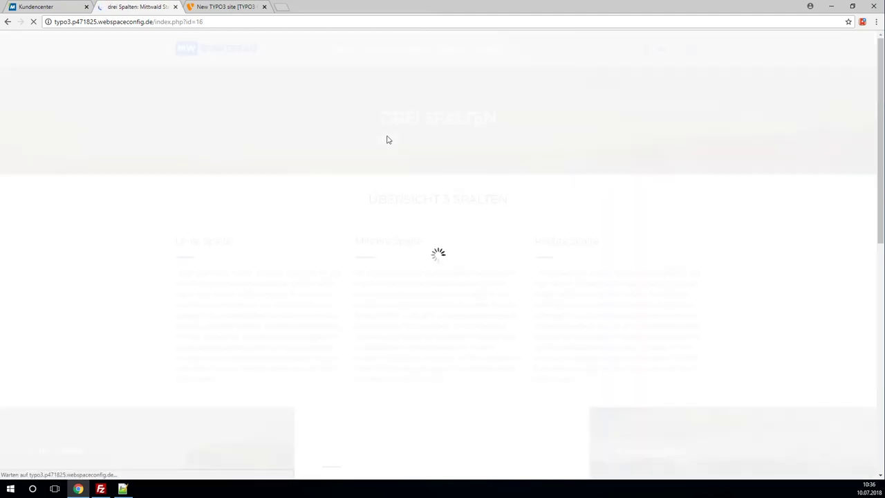
# - Examine the three-column page's content sections, from the "Übersicht 3 Spalten" overview down to the section without a centred heading
pyautogui.scroll(-1, 355, 145)
pyautogui.scroll(-1, 355, 150)
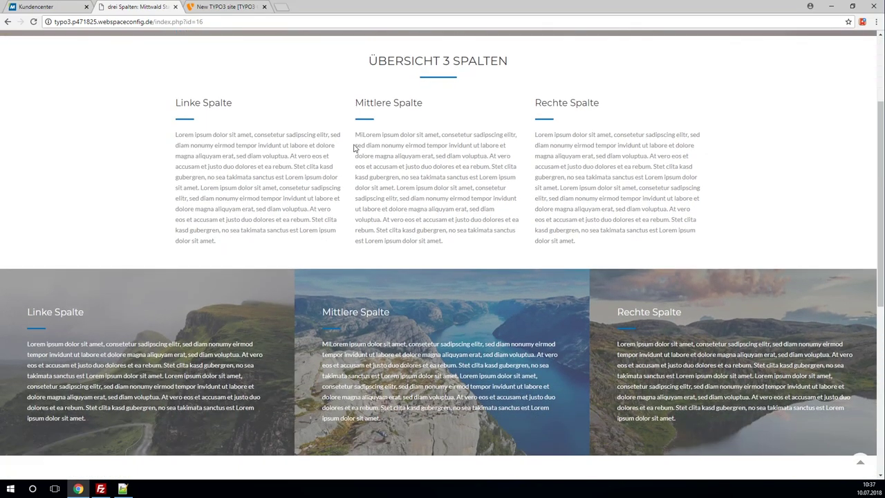
pyautogui.scroll(1, 351, 158)
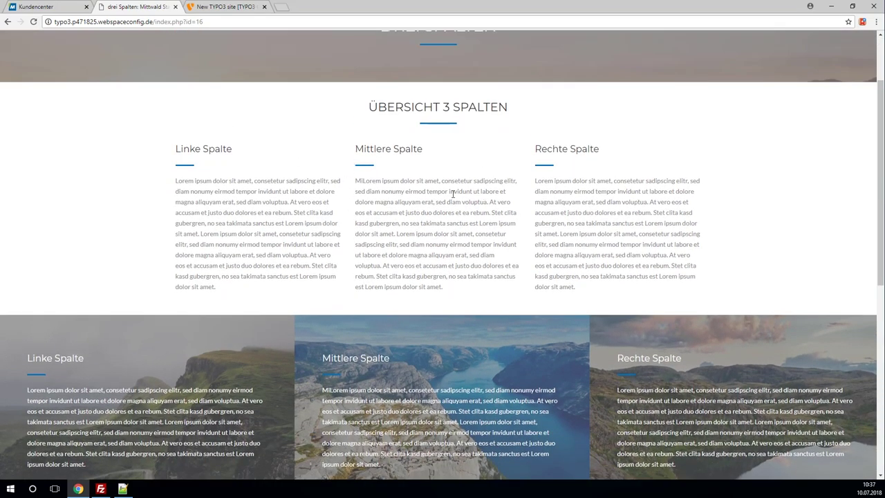
pyautogui.scroll(-3, 492, 227)
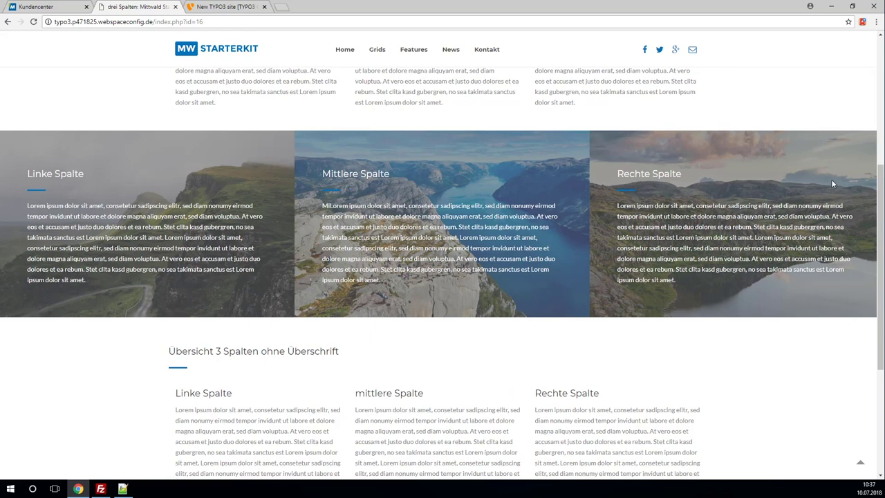
pyautogui.scroll(-2, 687, 208)
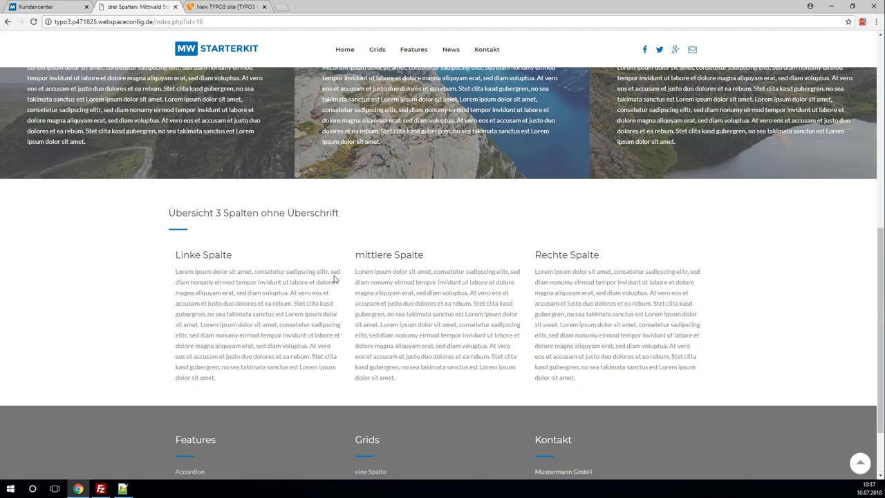
pyautogui.scroll(-1, 313, 236)
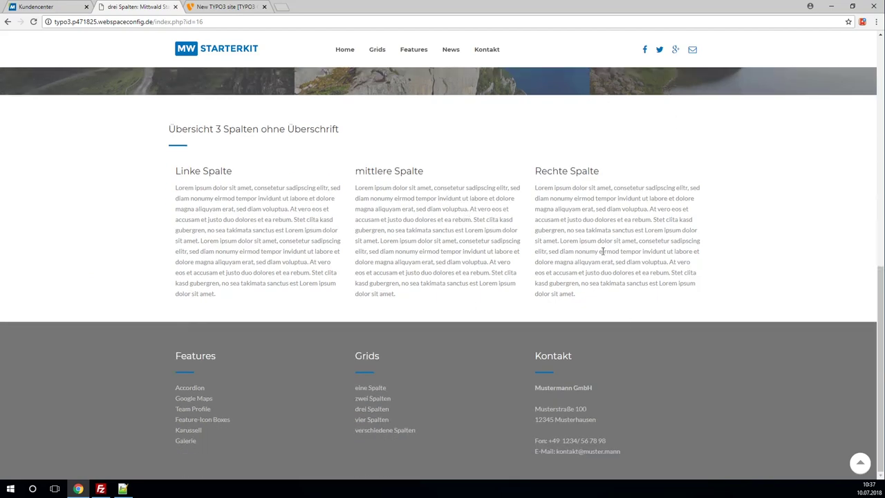
pyautogui.scroll(10, 453, 251)
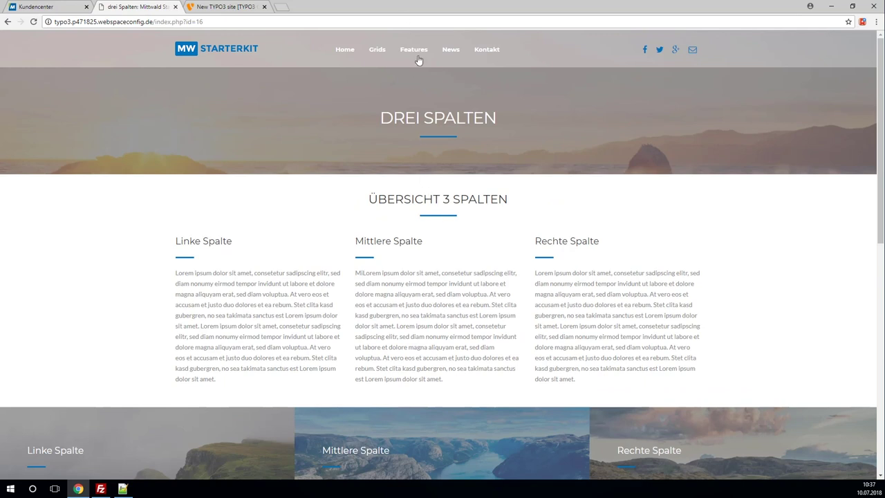
# - Open the Accordion feature page and expand all four FAQ elements of the first column and the first three of the second column
pyautogui.moveTo(412, 52)
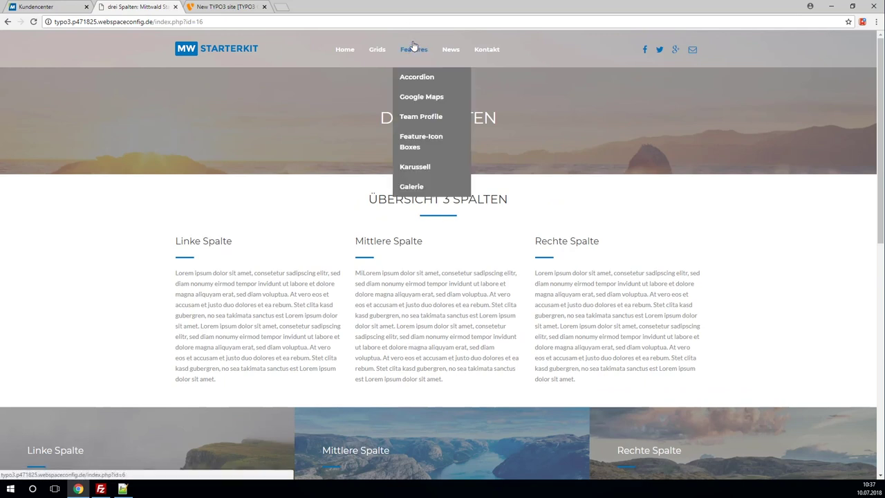
pyautogui.click(422, 81)
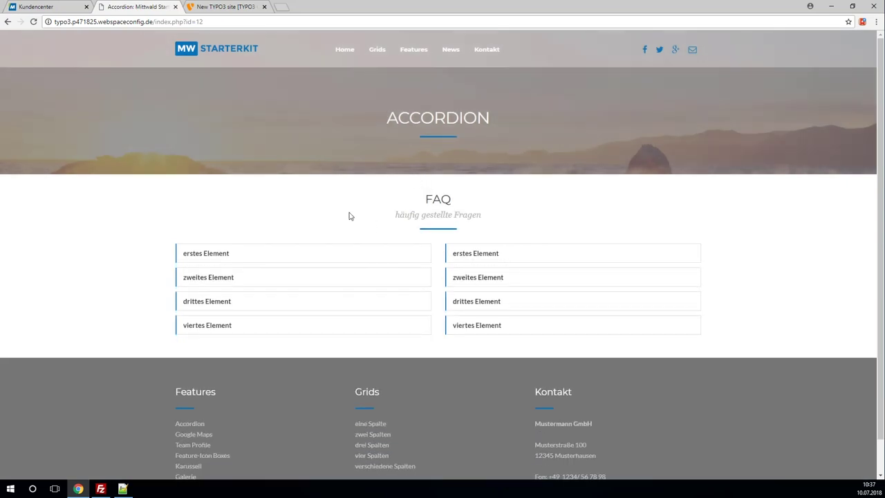
pyautogui.click(232, 255)
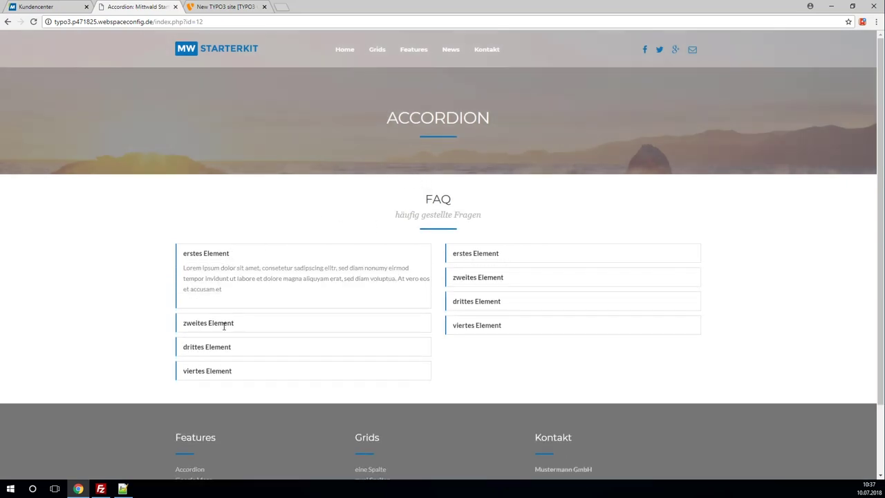
pyautogui.click(227, 322)
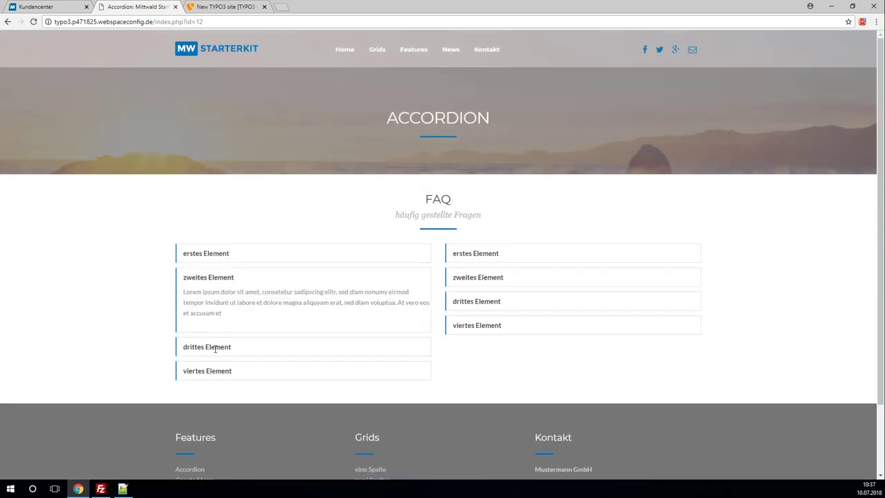
pyautogui.click(215, 348)
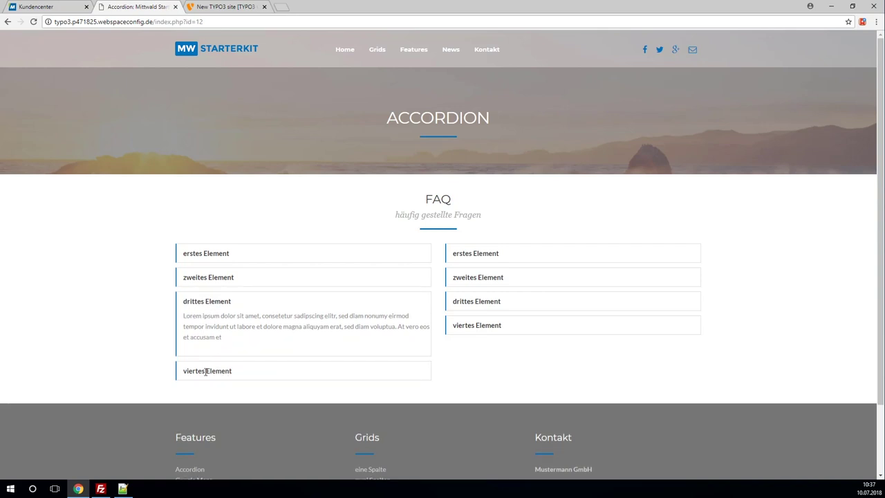
pyautogui.click(206, 372)
pyautogui.click(472, 255)
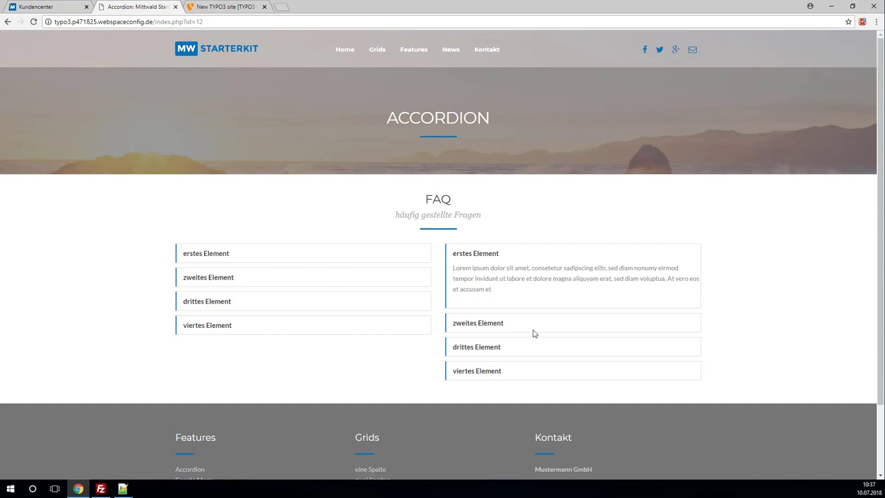
pyautogui.click(479, 322)
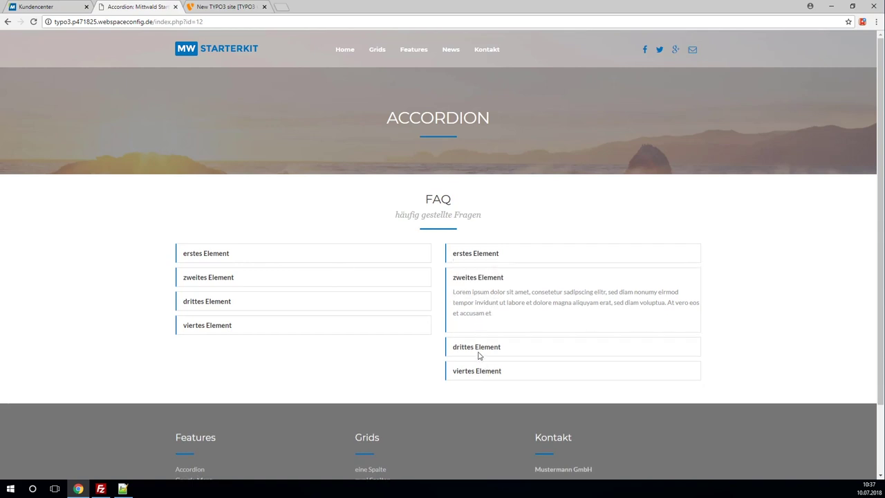
pyautogui.click(479, 353)
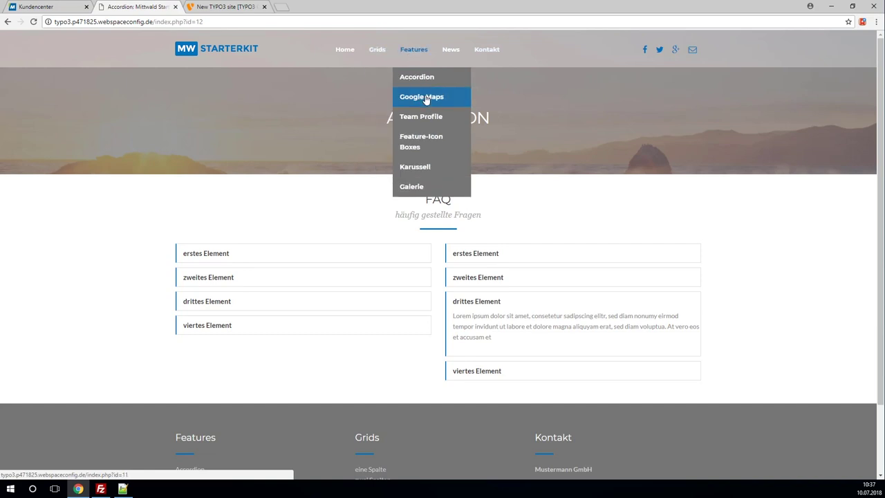
# - Open the Google Maps feature page and look over the embedded map and the Anfahrt text
pyautogui.click(426, 100)
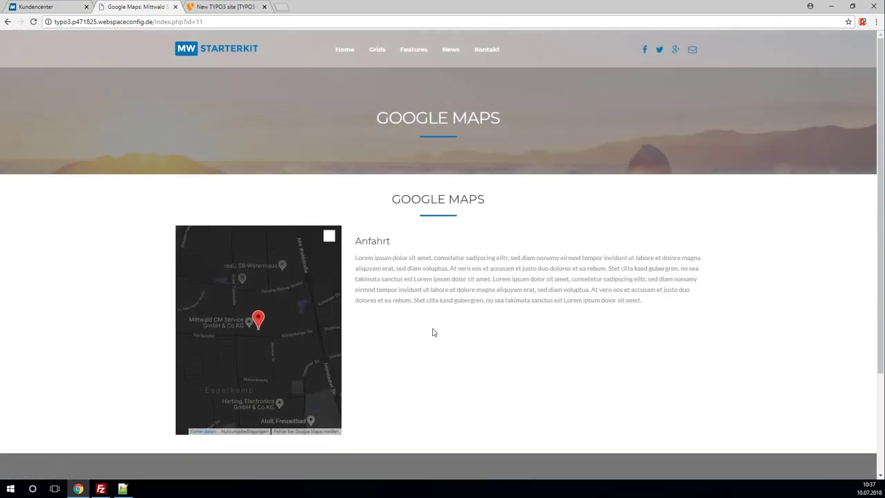
pyautogui.scroll(-1, 431, 330)
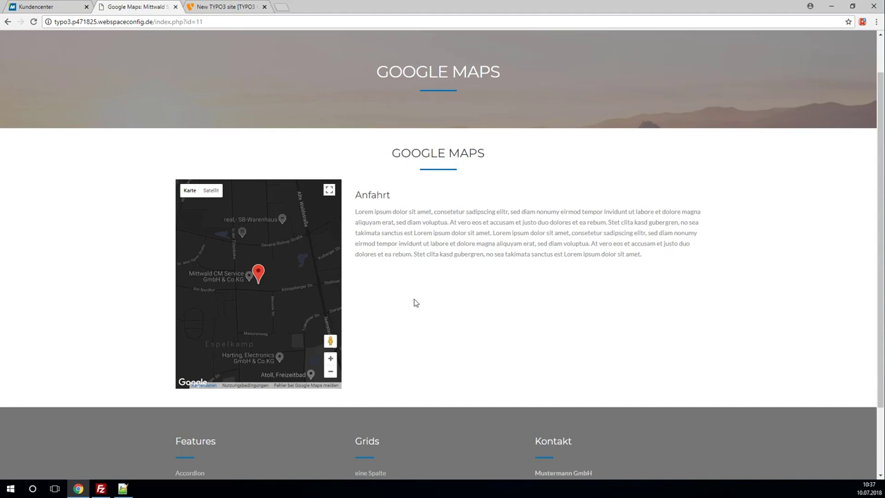
pyautogui.scroll(-1, 545, 268)
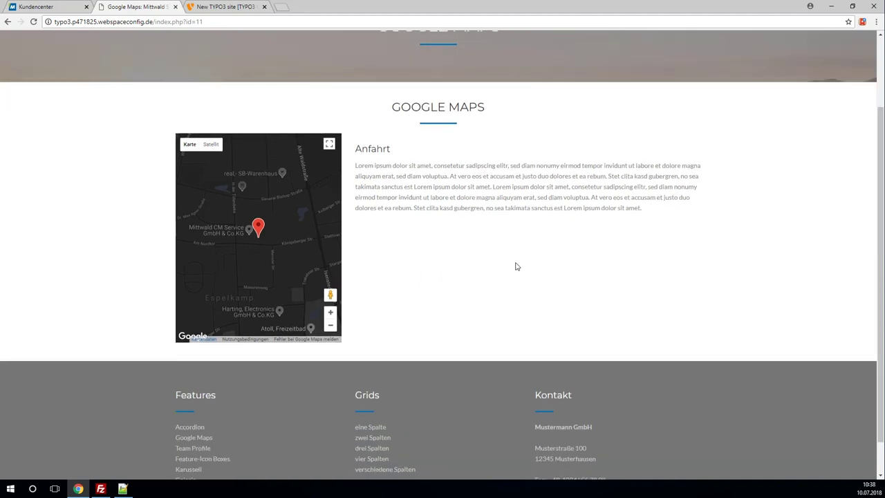
pyautogui.scroll(-1, 516, 265)
pyautogui.scroll(3, 516, 266)
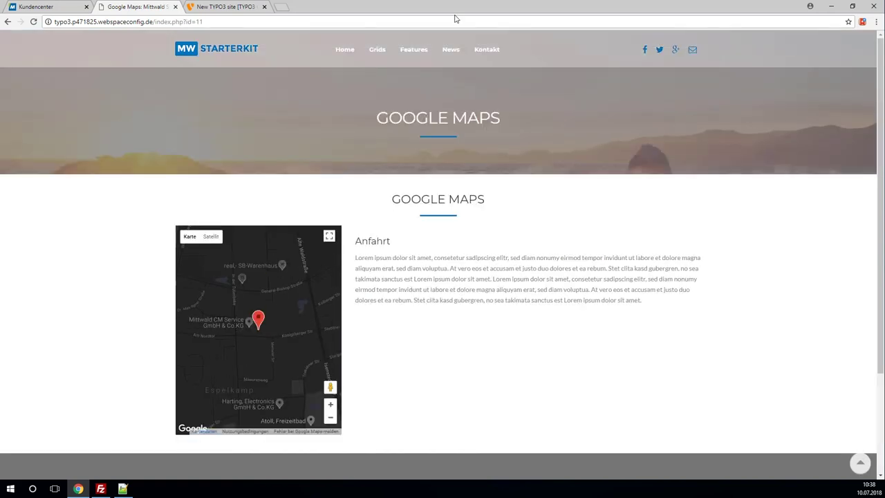
# - Open the Team Profile feature page and look through the team member cards under "Unser Team"
pyautogui.moveTo(412, 52)
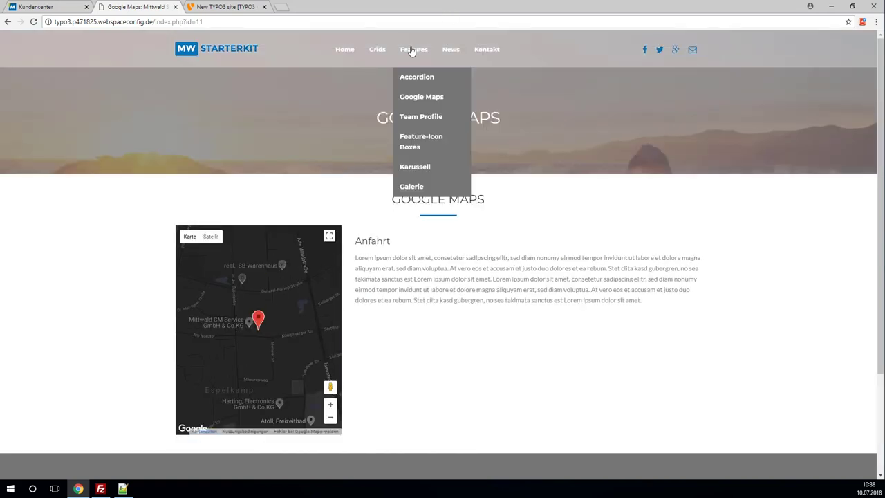
pyautogui.click(419, 121)
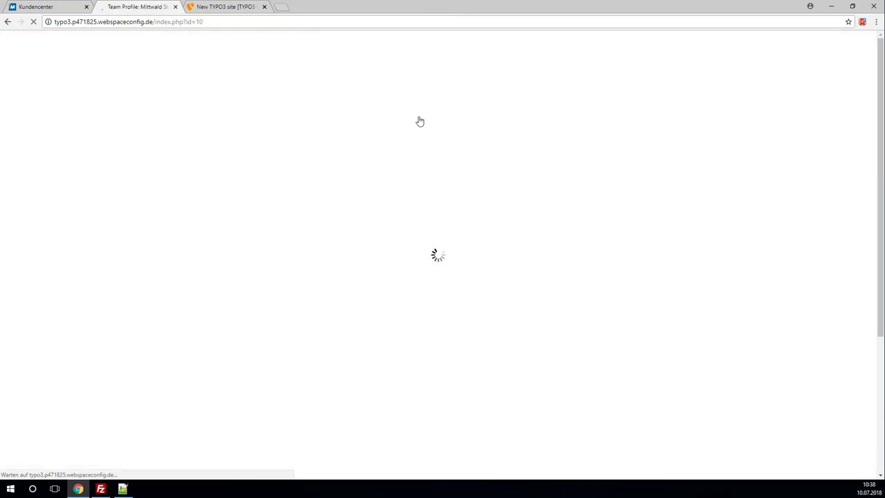
pyautogui.scroll(-1, 419, 116)
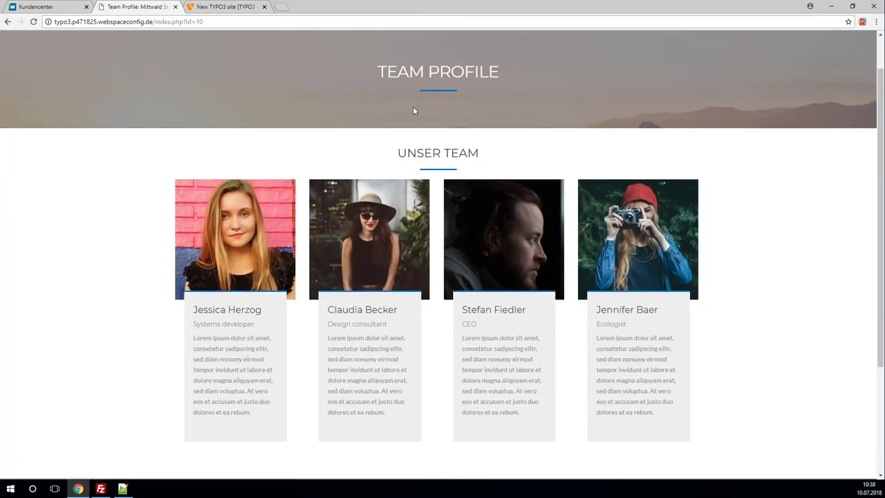
pyautogui.scroll(-1, 410, 339)
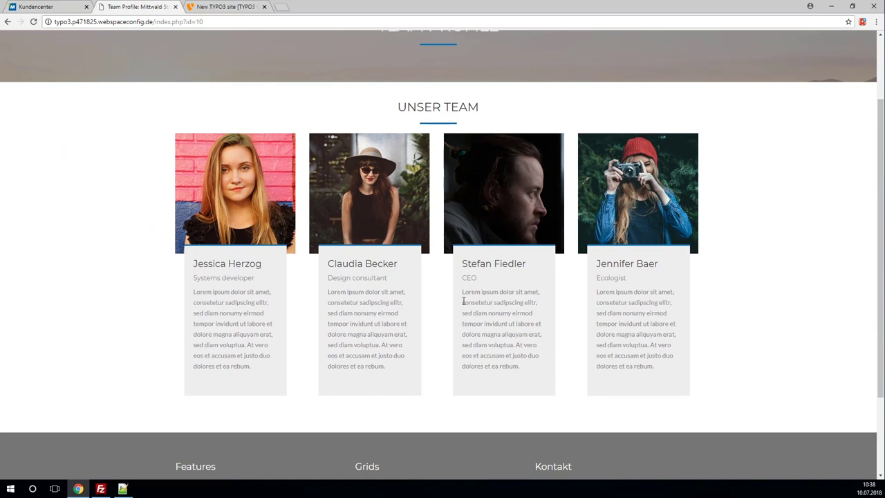
pyautogui.scroll(-1, 467, 278)
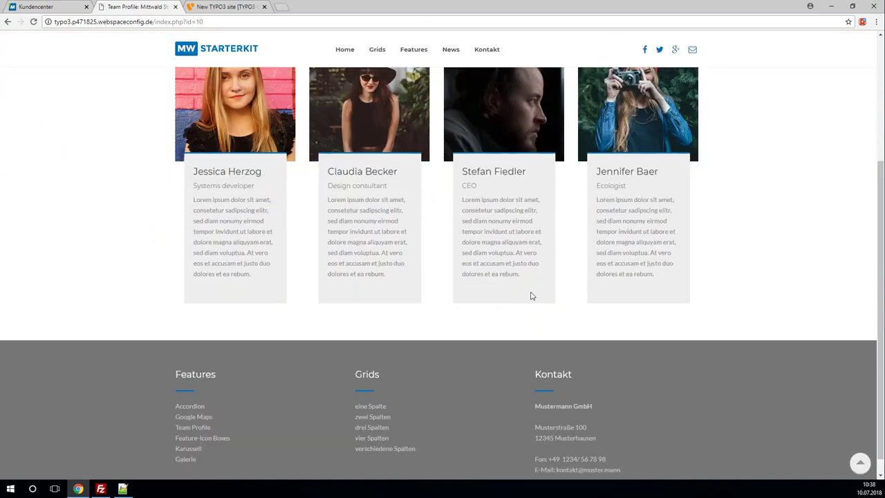
pyautogui.scroll(3, 518, 296)
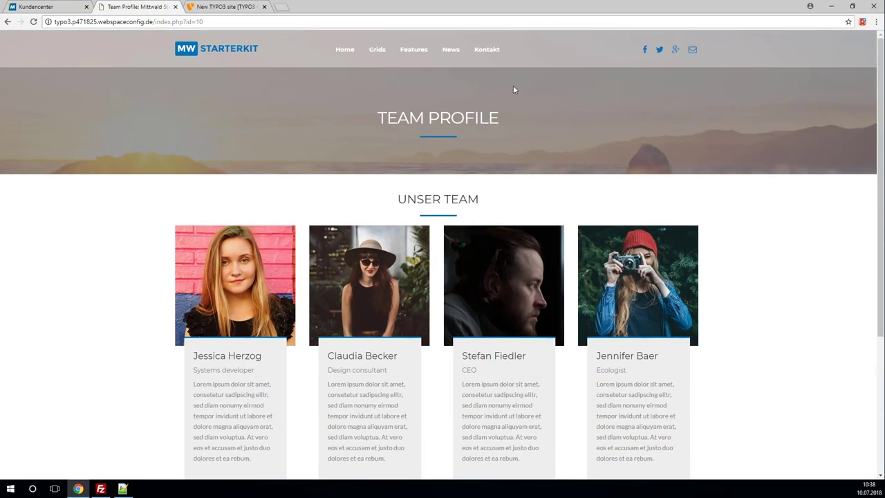
# - Open the Feature-Icon Boxes page and look through the example feature boxes
pyautogui.moveTo(421, 53)
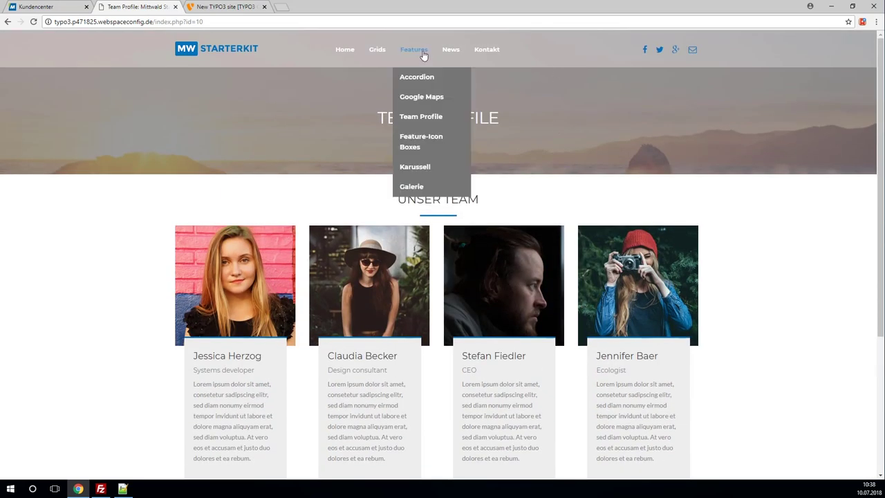
pyautogui.click(418, 144)
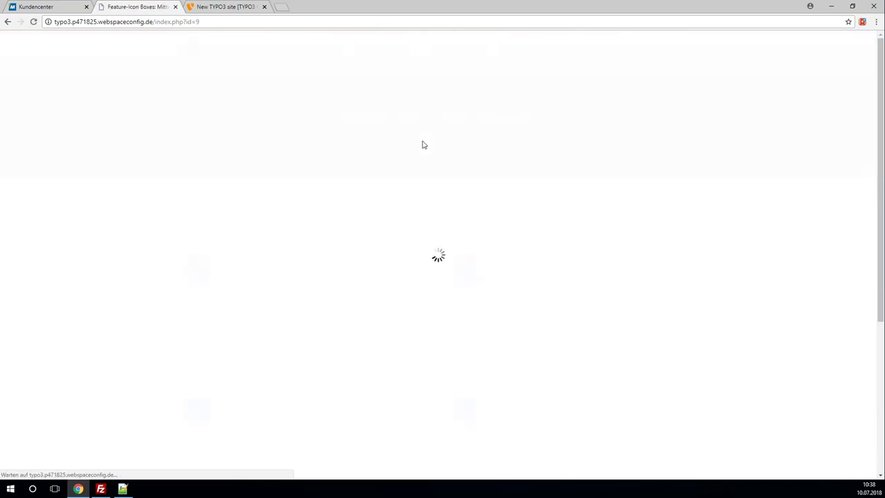
pyautogui.scroll(-1, 354, 224)
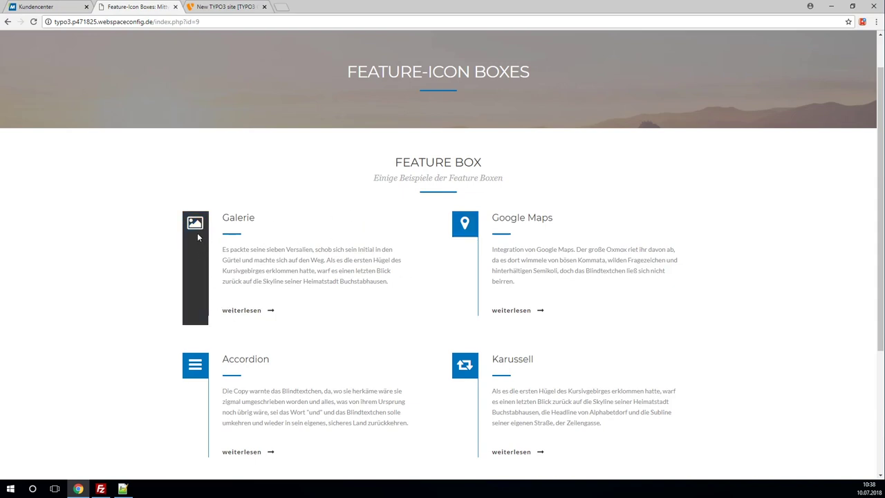
pyautogui.scroll(-2, 324, 254)
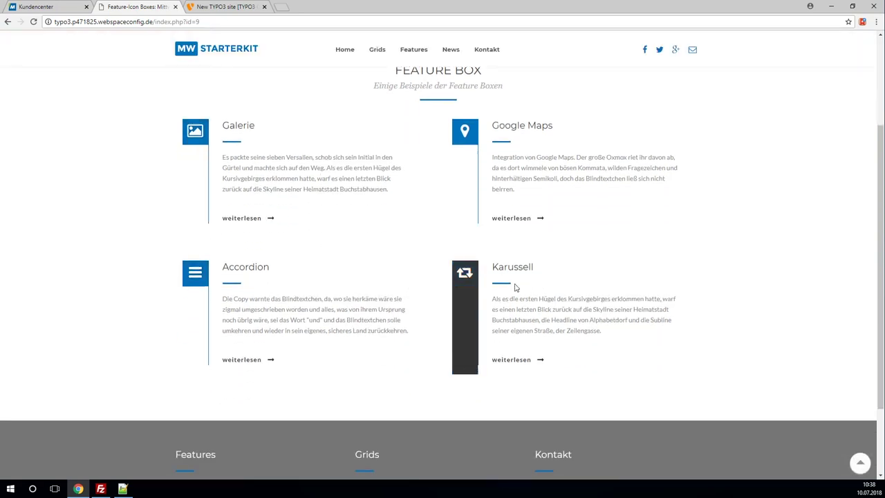
pyautogui.scroll(2, 494, 263)
# - Open the Karussell feature page, switch the first quote carousel to its second slide and return it to the first
pyautogui.moveTo(416, 56)
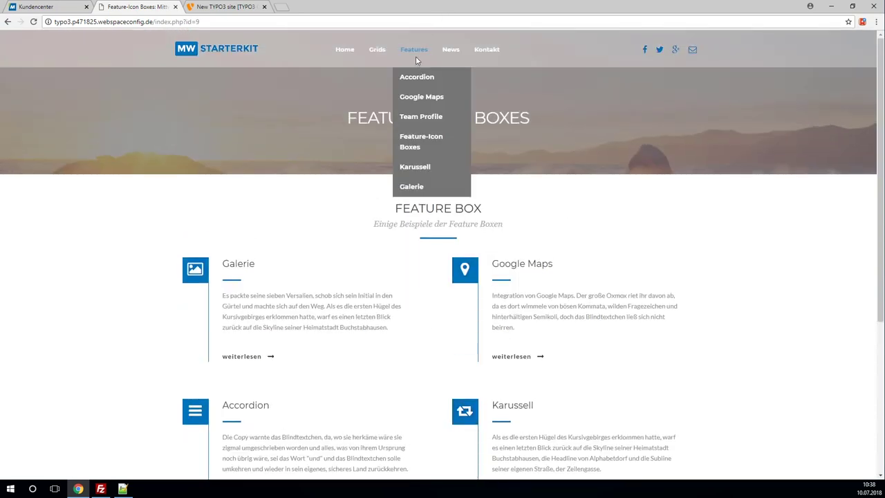
pyautogui.click(415, 168)
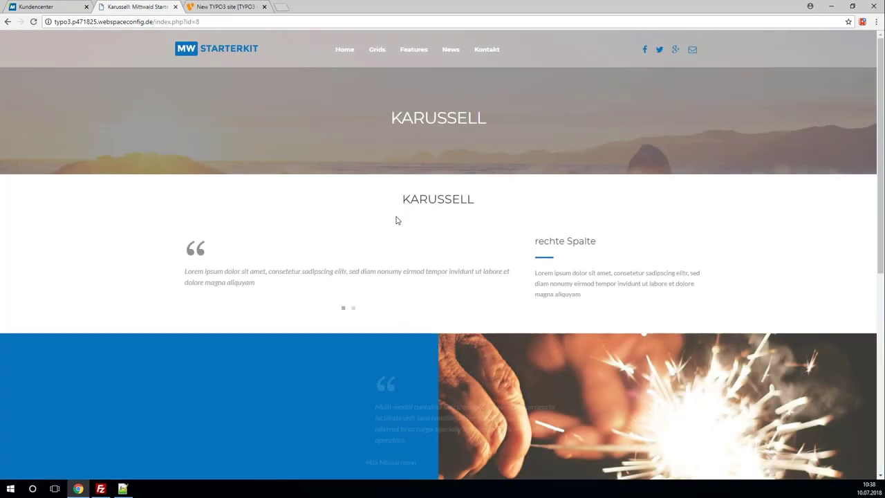
pyautogui.scroll(-1, 378, 214)
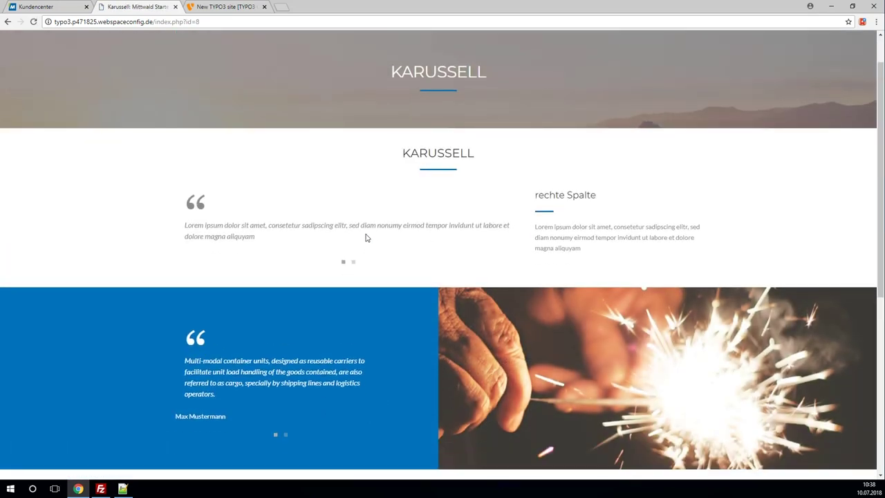
pyautogui.scroll(-2, 352, 207)
pyautogui.click(353, 172)
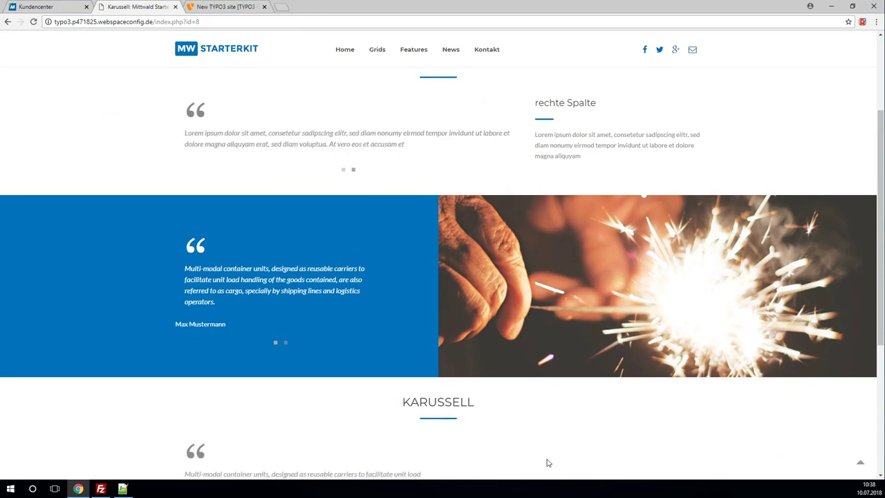
pyautogui.click(344, 170)
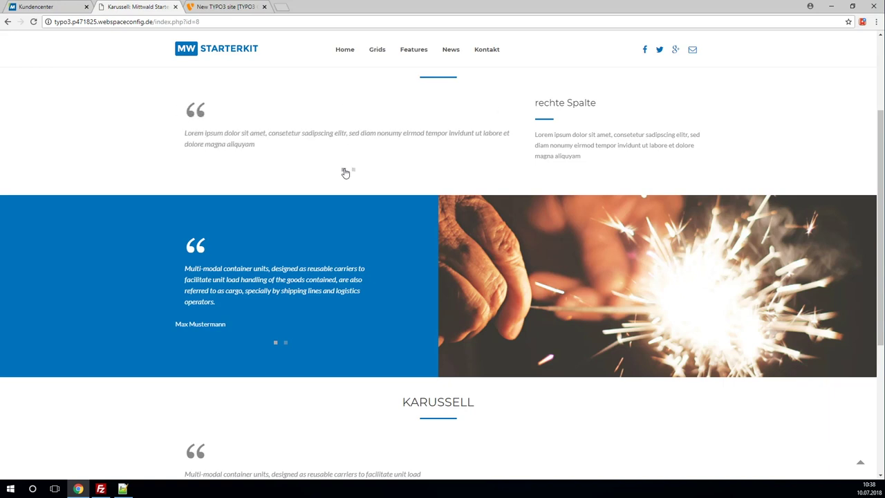
pyautogui.scroll(1, 381, 172)
pyautogui.scroll(-1, 378, 170)
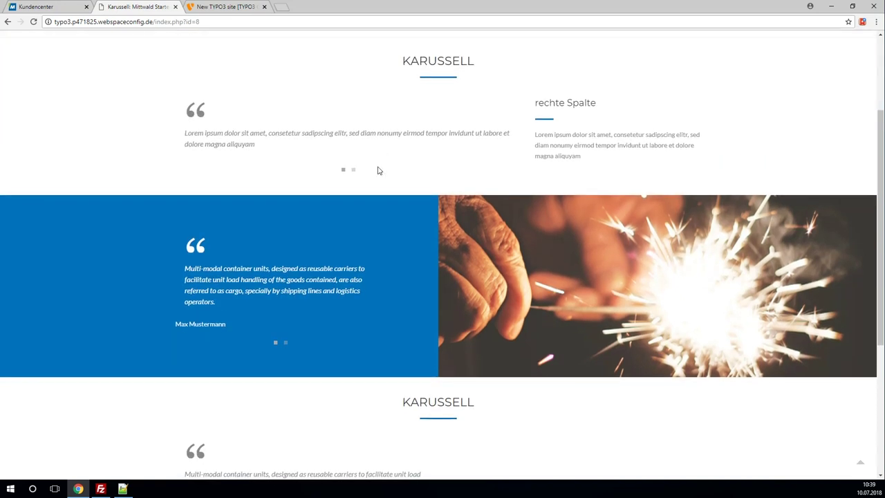
# - Switch the last quote carousel on the Karussell page to its second slide and back to the first
pyautogui.scroll(-3, 378, 170)
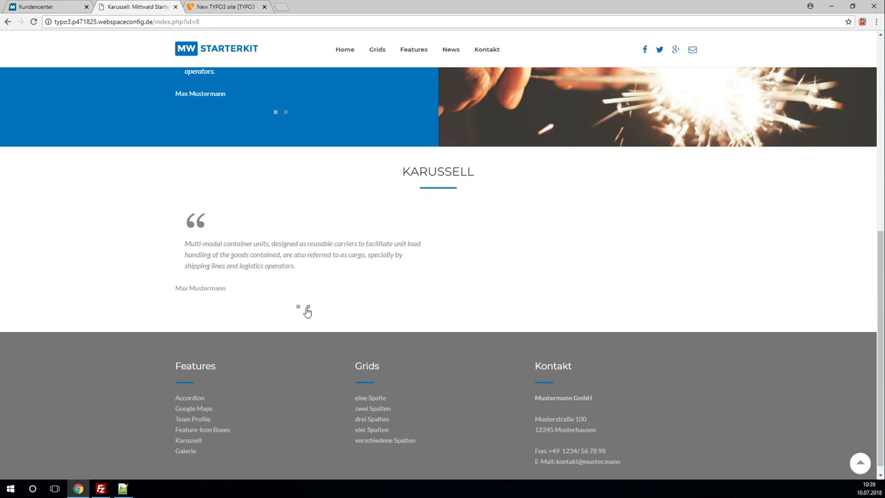
pyautogui.click(308, 309)
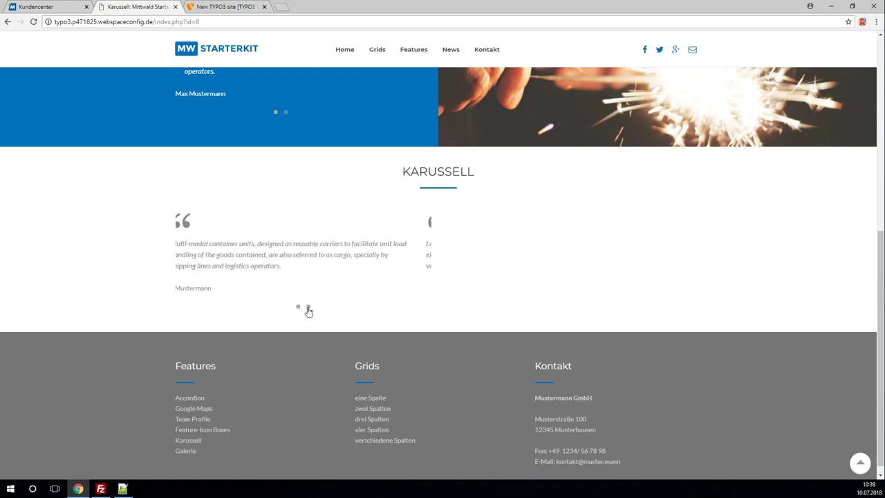
pyautogui.click(306, 308)
pyautogui.click(298, 309)
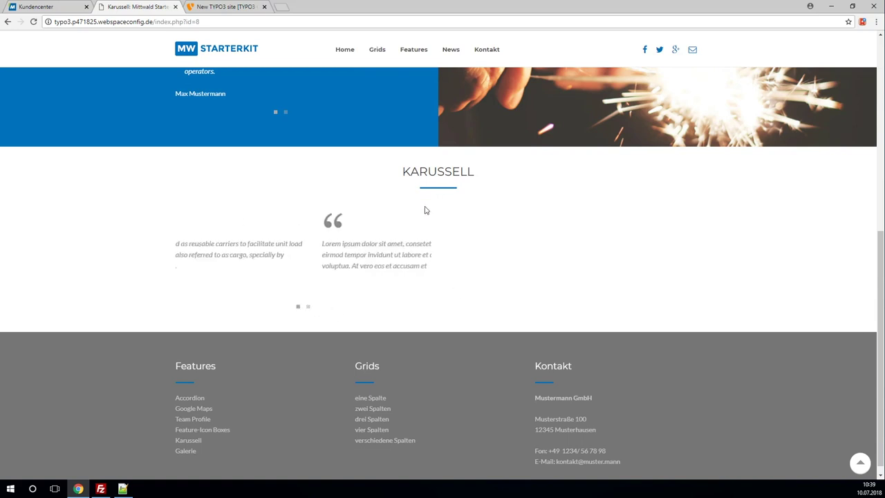
# - Open the Galerie feature page and look over its image grid
pyautogui.scroll(10, 404, 222)
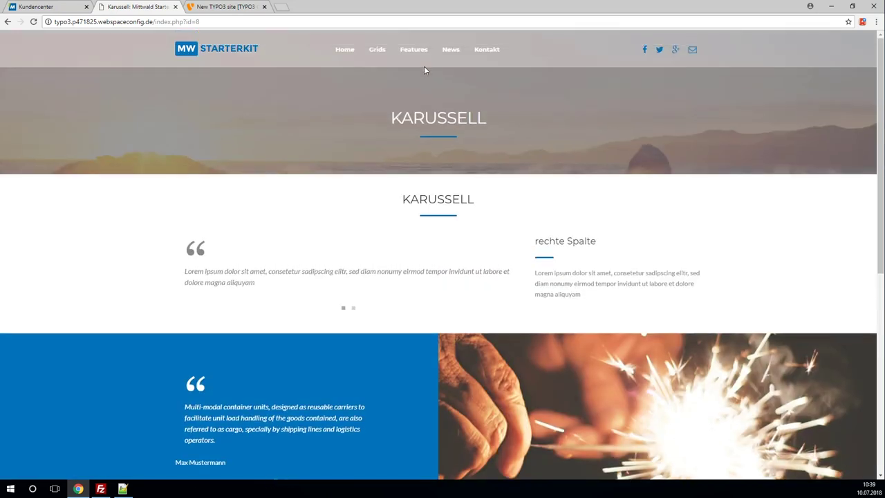
pyautogui.moveTo(417, 55)
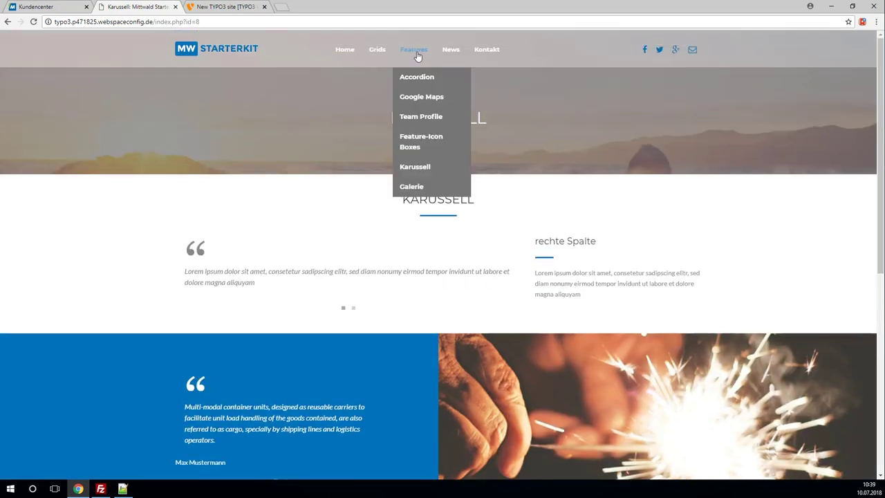
pyautogui.click(418, 189)
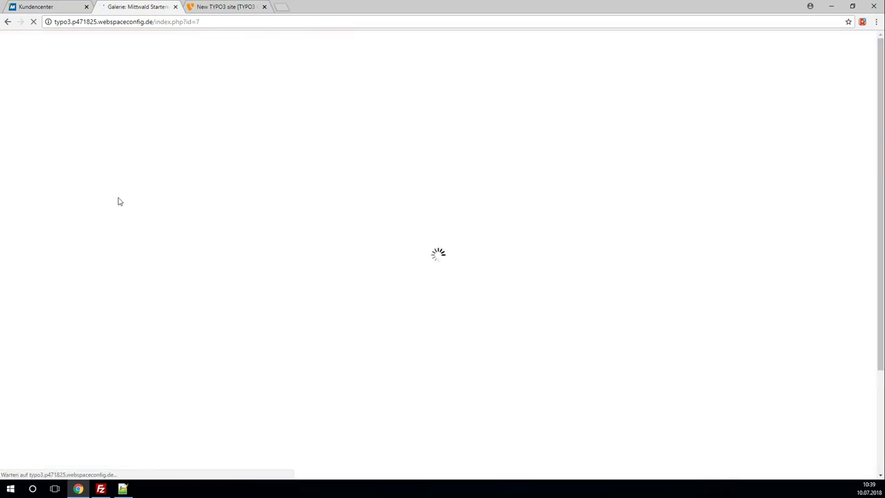
pyautogui.scroll(-1, 119, 198)
pyautogui.scroll(-1, 117, 196)
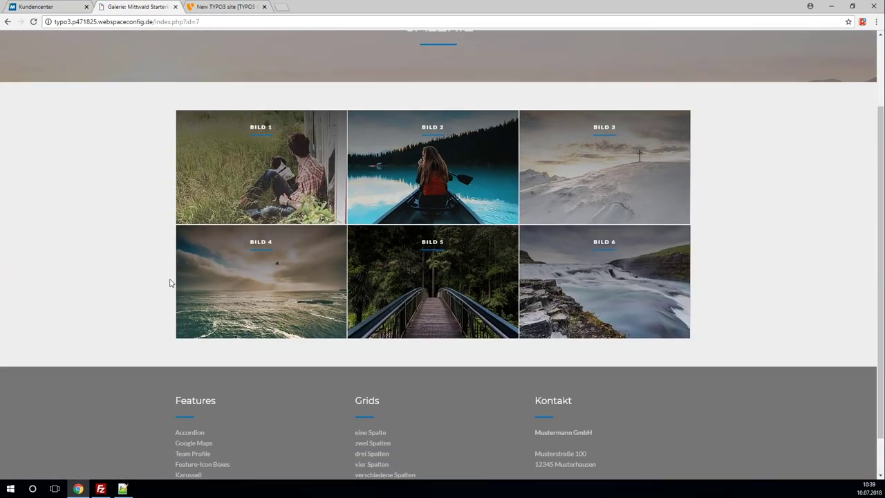
# - Enlarge Bild 4 in the gallery, page forward to the sixth image and close the enlarged view
pyautogui.click(282, 266)
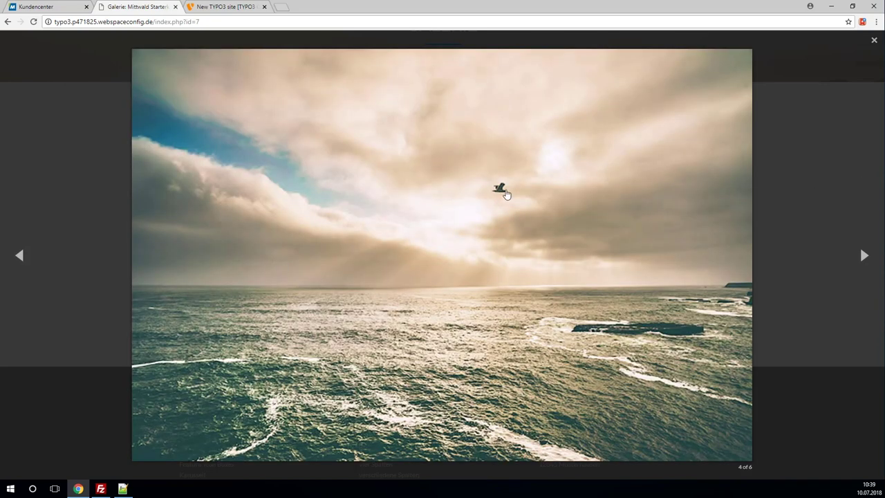
pyautogui.click(863, 255)
pyautogui.click(863, 255)
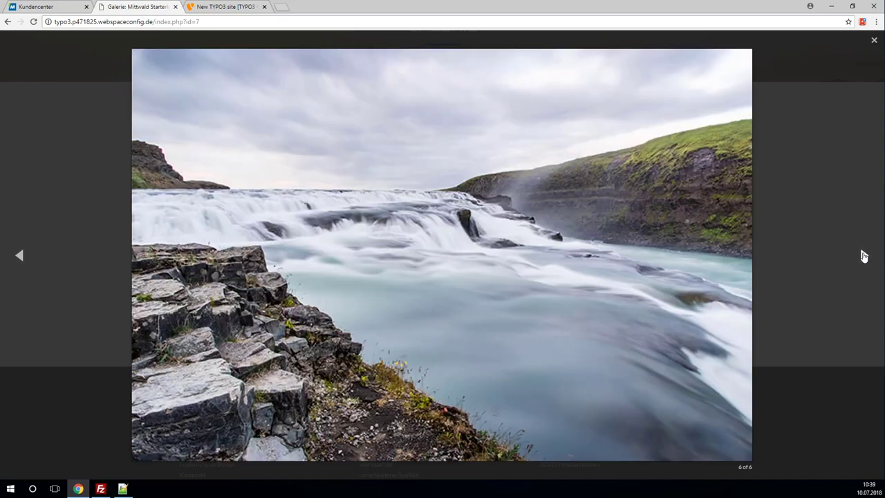
pyautogui.click(874, 39)
# - Open the News page and look through the news articles, the "Letzte News" list and the tags
pyautogui.scroll(2, 474, 85)
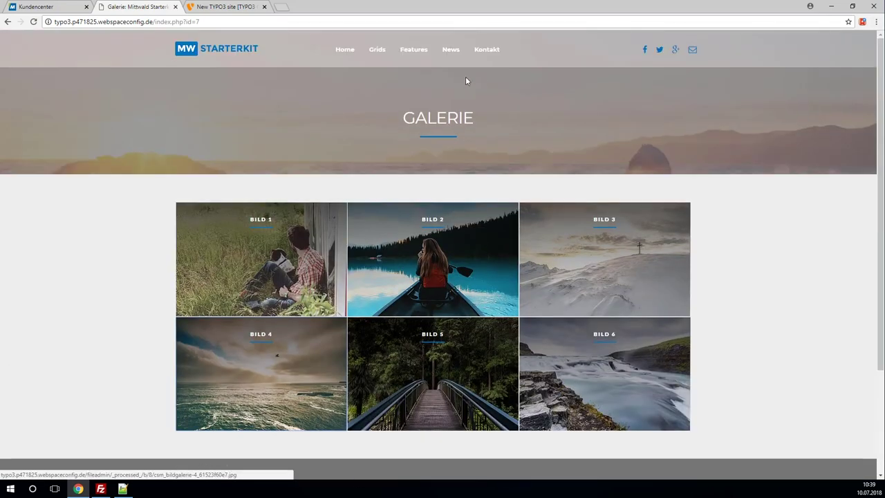
pyautogui.moveTo(415, 55)
pyautogui.click(453, 53)
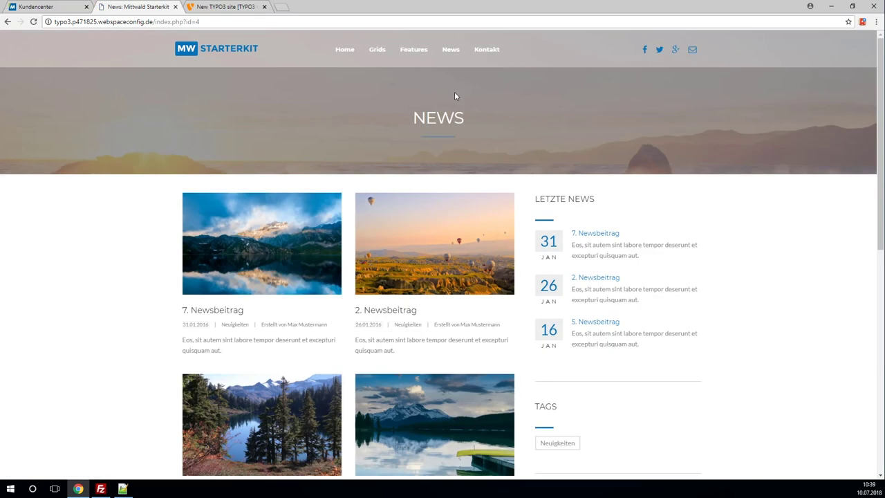
pyautogui.scroll(-1, 456, 96)
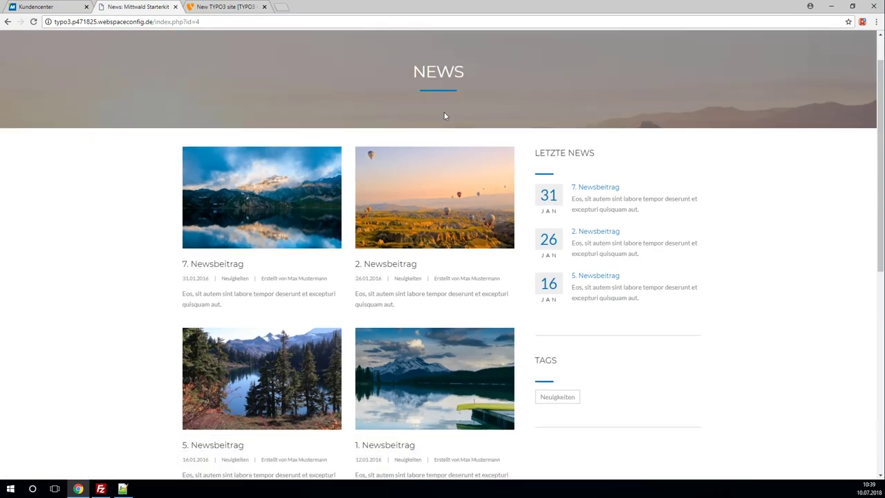
pyautogui.scroll(-1, 445, 156)
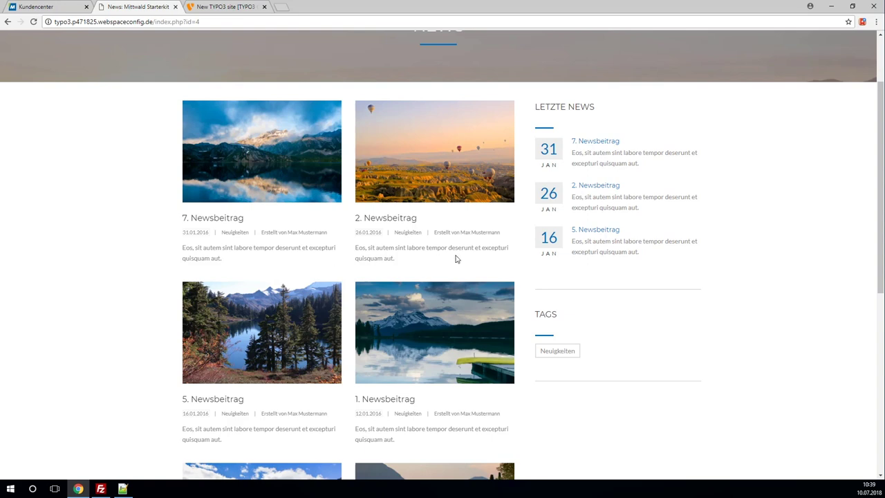
# - Open the "2. Newsbeitrag" article and look over its text, image and social sharing buttons
pyautogui.click(389, 220)
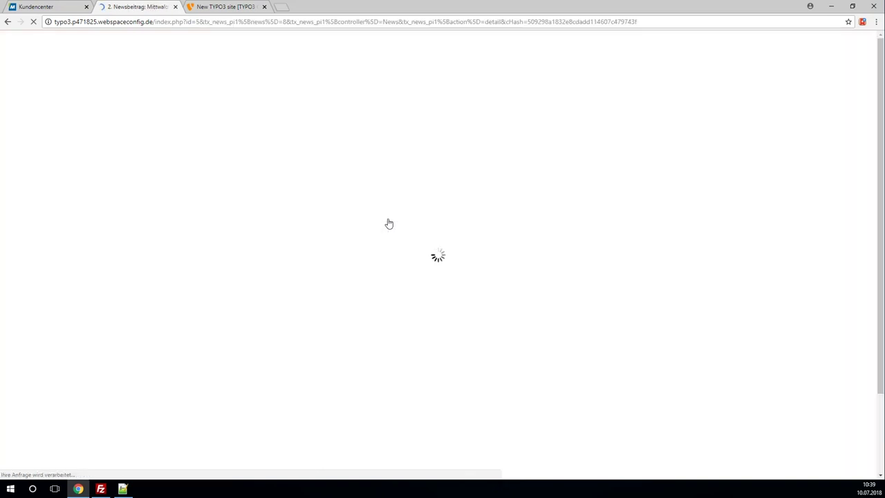
pyautogui.scroll(-2, 389, 224)
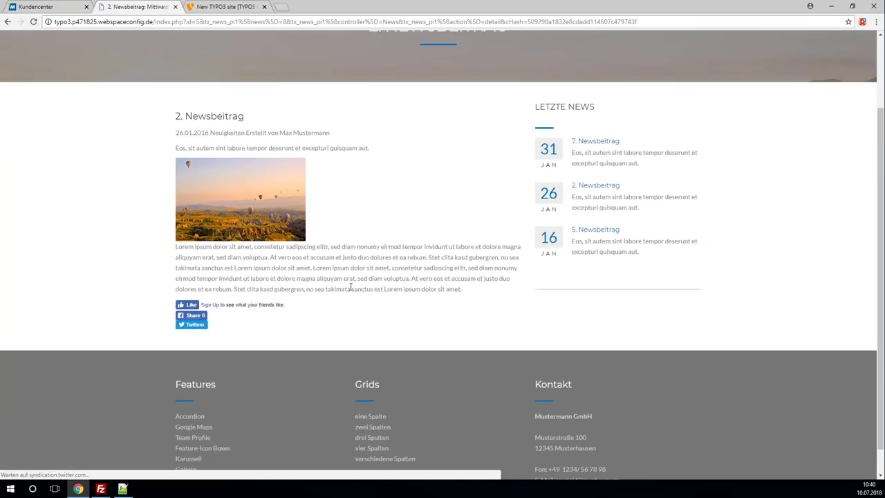
pyautogui.scroll(2, 573, 179)
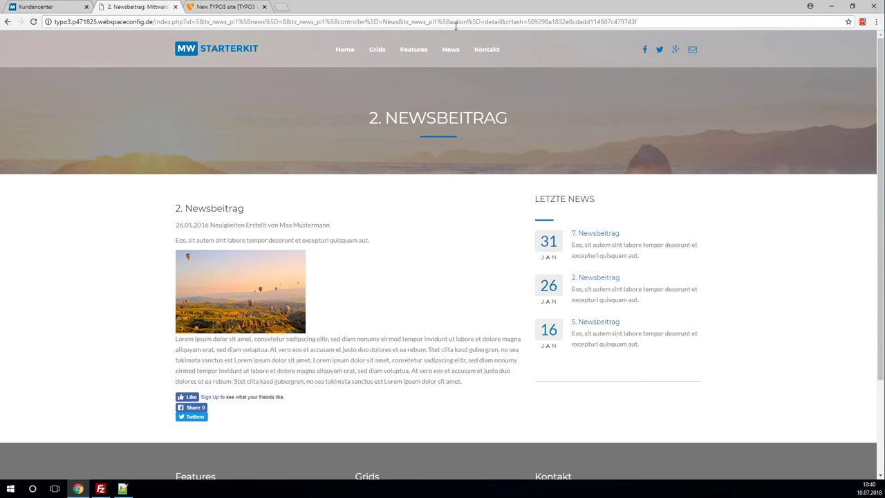
# - Open the Kontakt page and look over its map, contact form and footer
pyautogui.click(489, 51)
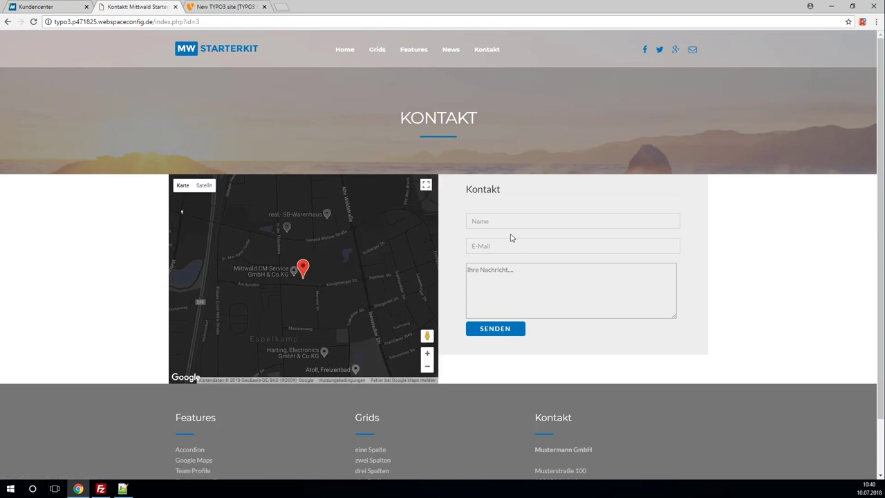
pyautogui.scroll(-1, 555, 253)
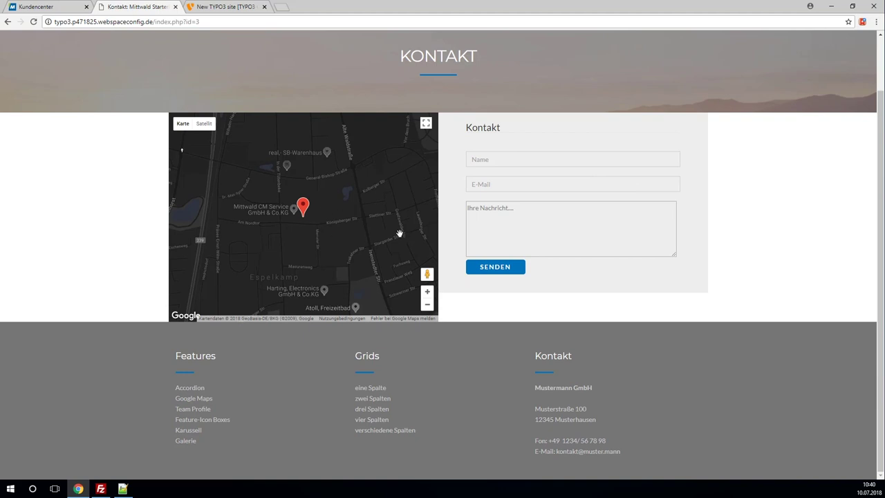
pyautogui.scroll(1, 399, 231)
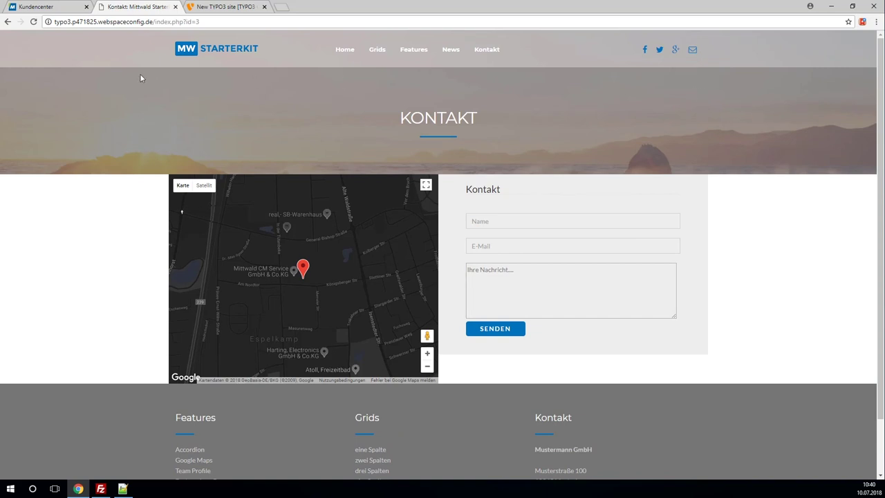
pyautogui.scroll(-1, 222, 81)
pyautogui.scroll(1, 223, 76)
# - Switch to the TYPO3 backend and show the content of the Willkommen page in the Seite module
pyautogui.click(221, 7)
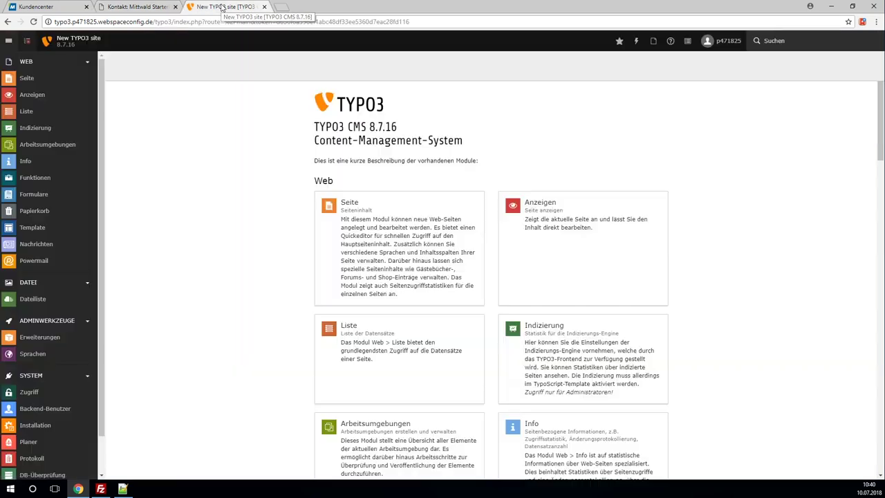
pyautogui.click(26, 79)
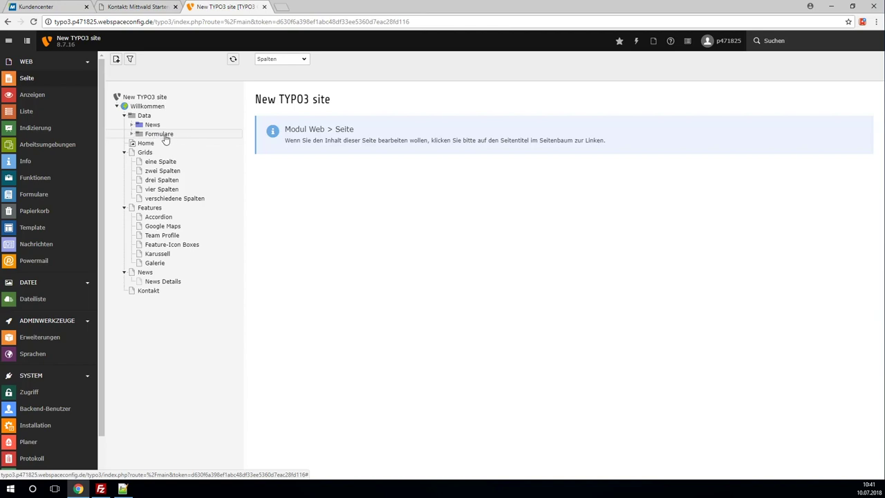
pyautogui.click(140, 110)
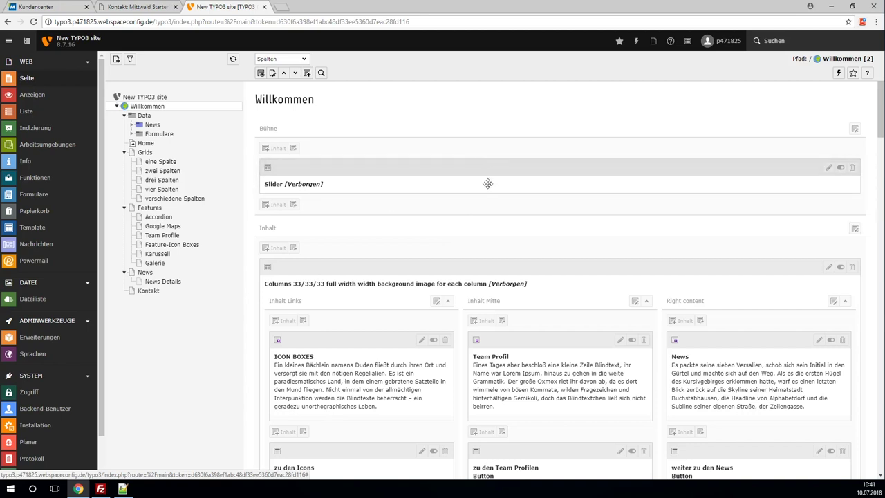
# - Open the Slider element in the Bühne area for editing and show its Erscheinungsbild settings with the media elements
pyautogui.click(829, 169)
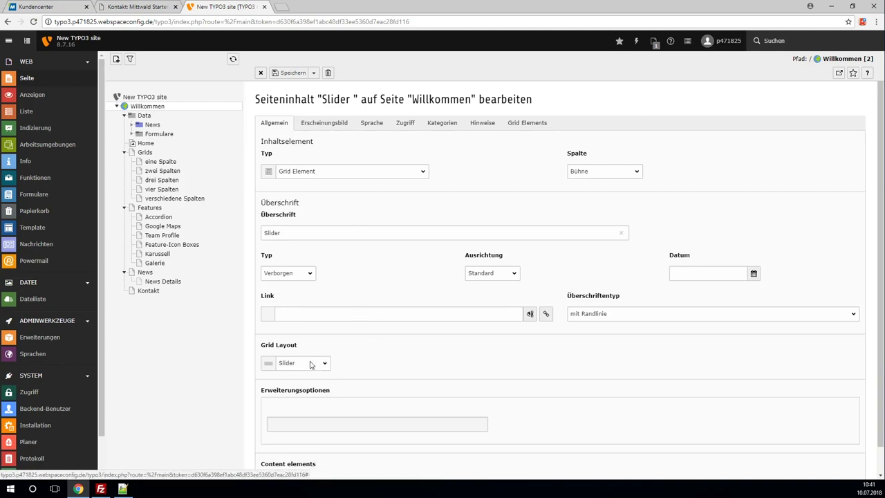
pyautogui.click(324, 123)
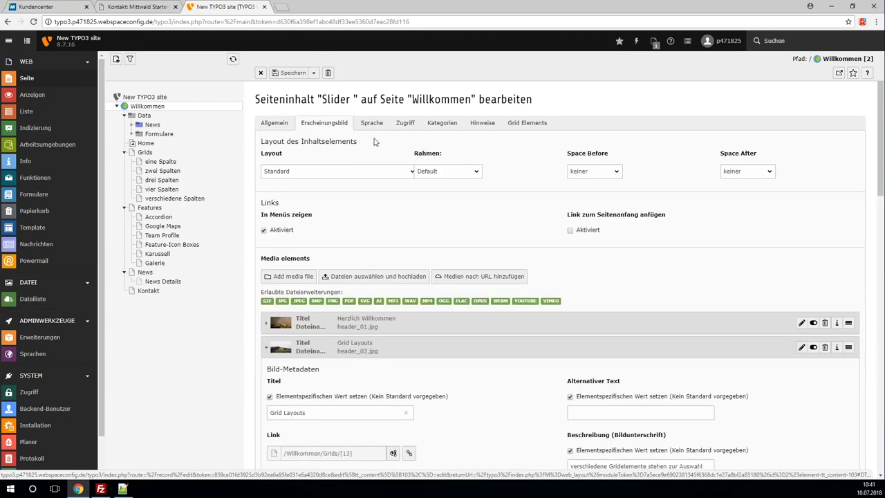
pyautogui.scroll(-1, 367, 207)
pyautogui.scroll(1, 353, 205)
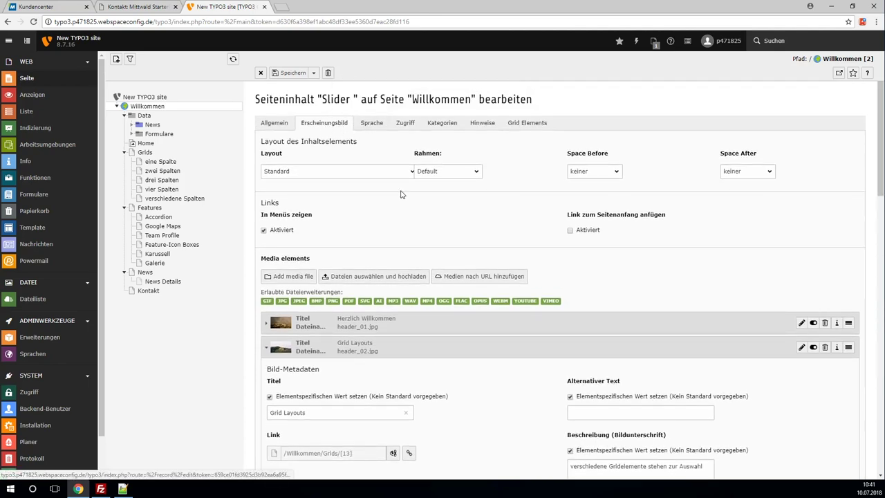
pyautogui.scroll(-3, 401, 197)
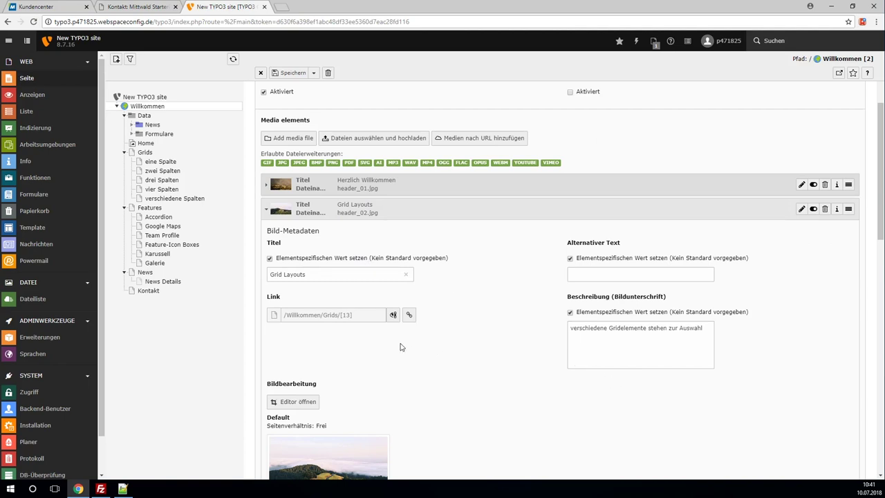
# - Examine the title, link, description and image preview of the header_02.jpg slide in the Slider's media elements
pyautogui.click(312, 275)
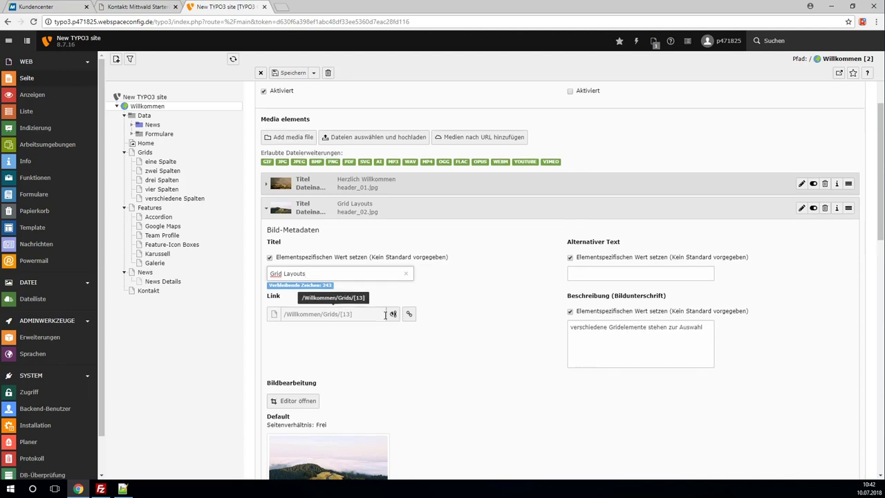
pyautogui.scroll(-1, 383, 316)
pyautogui.scroll(1, 381, 311)
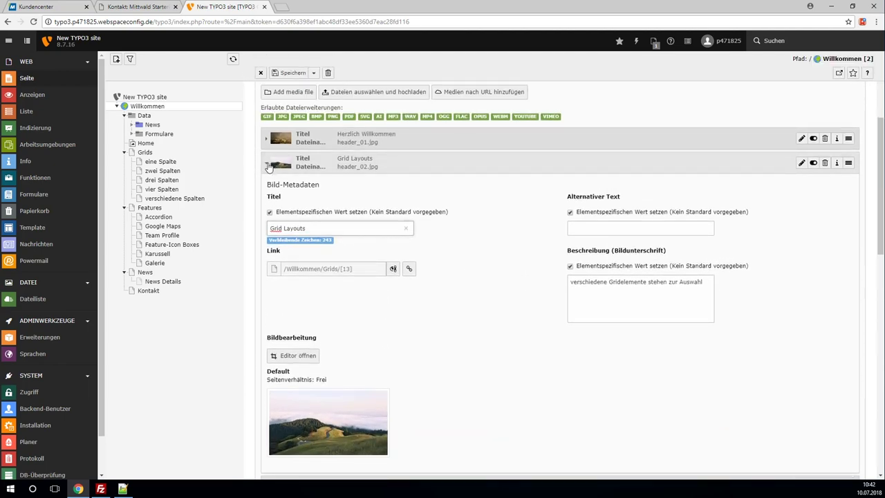
pyautogui.scroll(2, 270, 174)
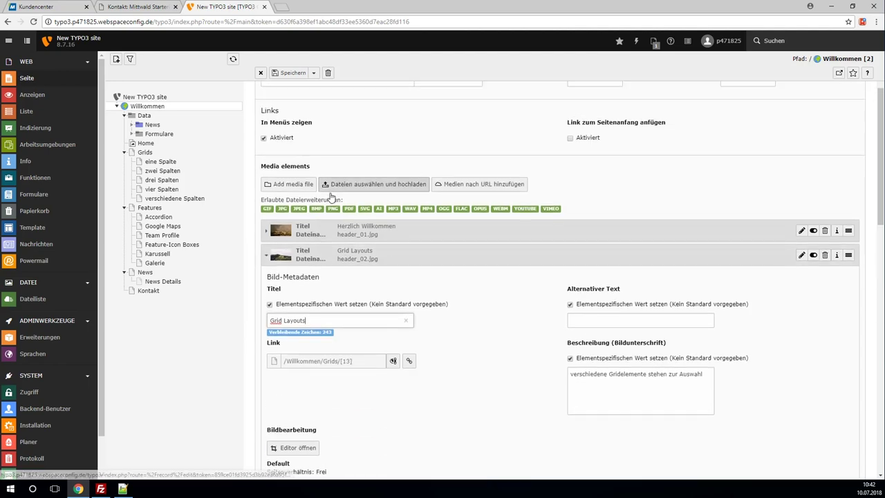
# - Add bg-5.jpg from the /user_upload/ folder to the Slider's media elements
pyautogui.click(288, 184)
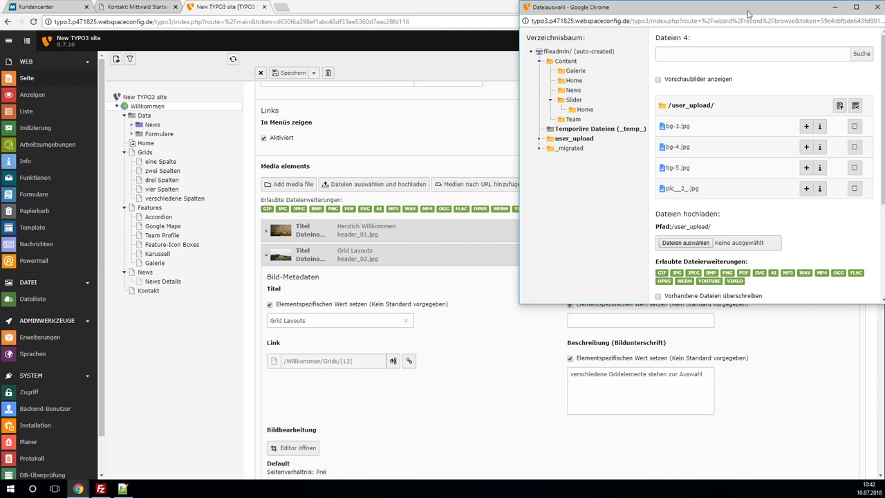
pyautogui.moveTo(750, 15); pyautogui.dragTo(745, 15)
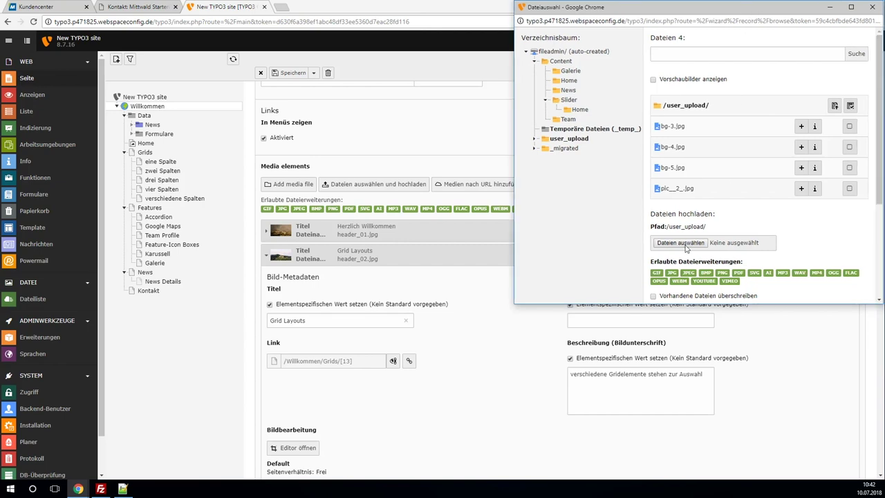
pyautogui.click(673, 168)
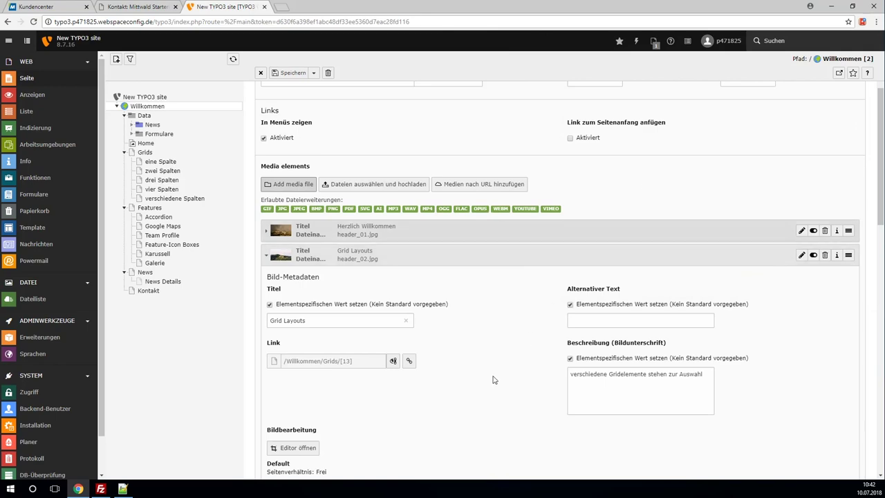
# - Give the bg-5.jpg slide the title "Test", the description "Test Test Test" and a link to the Kontakt page
pyautogui.scroll(-8, 481, 353)
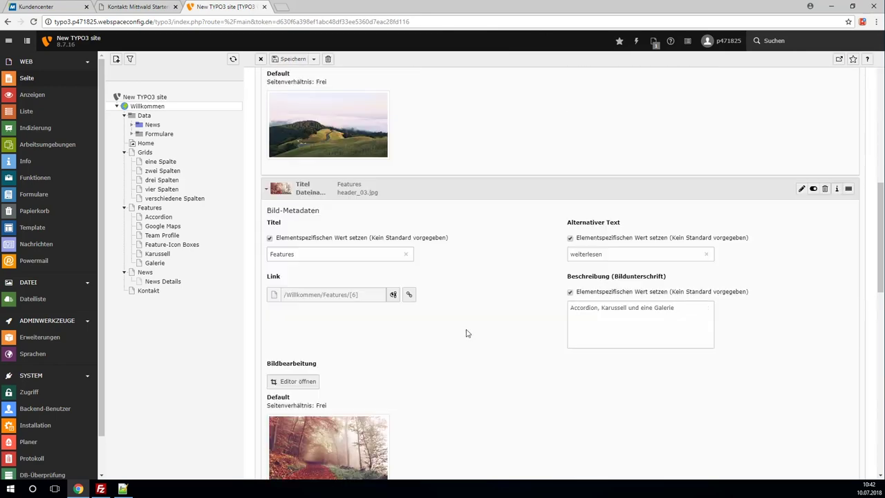
pyautogui.scroll(-8, 466, 332)
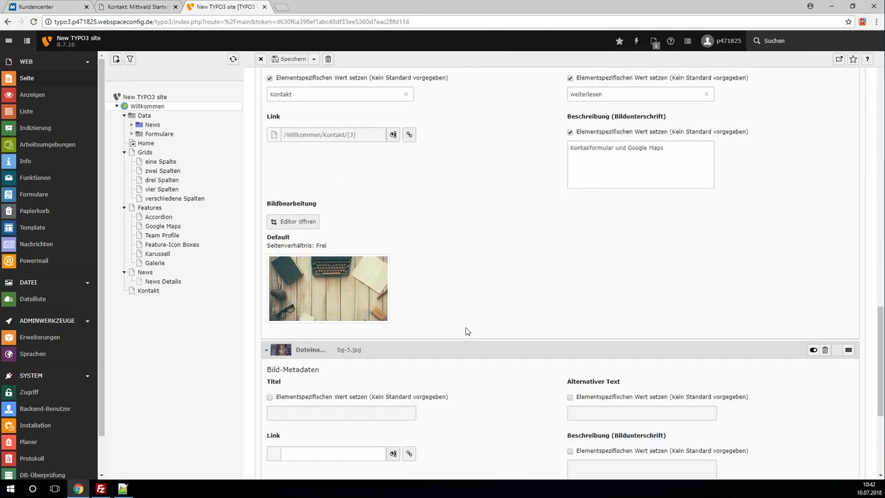
pyautogui.scroll(-1, 466, 331)
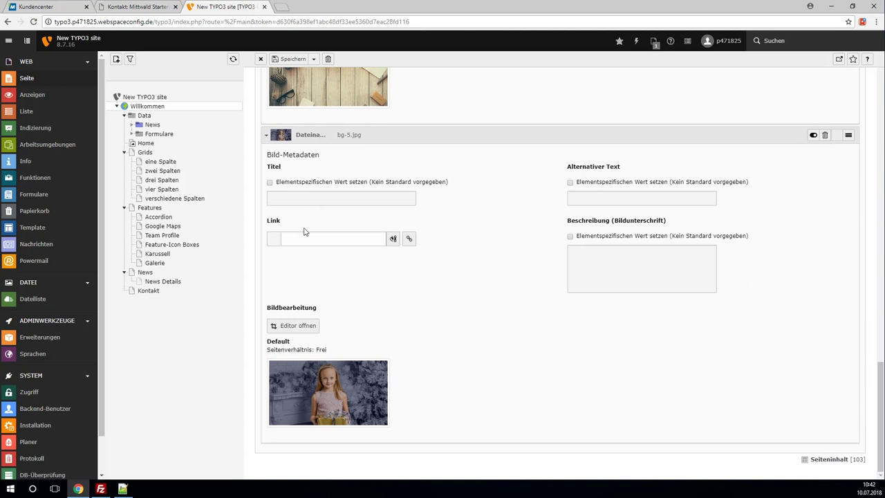
pyautogui.click(270, 182)
pyautogui.click(282, 198)
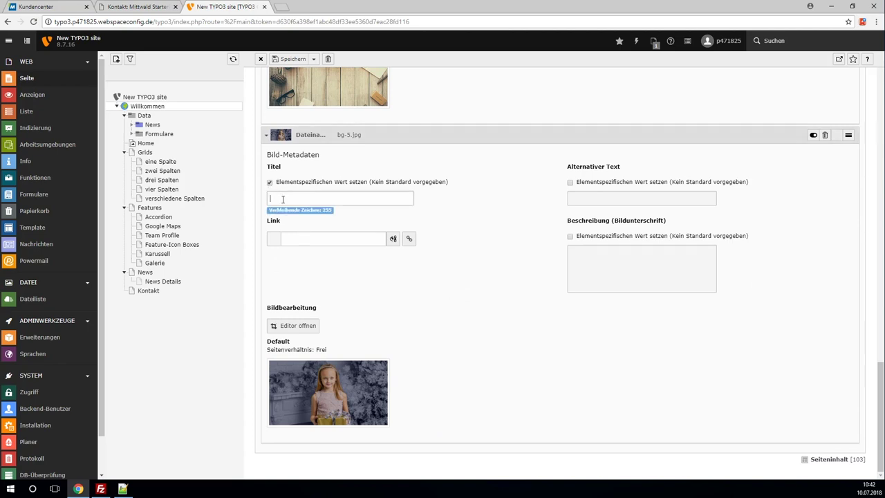
pyautogui.write('Test')
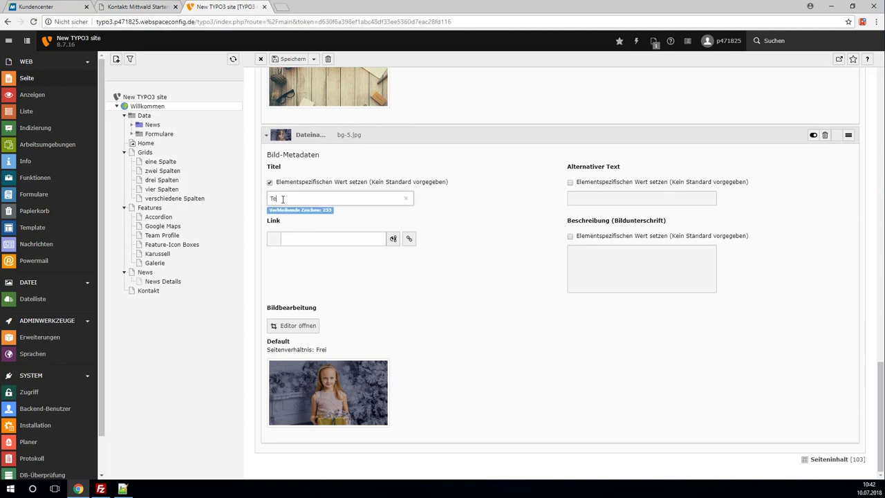
pyautogui.click(570, 237)
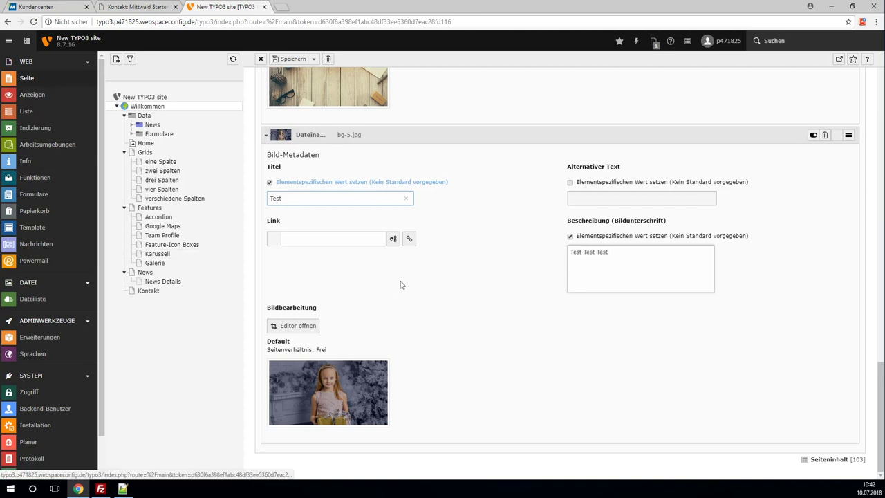
pyautogui.click(408, 239)
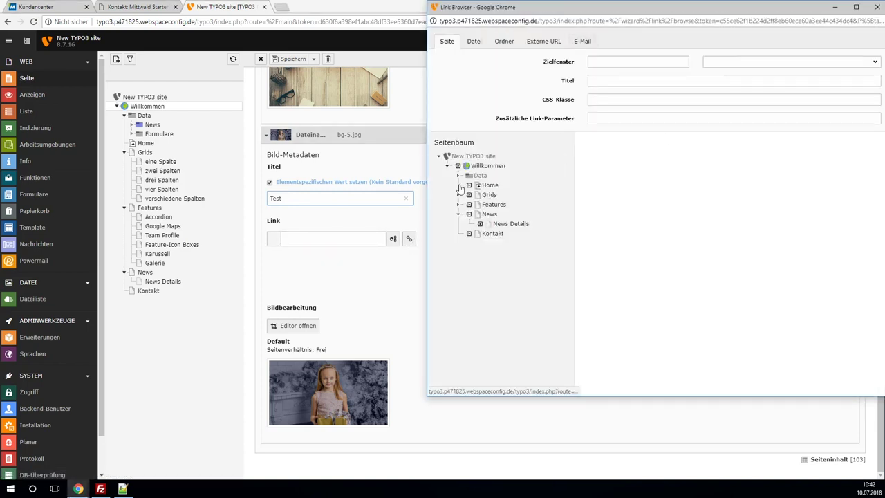
pyautogui.click(493, 234)
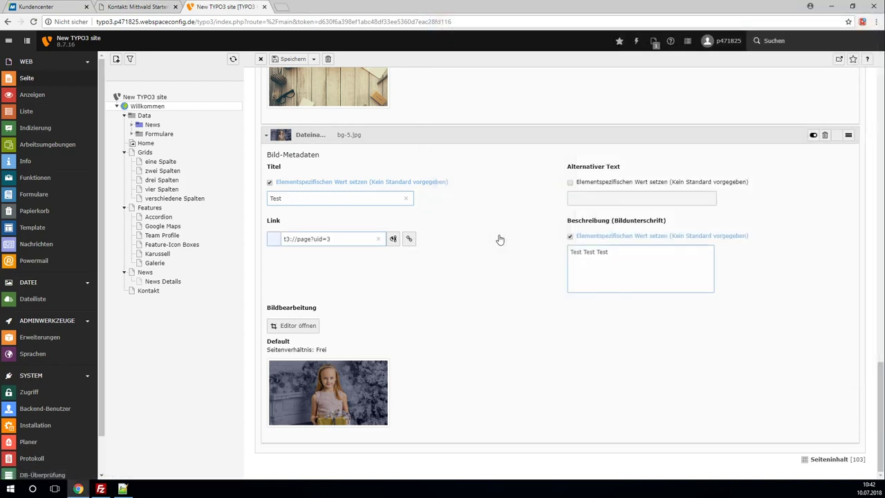
# - Save and close the Slider element, and clear the frontend caches
pyautogui.scroll(2, 464, 178)
pyautogui.scroll(3, 277, 69)
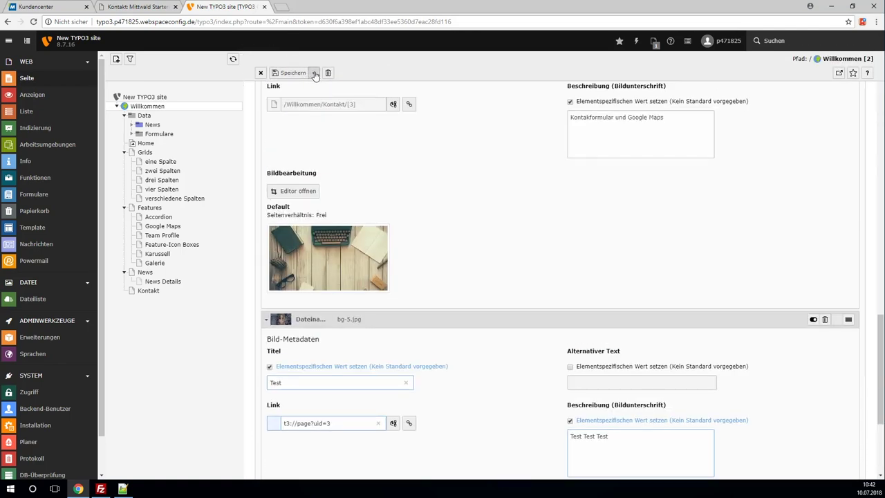
pyautogui.click(314, 73)
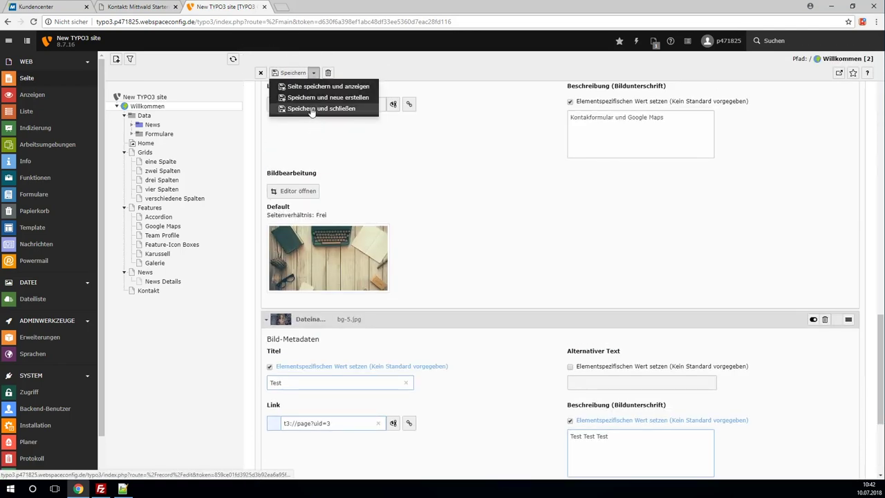
pyautogui.click(311, 108)
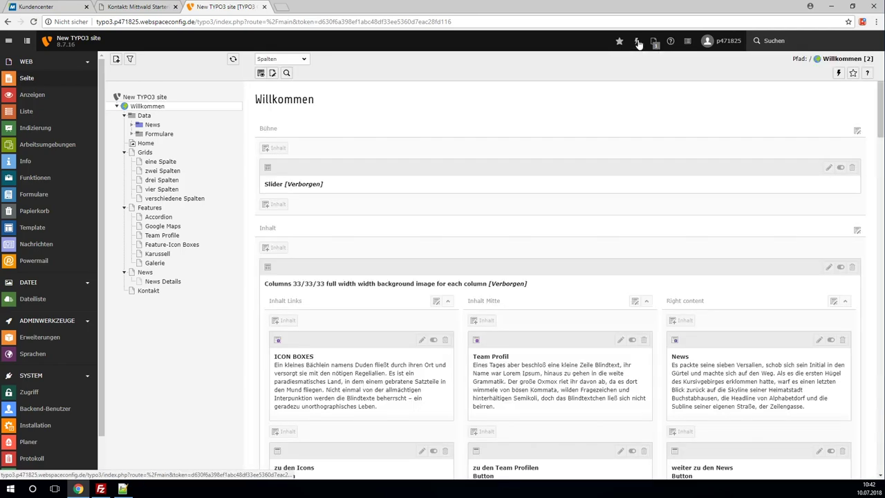
pyautogui.click(637, 42)
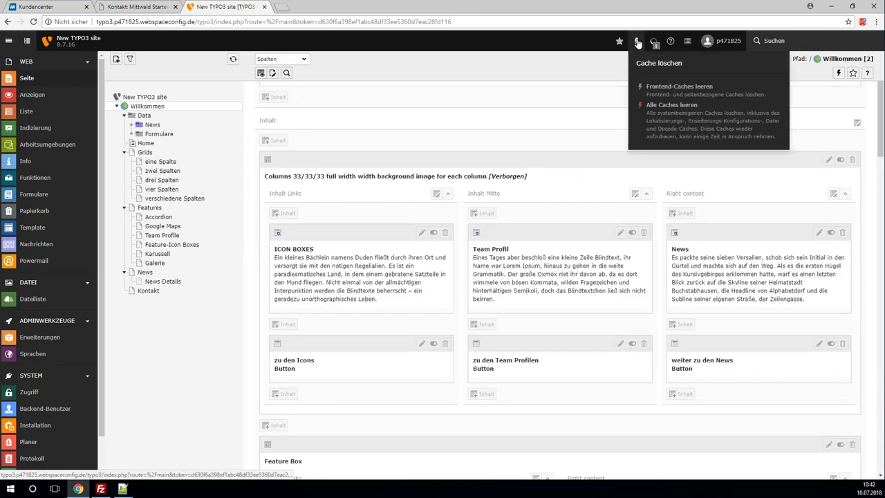
pyautogui.click(688, 92)
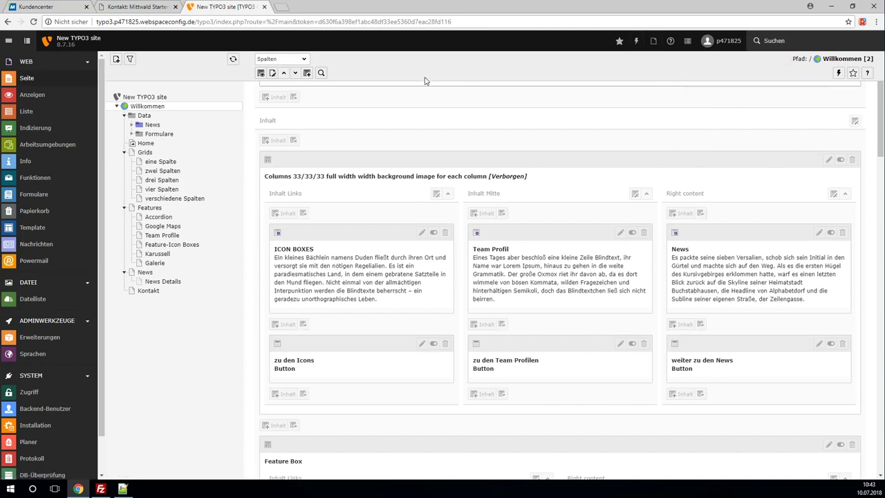
# - Switch to the website, open the Home page and advance its slider through the slides to the Test slide
pyautogui.click(100, 7)
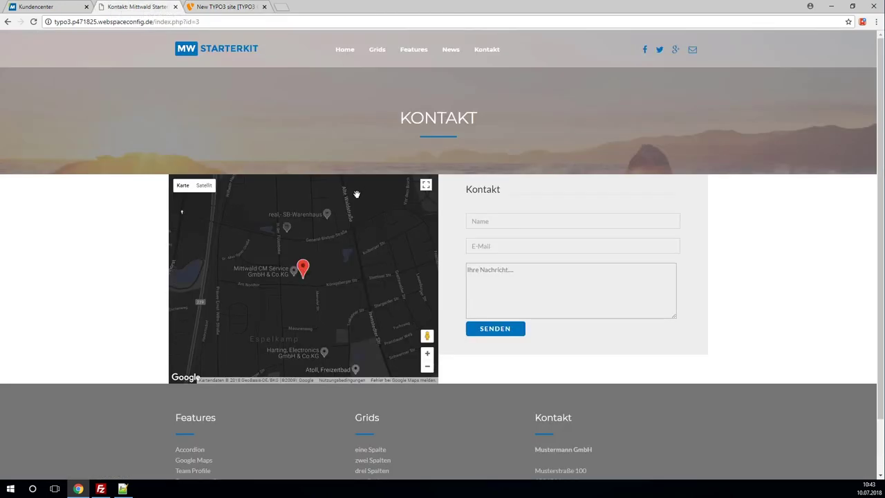
pyautogui.click(350, 52)
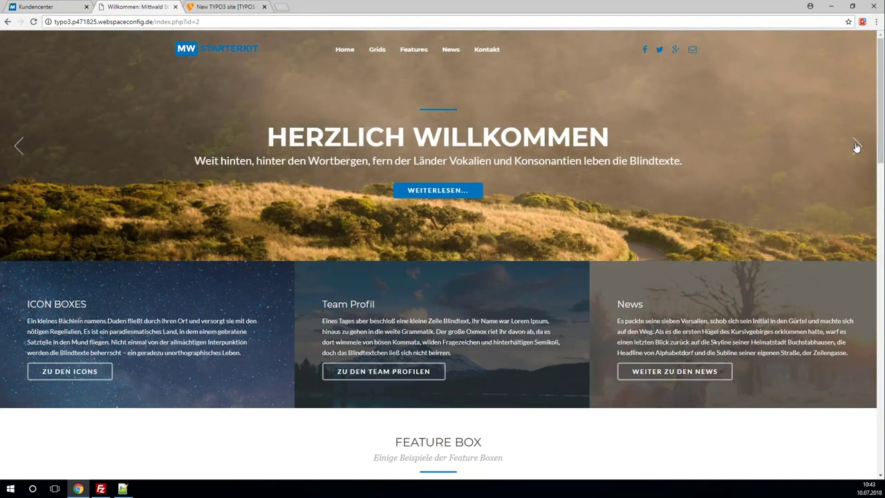
pyautogui.click(856, 147)
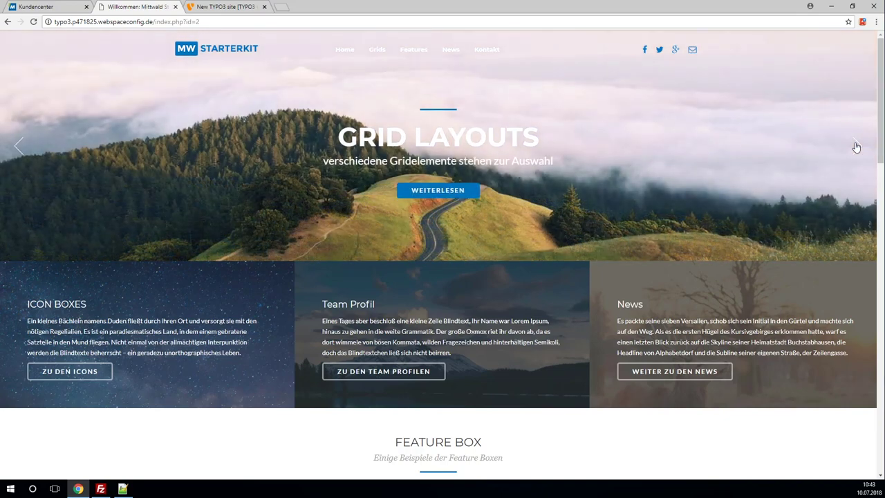
pyautogui.click(855, 146)
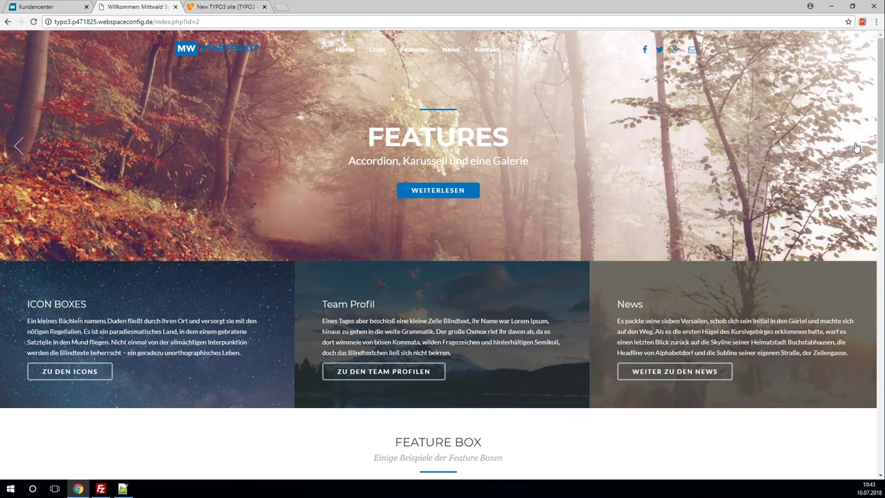
pyautogui.click(855, 147)
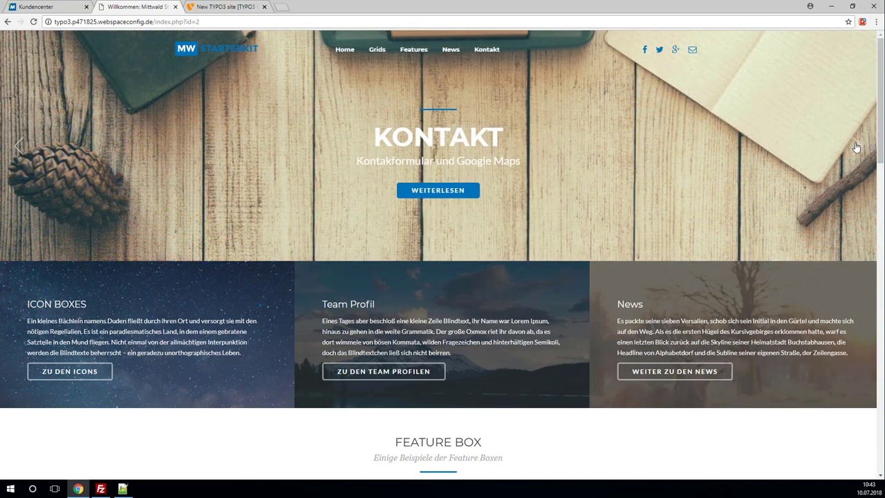
pyautogui.click(856, 147)
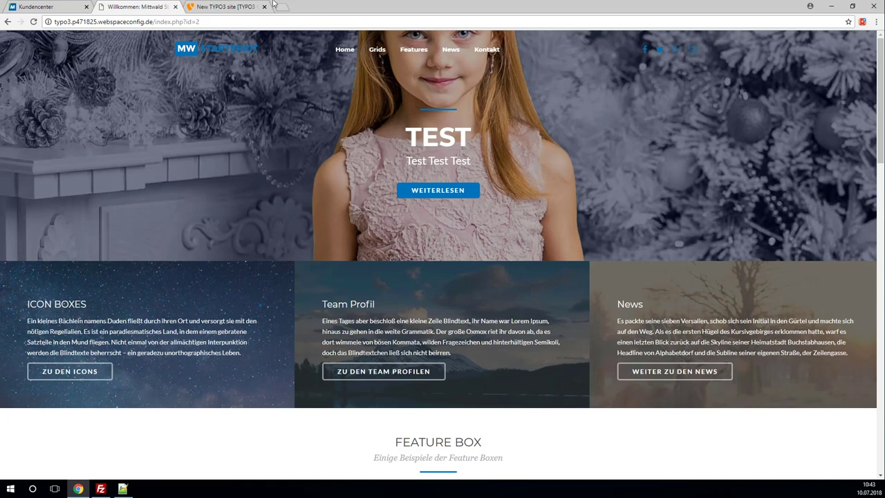
# - Compare the three-column and Feature Box elements of the Willkommen page in the TYPO3 backend with the website's home page
pyautogui.click(235, 8)
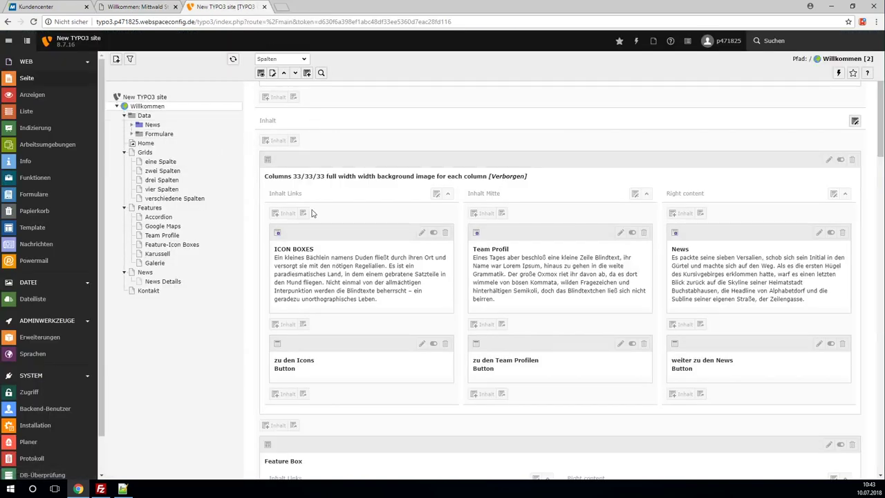
pyautogui.scroll(-1, 401, 207)
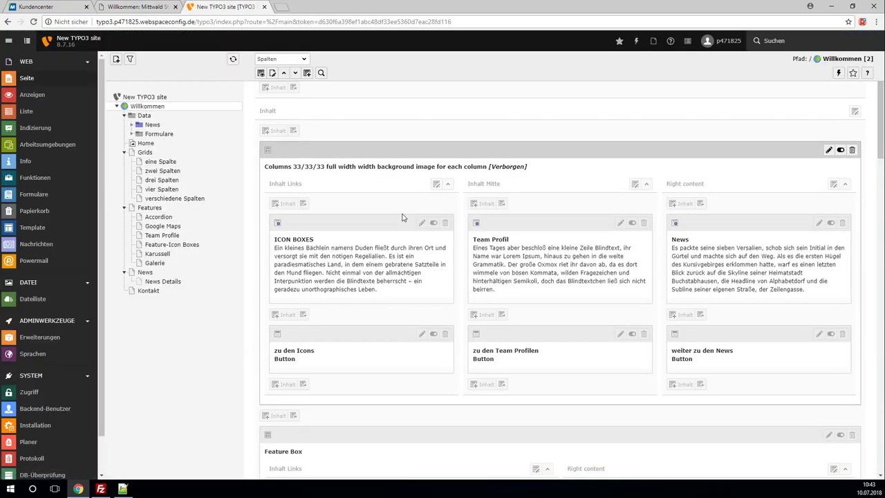
pyautogui.scroll(-3, 397, 221)
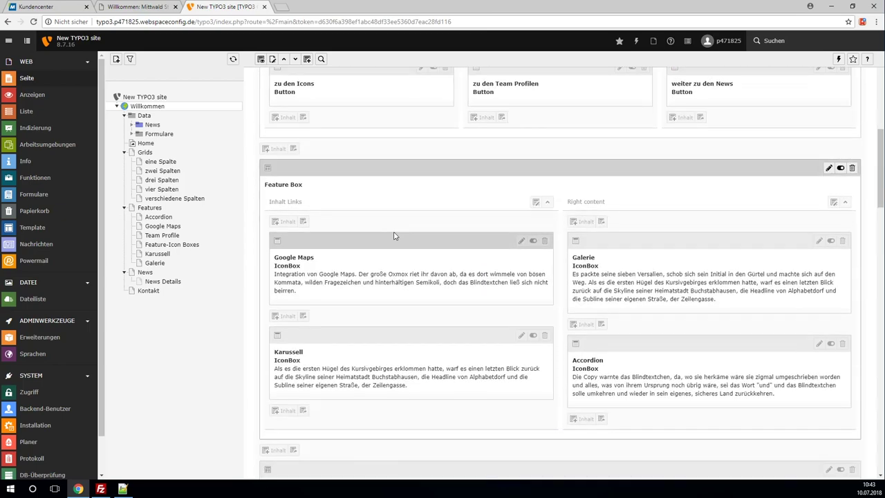
pyautogui.scroll(4, 391, 229)
pyautogui.scroll(-1, 392, 226)
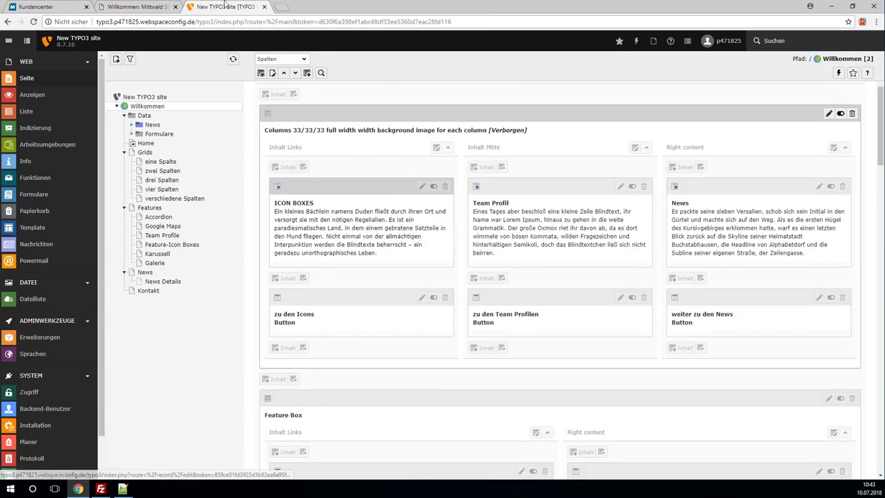
pyautogui.click(159, 7)
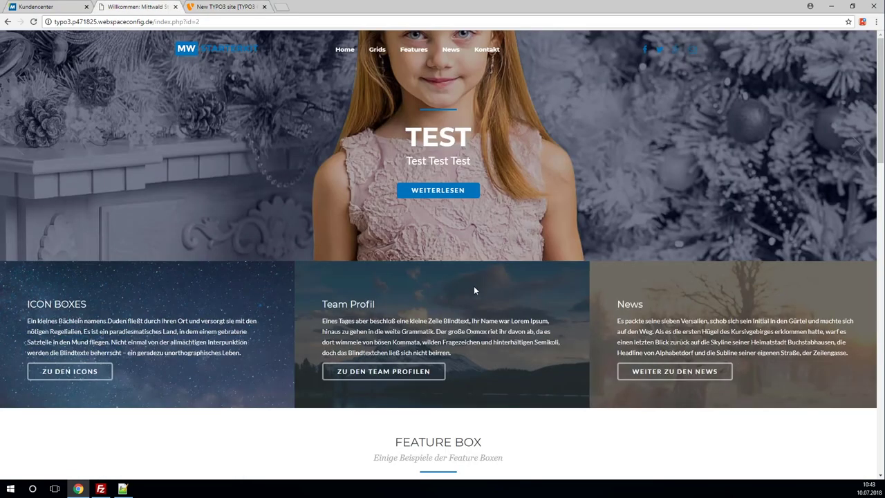
pyautogui.click(215, 7)
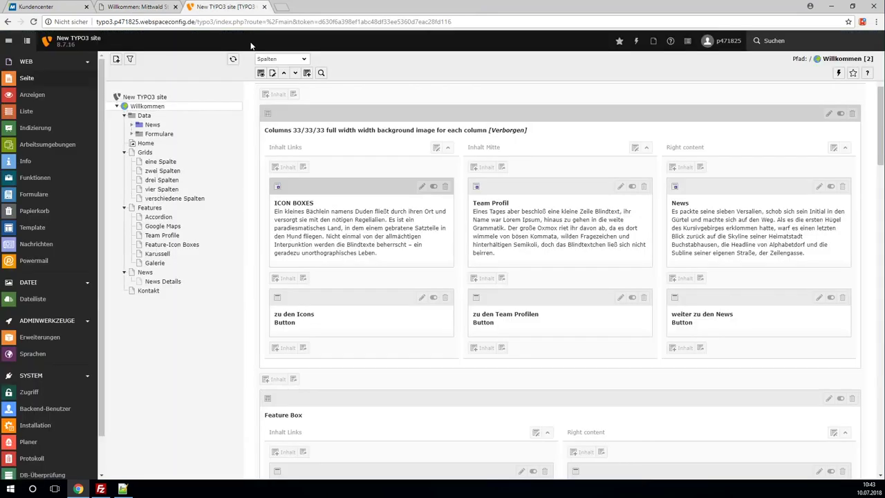
# - Open the Columns 33/33/33 element for editing and examine the background images and their metadata in its Erscheinungsbild settings
pyautogui.click(829, 114)
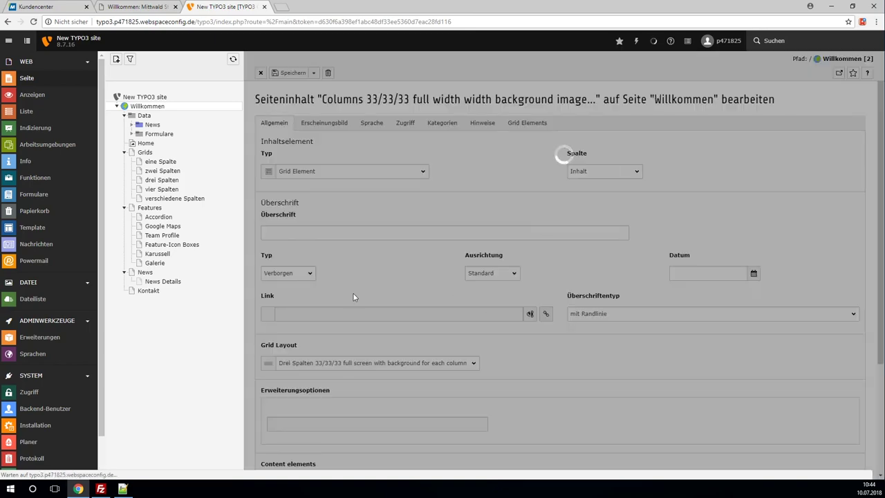
pyautogui.click(334, 122)
pyautogui.scroll(-1, 373, 209)
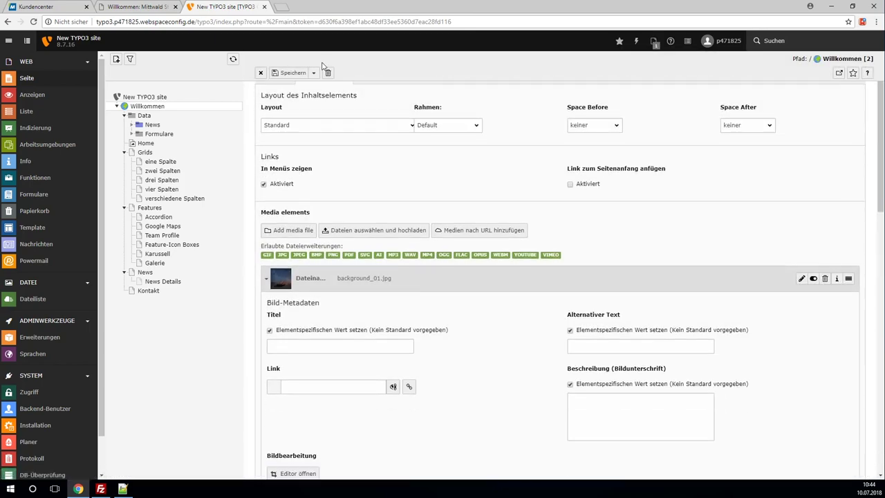
pyautogui.scroll(1, 415, 141)
pyautogui.scroll(-2, 387, 276)
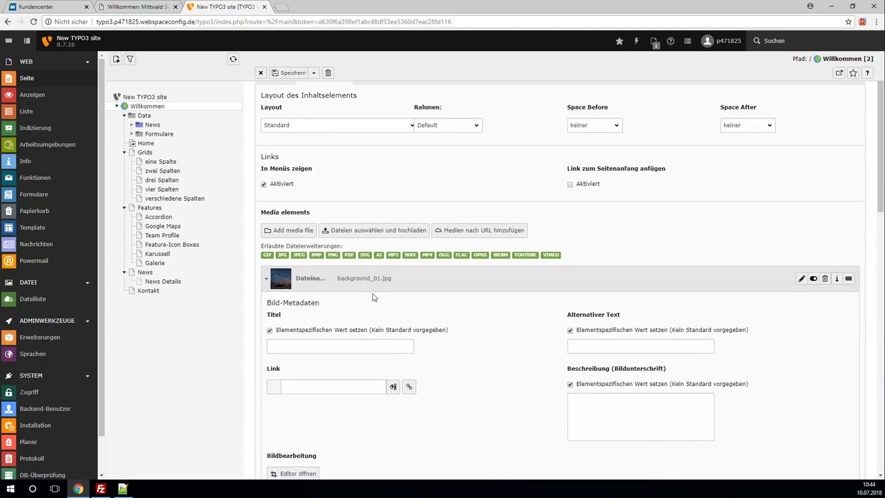
pyautogui.scroll(-3, 368, 302)
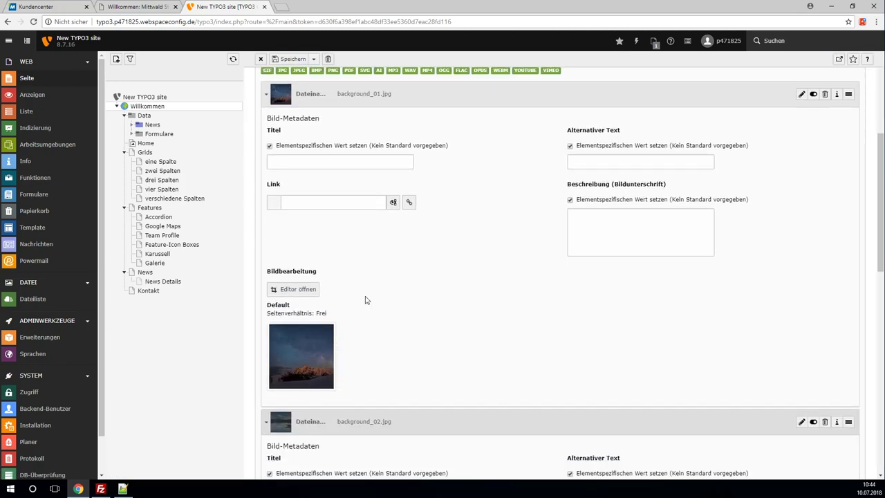
pyautogui.scroll(-3, 370, 306)
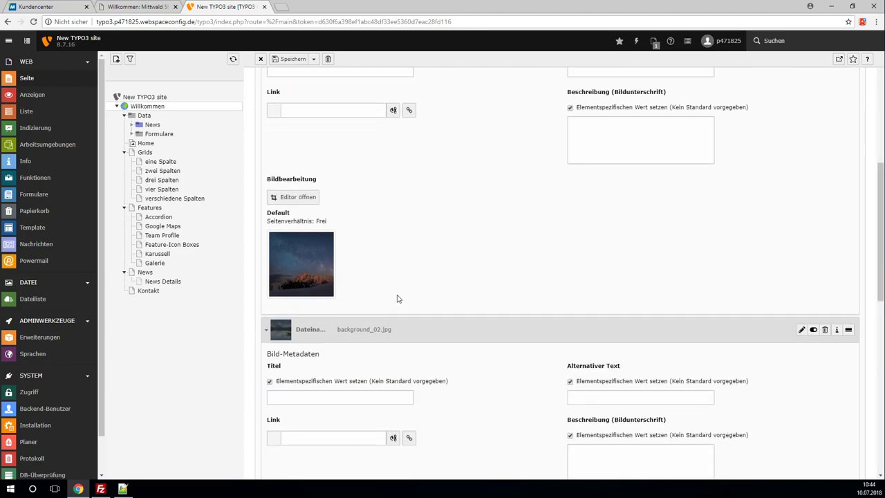
pyautogui.scroll(-6, 400, 301)
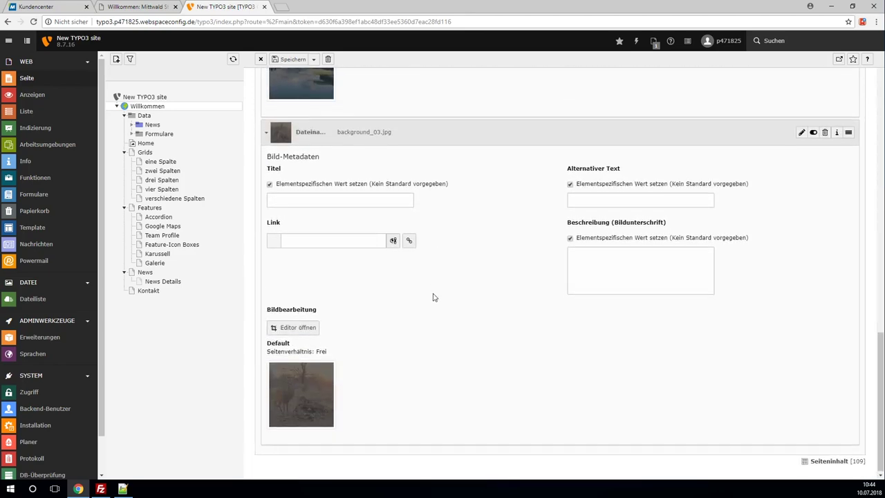
pyautogui.scroll(10, 436, 299)
pyautogui.scroll(1, 437, 302)
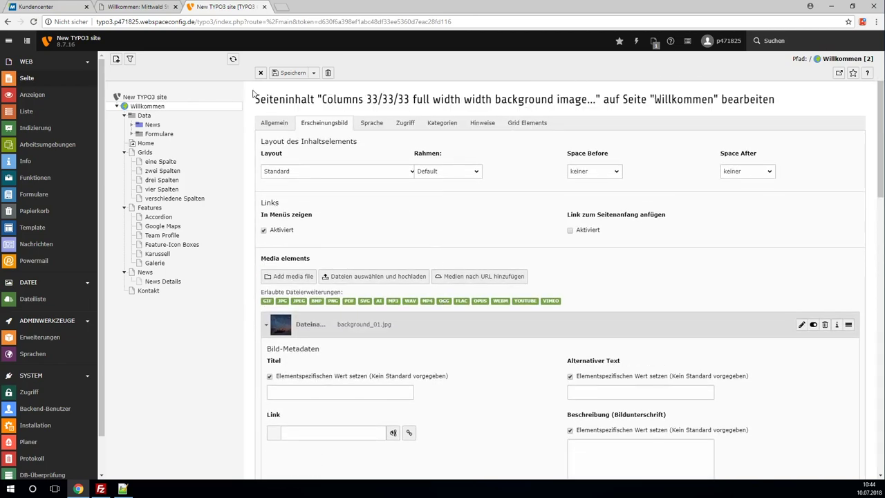
# - Return to the Columns element's general settings, and examine the grid elements available for new content on the zwei Spalten page
pyautogui.click(273, 124)
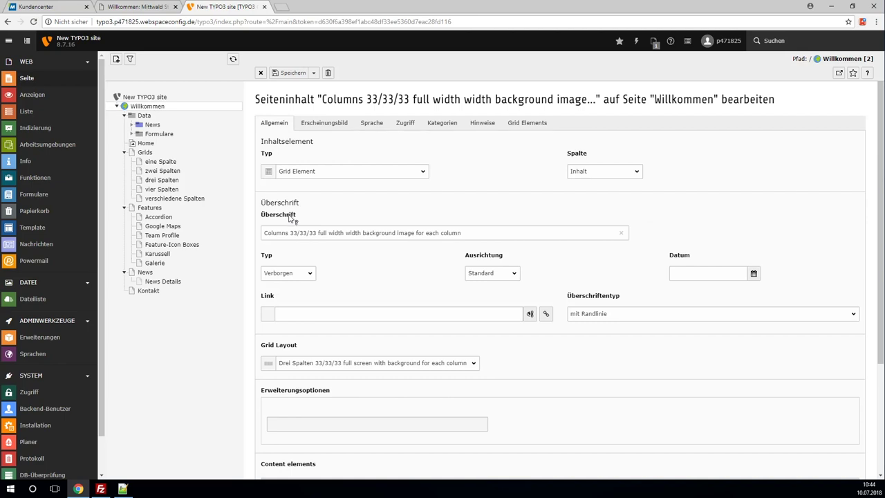
pyautogui.click(161, 172)
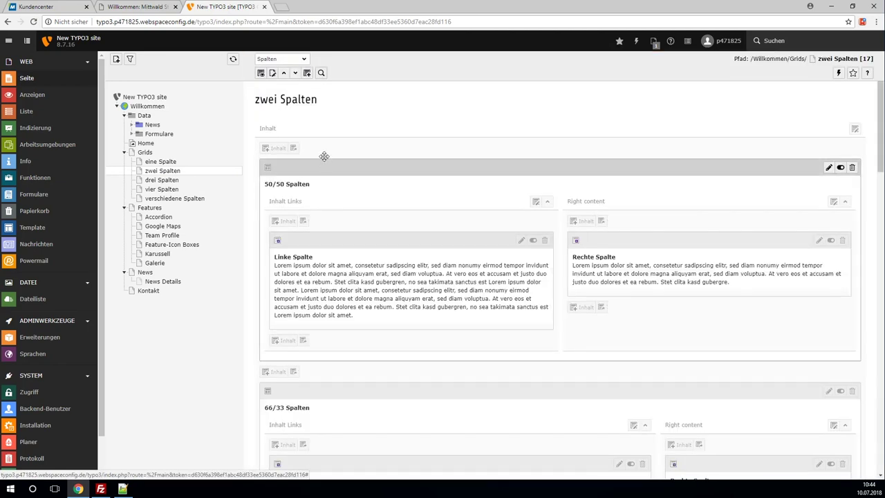
pyautogui.click(277, 149)
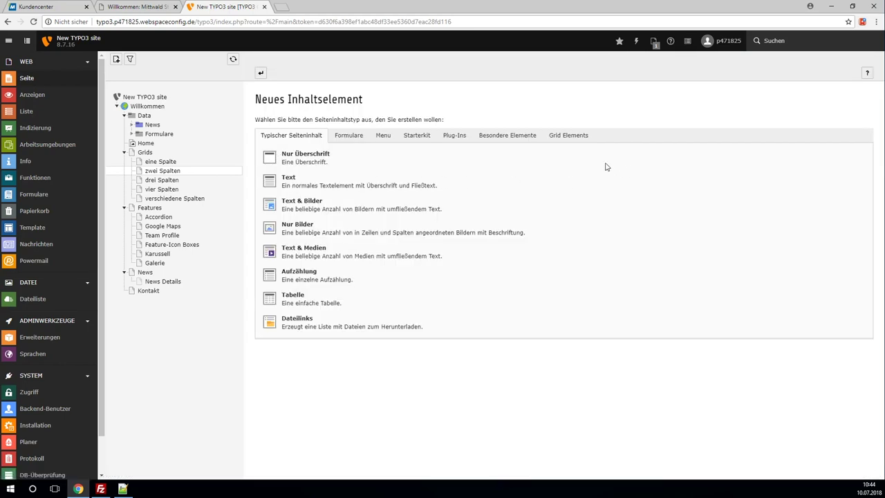
pyautogui.click(569, 138)
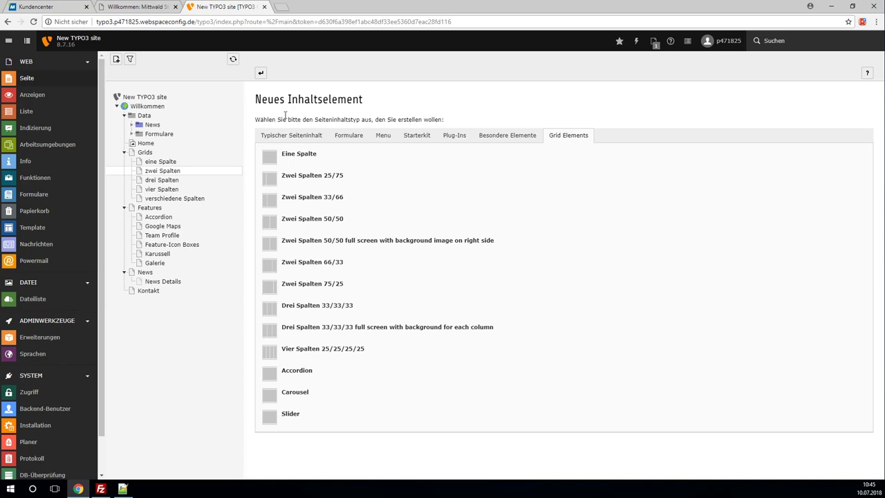
pyautogui.click(261, 73)
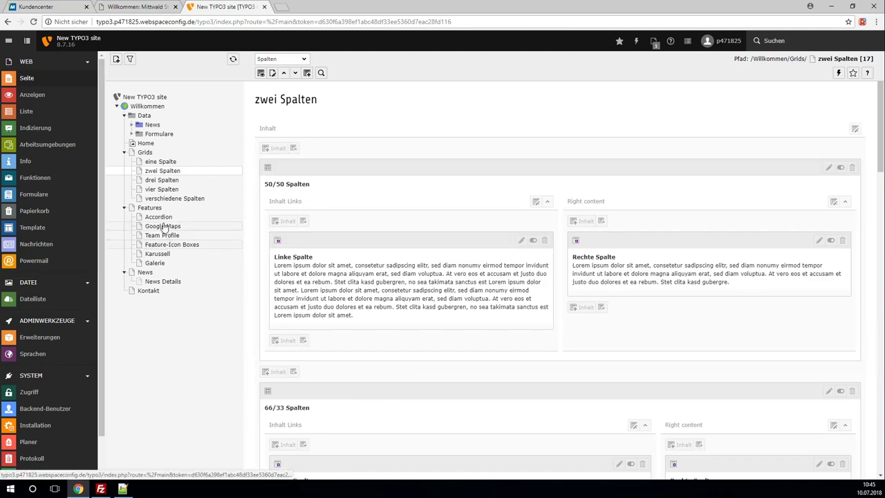
# - Examine the Starterkit, plug-in and typical content types available for a new element in the Team Profile page's Inhalt Links column
pyautogui.click(167, 237)
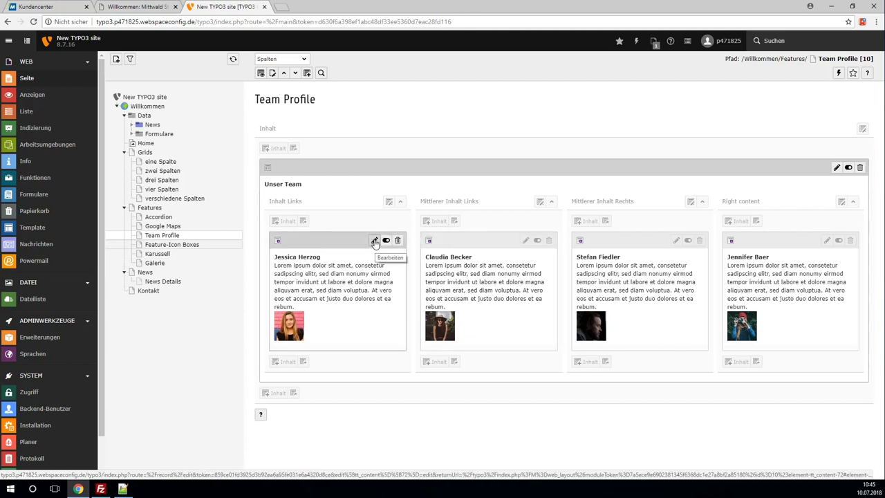
pyautogui.click(282, 221)
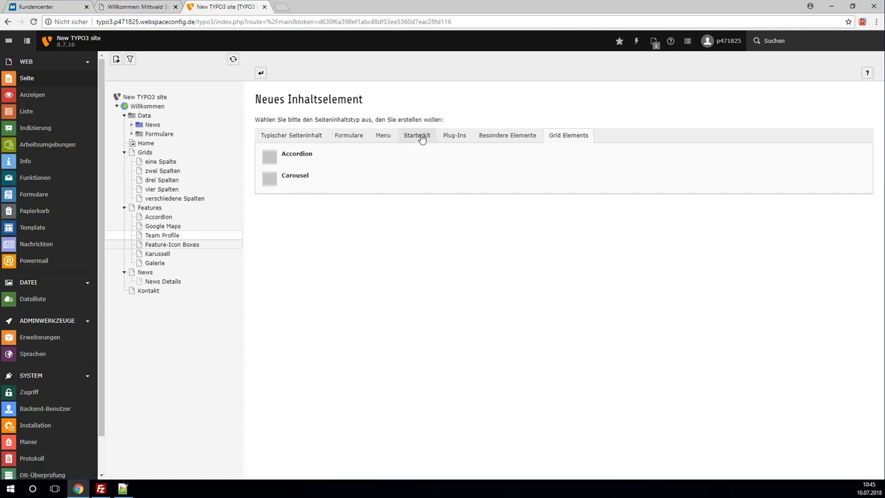
pyautogui.click(417, 138)
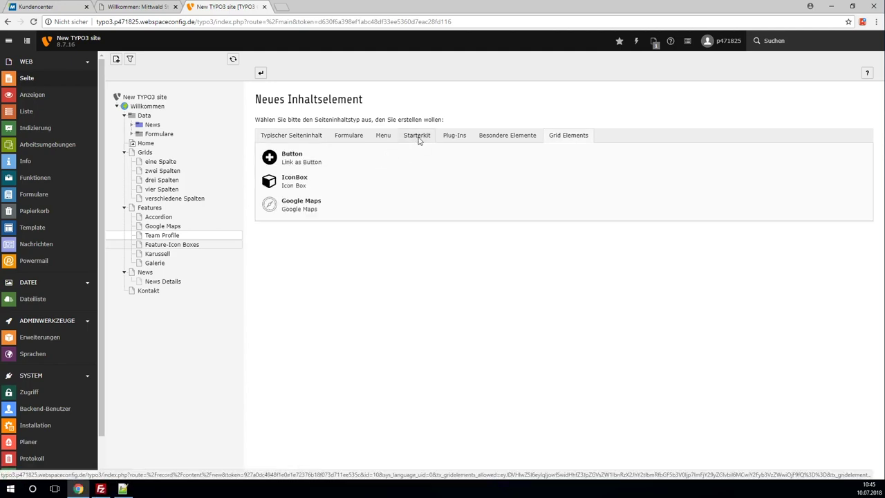
pyautogui.click(569, 138)
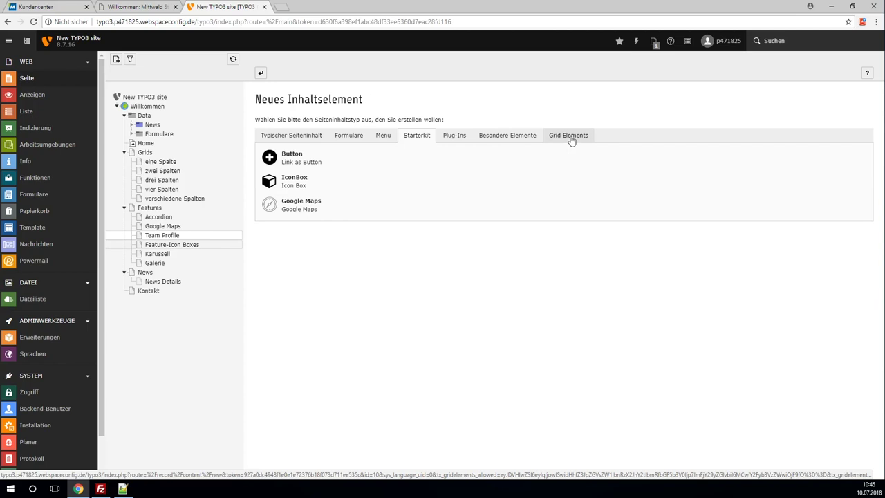
pyautogui.click(497, 137)
pyautogui.click(447, 136)
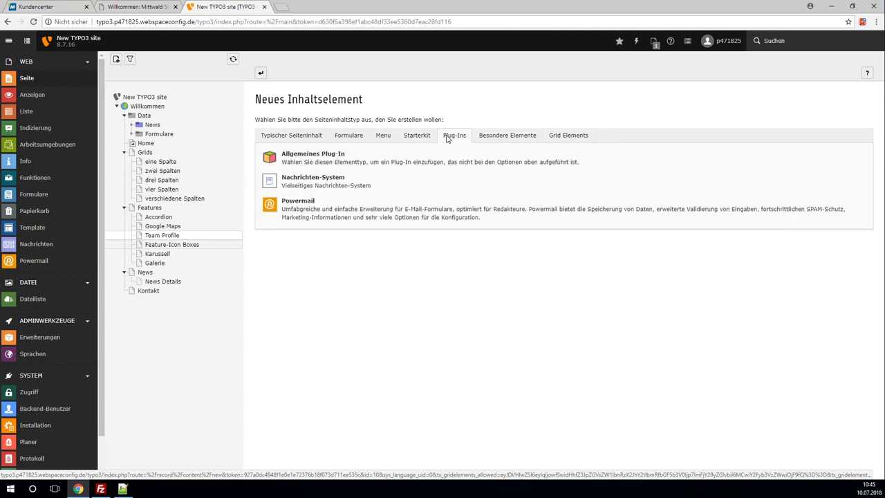
pyautogui.click(292, 137)
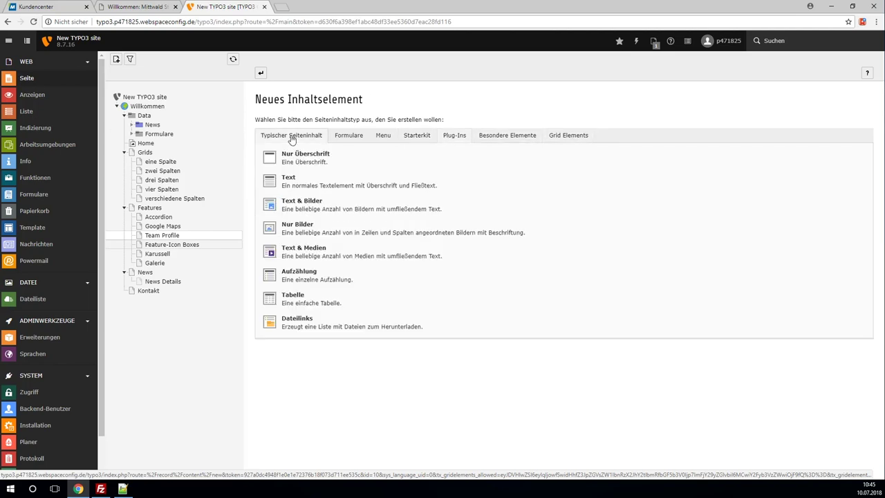
pyautogui.click(261, 73)
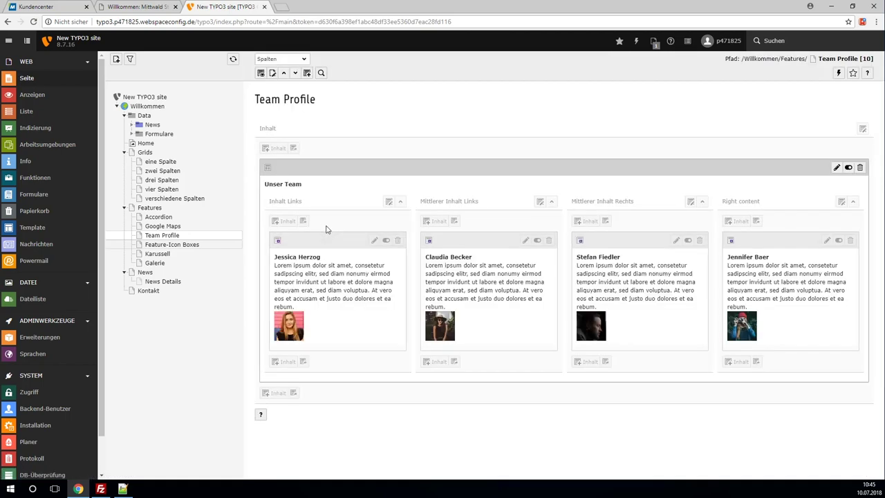
# - Start a new Text & Medien element in the Team Profile page's Inhalt Links column and set its layout to Profile
pyautogui.click(286, 221)
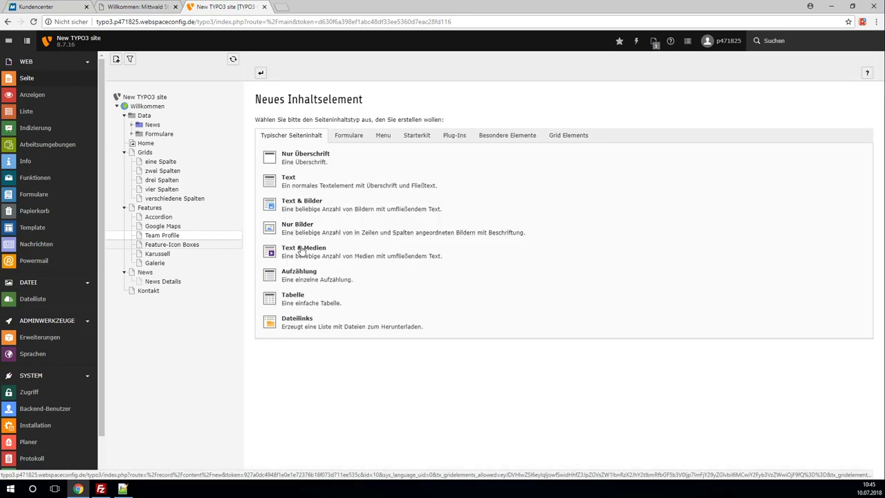
pyautogui.click(302, 249)
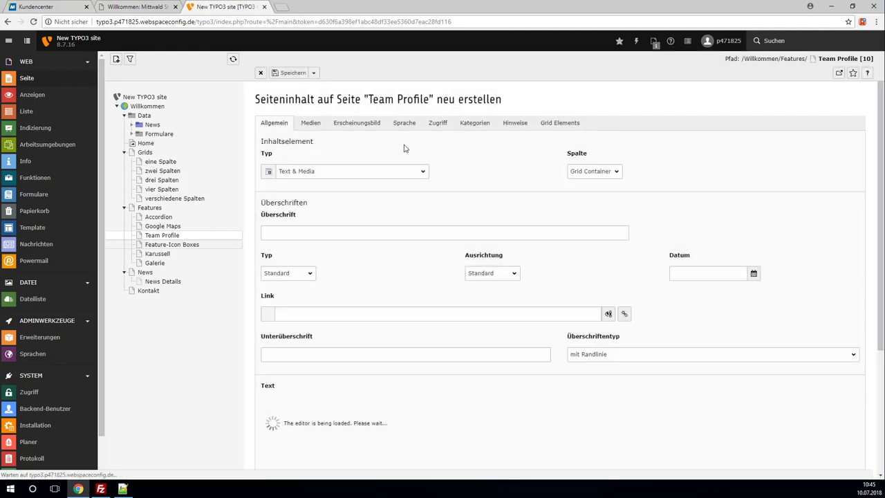
pyautogui.click(371, 126)
pyautogui.click(290, 173)
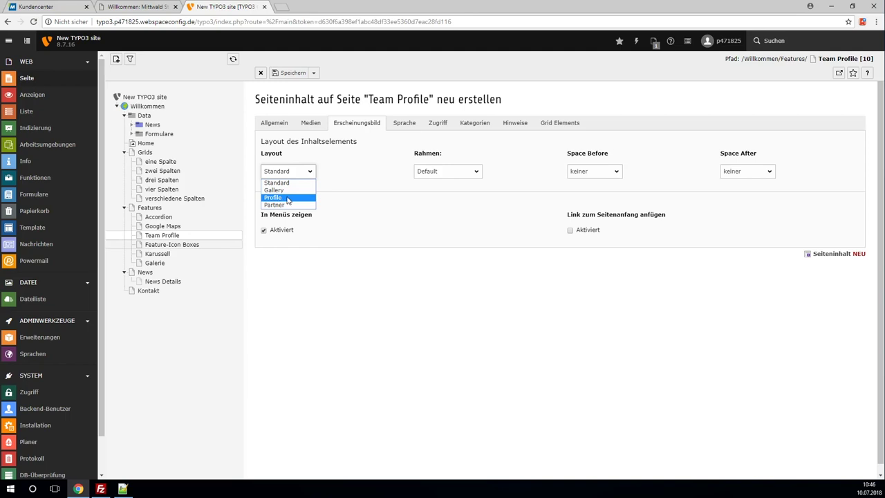
pyautogui.click(284, 198)
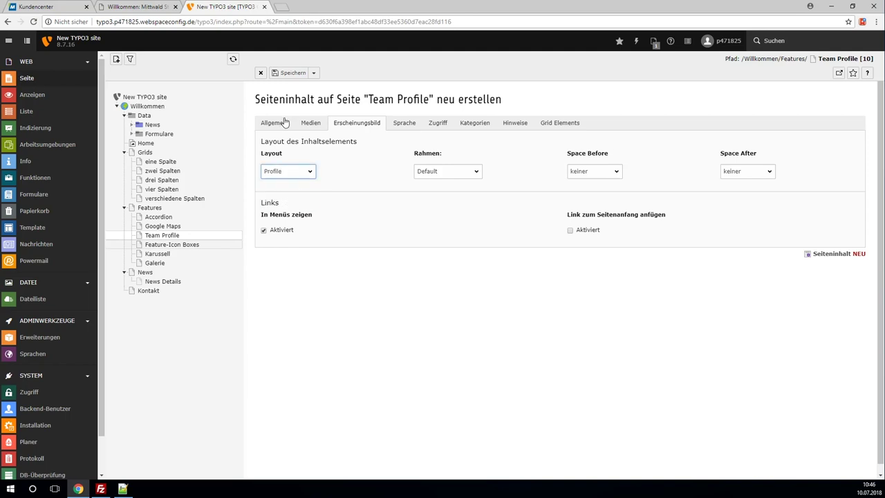
# - Review the general heading and text fields of the new Team Profile element and discard it without saving
pyautogui.click(279, 125)
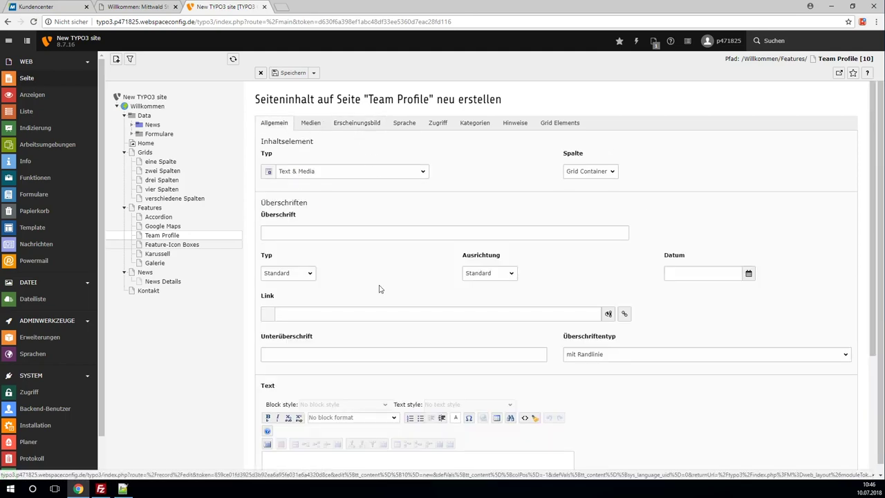
pyautogui.scroll(-1, 379, 288)
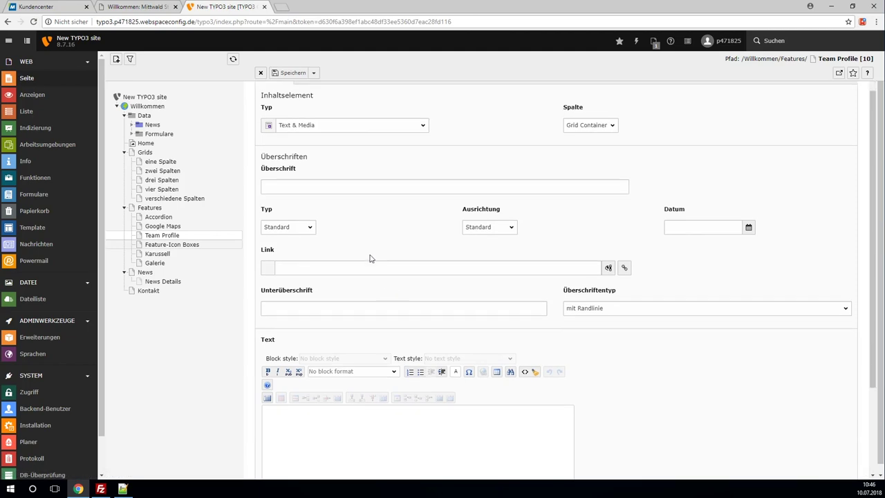
pyautogui.scroll(-2, 370, 255)
pyautogui.scroll(1, 375, 260)
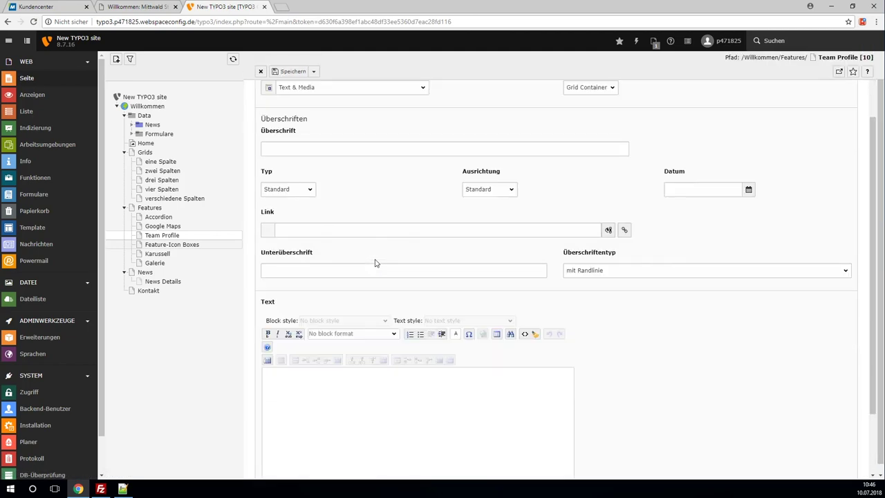
pyautogui.scroll(2, 376, 263)
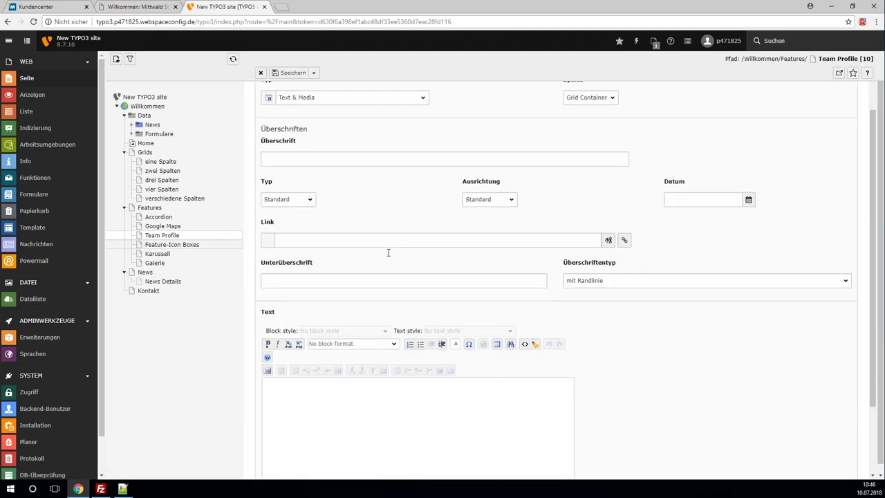
pyautogui.click(263, 74)
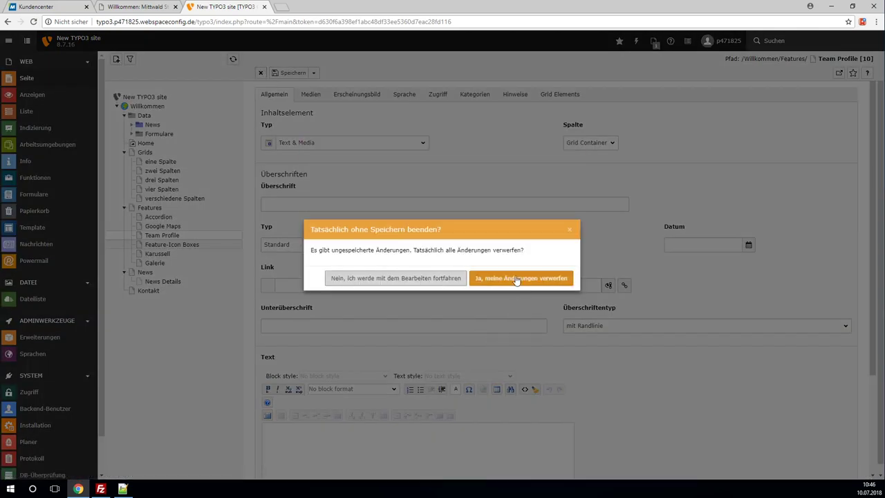
pyautogui.click(516, 279)
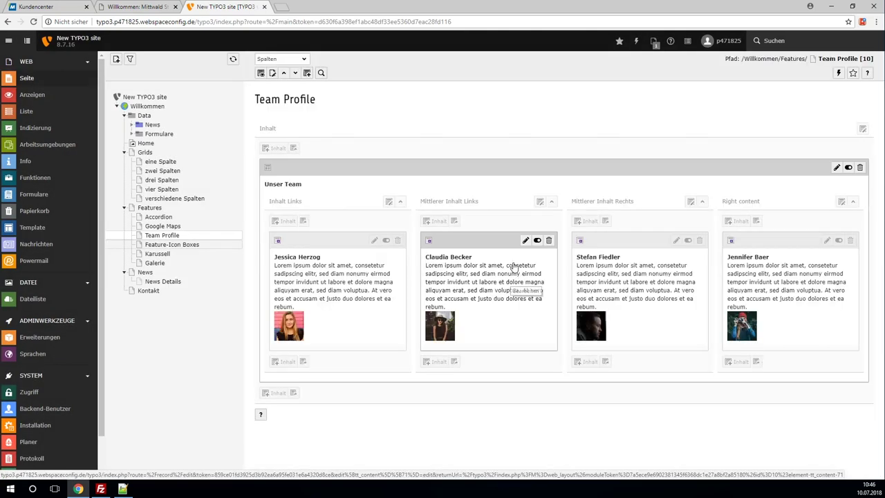
# - Start a new Starterkit IconBox element in the Inhalt Links column of the Feature box on the Feature-Icon Boxes page
pyautogui.click(163, 246)
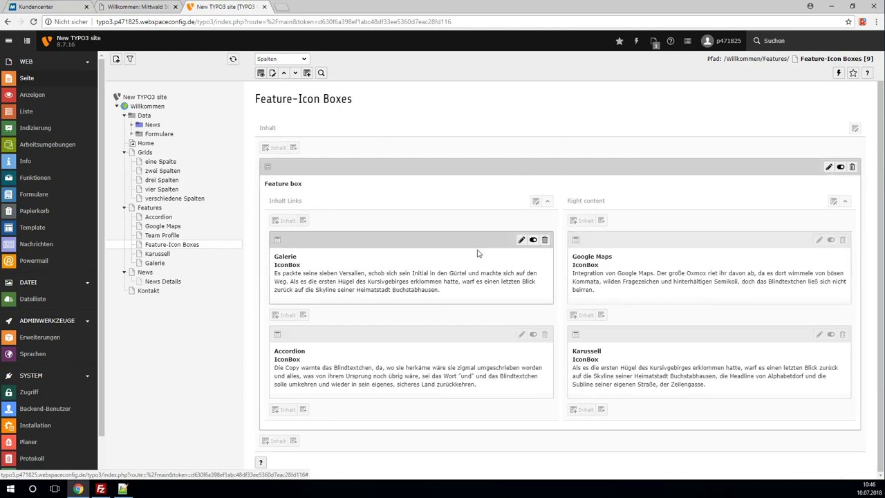
pyautogui.click(521, 241)
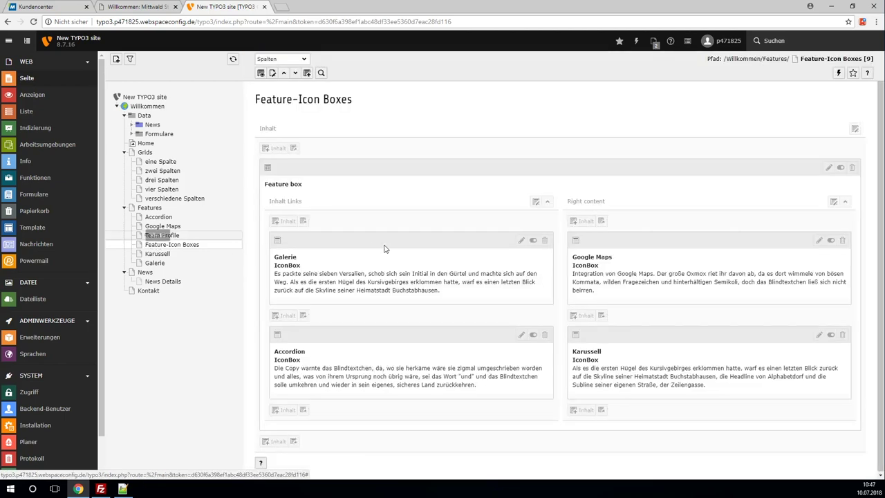
pyautogui.click(286, 222)
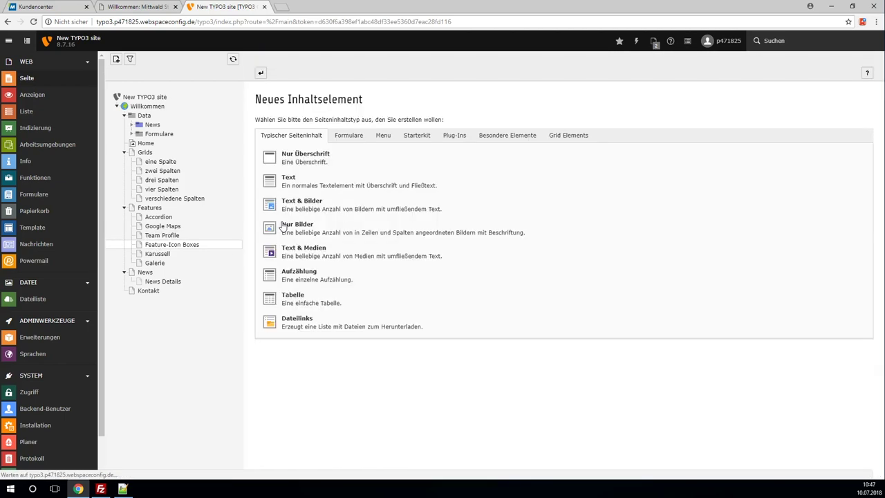
pyautogui.click(422, 141)
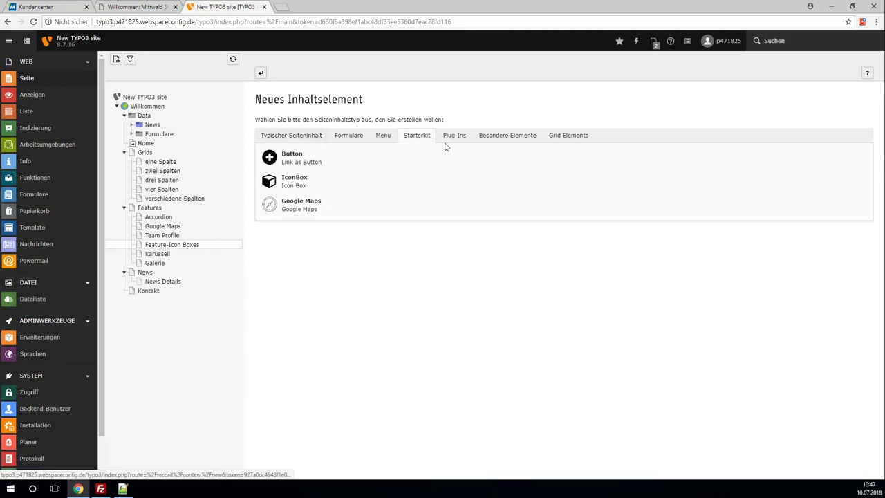
pyautogui.click(295, 180)
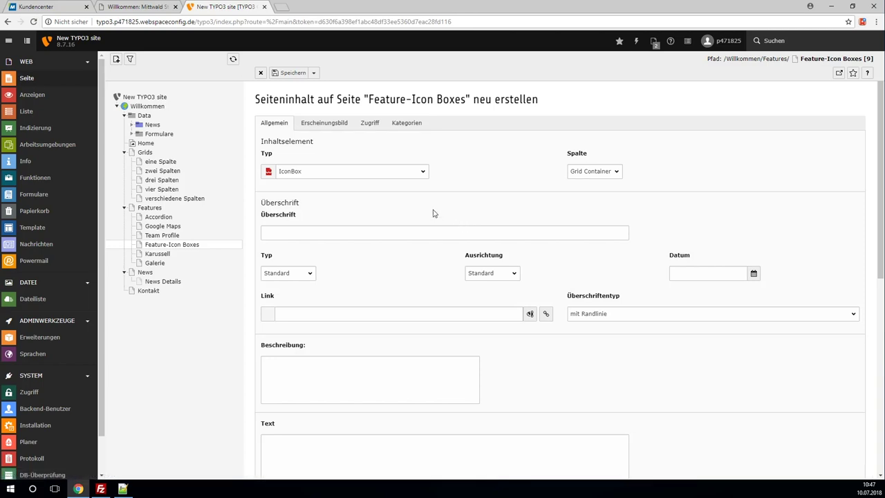
# - Enter "Tet" as the heading of the new IconBox element
pyautogui.scroll(-2, 374, 218)
pyautogui.scroll(2, 374, 218)
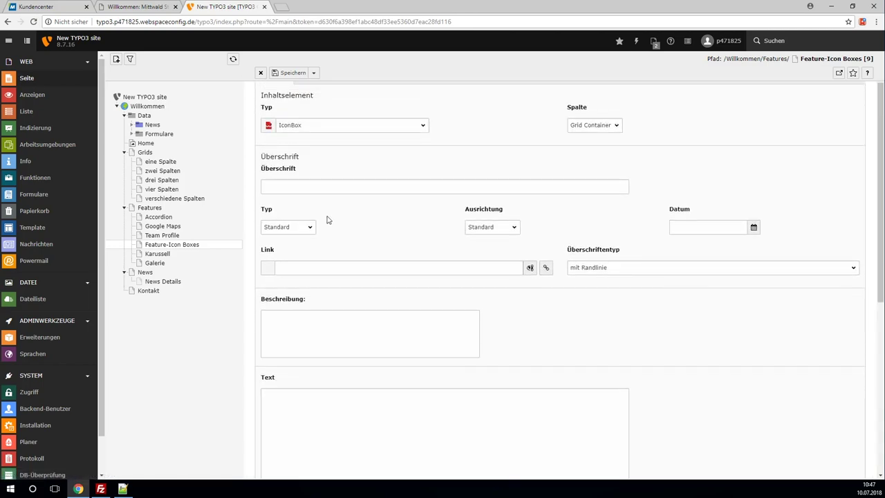
pyautogui.click(298, 188)
pyautogui.write('T')
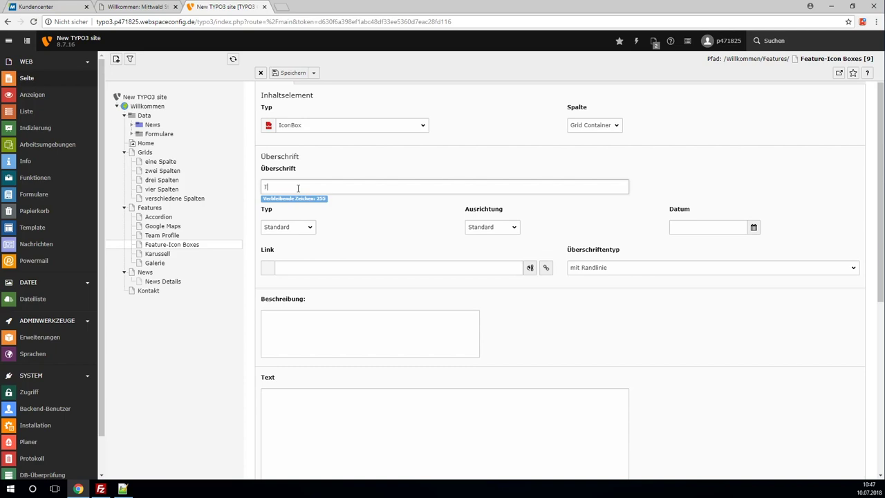
pyautogui.write('esat')
pyautogui.press('BackSpace')
pyautogui.press('BackSpace')
pyautogui.press('BackSpace')
pyautogui.write('t')
# - Set the IconBox's description to "Test" and its text to the filler string "fdgpodkfgplfdhkfhokghjokghjoh"
pyautogui.scroll(-1, 323, 150)
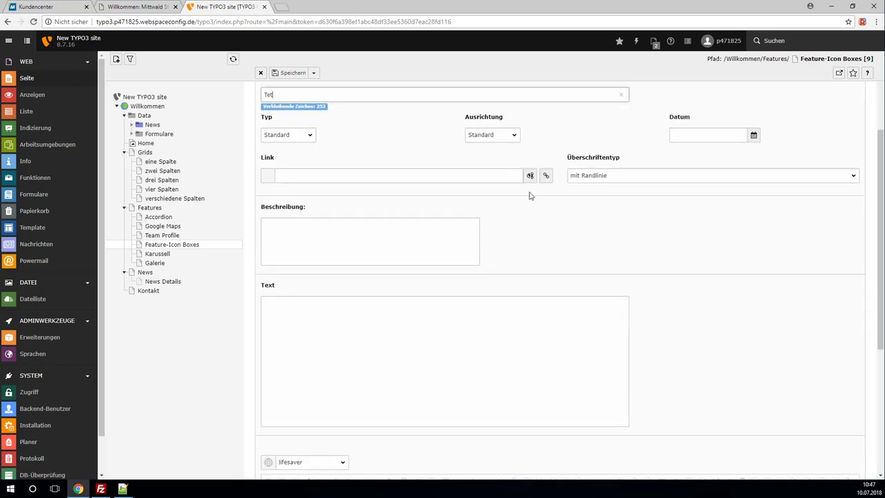
pyautogui.scroll(-1, 289, 271)
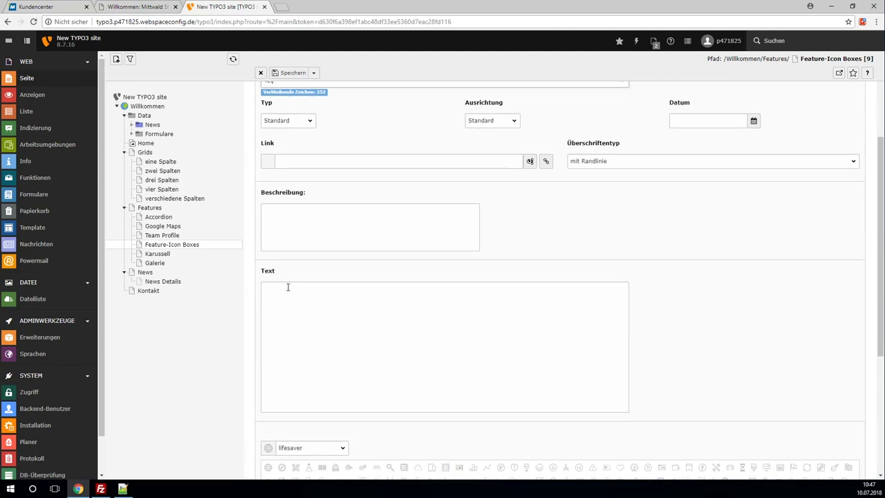
pyautogui.click(296, 157)
pyautogui.write('Te')
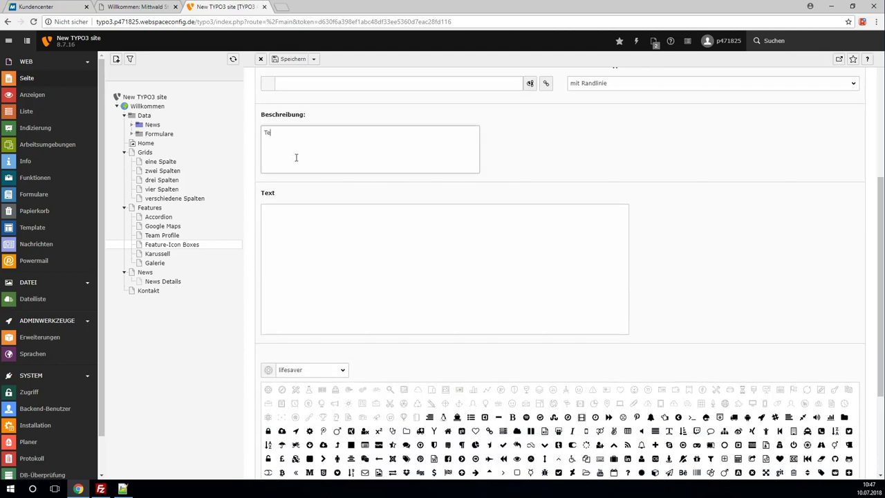
pyautogui.write('st')
pyautogui.click(300, 249)
pyautogui.write('fdgpodkfgplfdh')
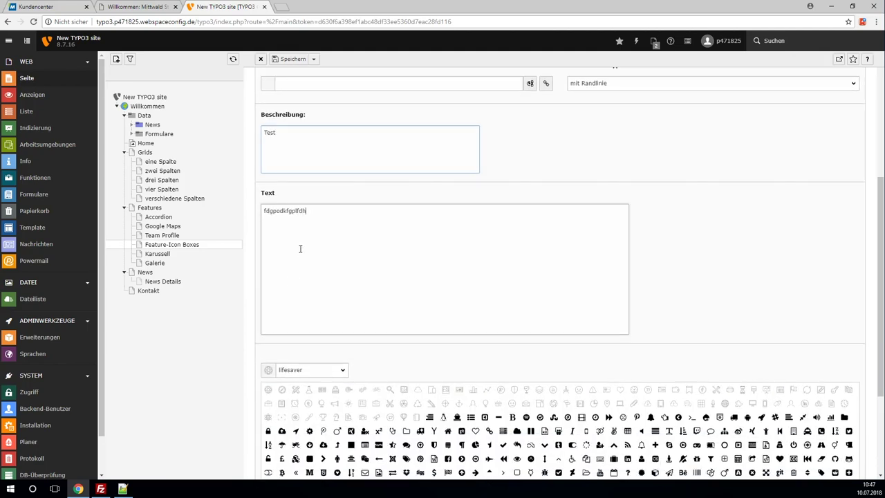
pyautogui.write('kfhokghjokghjoh')
# - Choose the arrow-circle-up icon for the new IconBox, then save and close the element
pyautogui.scroll(-1, 324, 172)
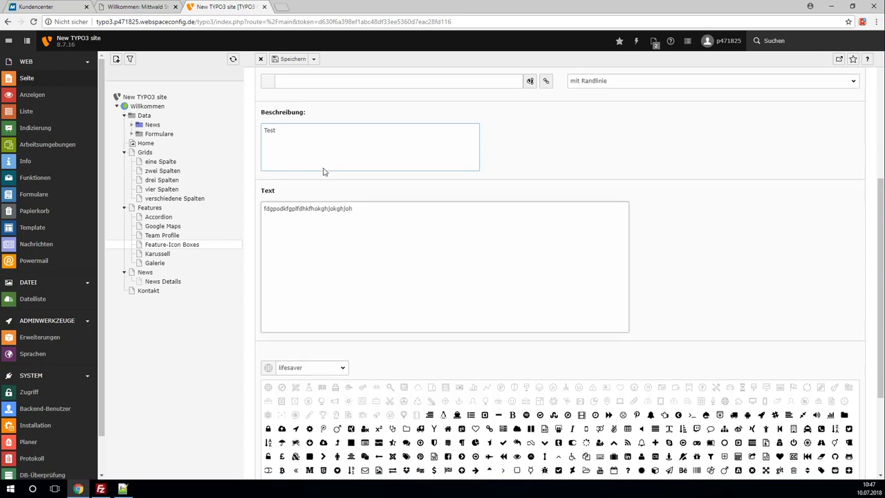
pyautogui.scroll(-2, 323, 172)
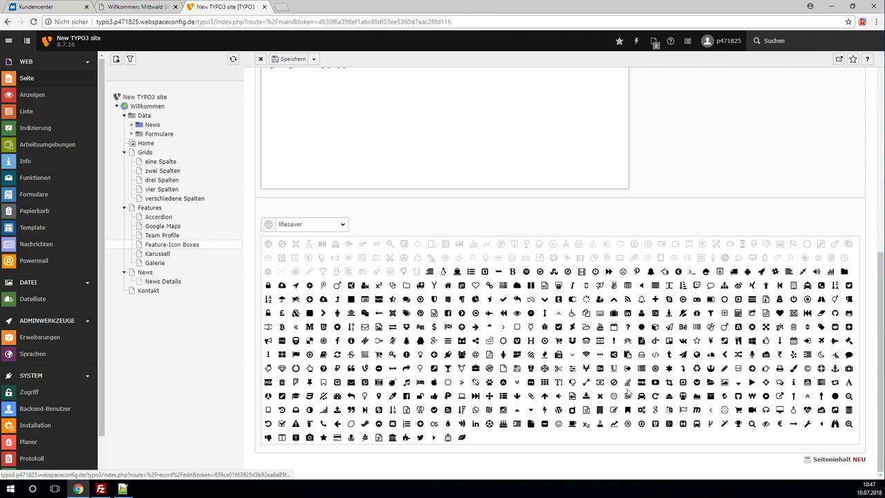
pyautogui.click(462, 328)
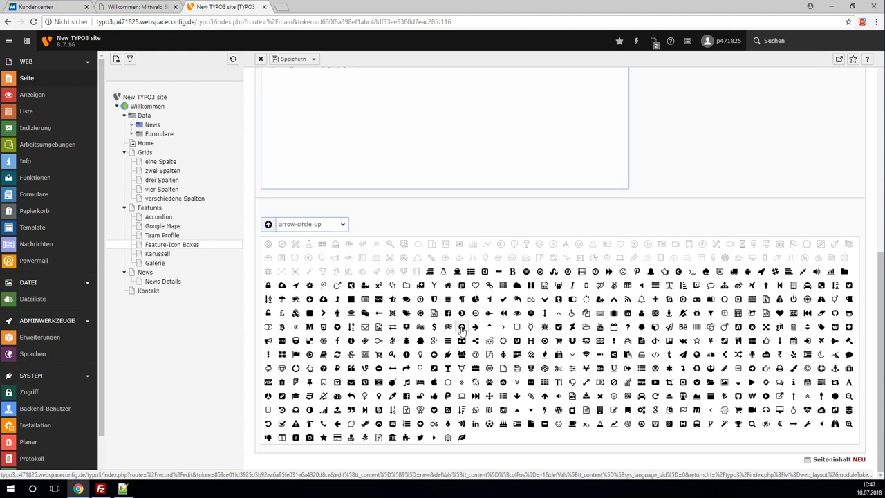
pyautogui.click(313, 60)
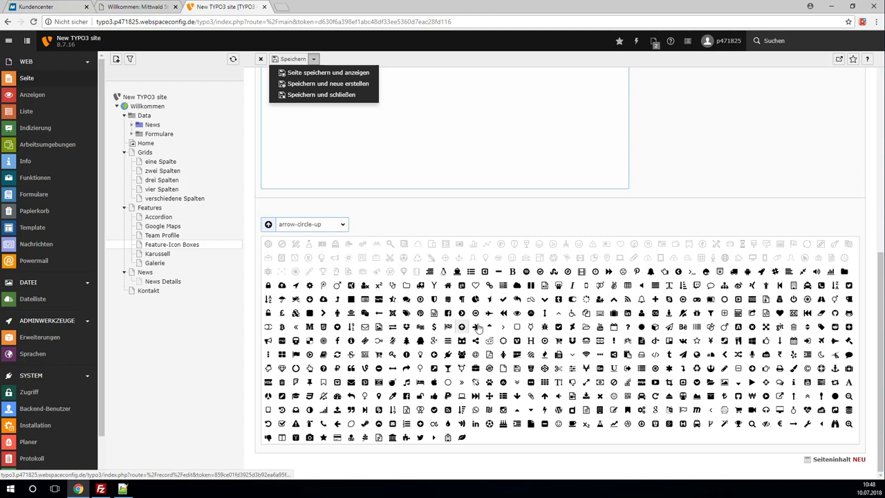
pyautogui.click(317, 95)
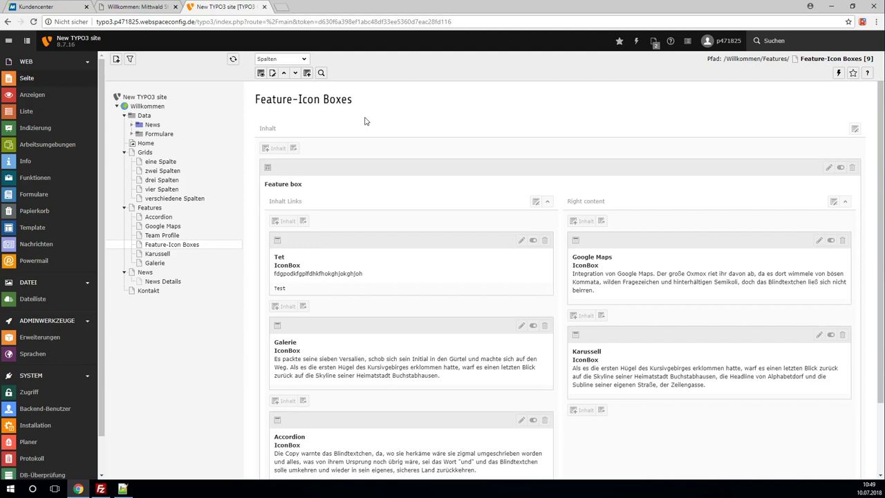
# - Open the Willkommen page's template in the Konstanten-Editor and show the category MW_STARTERKIT: ADVANCED
pyautogui.click(60, 230)
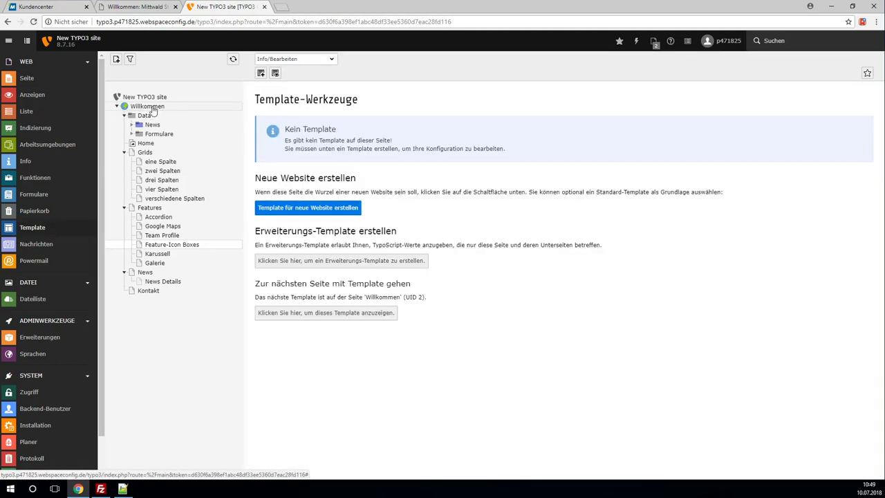
pyautogui.click(152, 108)
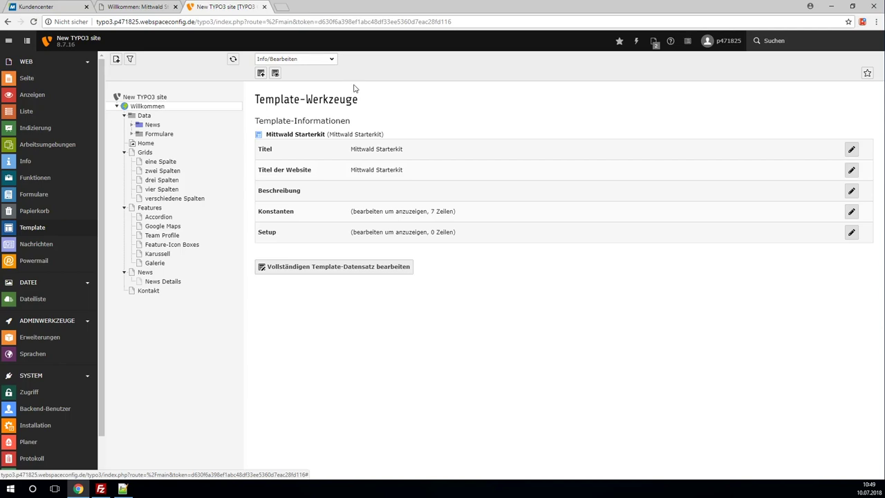
pyautogui.click(331, 59)
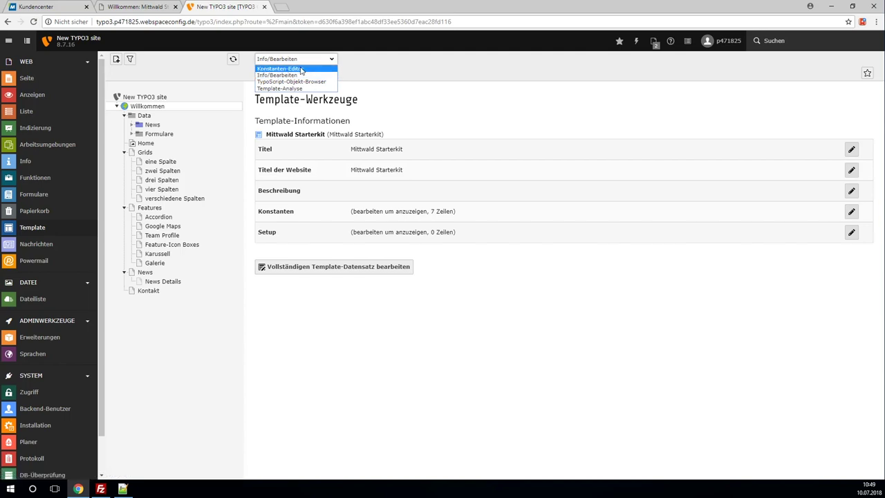
pyautogui.click(301, 69)
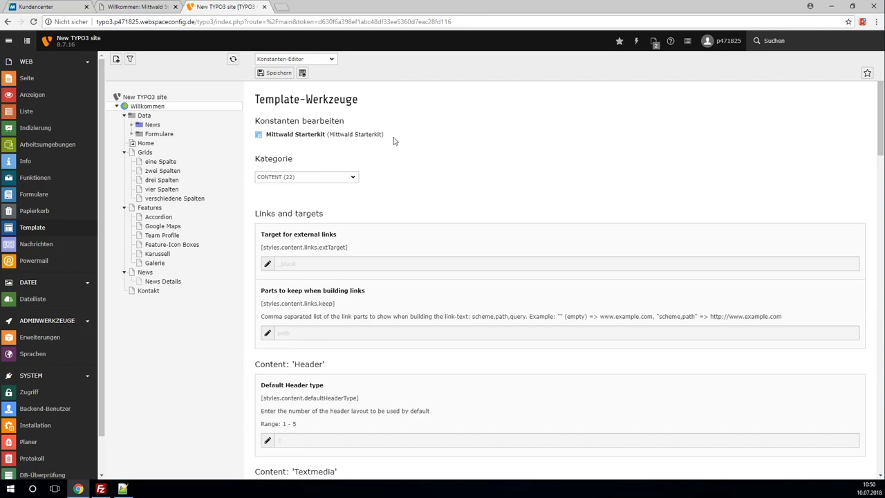
pyautogui.click(352, 178)
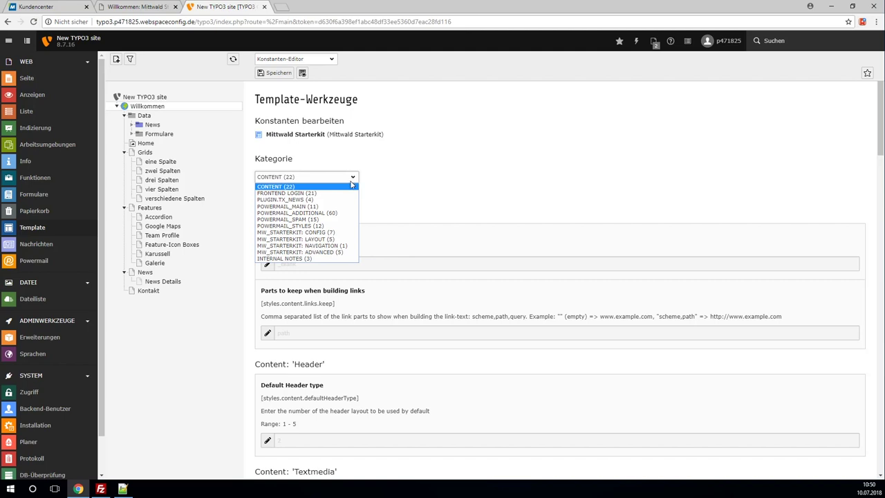
pyautogui.click(327, 252)
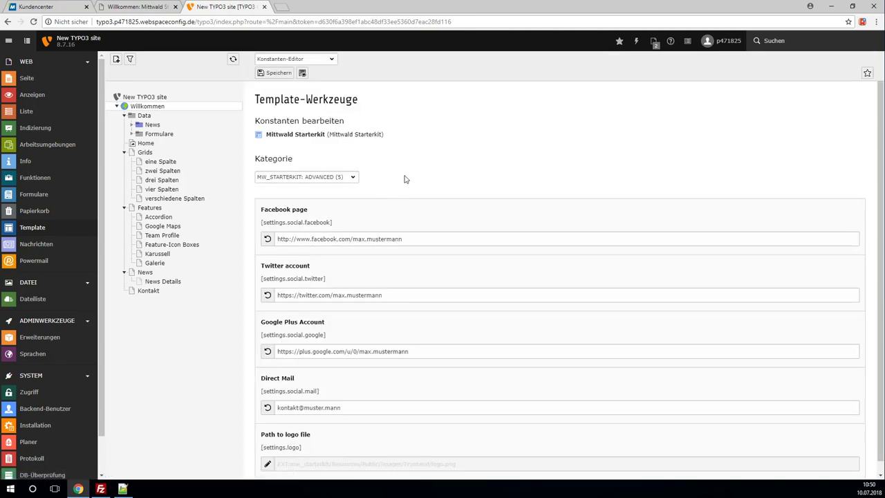
pyautogui.scroll(-1, 408, 176)
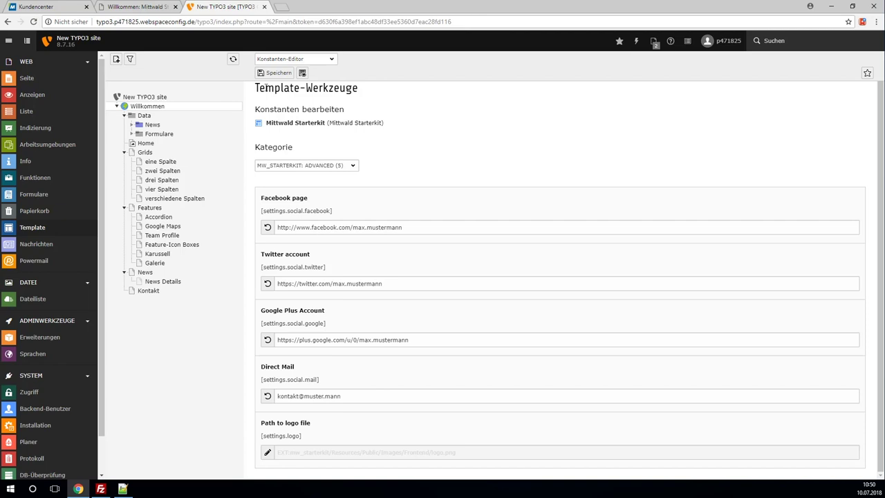
# - Compare the social media constants with the social icons in the website's header
pyautogui.click(141, 8)
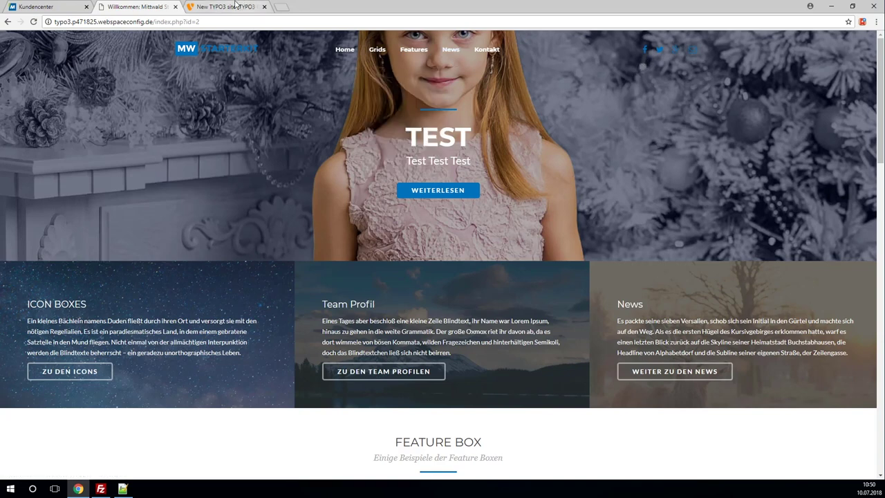
pyautogui.click(240, 6)
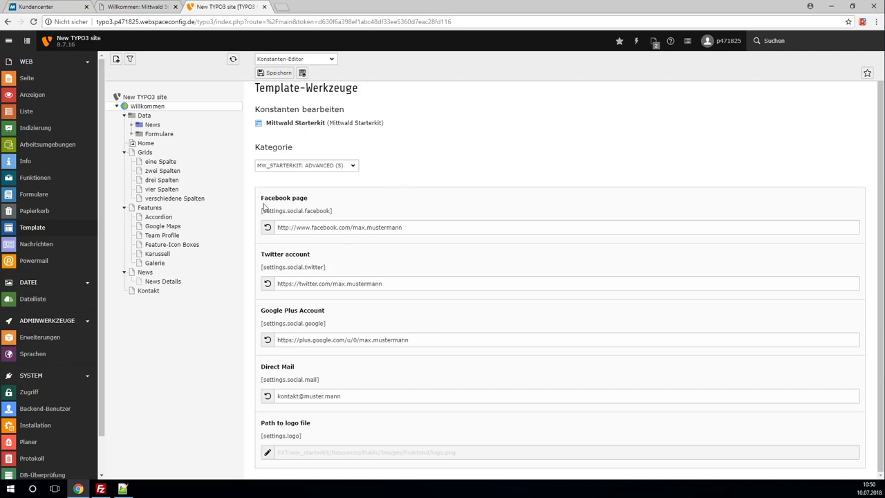
pyautogui.moveTo(354, 226); pyautogui.dragTo(407, 228)
pyautogui.click(408, 228)
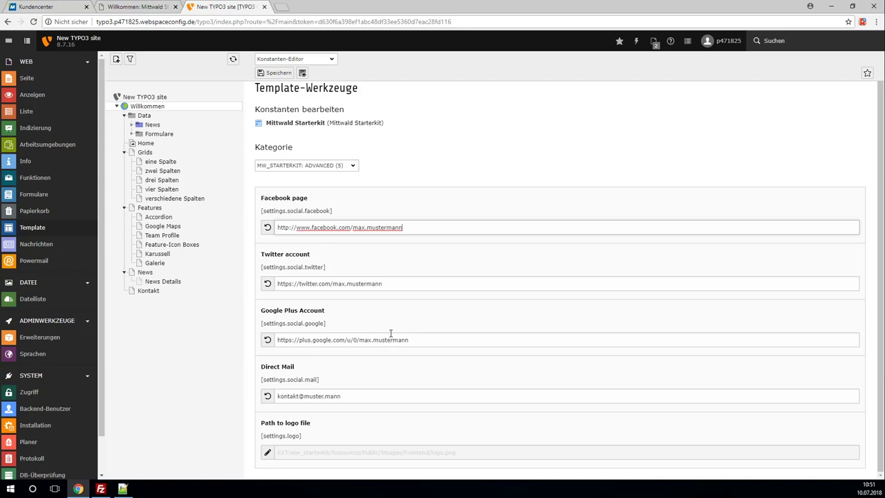
pyautogui.hotkey('ctrl', 'shift', 'Tab')
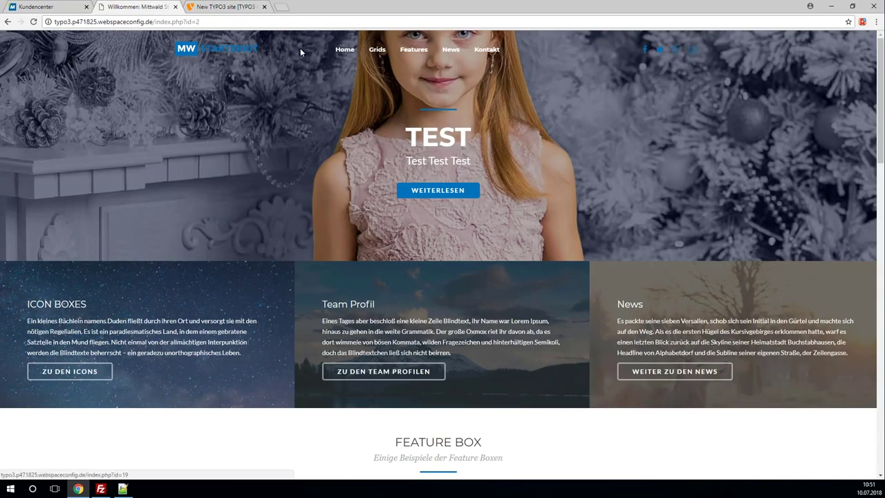
pyautogui.click(228, 7)
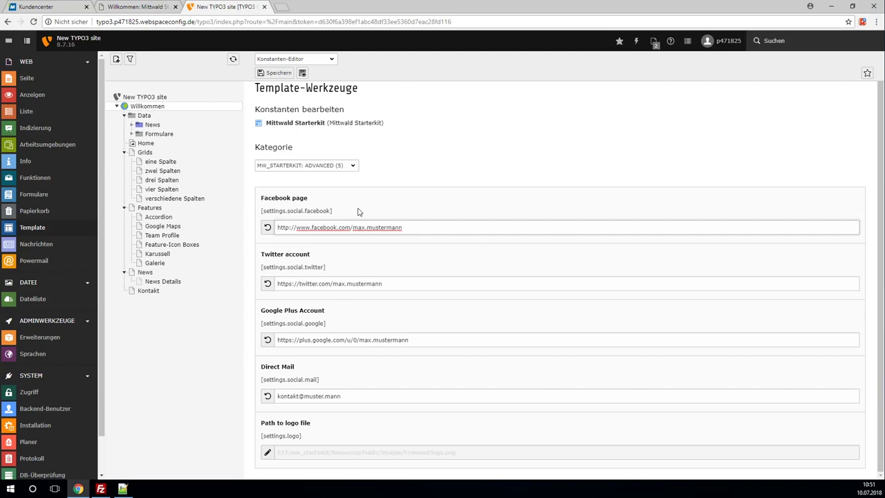
# - Clear the Facebook page, Twitter account and Google Plus Account constants and save the template
pyautogui.tripleClick(409, 227)
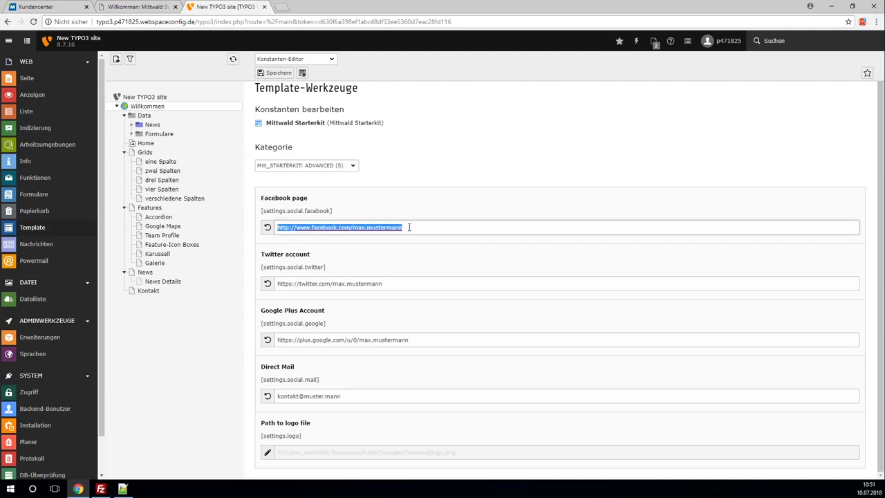
pyautogui.press('BackSpace')
pyautogui.tripleClick(399, 282)
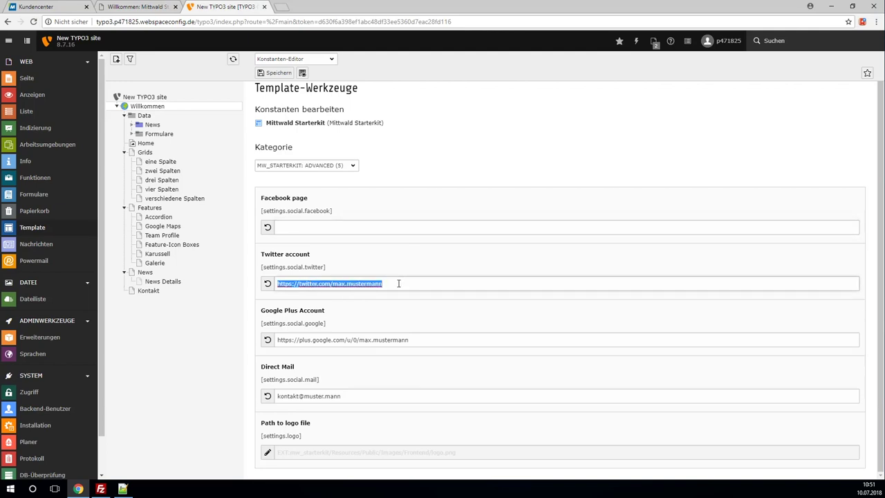
pyautogui.press('BackSpace')
pyautogui.tripleClick(413, 340)
pyautogui.press('BackSpace')
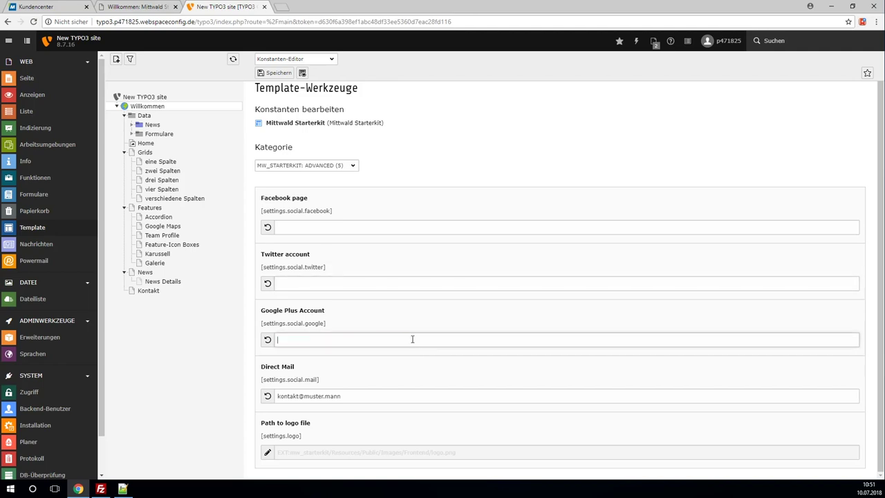
pyautogui.click(280, 73)
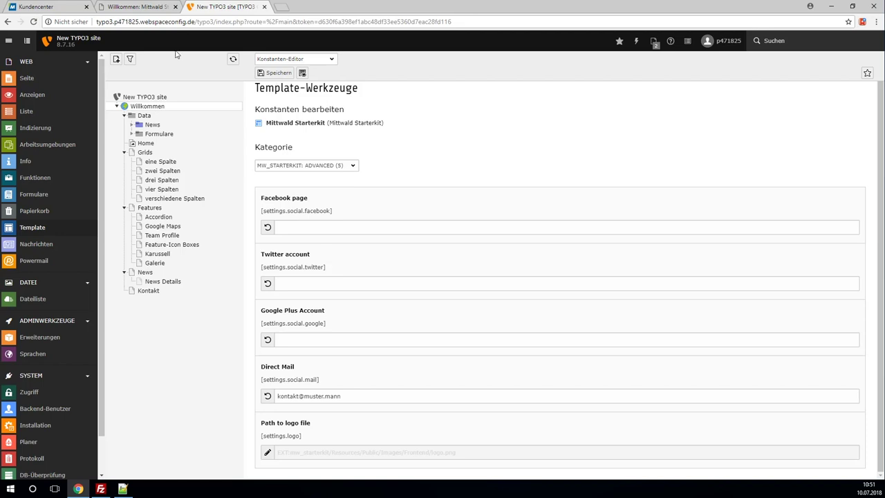
# - Reload the website's front page to check the social icons in the header
pyautogui.click(146, 11)
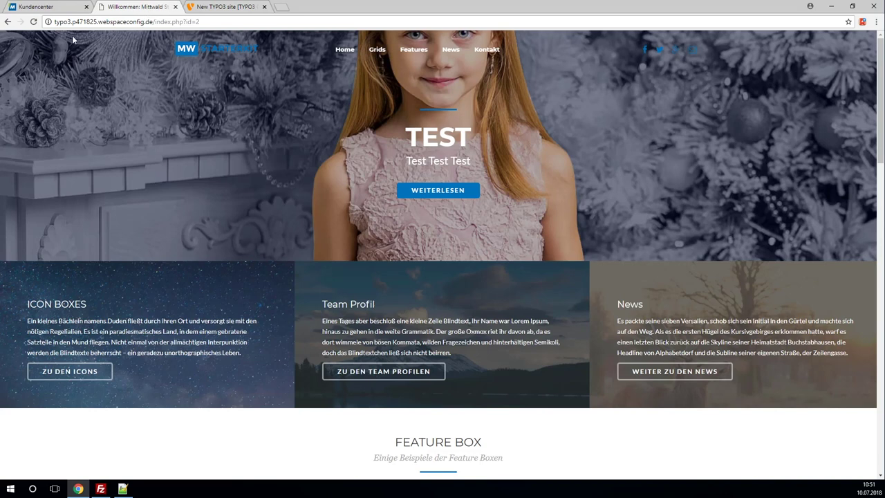
pyautogui.click(34, 22)
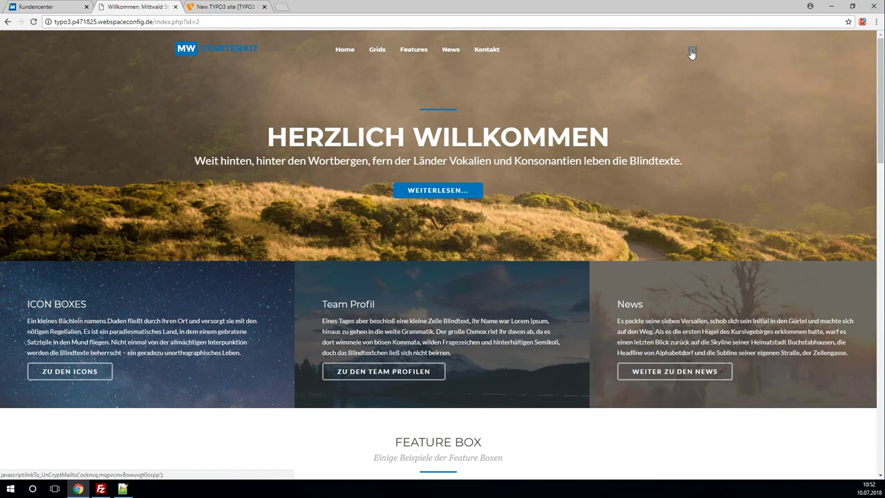
# - Return to the TYPO3 backend and make the Path to logo file constant editable
pyautogui.click(245, 8)
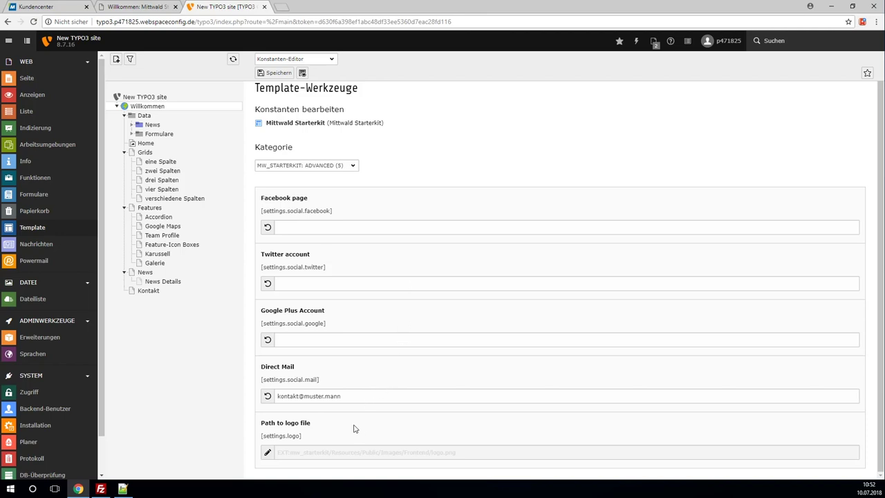
pyautogui.click(267, 452)
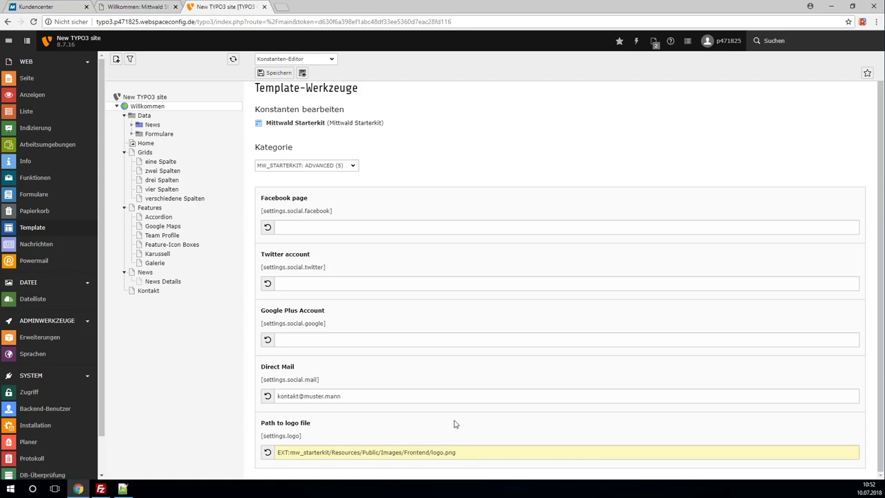
# - Switch to FileZilla and enter the SFTP protocol followed by the site's domain, copied from the browser address, as the server
pyautogui.click(100, 489)
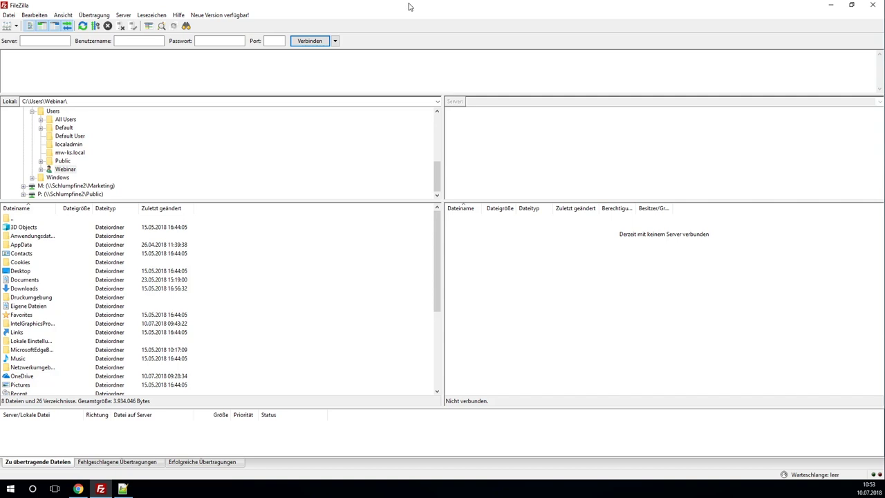
pyautogui.click(59, 40)
pyautogui.write('sftp:')
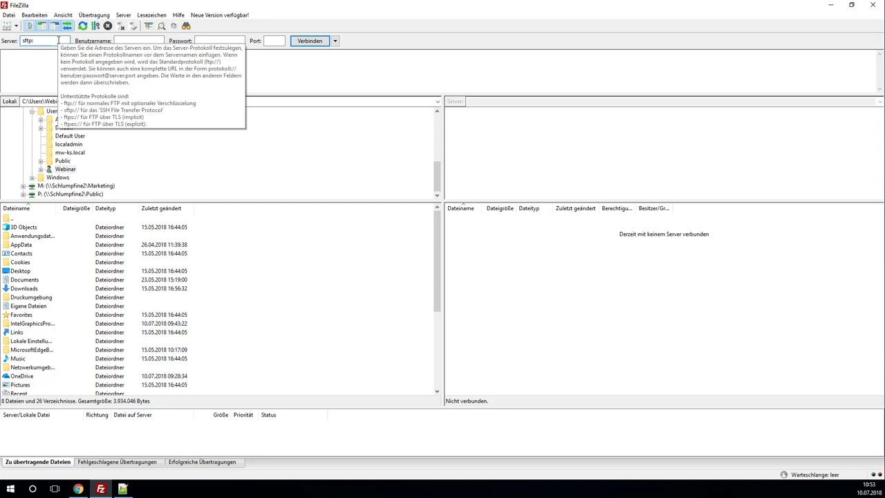
pyautogui.hotkey('alt', 'Tab')
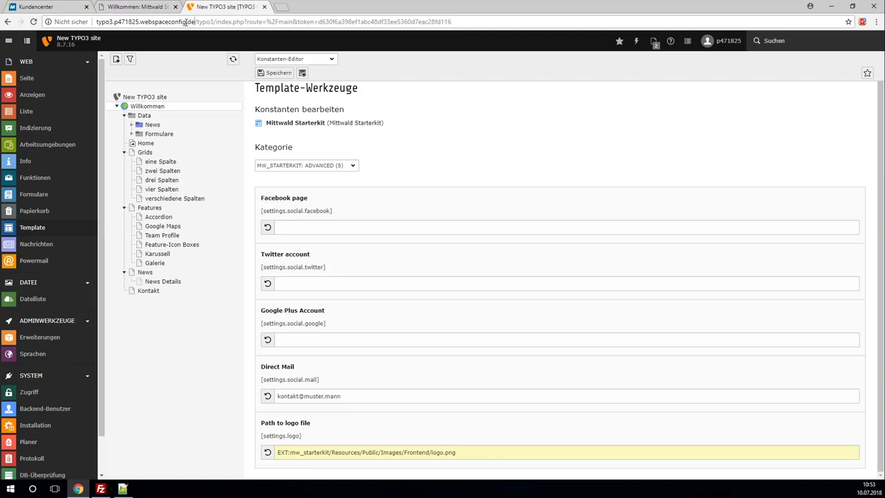
pyautogui.moveTo(196, 21); pyautogui.dragTo(96, 21)
pyautogui.hotkey('ctrl', 'c')
pyautogui.hotkey('alt', 'Tab')
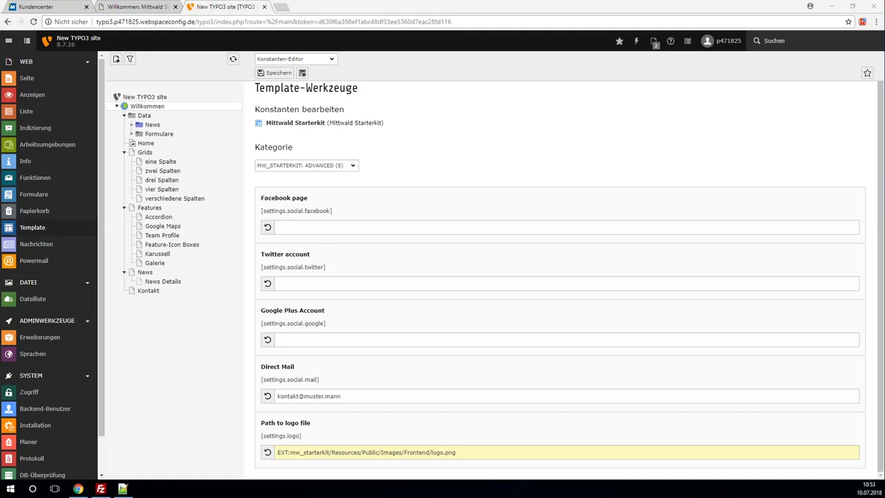
pyautogui.click(48, 40)
pyautogui.hotkey('ctrl', 'v')
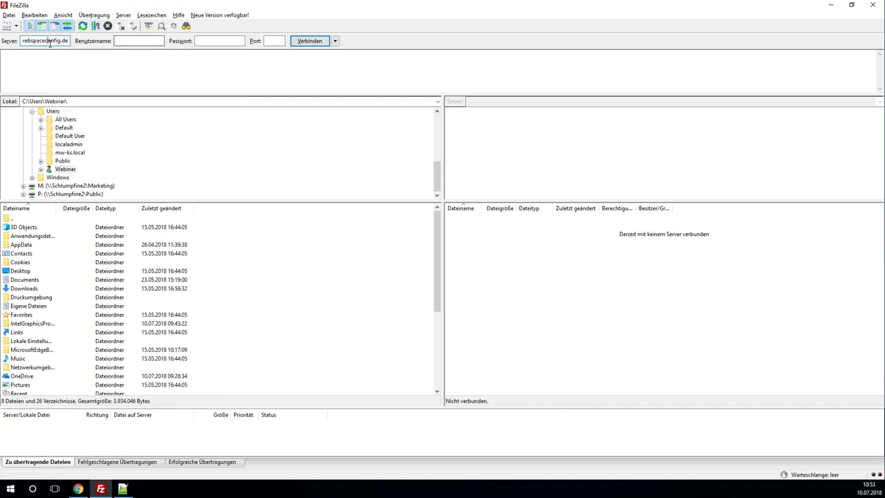
pyautogui.press('Home')
pyautogui.press('Right')
pyautogui.press('Right')
pyautogui.press('Right')
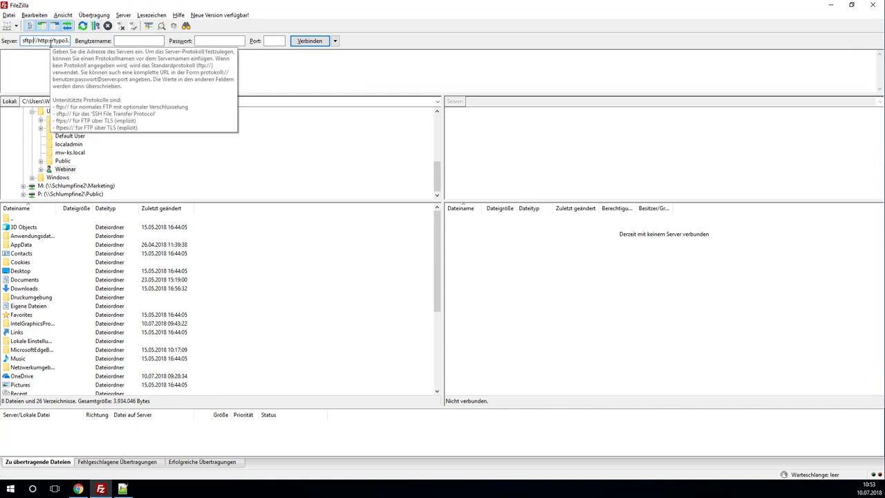
pyautogui.press('Right')
pyautogui.hotkey('shift', 'Right')
pyautogui.hotkey('shift', 'Right')
pyautogui.hotkey('shift', 'Right')
pyautogui.hotkey('shift', 'Right')
pyautogui.hotkey('shift', 'Right')
pyautogui.hotkey('shift', 'Right')
pyautogui.press('Delete')
pyautogui.press('Delete')
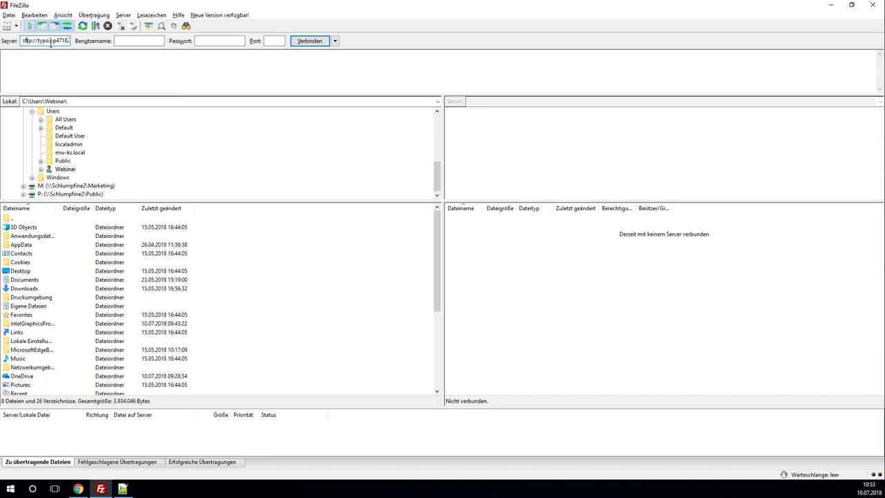
# - Copy the account number from the server address into the Benutzername field
pyautogui.press('Right')
pyautogui.press('Right')
pyautogui.press('Right')
pyautogui.press('Right')
pyautogui.press('Right')
pyautogui.press('Right')
pyautogui.press('Right')
pyautogui.press('Right')
pyautogui.press('Right')
pyautogui.press('Right')
pyautogui.press('Right')
pyautogui.press('Right')
pyautogui.press('Right')
pyautogui.hotkey('shift', 'Right')
pyautogui.hotkey('shift', 'Right')
pyautogui.hotkey('shift', 'Right')
pyautogui.hotkey('shift', 'Right')
pyautogui.hotkey('shift', 'Right')
pyautogui.hotkey('shift', 'Right')
pyautogui.hotkey('ctrl', 'c')
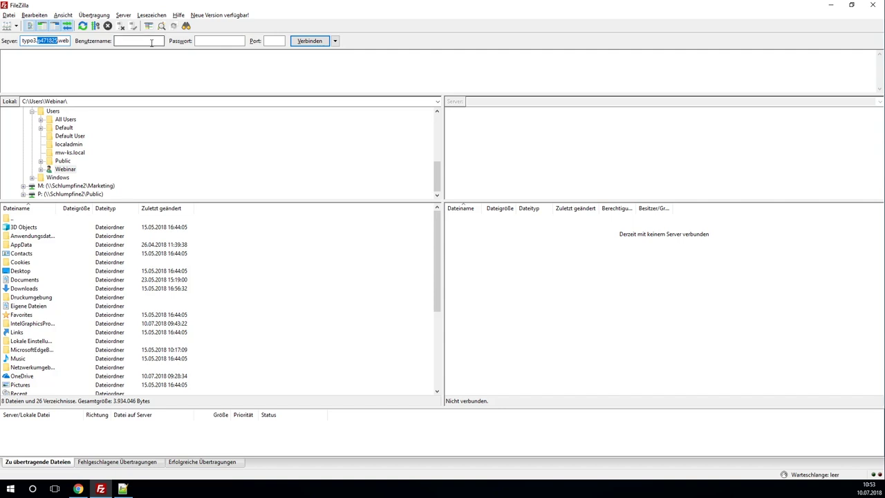
pyautogui.click(139, 41)
pyautogui.hotkey('ctrl', 'v')
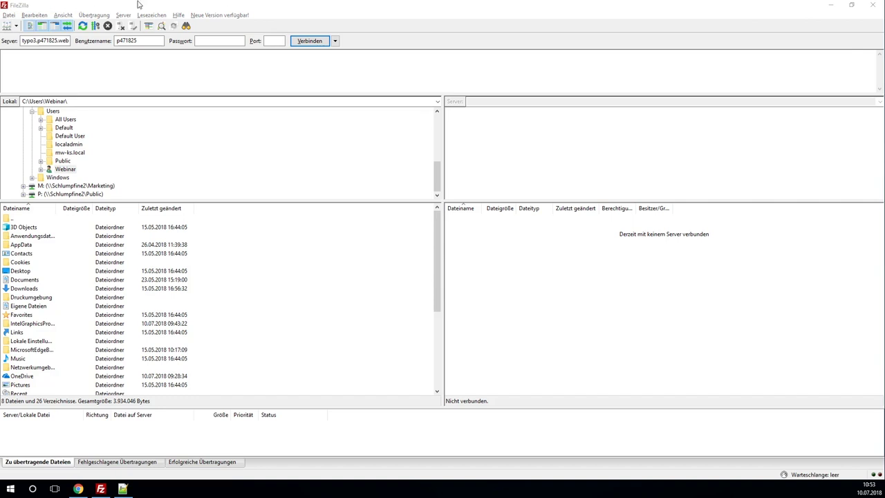
# - Paste the account password, connect over SFTP without saving passwords, and trust the unknown server key for this connection
pyautogui.click(209, 40)
pyautogui.hotkey('ctrl', 'v')
pyautogui.click(308, 40)
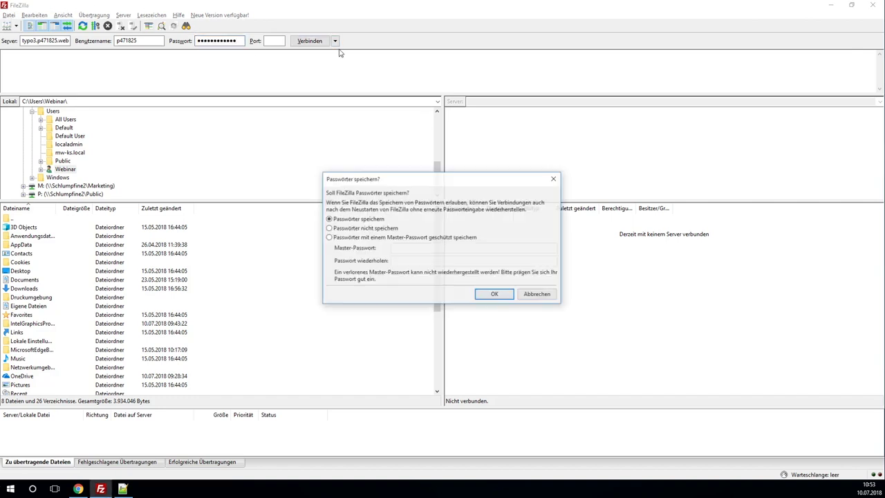
pyautogui.click(383, 228)
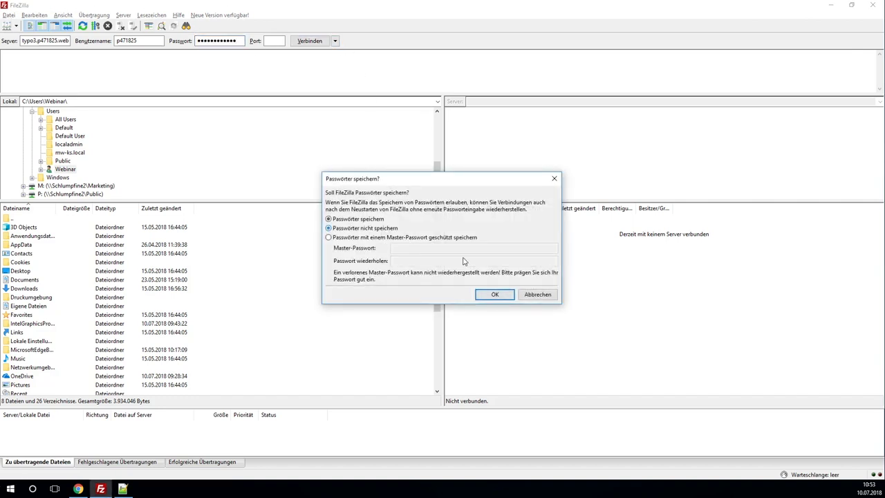
pyautogui.click(493, 294)
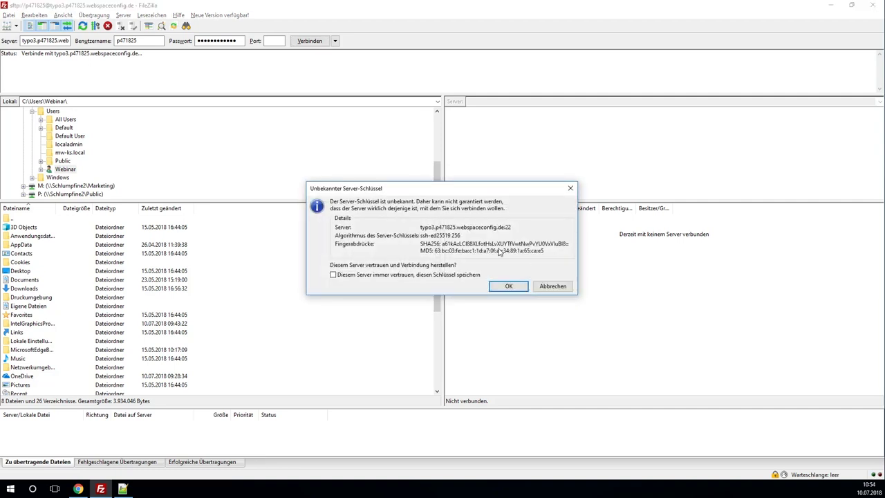
pyautogui.click(508, 286)
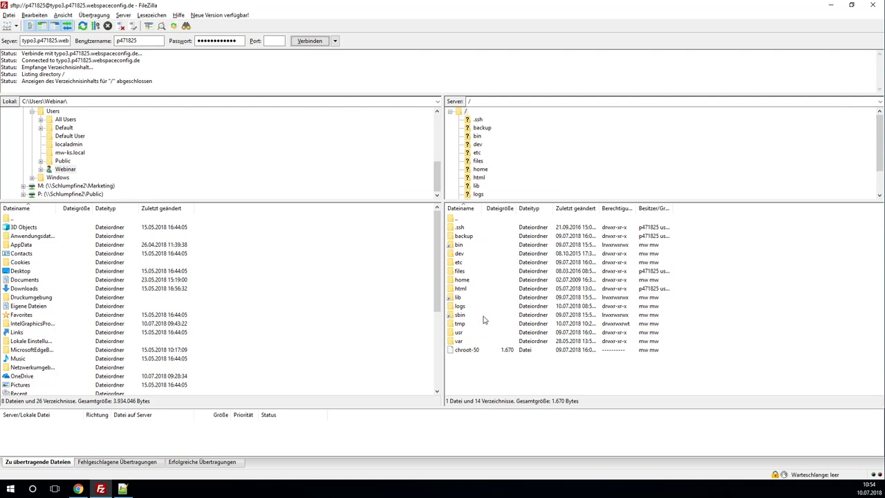
# - Open the remote folder /html/typo3/typo3conf/ext/mw_starterkit and widen the Dateiname column so full file names fit
pyautogui.doubleClick(460, 290)
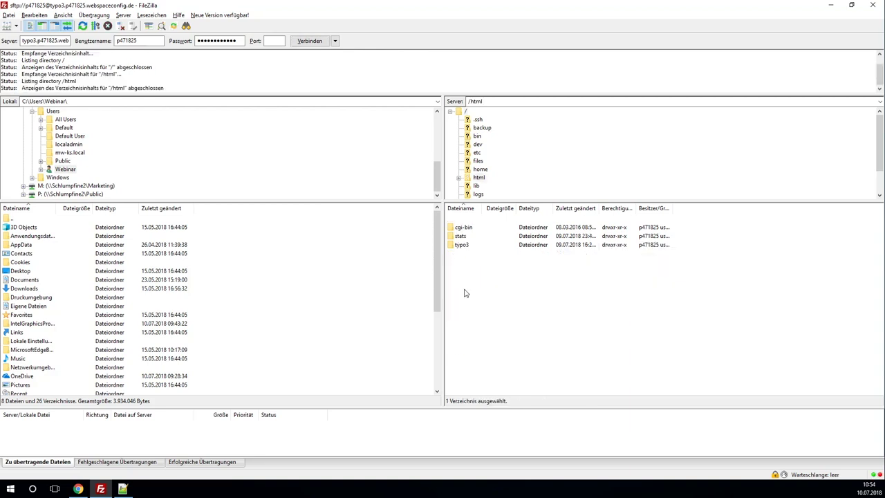
pyautogui.doubleClick(462, 244)
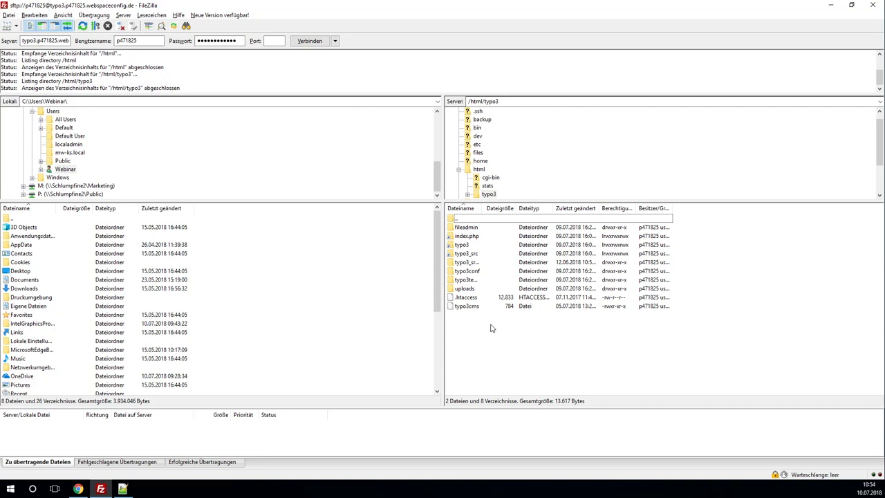
pyautogui.doubleClick(467, 271)
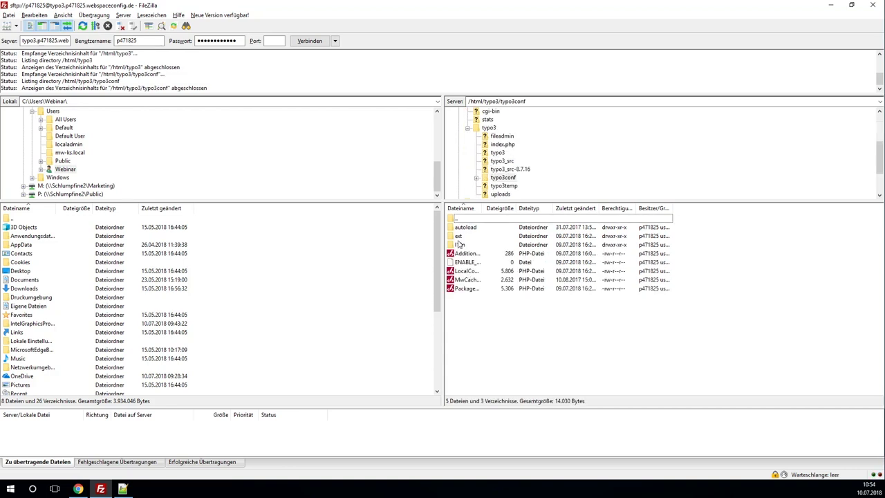
pyautogui.doubleClick(461, 238)
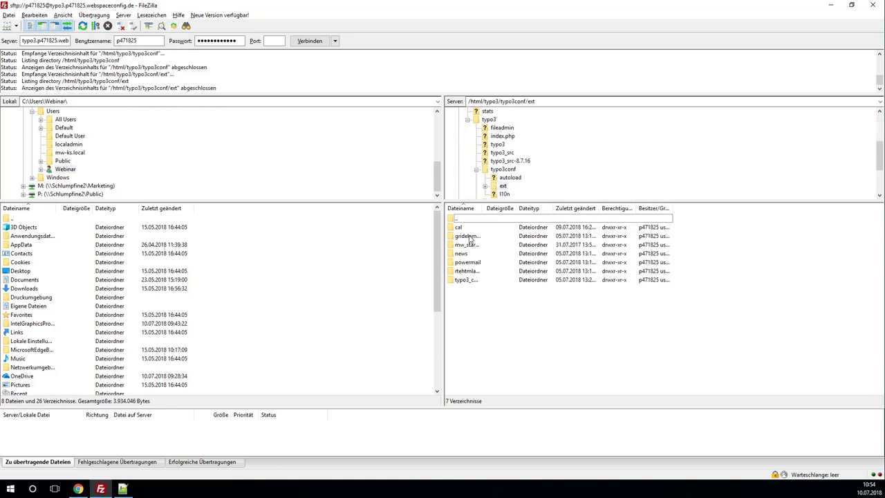
pyautogui.click(465, 248)
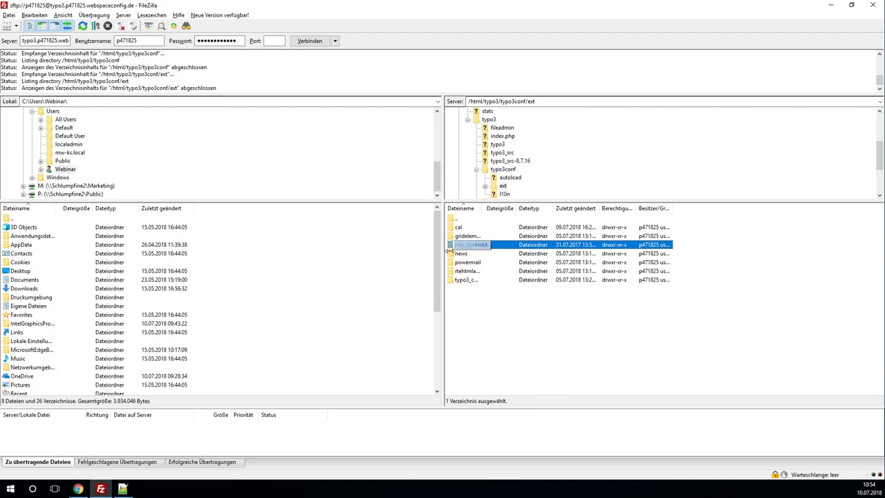
pyautogui.doubleClick(476, 248)
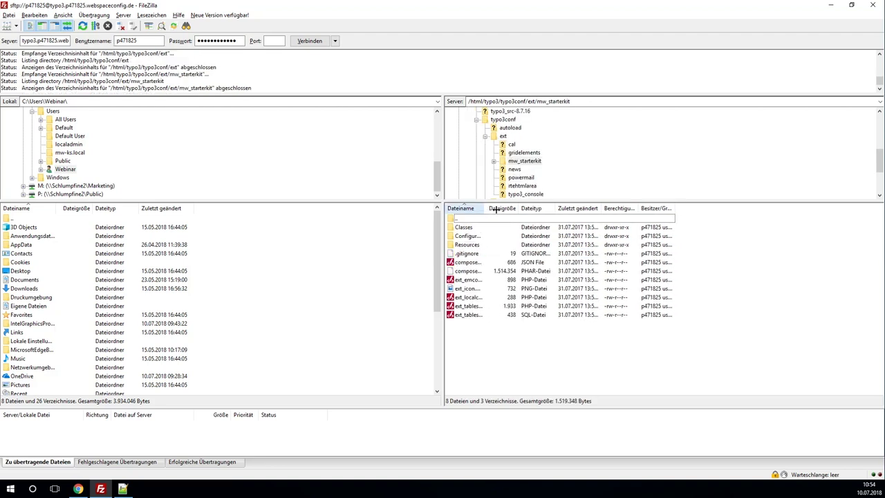
pyautogui.moveTo(485, 208); pyautogui.dragTo(539, 209)
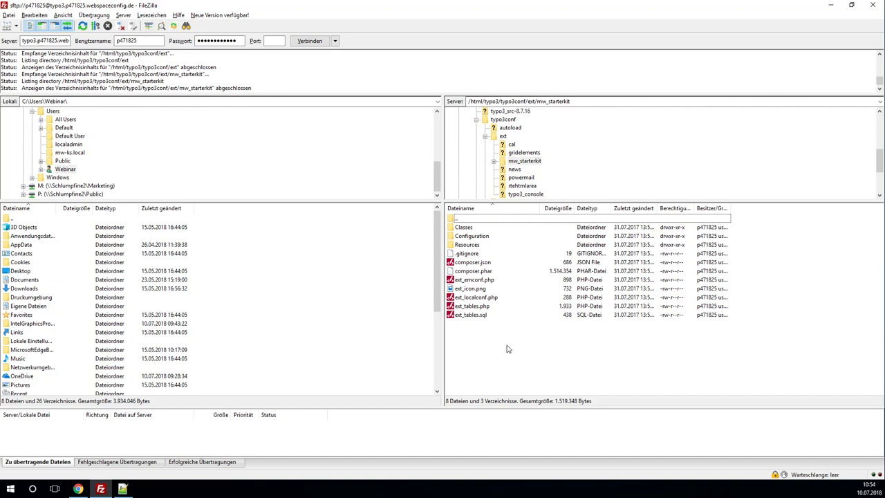
# - Check the logo path in the TYPO3 backend and open the matching remote folder Resources/Public/Images/Frontend in FileZilla
pyautogui.hotkey('alt', 'Tab')
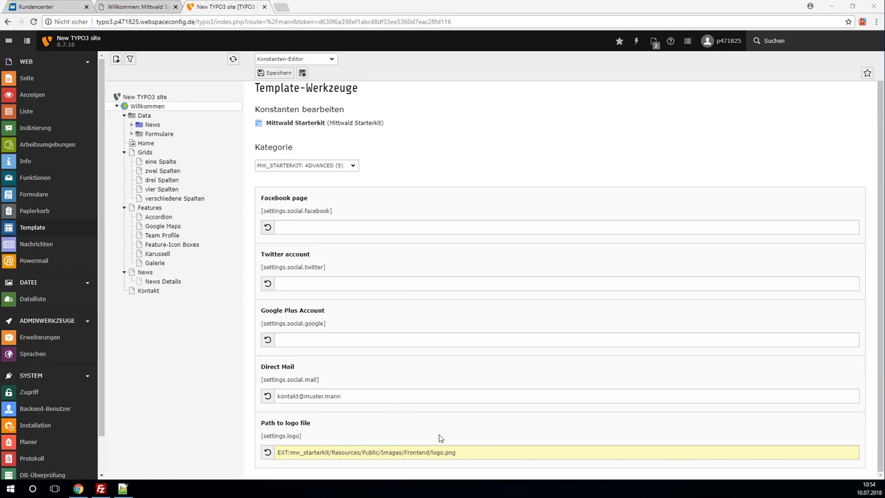
pyautogui.hotkey('alt', 'Tab')
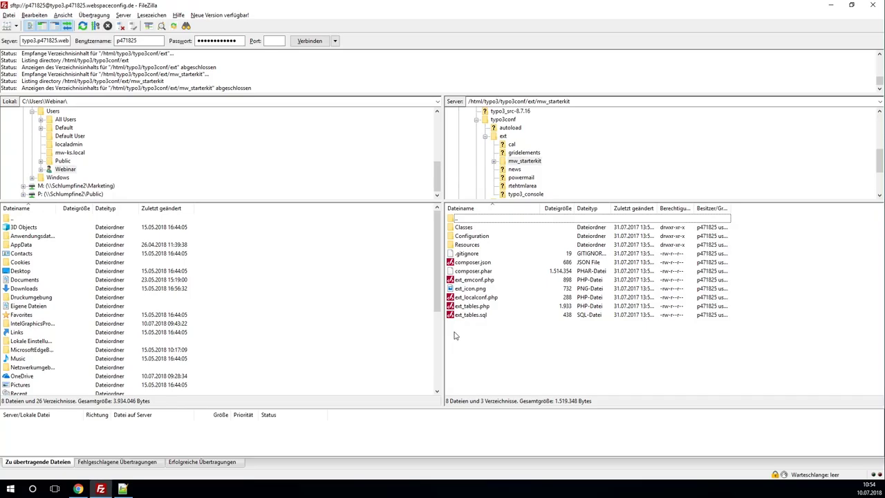
pyautogui.doubleClick(469, 245)
pyautogui.doubleClick(464, 238)
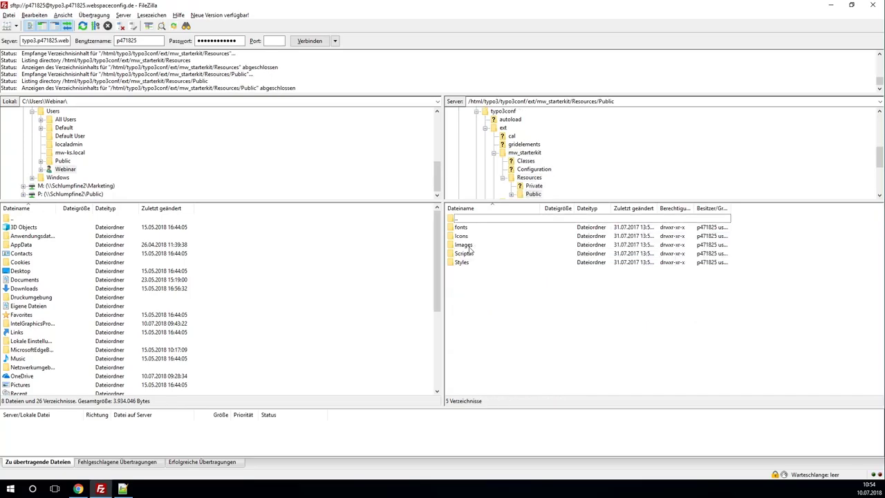
pyautogui.doubleClick(468, 245)
pyautogui.doubleClick(467, 238)
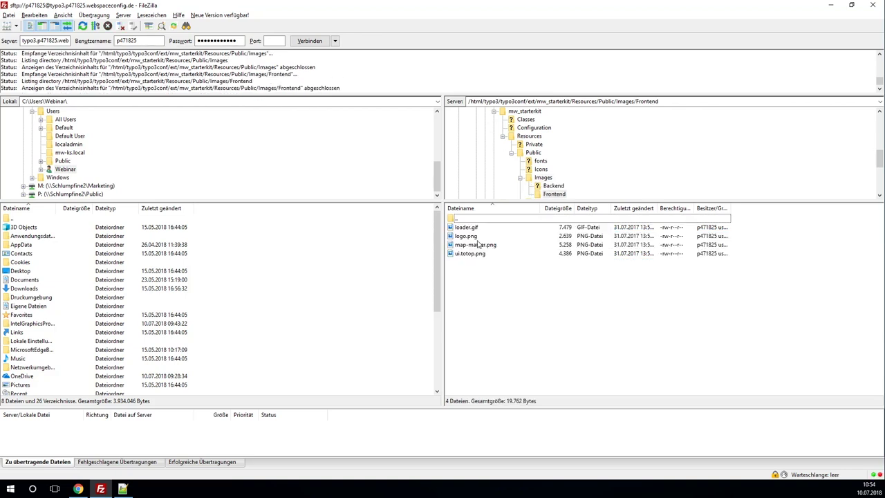
pyautogui.click(472, 237)
pyautogui.click(488, 279)
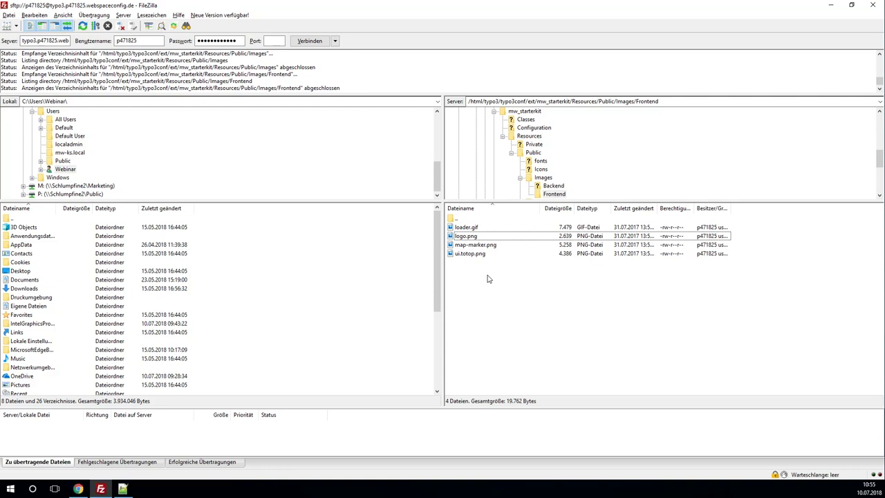
# - Rename the remote file logo.png to logo_original.png
pyautogui.click(470, 238)
pyautogui.rightClick(470, 236)
pyautogui.click(515, 331)
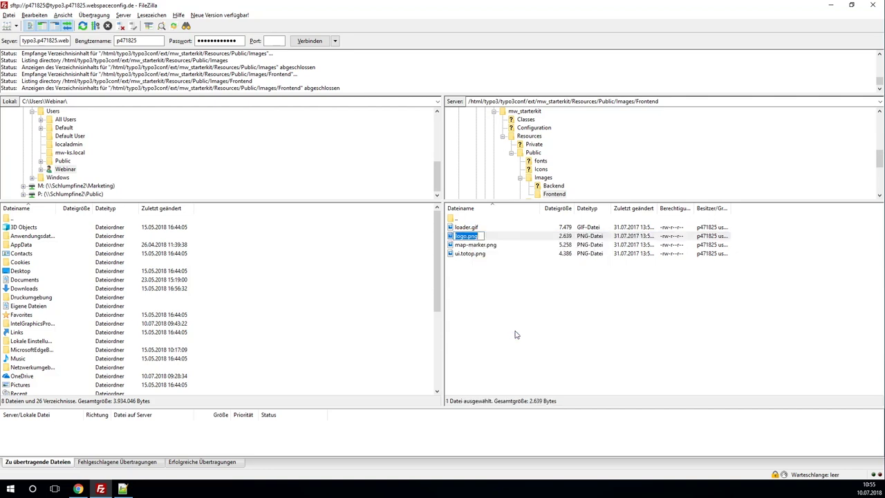
pyautogui.press('End')
pyautogui.press('Left')
pyautogui.press('Left')
pyautogui.press('Left')
pyautogui.press('Left')
pyautogui.write('_original')
pyautogui.press('Return')
# - Upload logo.png from the local Desktop folder to the remote Frontend images folder
pyautogui.click(27, 272)
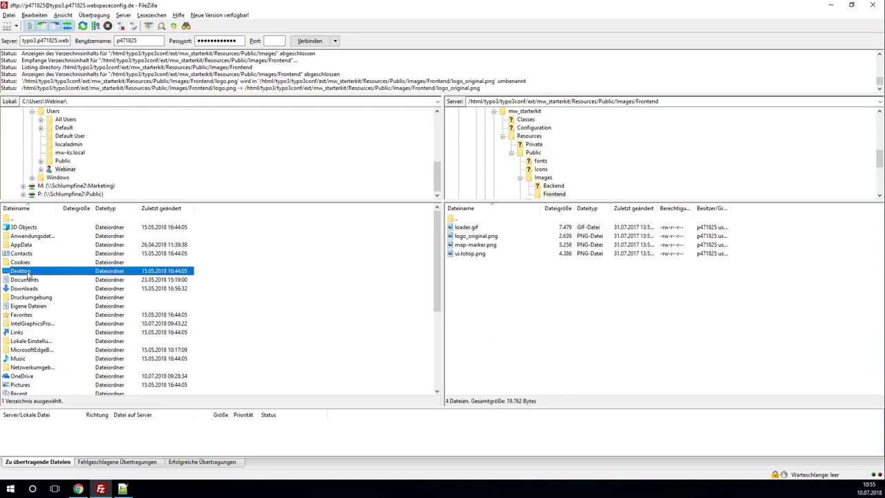
pyautogui.doubleClick(27, 272)
pyautogui.click(30, 264)
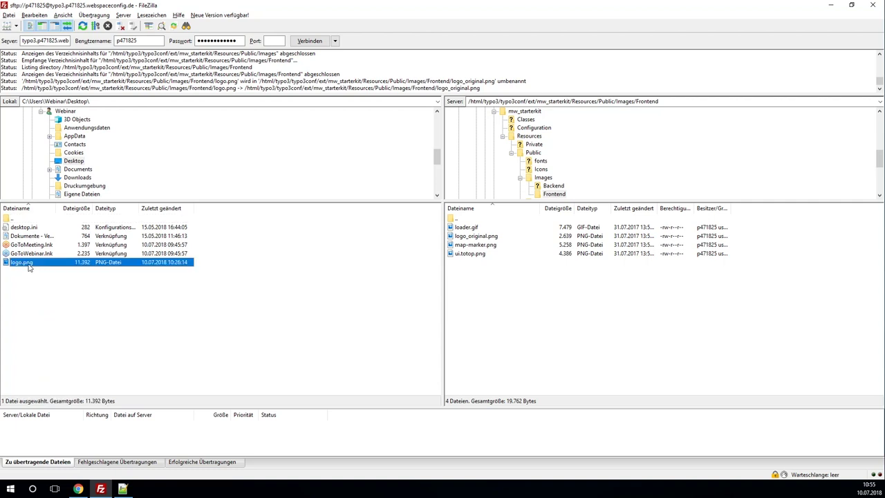
pyautogui.doubleClick(29, 266)
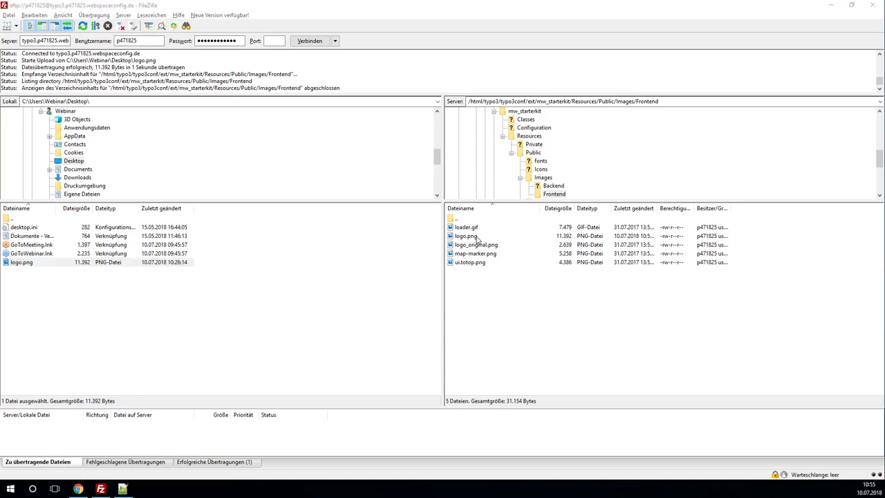
# - Switch to the browser and reload the website's Willkommen page to check the header logo
pyautogui.hotkey('alt', 'Tab')
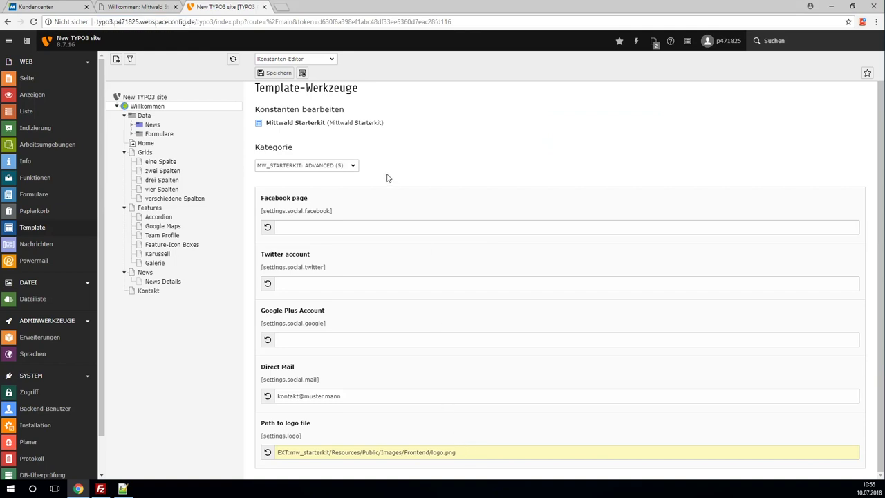
pyautogui.click(145, 7)
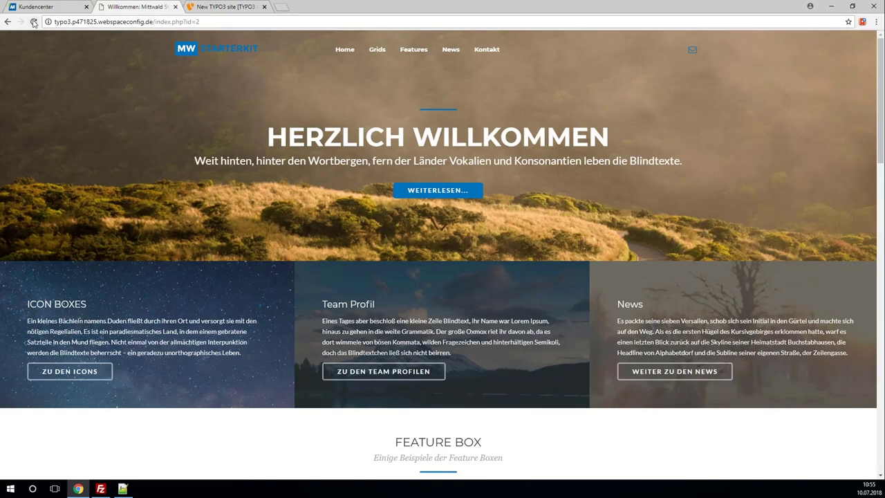
pyautogui.click(33, 22)
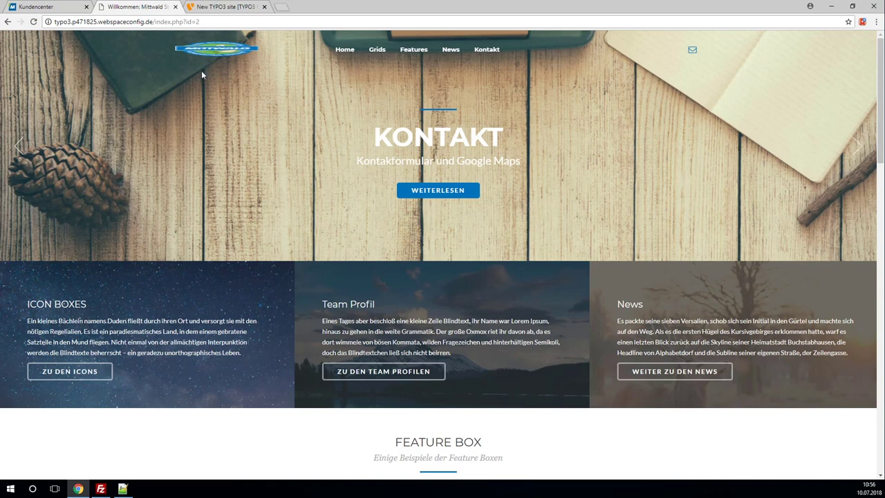
# - Copy mw_starterkit/Resources/Public/Images/Frontend/logo.png from the Path to logo file constant into the address of a new browser tab
pyautogui.click(216, 19)
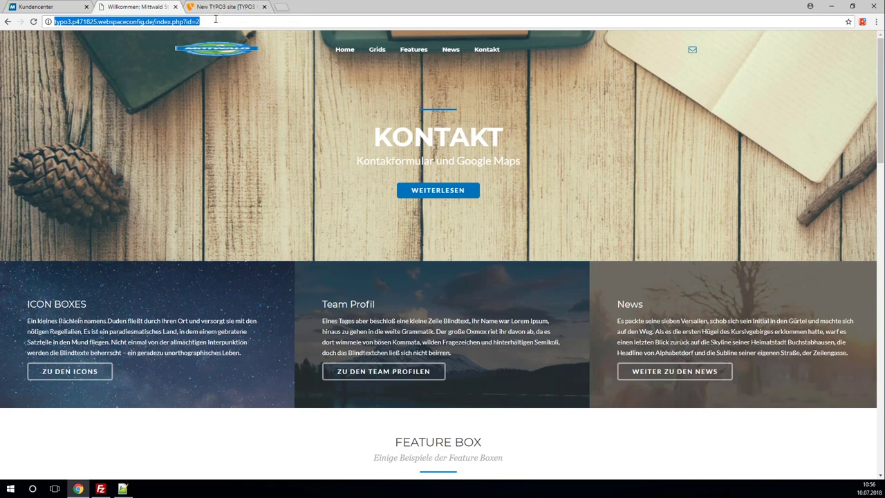
pyautogui.hotkey('ctrl', 'c')
pyautogui.hotkey('ctrl', 't')
pyautogui.hotkey('ctrl', 'v')
pyautogui.click(219, 6)
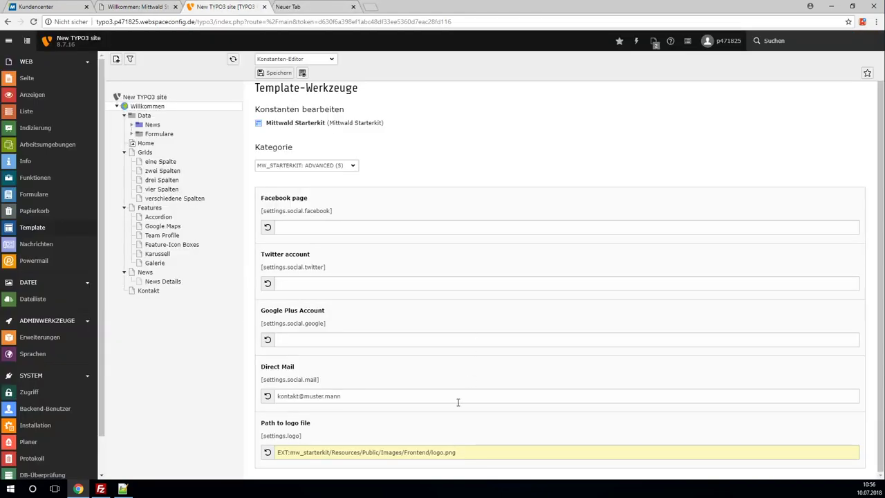
pyautogui.moveTo(456, 452); pyautogui.dragTo(290, 452)
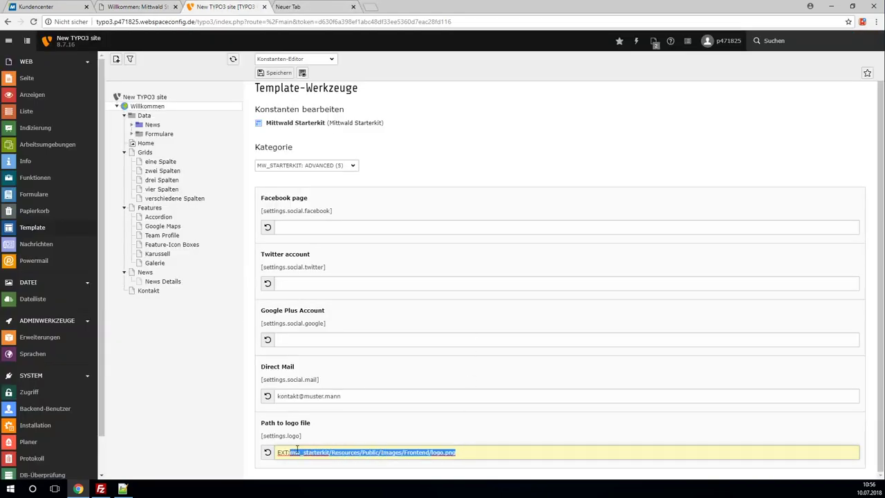
pyautogui.click(312, 8)
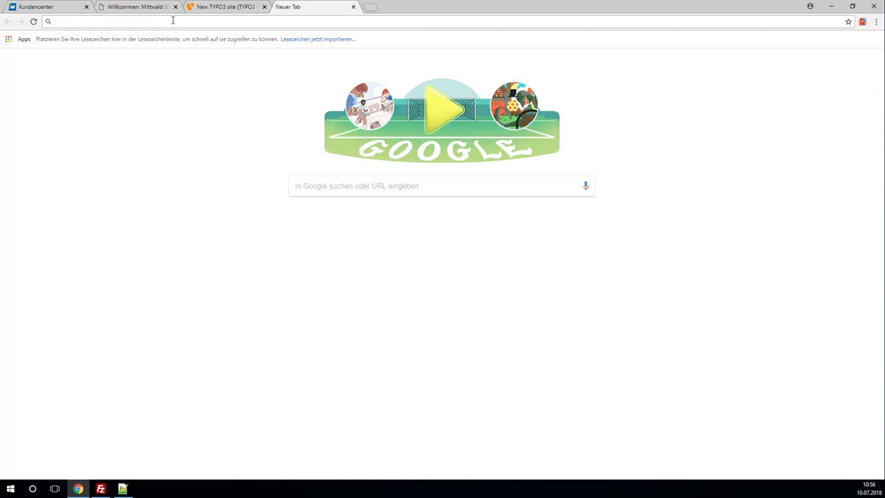
pyautogui.hotkey('ctrl', 'v')
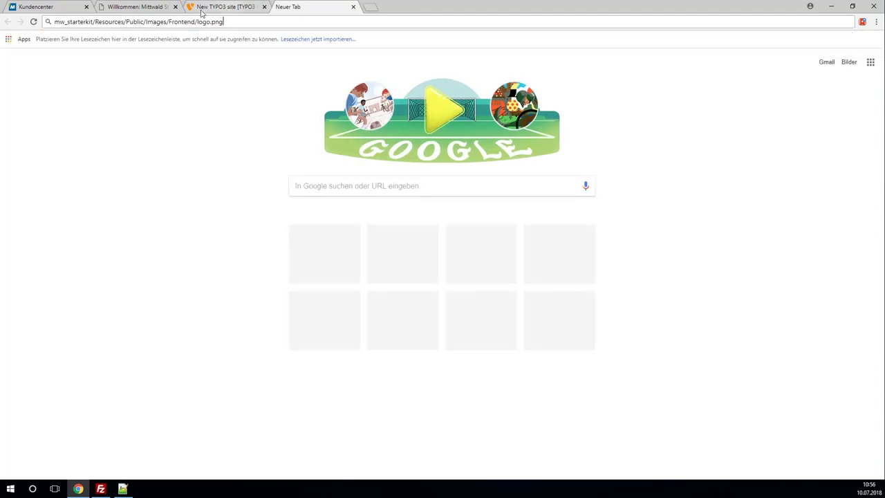
# - Put the site's domain and typo3conf/ext/ in front of the logo path and load the image directly
pyautogui.click(204, 10)
pyautogui.click(197, 22)
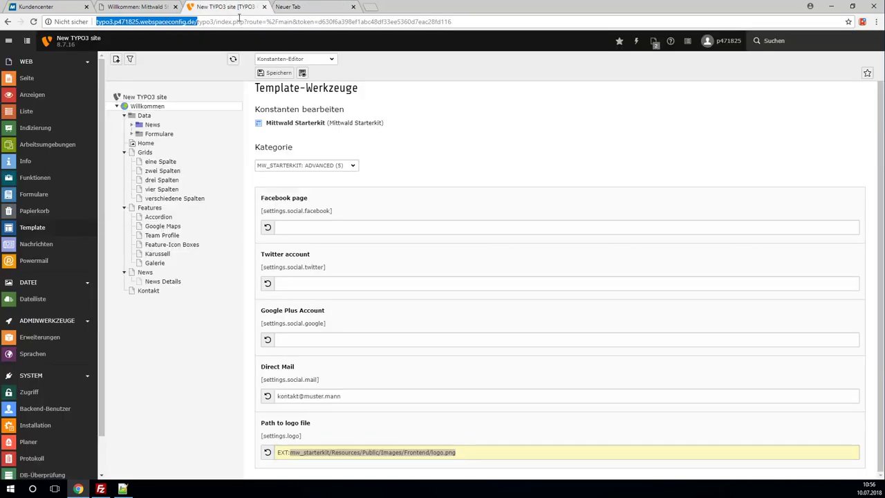
pyautogui.click(308, 7)
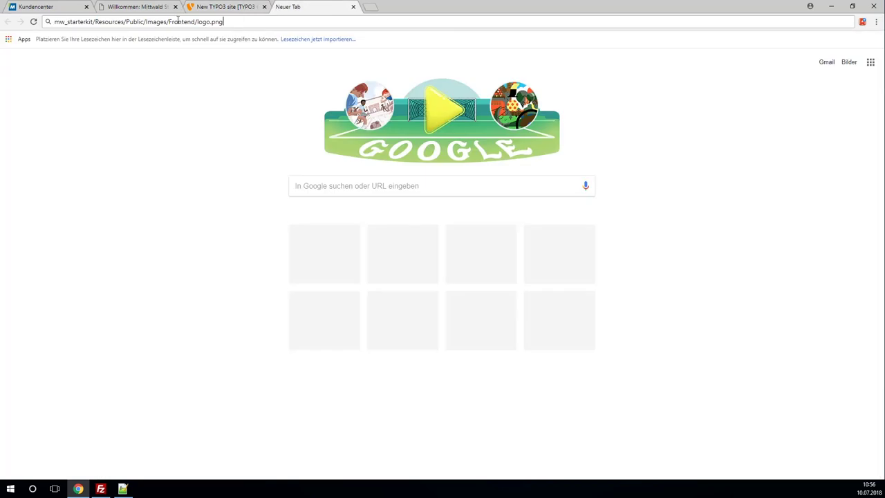
pyautogui.click(55, 22)
pyautogui.hotkey('ctrl', 'v')
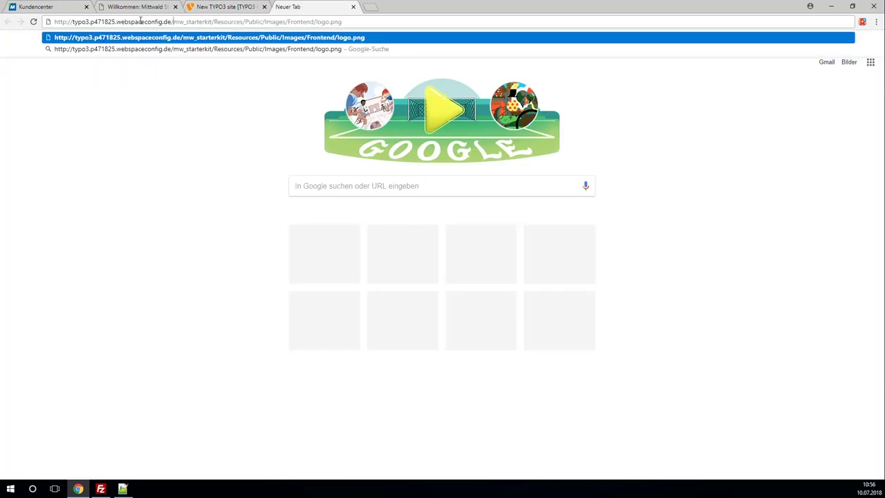
pyautogui.write('typo3conf/ex')
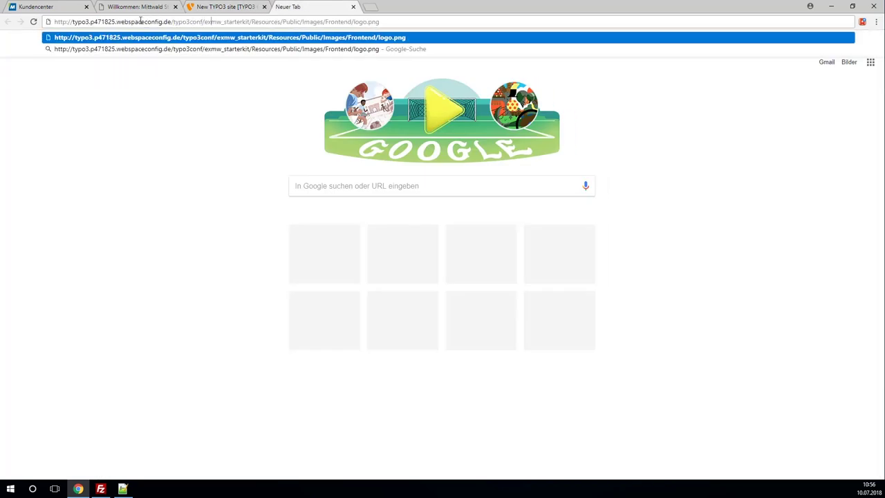
pyautogui.write('t/')
pyautogui.press('Return')
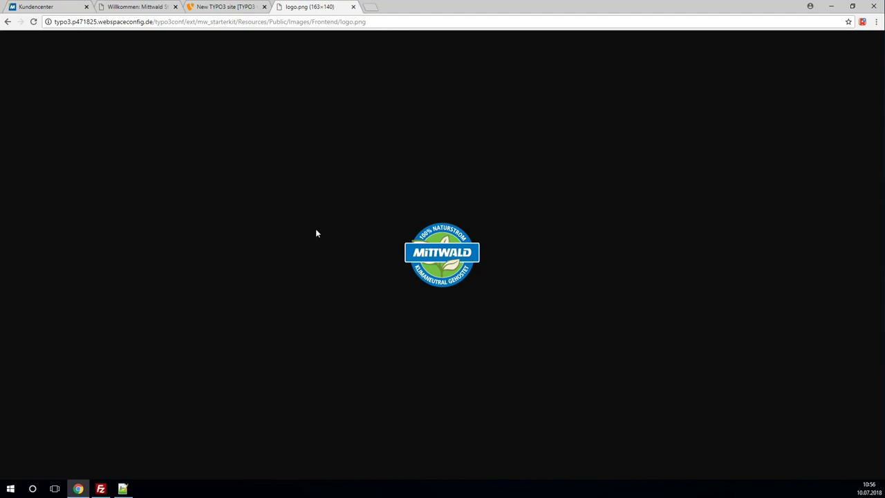
# - Look at the header logo on the website again and return to the TYPO3 constant editor
pyautogui.click(142, 7)
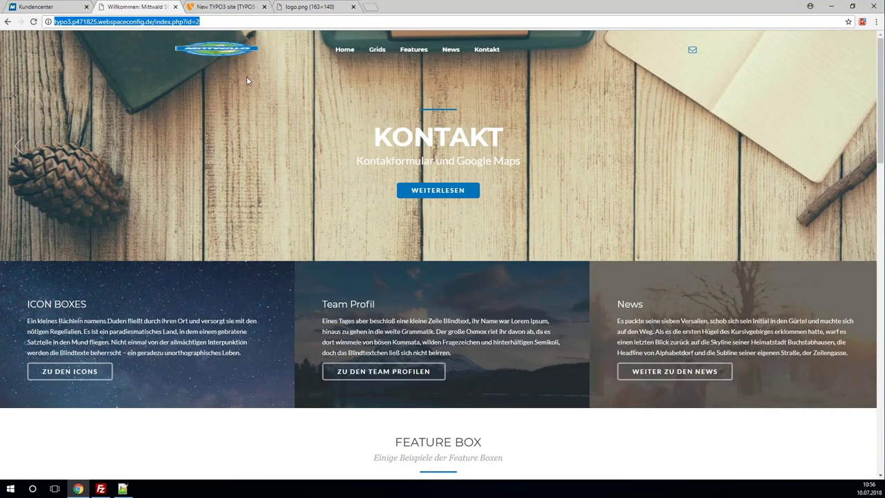
pyautogui.click(228, 6)
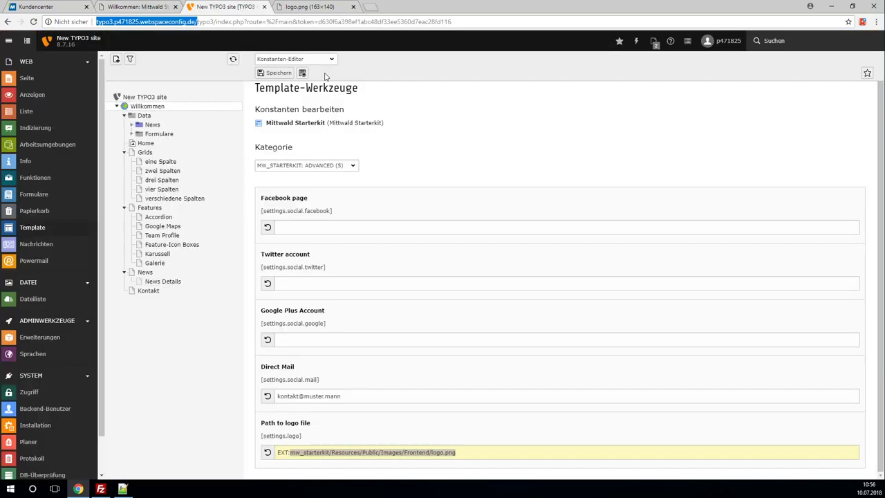
# - Upload the logo image from the Desktop to the Content folder of fileadmin in the TYPO3 file list
pyautogui.click(467, 454)
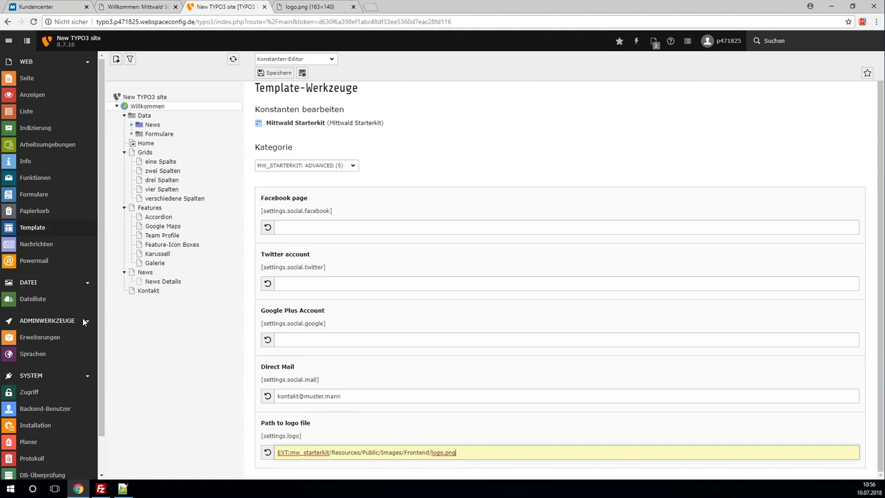
pyautogui.click(45, 299)
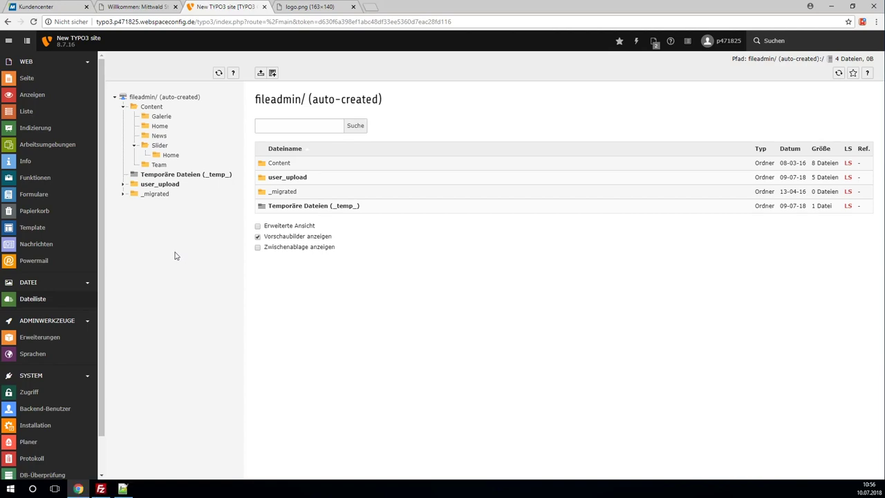
pyautogui.click(152, 106)
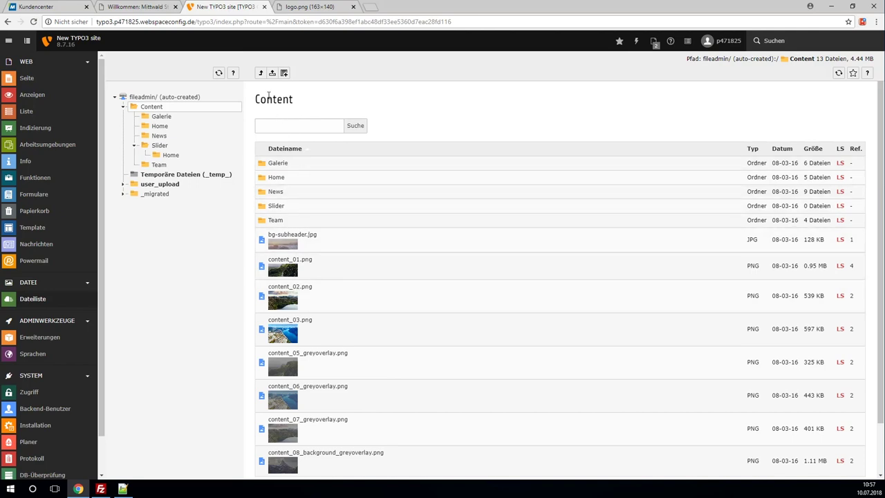
pyautogui.click(272, 73)
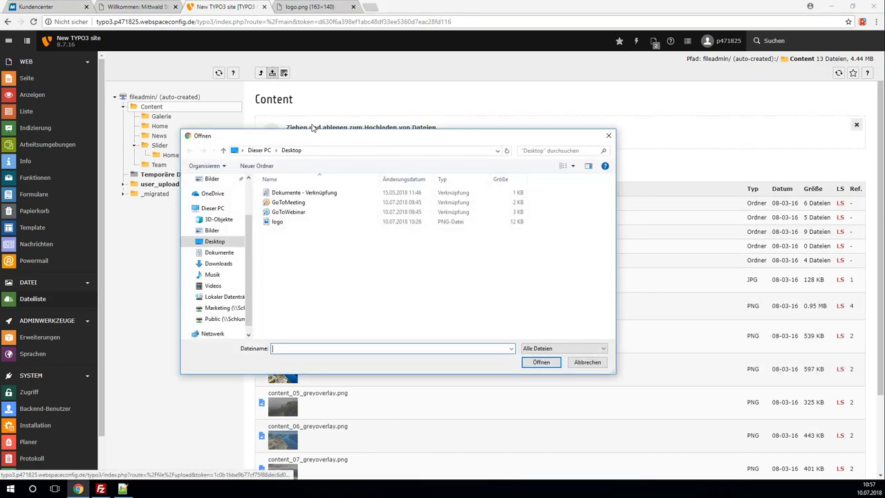
pyautogui.click(283, 222)
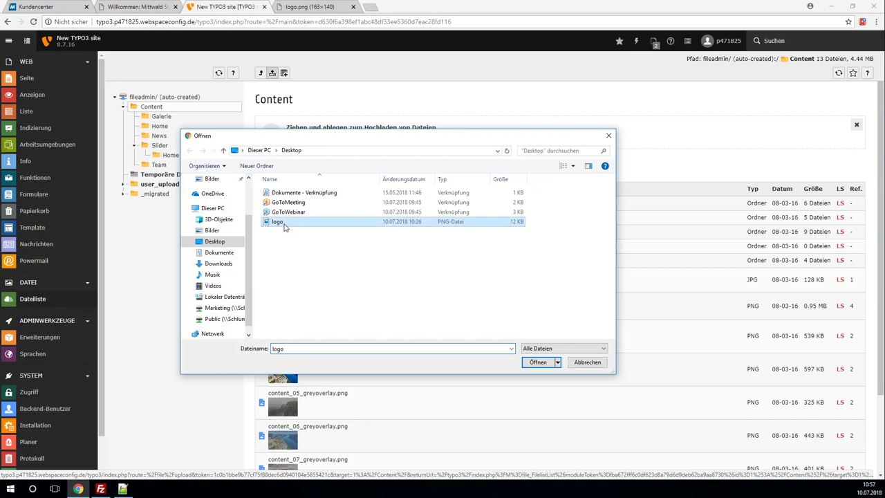
pyautogui.click(538, 362)
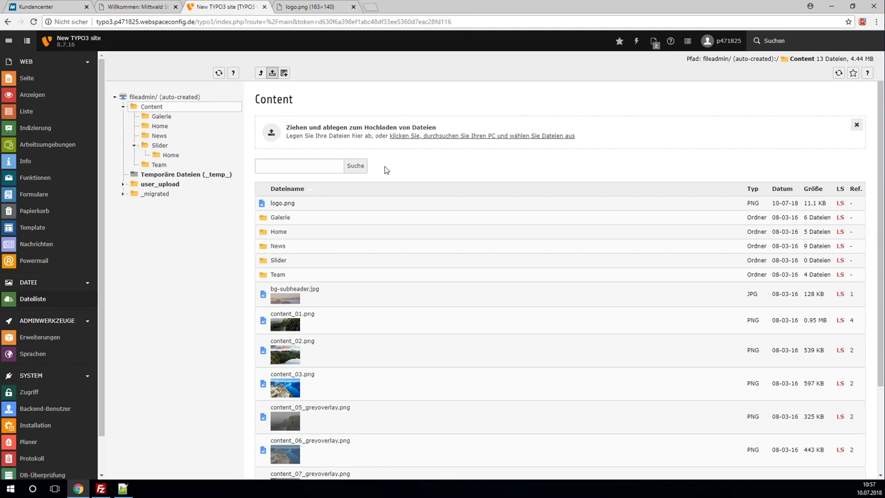
# - Set the Path to logo file constant to fileadmin/Content/logo.png in the constant editor and save it
pyautogui.click(32, 227)
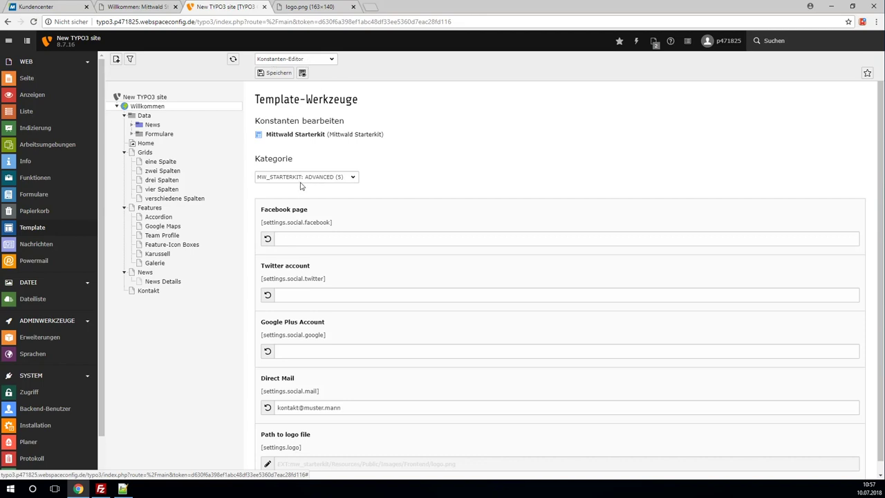
pyautogui.scroll(-1, 357, 206)
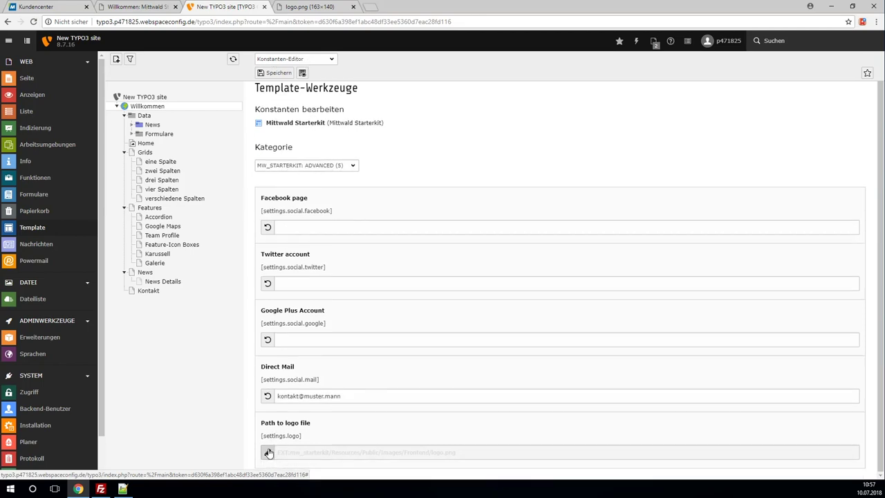
pyautogui.click(268, 453)
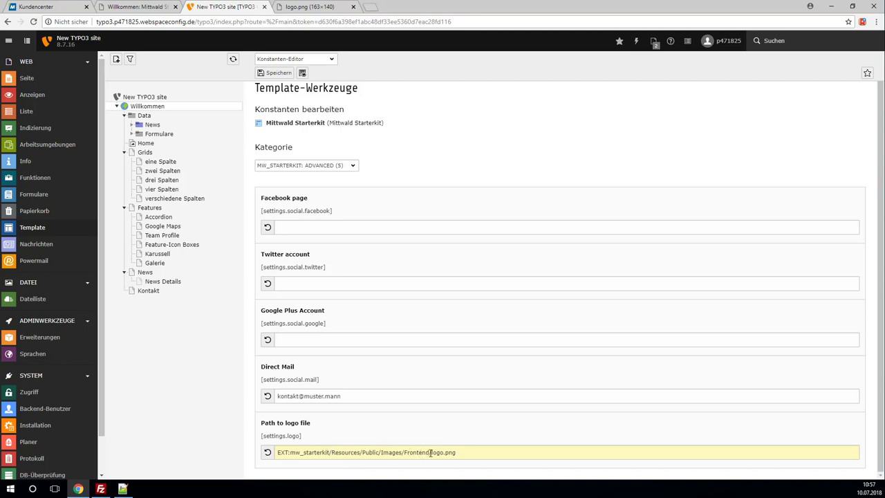
pyautogui.moveTo(430, 452); pyautogui.dragTo(310, 442)
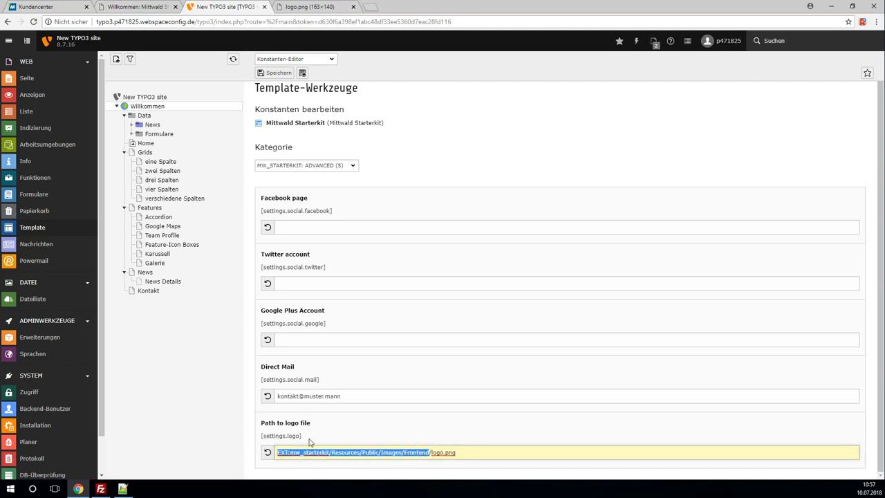
pyautogui.write('fileadmin/')
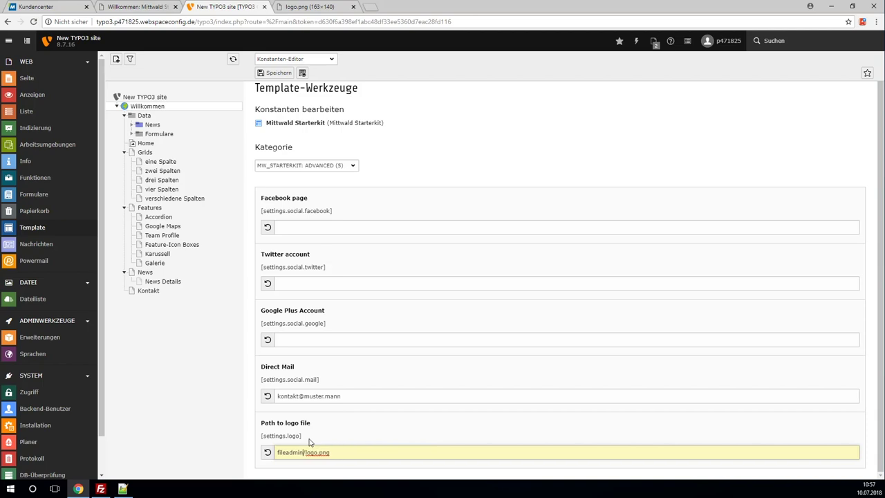
pyautogui.write('Content/')
pyautogui.click(278, 73)
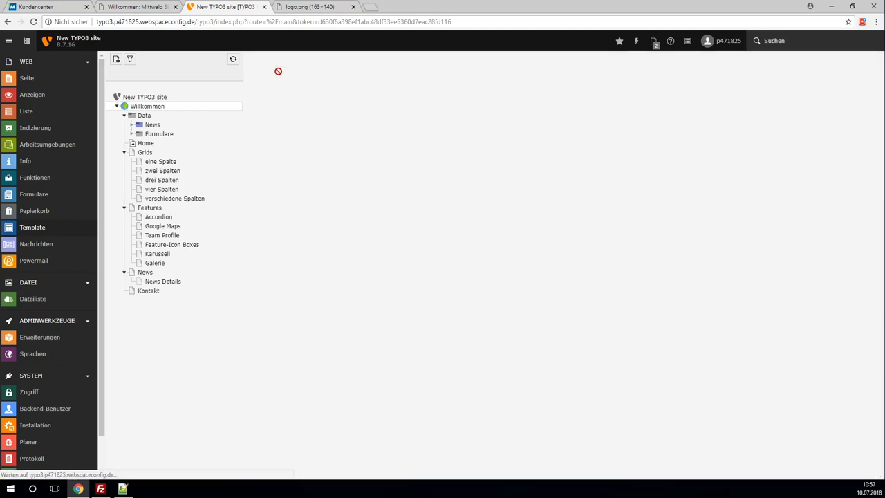
# - Reload the website to check the header logo, and look through the constant categories back in the TYPO3 constant editor
pyautogui.click(132, 7)
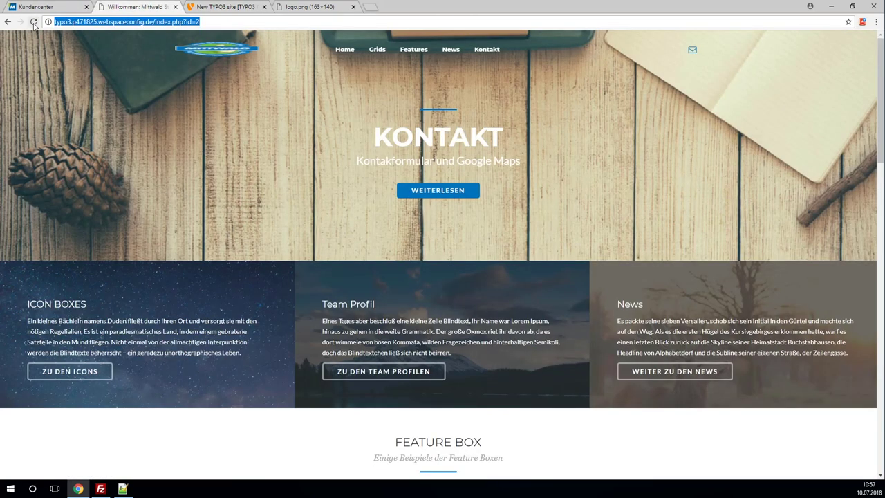
pyautogui.click(33, 22)
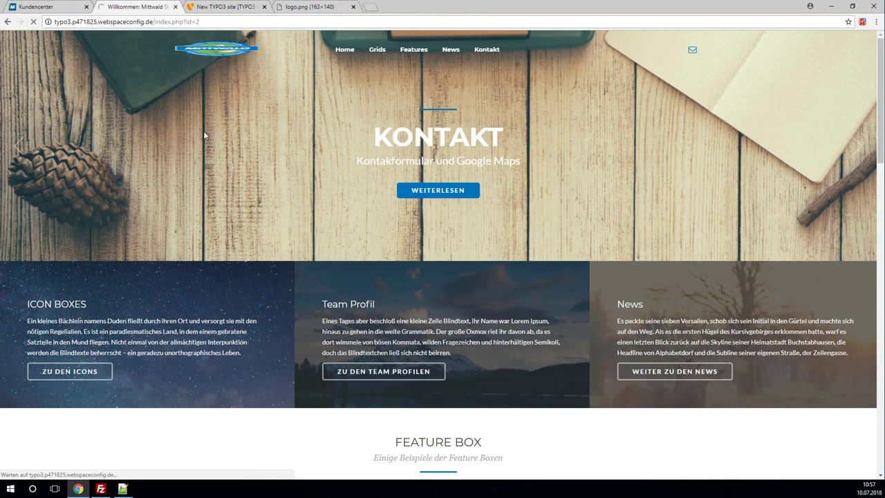
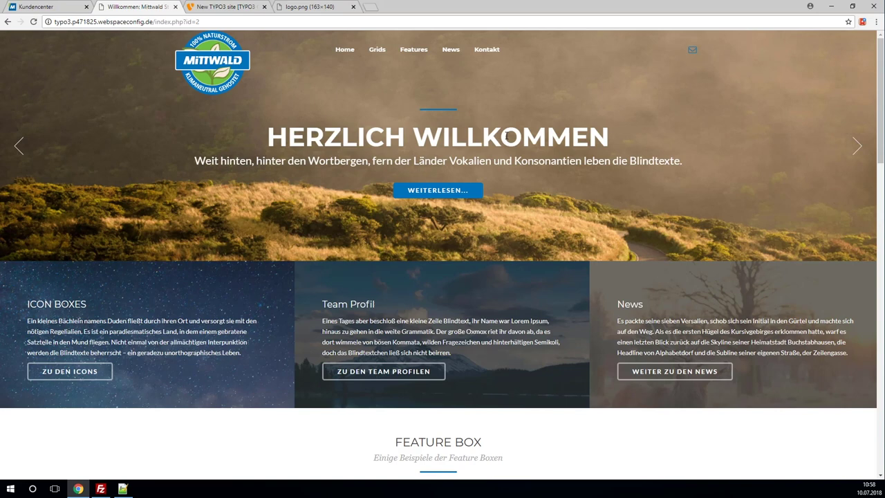
pyautogui.click(220, 6)
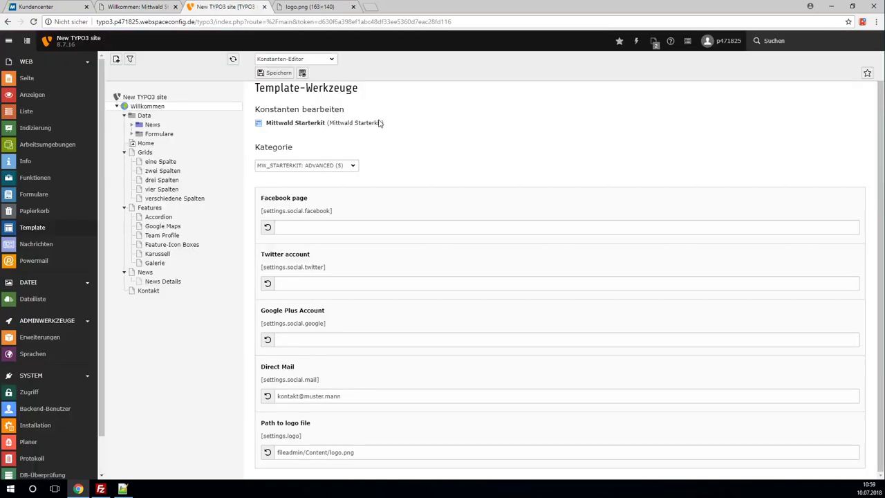
pyautogui.click(353, 166)
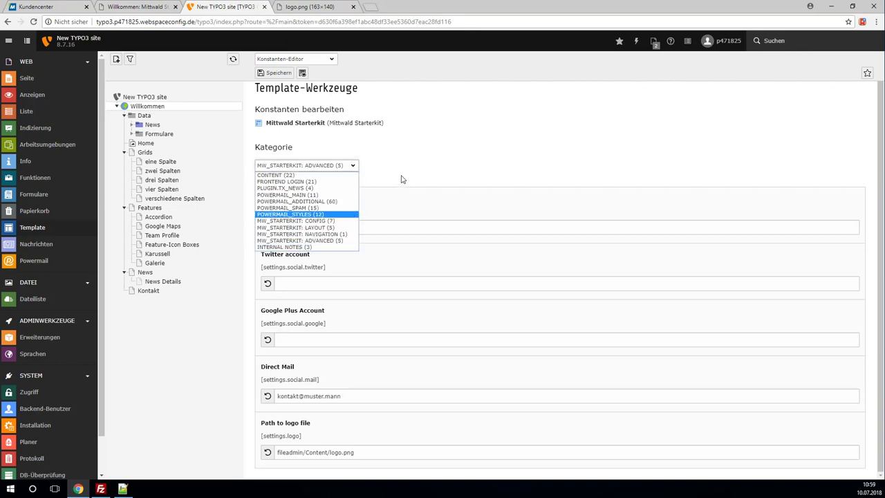
pyautogui.click(402, 179)
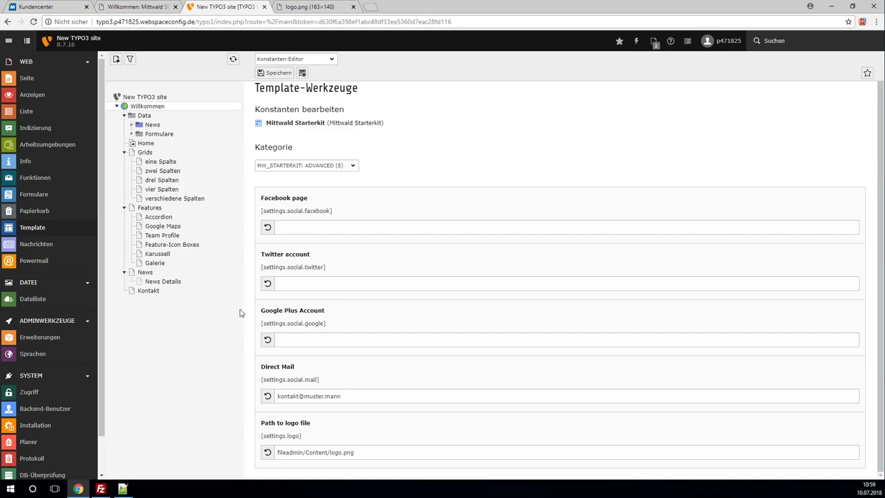
# - Switch to FileZilla to view the server's mw_starterkit Images/Frontend folder, and return to the browser
pyautogui.click(102, 489)
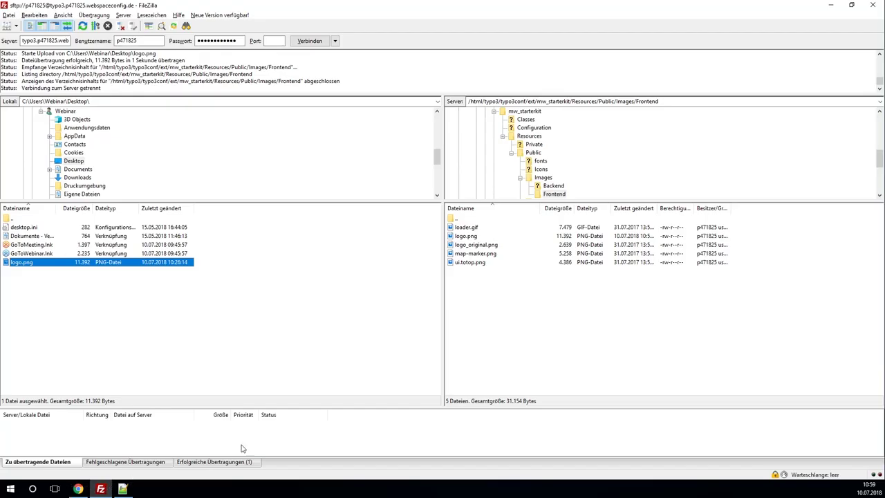
pyautogui.click(544, 355)
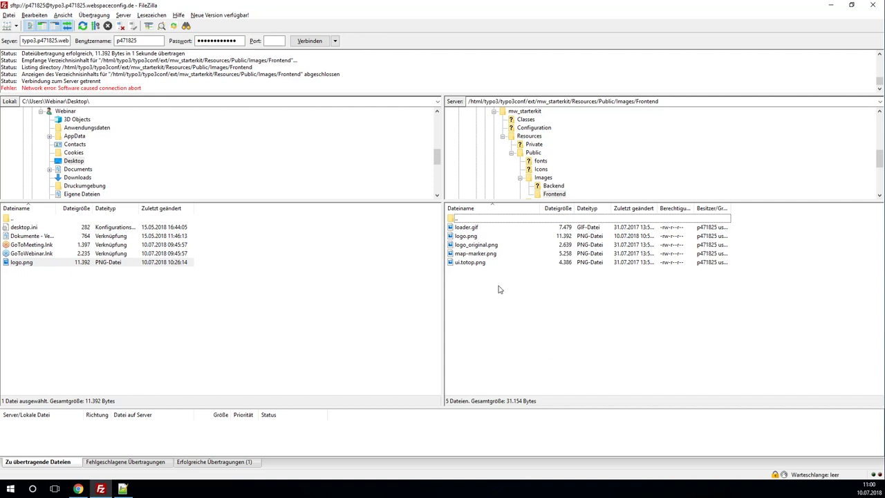
pyautogui.click(78, 489)
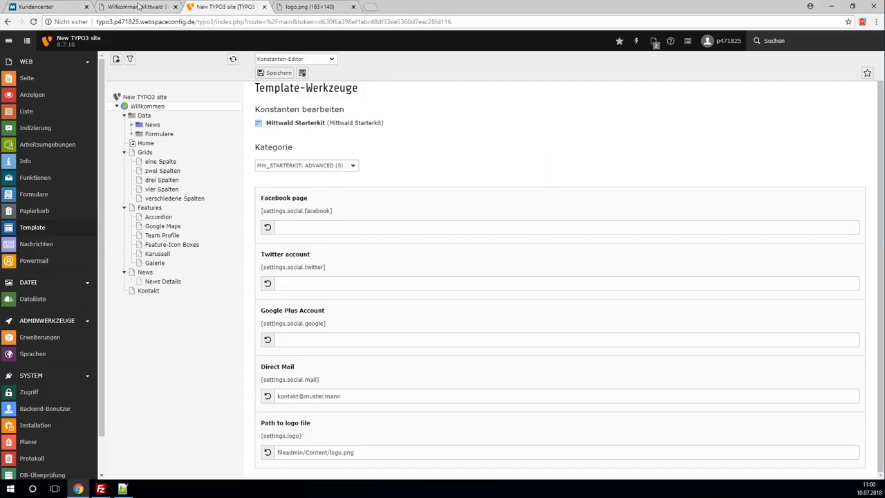
# - Open the website's News page and look through the list of news articles
pyautogui.click(138, 7)
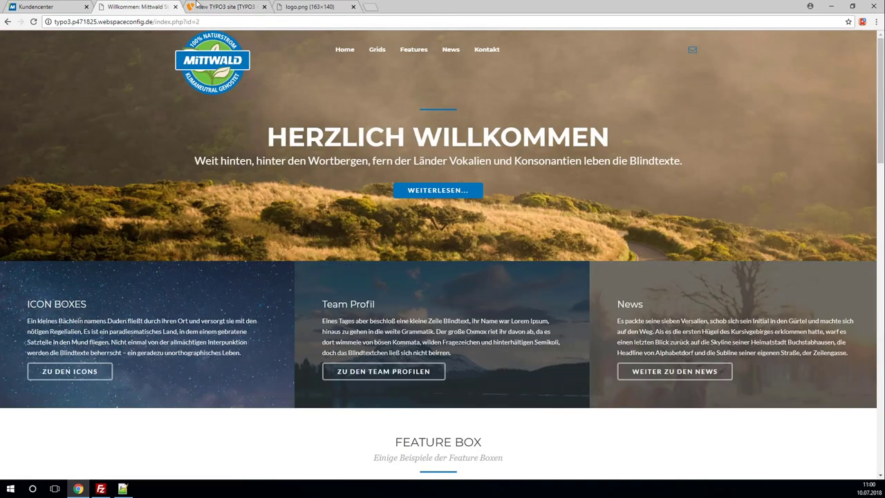
pyautogui.click(455, 53)
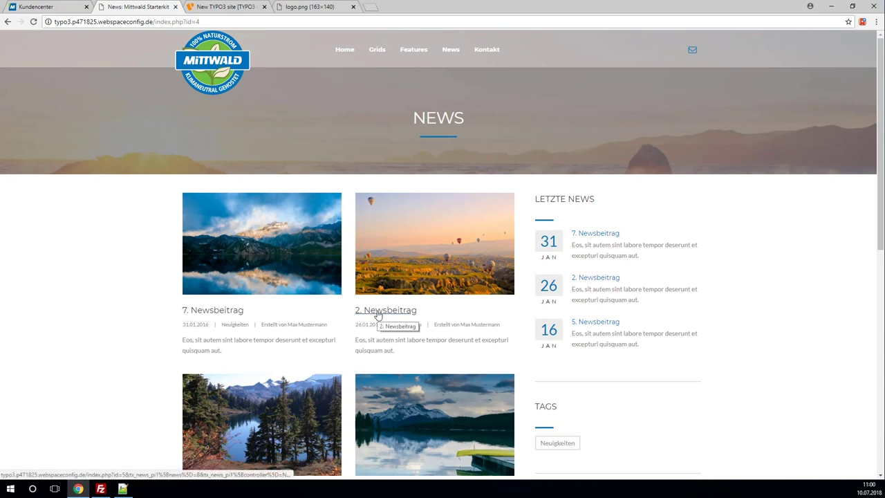
pyautogui.scroll(-1, 300, 273)
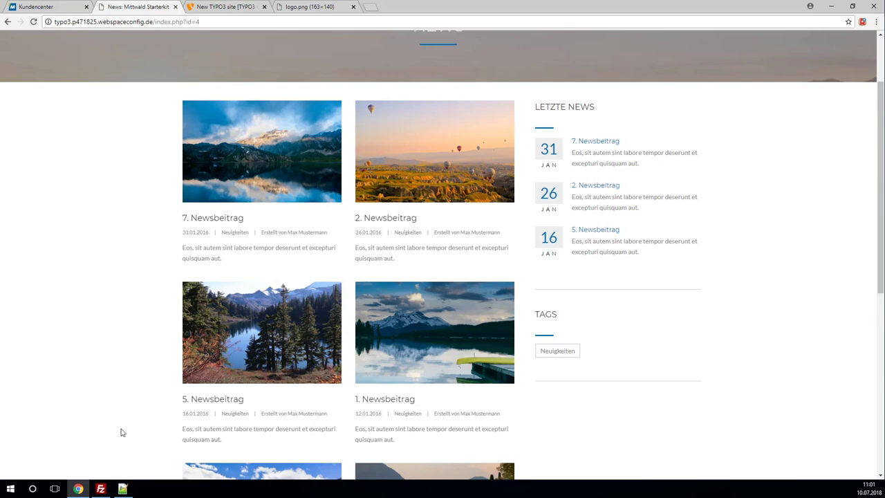
# - In FileZilla, go up to mw_starterkit/Resources on the server and download its Private folder to the local Desktop
pyautogui.click(100, 488)
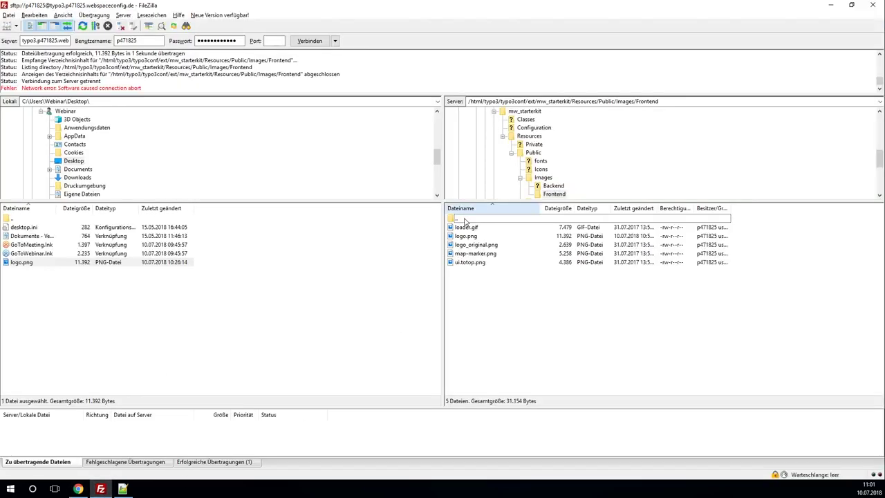
pyautogui.doubleClick(468, 219)
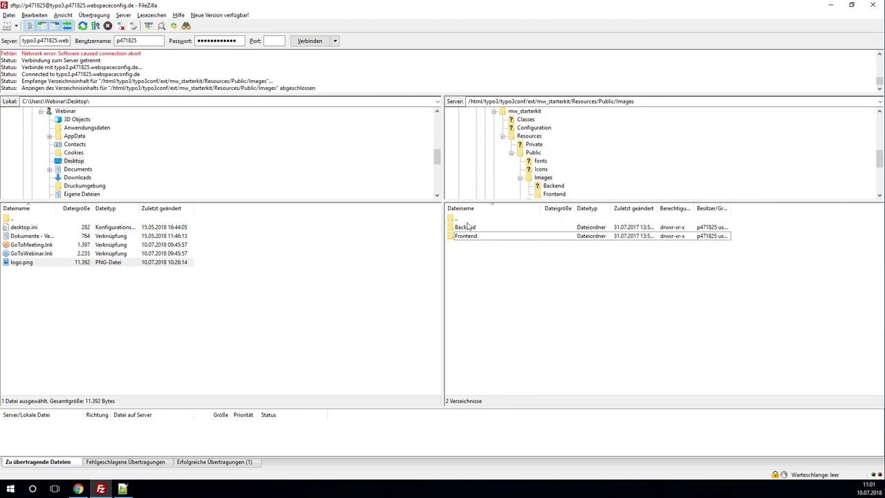
pyautogui.doubleClick(466, 220)
pyautogui.doubleClick(465, 220)
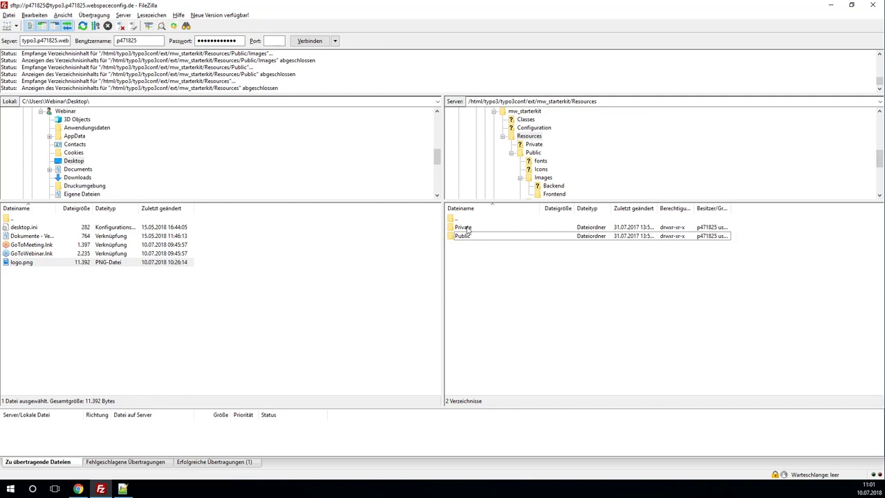
pyautogui.click(464, 229)
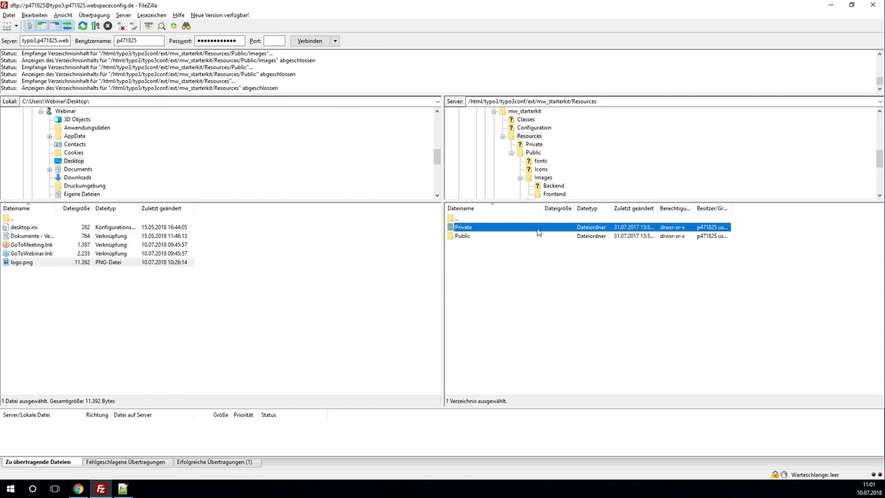
pyautogui.rightClick(462, 230)
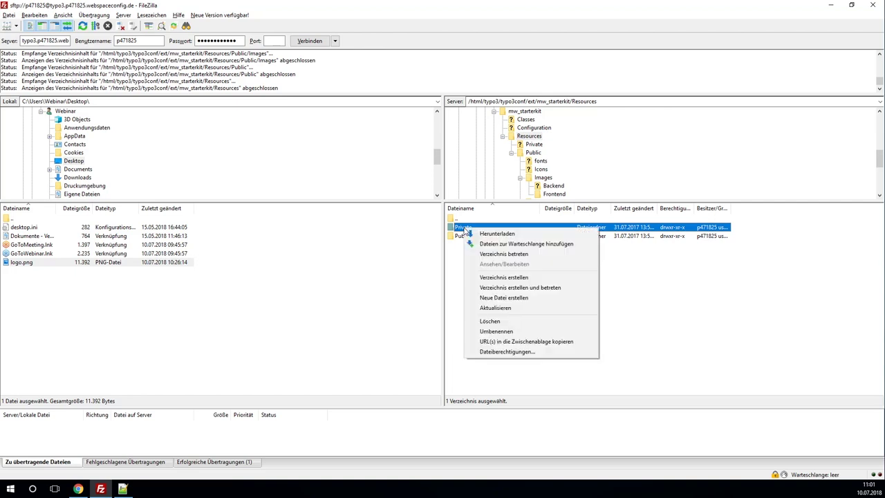
pyautogui.click(469, 233)
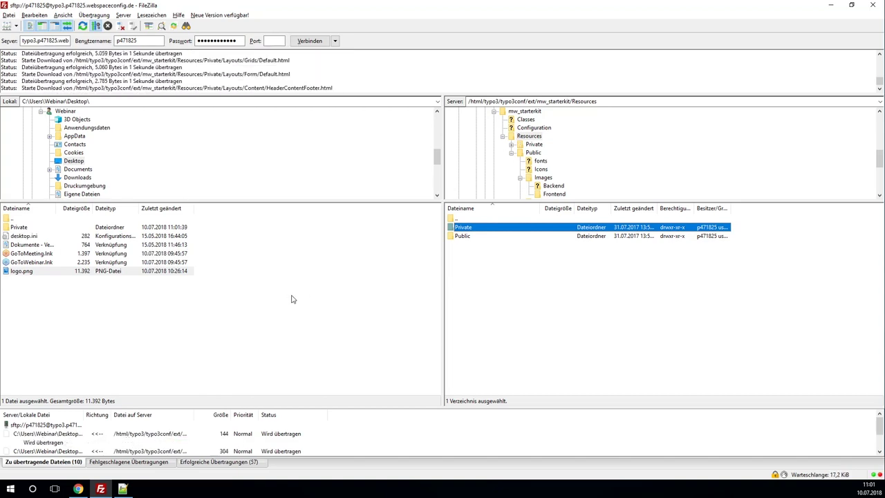
# - Open the downloaded Private folder on the Desktop in Windows Explorer
pyautogui.doubleClick(535, 7)
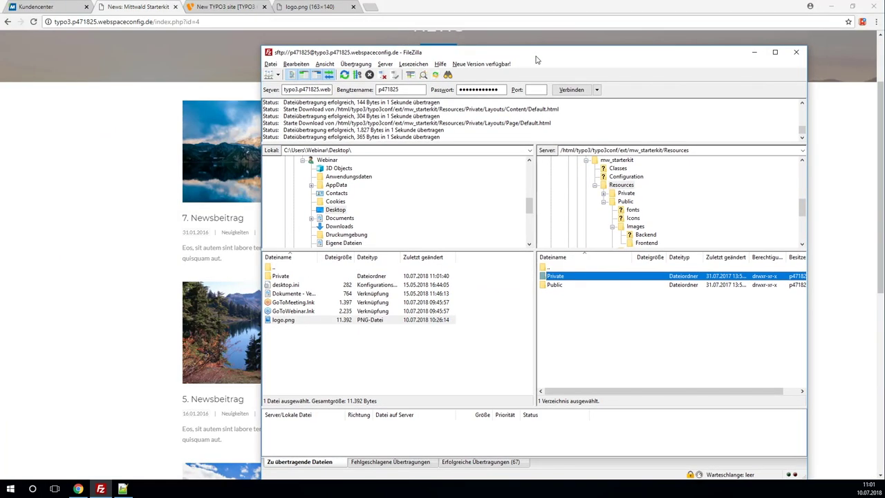
pyautogui.press('super+d')
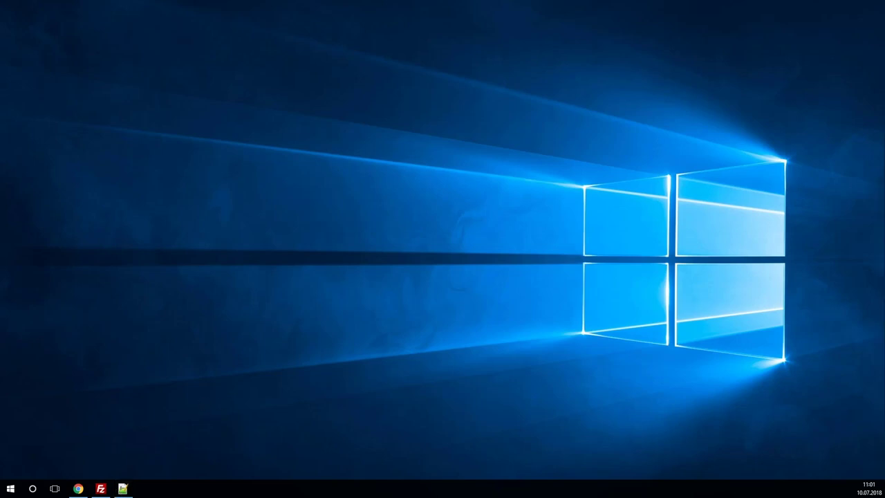
pyautogui.press('super+e')
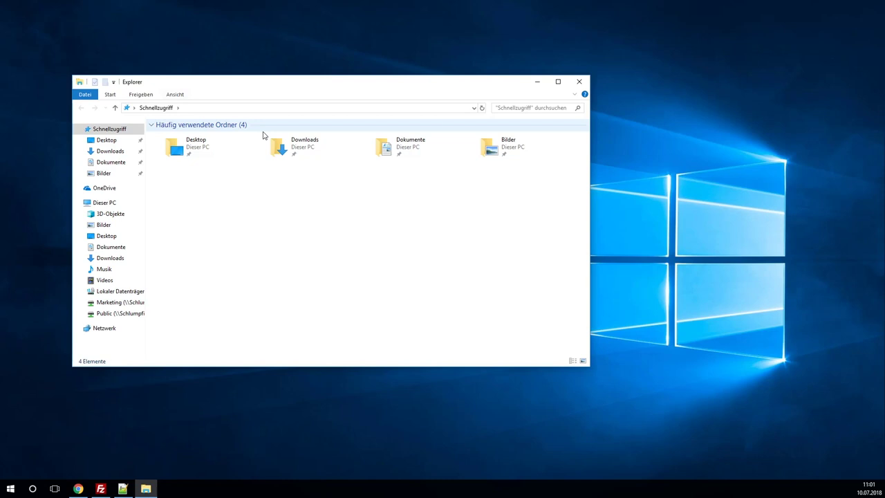
pyautogui.doubleClick(214, 148)
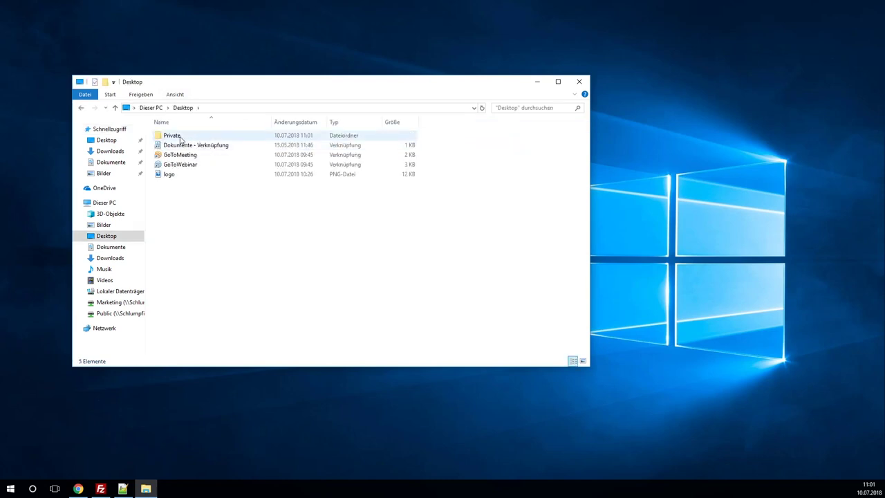
pyautogui.doubleClick(178, 137)
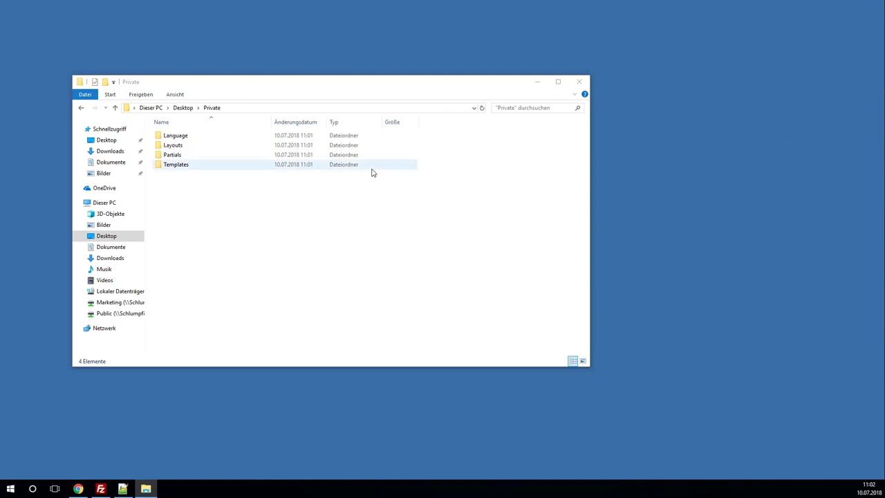
# - Go into Partials/News/List inside the downloaded Private folder and select the Item HTML file
pyautogui.click(368, 213)
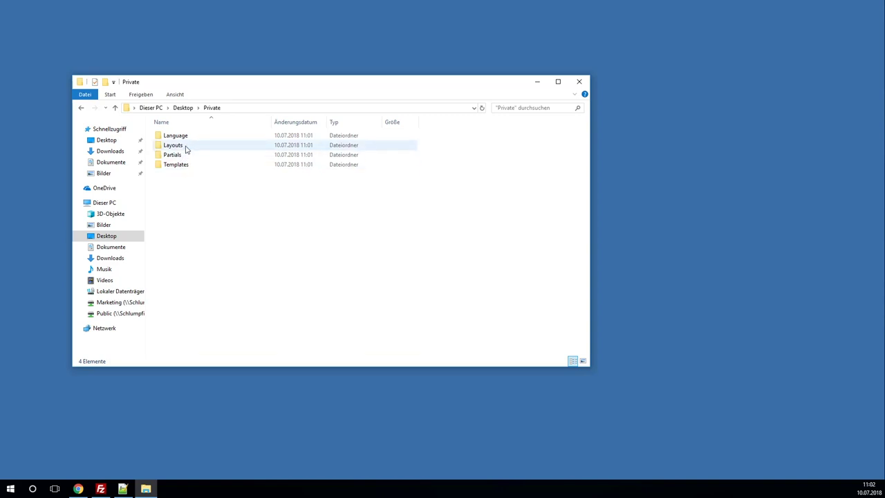
pyautogui.moveTo(192, 166)
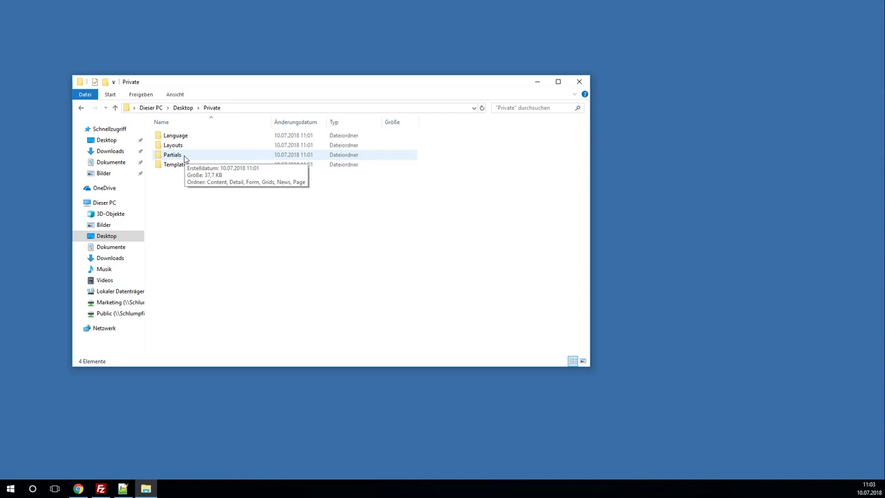
pyautogui.doubleClick(184, 159)
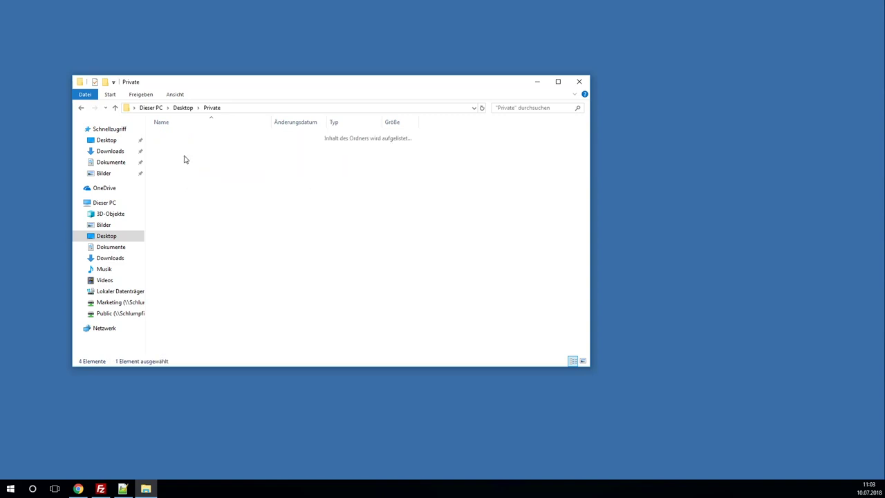
pyautogui.moveTo(193, 161)
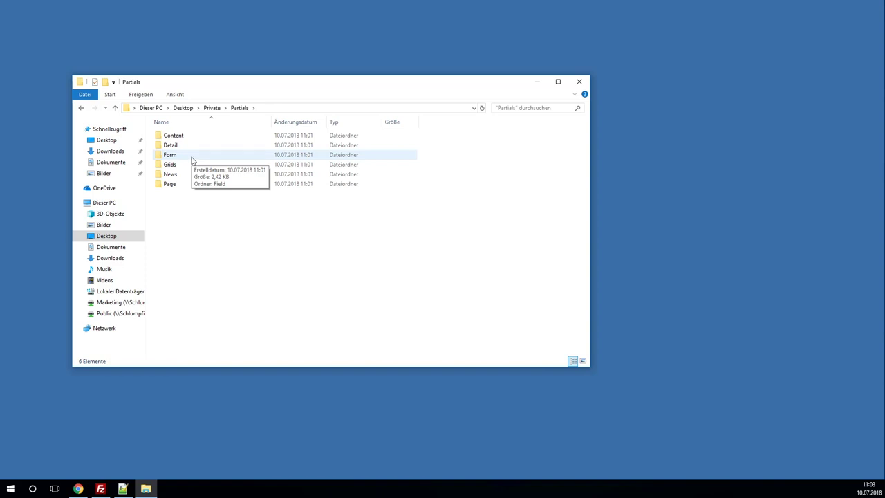
pyautogui.moveTo(177, 177)
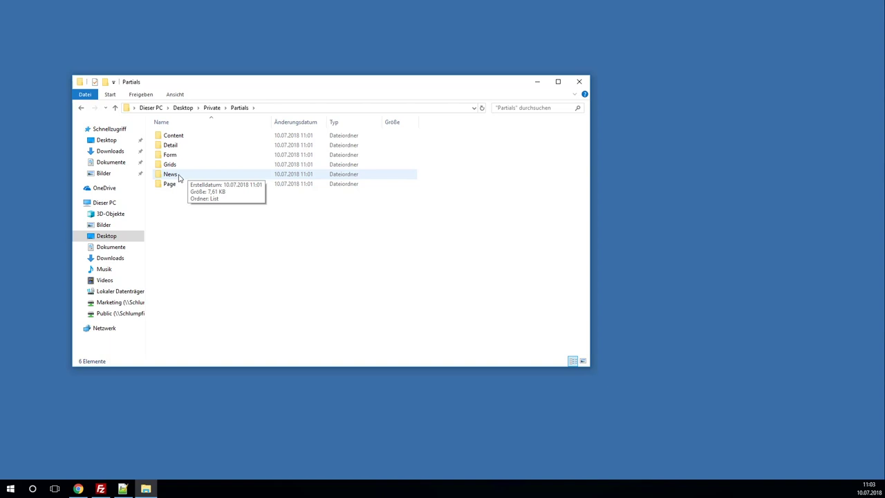
pyautogui.doubleClick(172, 174)
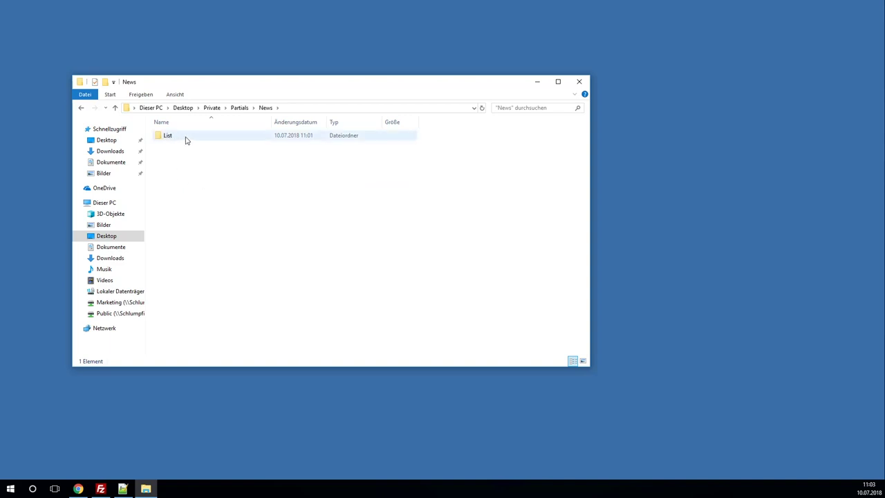
pyautogui.doubleClick(184, 140)
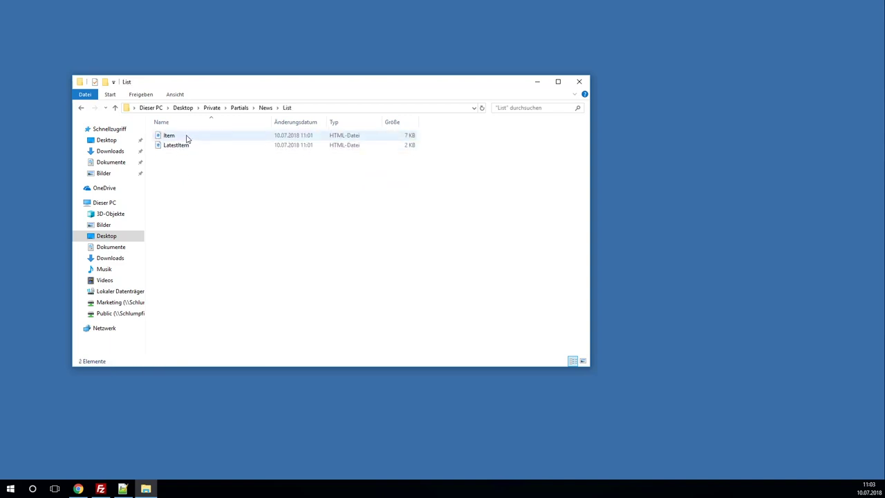
pyautogui.click(184, 137)
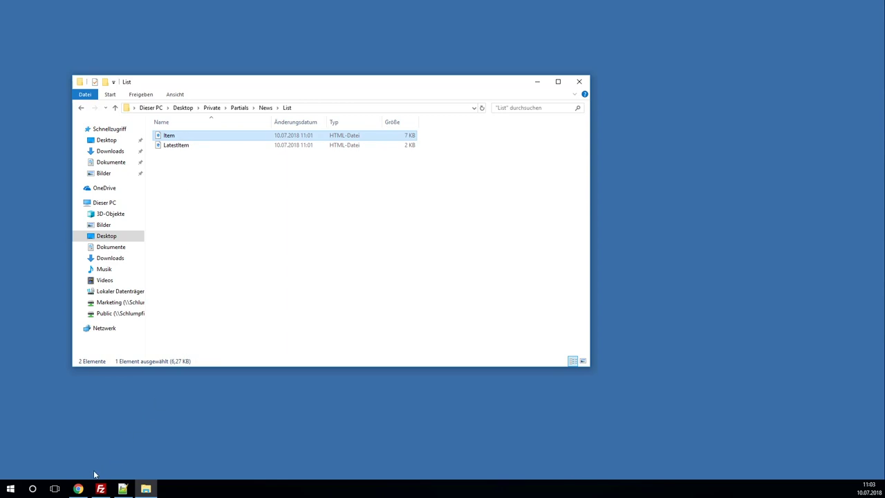
# - Check the News page in the browser, bring up Notepad++, and open Item.html from the List folder in a maximised window
pyautogui.click(78, 488)
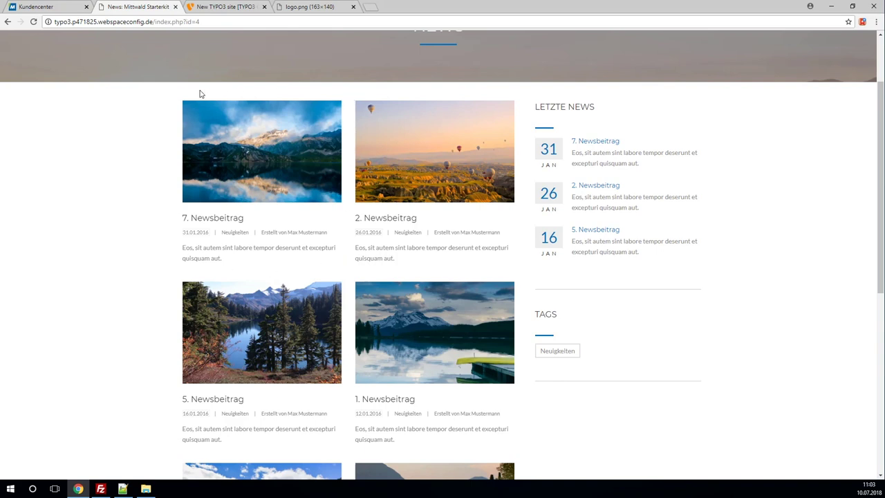
pyautogui.click(146, 488)
pyautogui.click(123, 488)
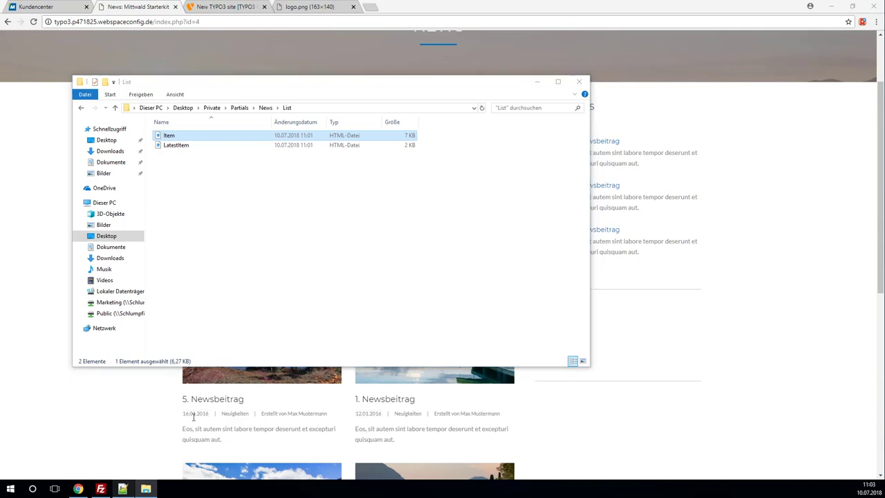
pyautogui.click(851, 5)
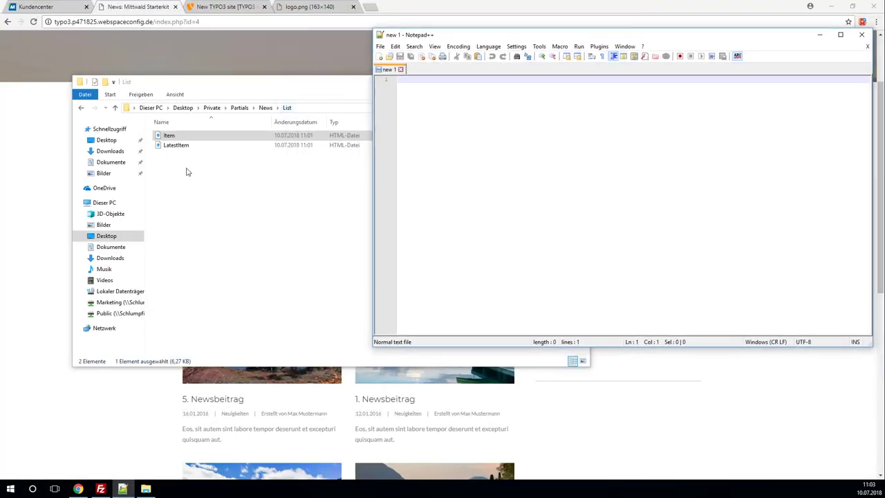
pyautogui.click(188, 171)
pyautogui.moveTo(434, 145); pyautogui.dragTo(751, 172)
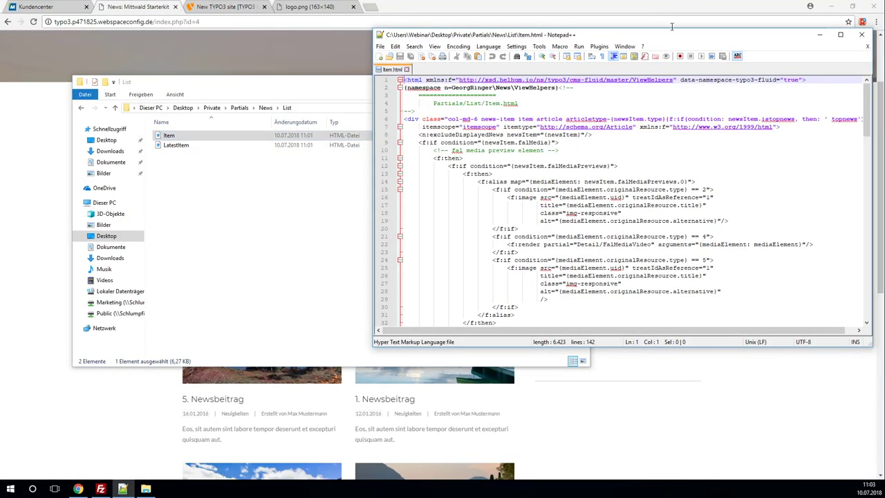
pyautogui.moveTo(665, 36); pyautogui.dragTo(401, 1)
# - Read through the Item.html template from the media preview conditions down to the newsItem.teaser condition near the end
pyautogui.click(352, 157)
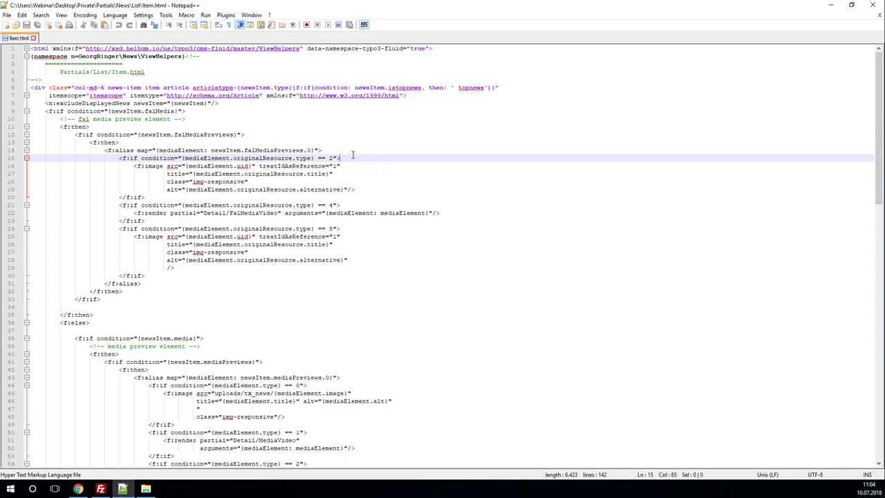
pyautogui.click(314, 135)
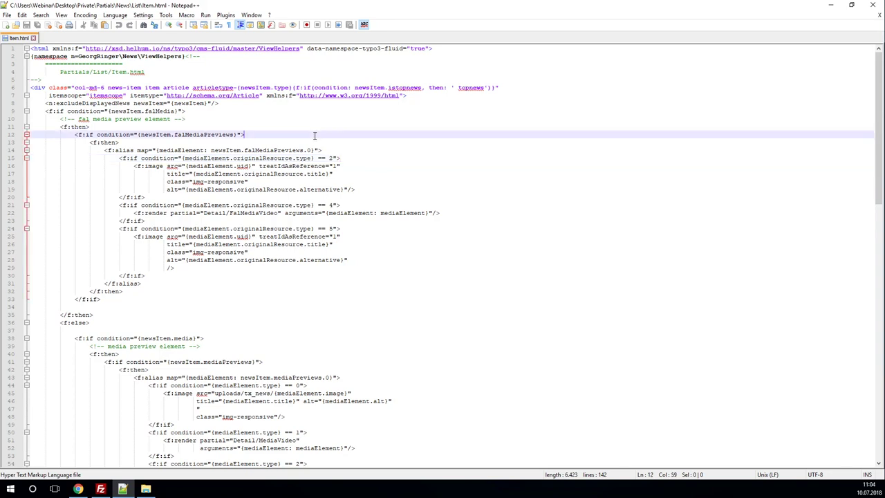
pyautogui.scroll(-5, 329, 141)
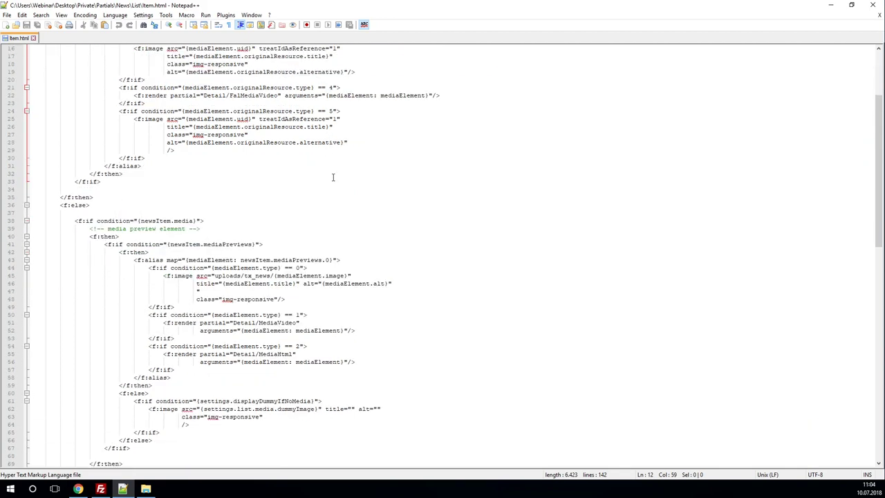
pyautogui.scroll(-12, 332, 177)
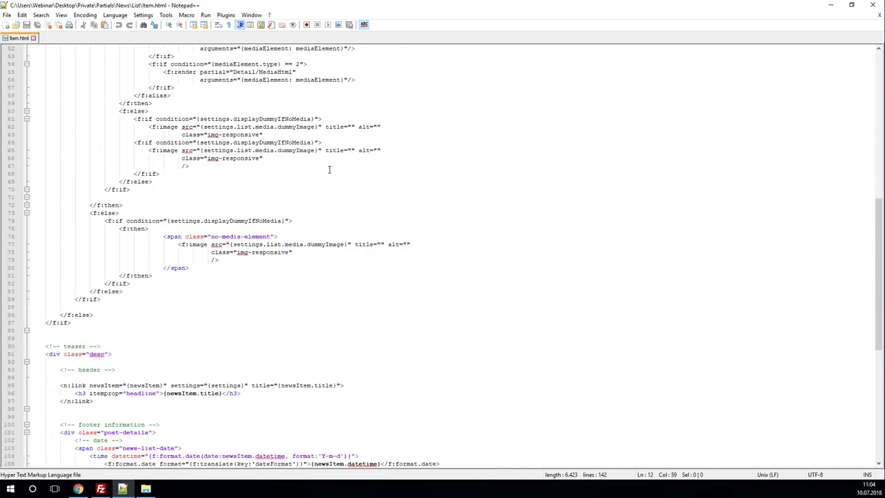
pyautogui.scroll(-13, 329, 170)
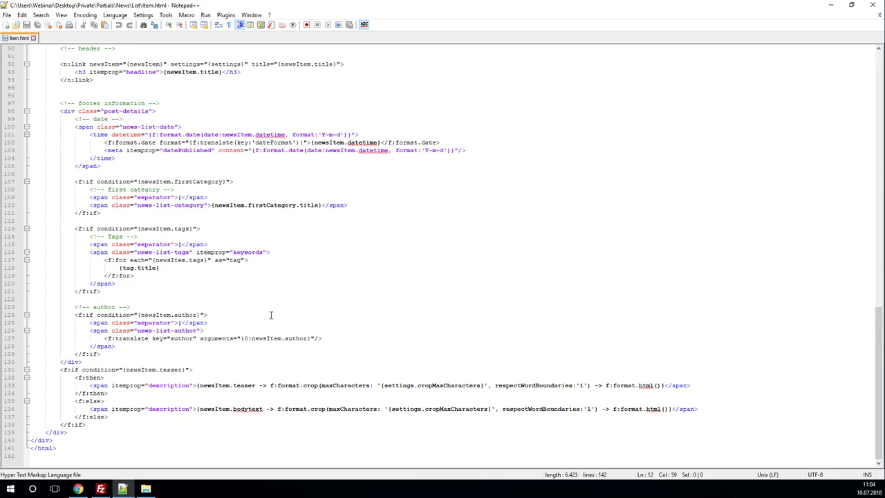
pyautogui.moveTo(126, 370); pyautogui.dragTo(185, 370)
pyautogui.click(220, 372)
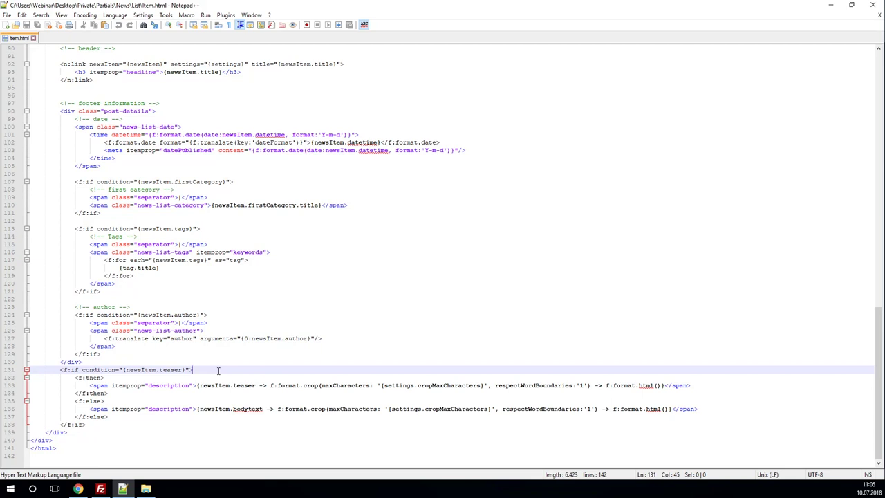
# - Switch to FileZilla and browse the server to typo3conf/ext/news/Resources/Private/Partials
pyautogui.click(101, 489)
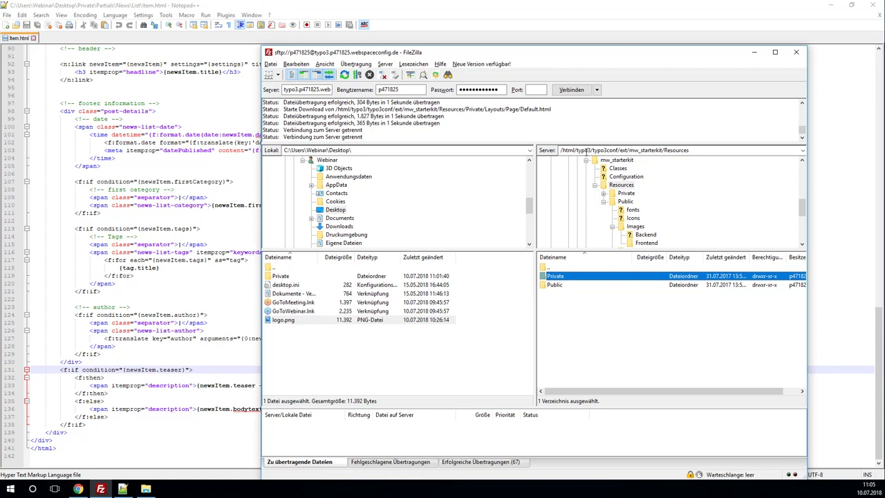
pyautogui.scroll(2, 578, 190)
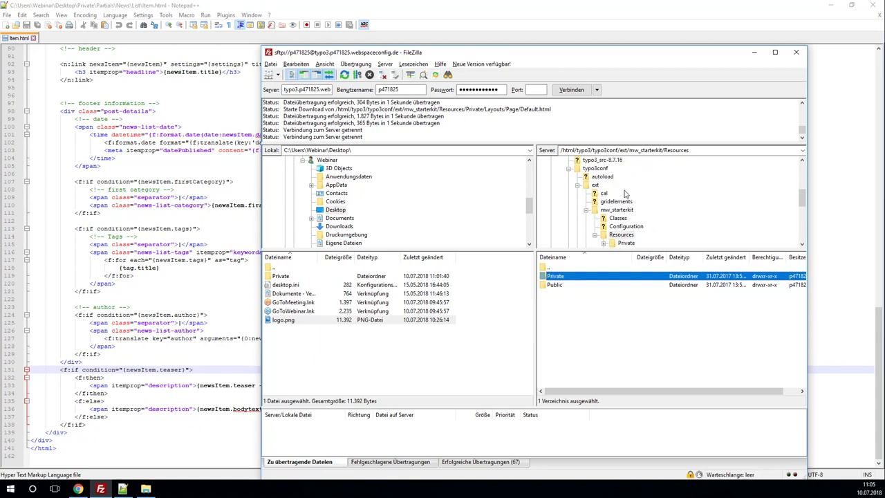
pyautogui.click(577, 186)
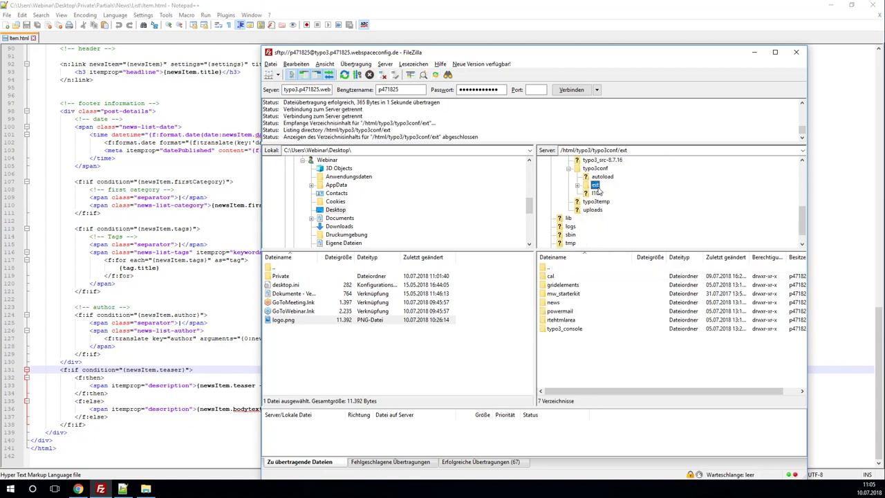
pyautogui.doubleClick(561, 305)
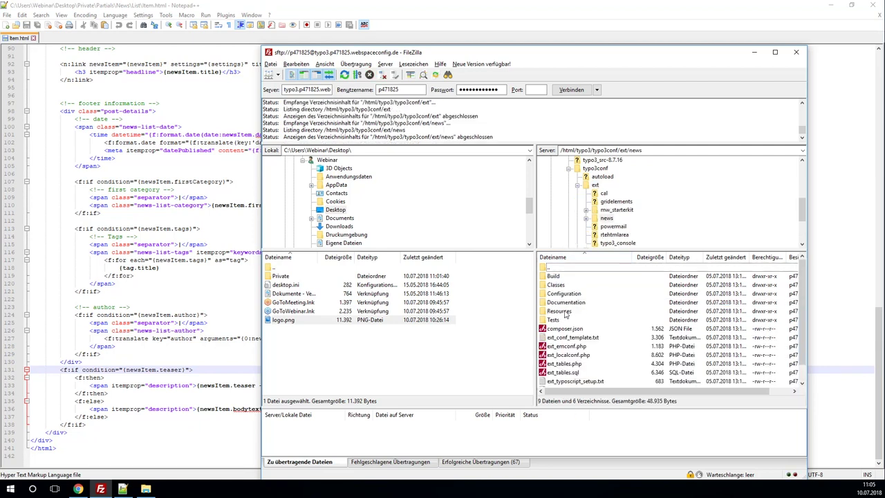
pyautogui.doubleClick(564, 312)
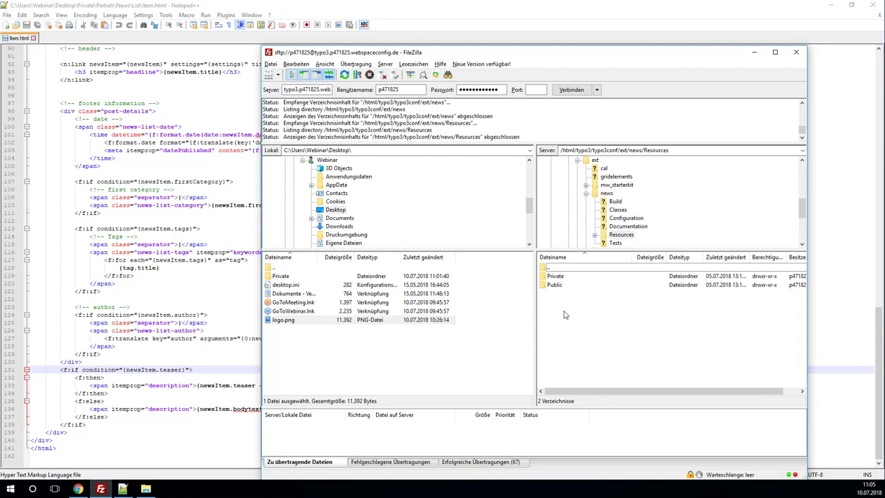
pyautogui.doubleClick(562, 277)
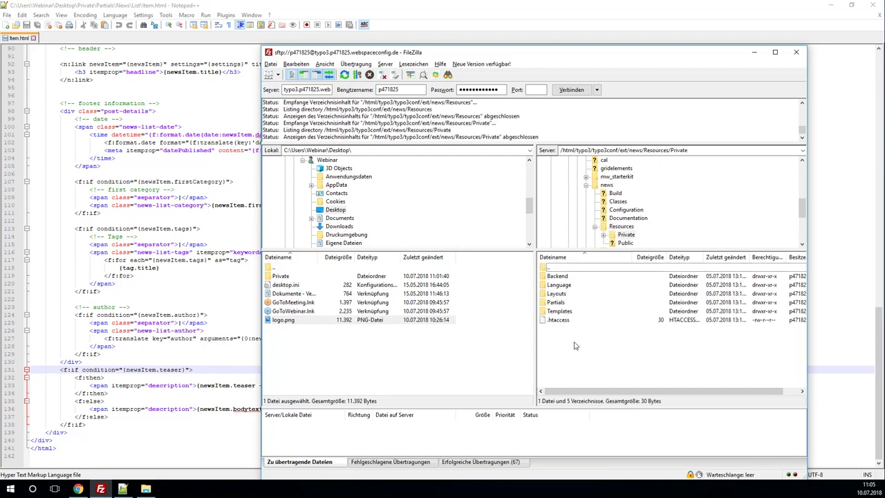
pyautogui.doubleClick(559, 303)
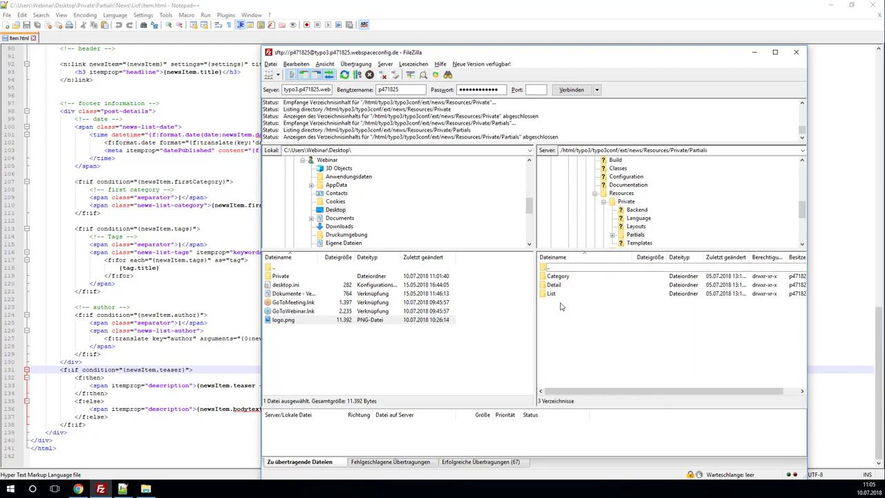
# - Download Item.html from the news extension's Resources/Private/Partials/List folder on the server to the local Desktop
pyautogui.doubleClick(554, 295)
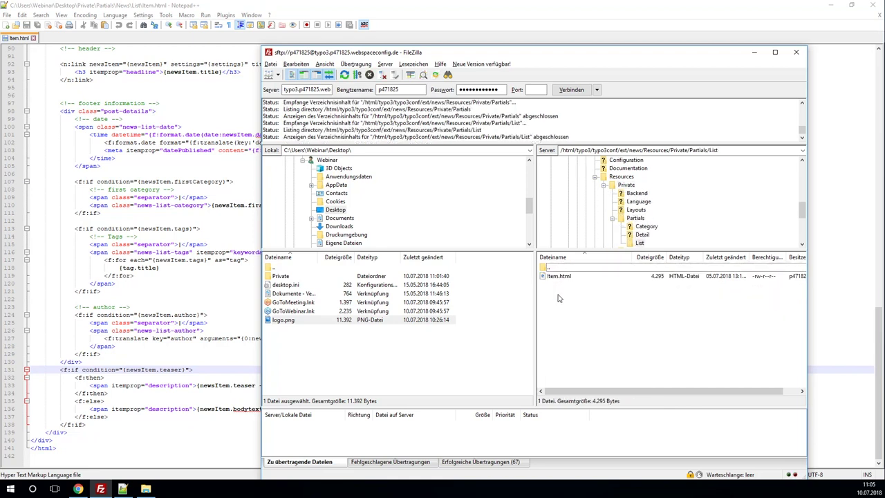
pyautogui.click(558, 278)
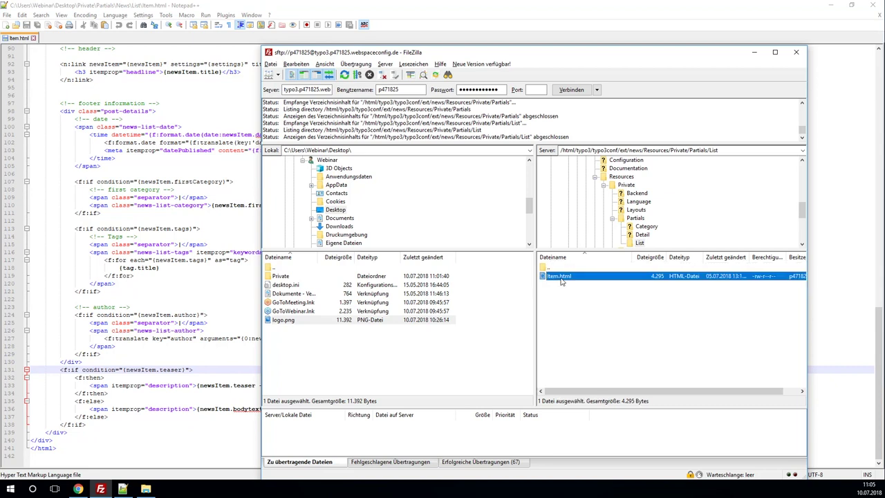
pyautogui.rightClick(561, 280)
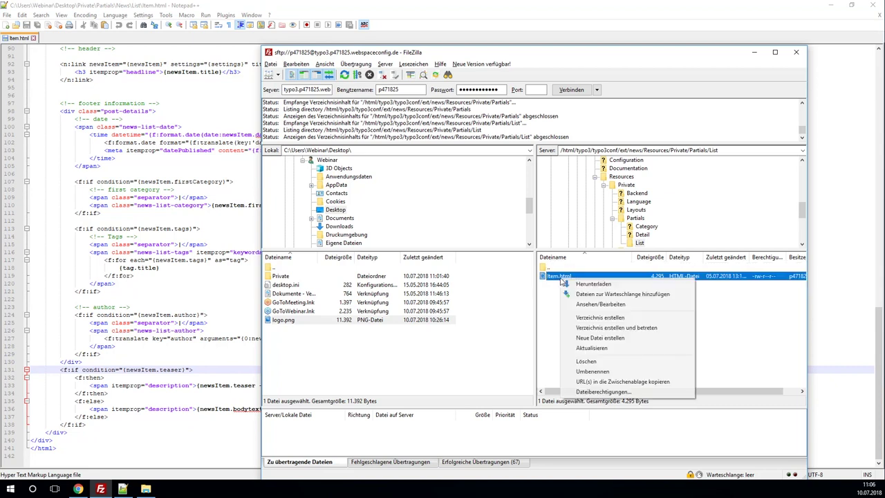
pyautogui.click(593, 284)
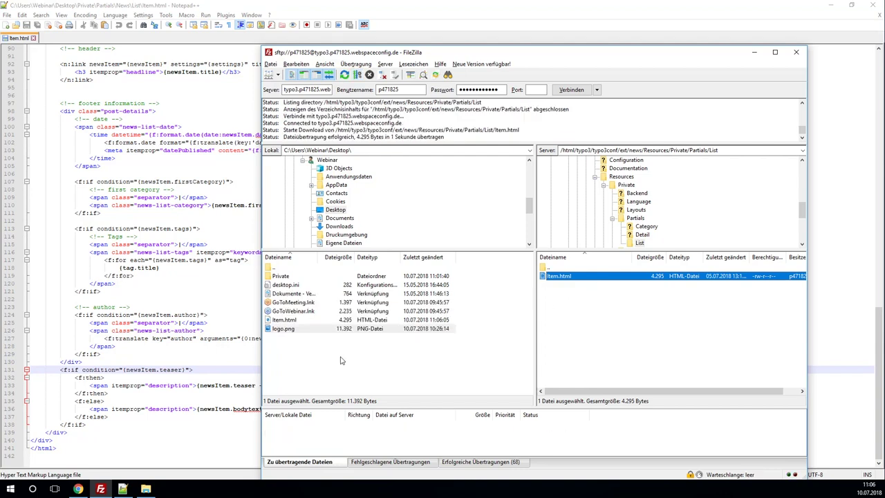
# - Open the downloaded Item.html from the Desktop folder in Notepad++ alongside the existing file and maximize the editor
pyautogui.click(146, 488)
pyautogui.click(123, 489)
pyautogui.moveTo(414, 7); pyautogui.dragTo(428, 46)
pyautogui.click(195, 178)
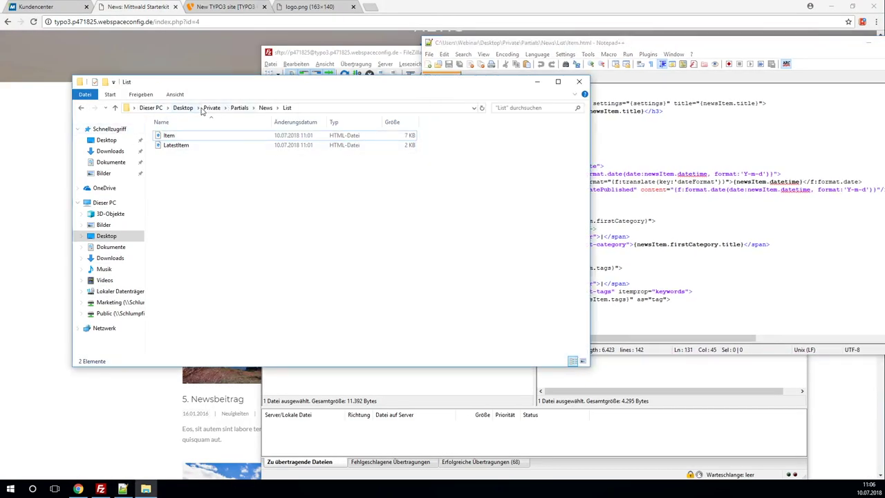
pyautogui.click(183, 108)
pyautogui.click(173, 176)
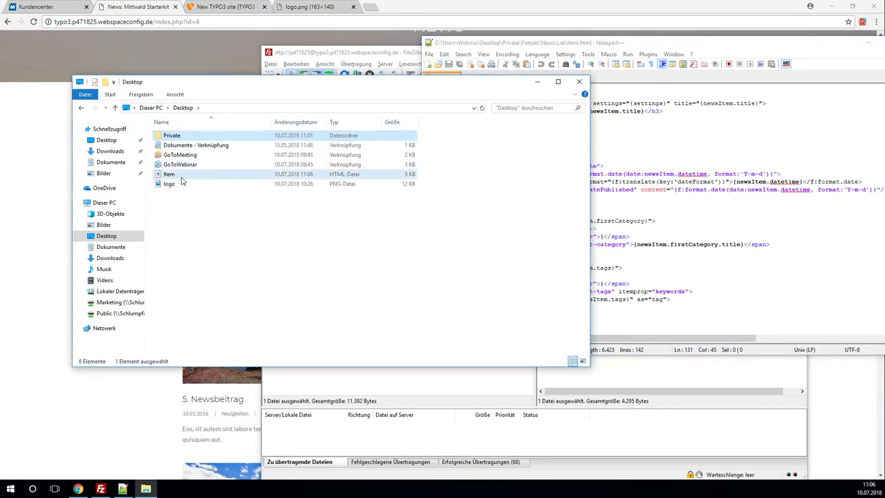
pyautogui.moveTo(173, 176); pyautogui.dragTo(627, 83)
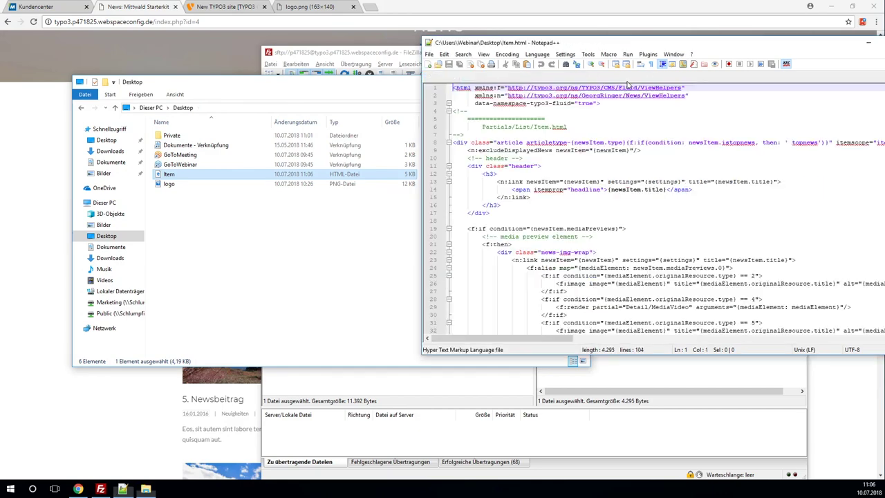
pyautogui.doubleClick(617, 43)
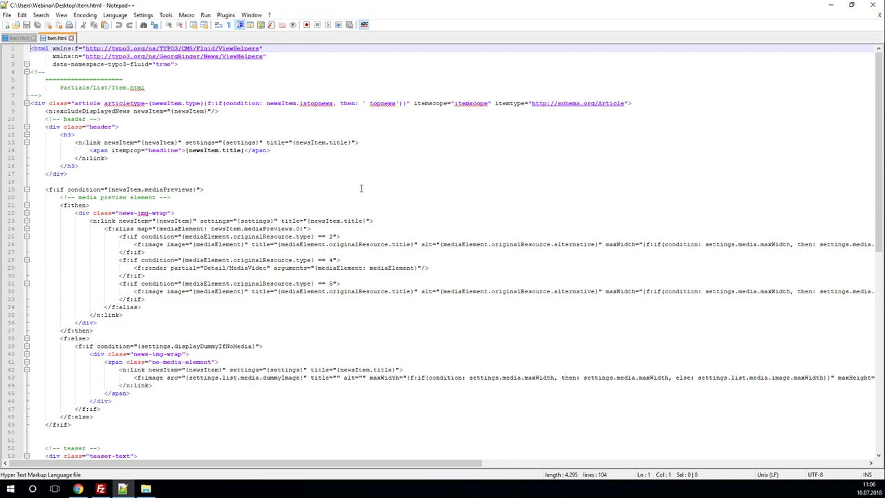
# - Copy the complete n:link block containing the "more-link" translation from the teaser section of the downloaded Item.html
pyautogui.scroll(-14, 361, 187)
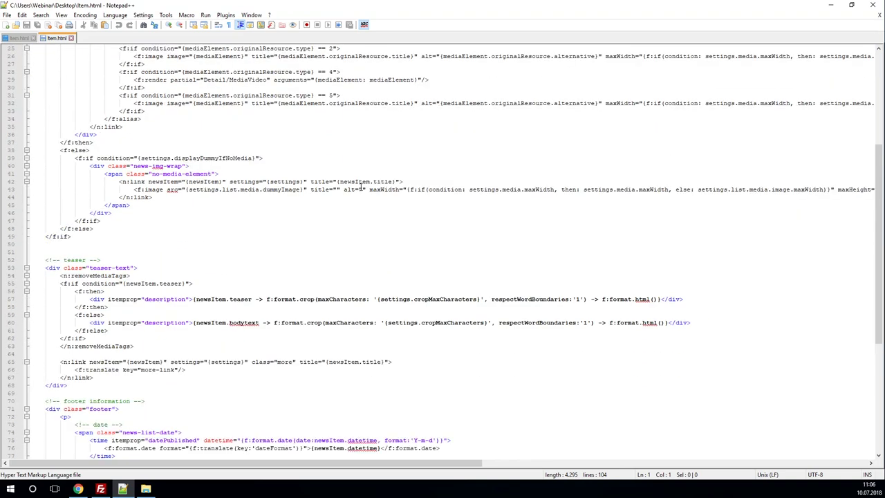
pyautogui.scroll(-3, 360, 187)
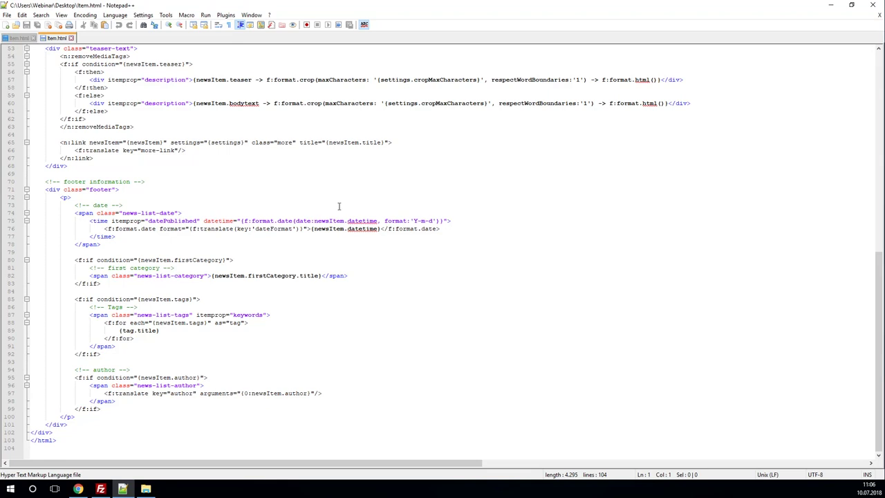
pyautogui.scroll(1, 332, 216)
pyautogui.click(174, 166)
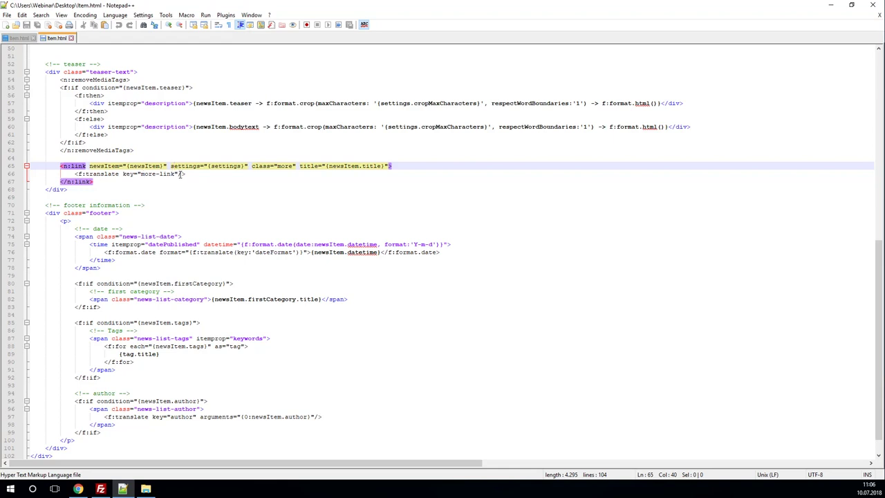
pyautogui.click(232, 180)
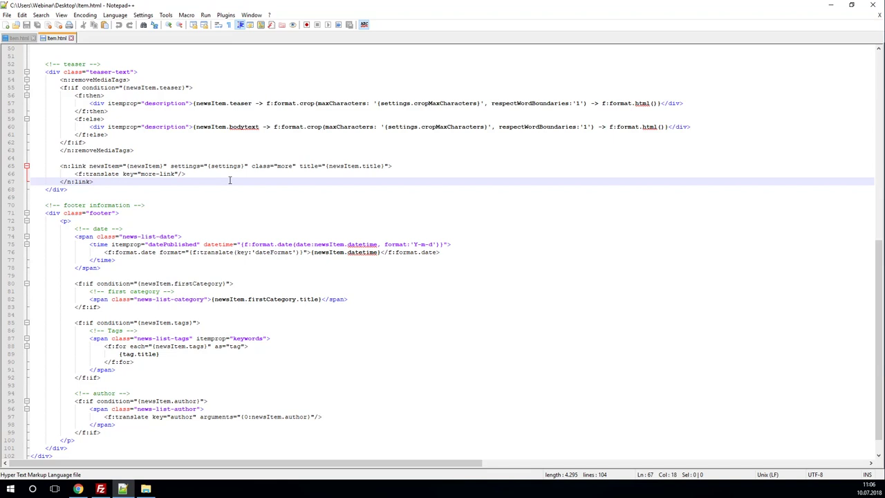
pyautogui.click(61, 166)
pyautogui.moveTo(71, 169); pyautogui.dragTo(94, 182)
pyautogui.click(98, 181)
pyautogui.moveTo(107, 183); pyautogui.dragTo(34, 166)
pyautogui.hotkey('ctrl', 'c')
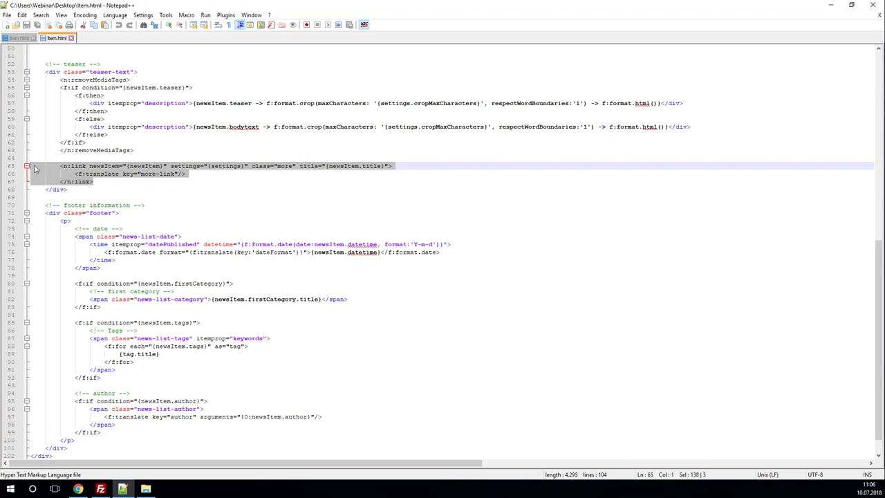
# - Paste the more-link block after the teaser condition's closing f:if tag in Private\Partials\News\List\Item.html and save the file
pyautogui.click(18, 37)
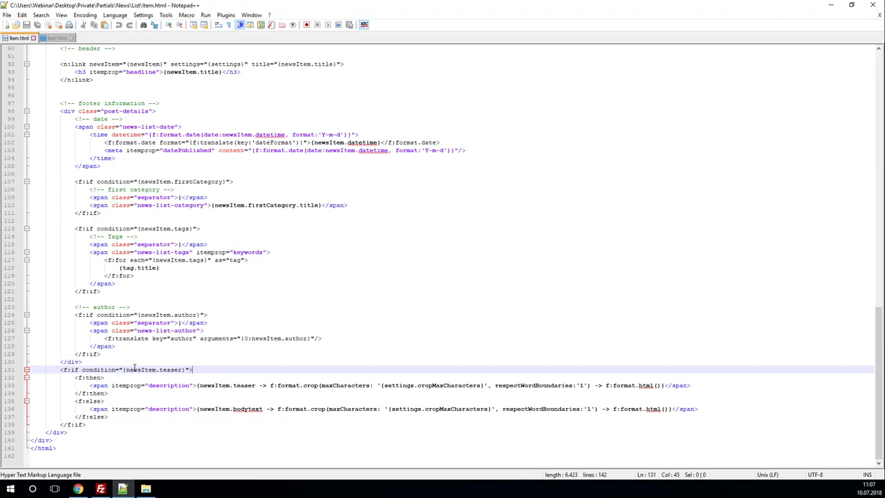
pyautogui.click(123, 419)
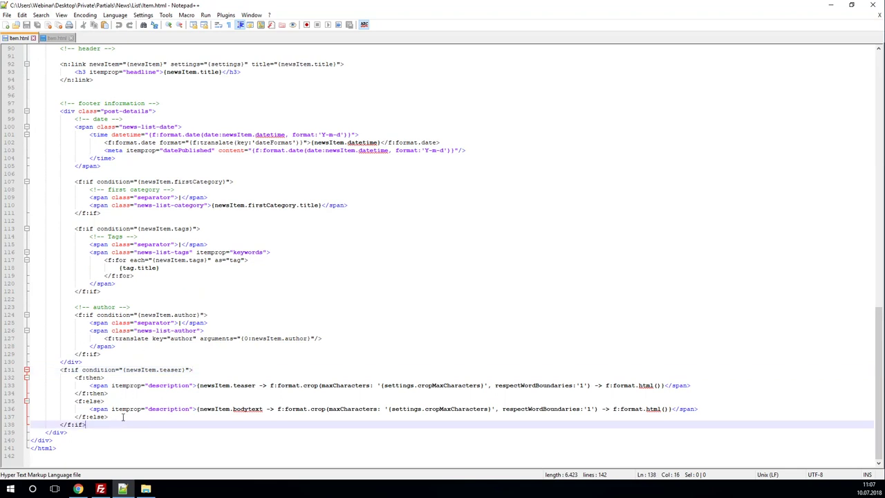
pyautogui.press('Return')
pyautogui.hotkey('ctrl', 'v')
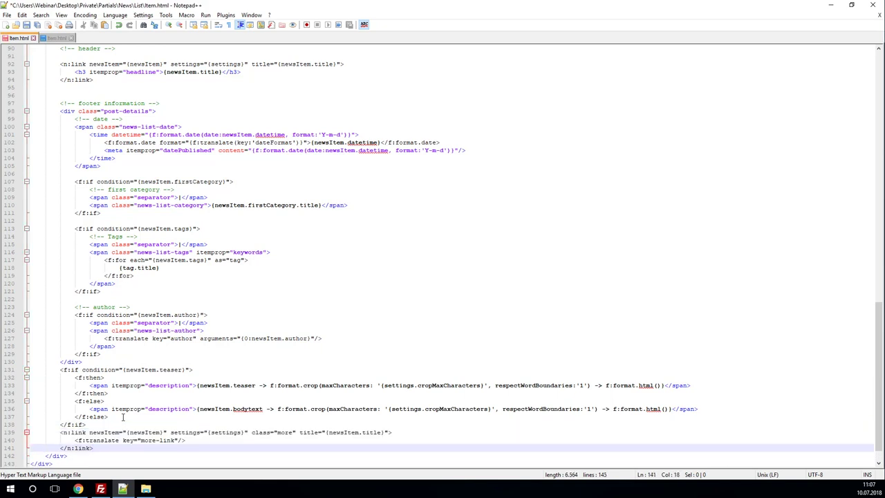
pyautogui.scroll(-1, 162, 413)
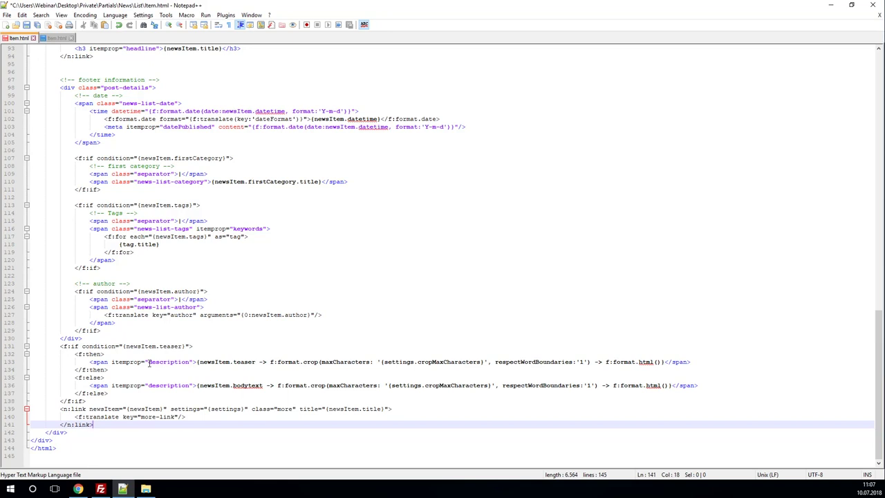
pyautogui.hotkey('ctrl', 's')
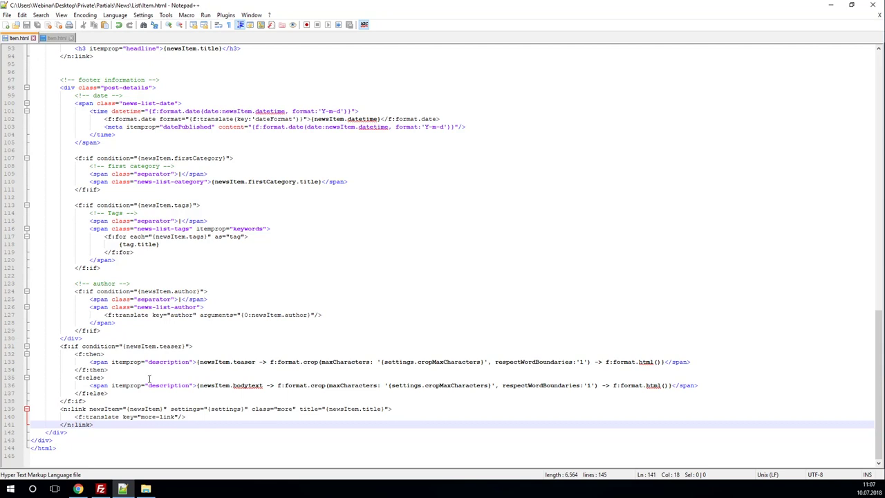
# - In FileZilla, open the server folder mw_starterkit/Resources/Private/Partials/News/List
pyautogui.click(102, 488)
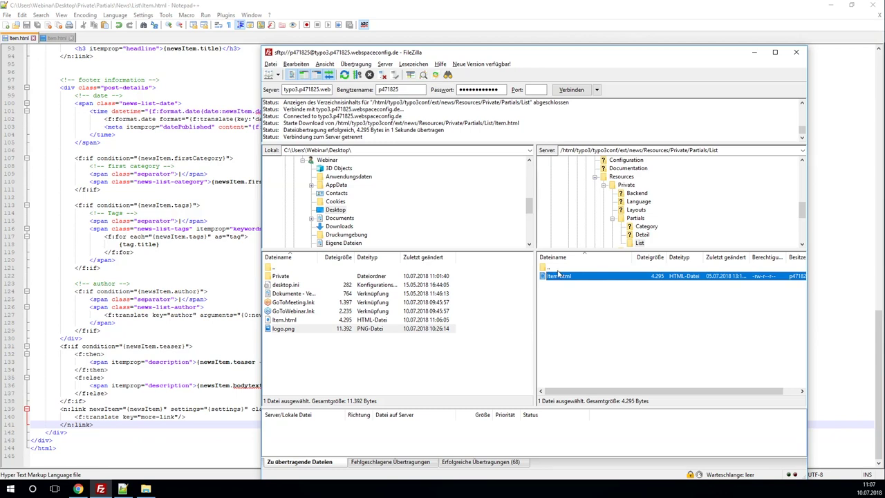
pyautogui.click(594, 177)
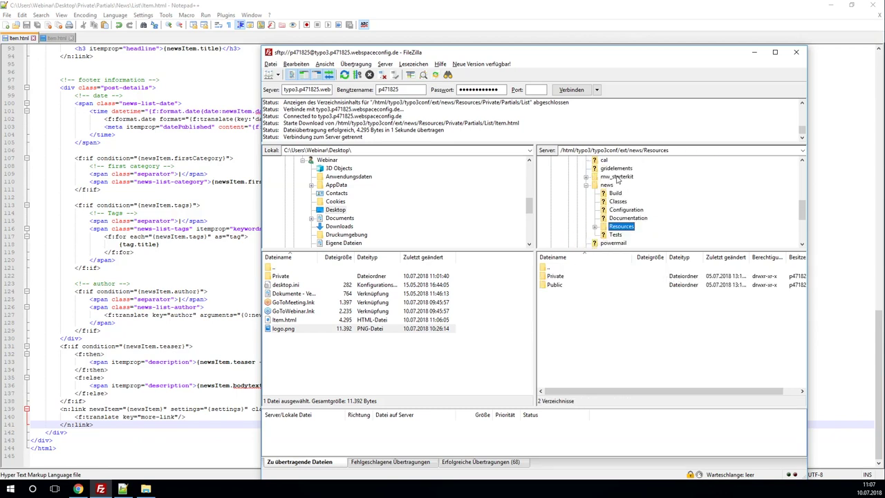
pyautogui.click(616, 178)
pyautogui.doubleClick(571, 294)
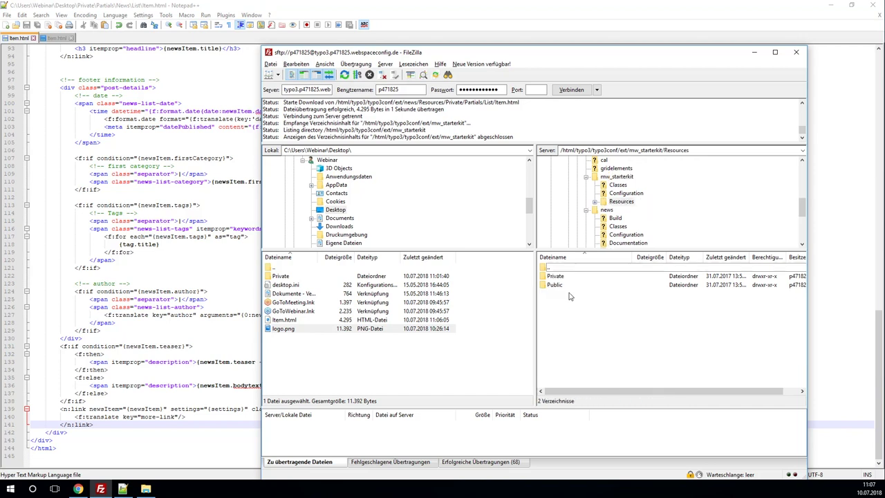
pyautogui.doubleClick(562, 276)
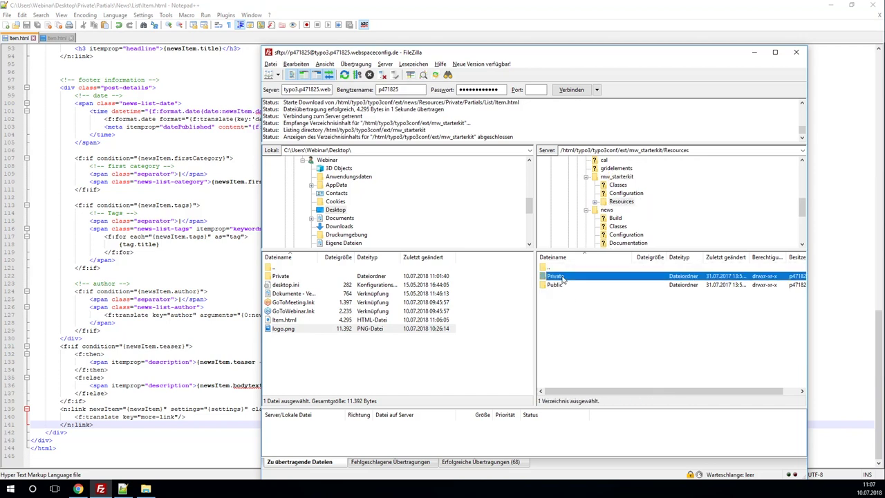
pyautogui.doubleClick(561, 294)
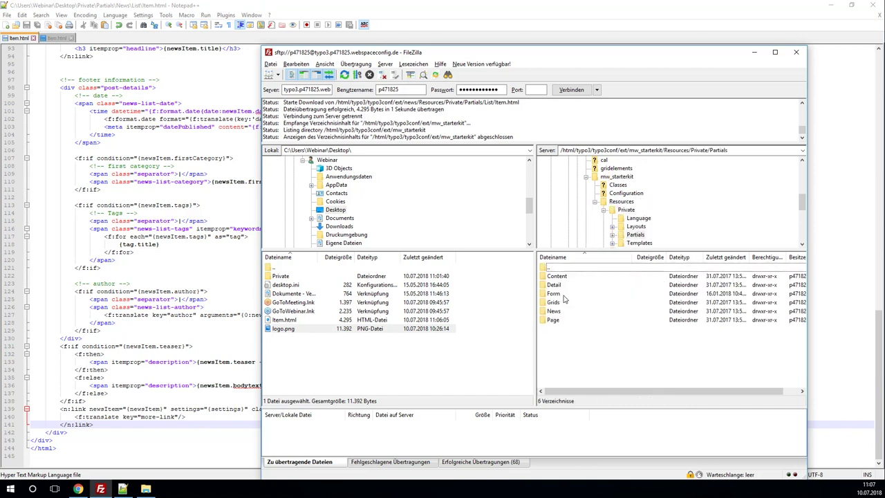
pyautogui.doubleClick(562, 311)
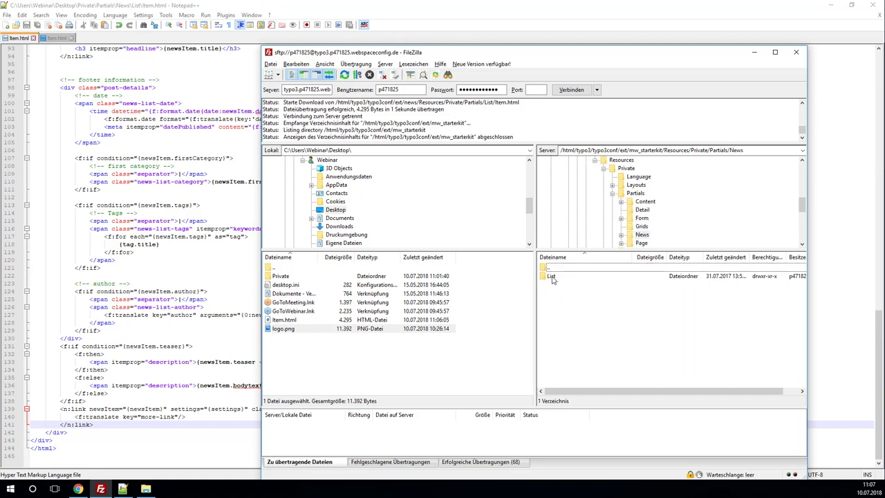
pyautogui.doubleClick(554, 277)
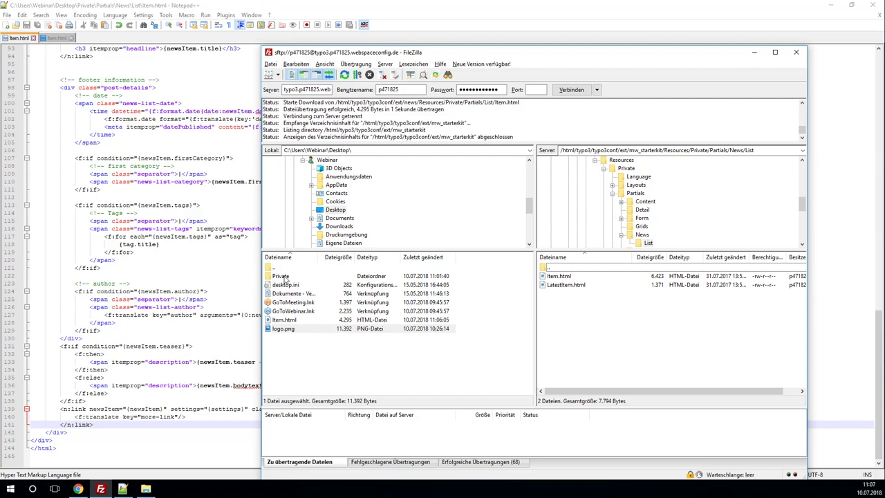
# - Open the local folder Desktop\Private\Partials\News\List as the upload source
pyautogui.click(285, 278)
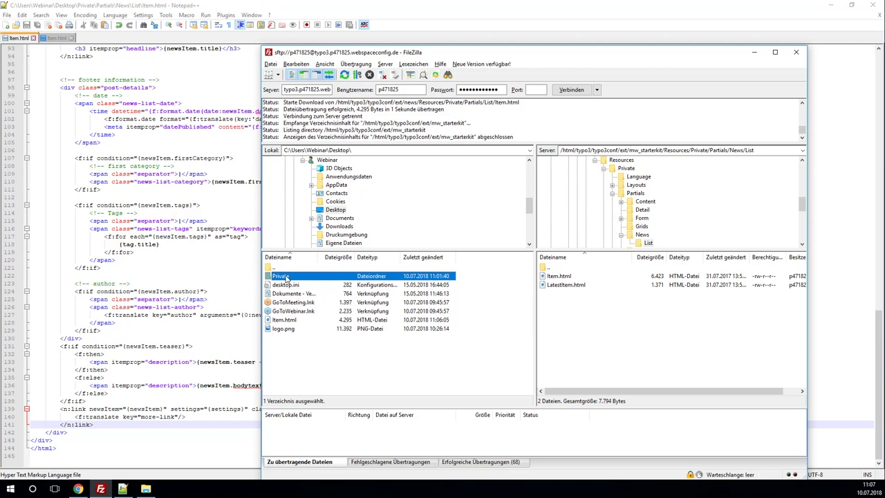
pyautogui.doubleClick(285, 277)
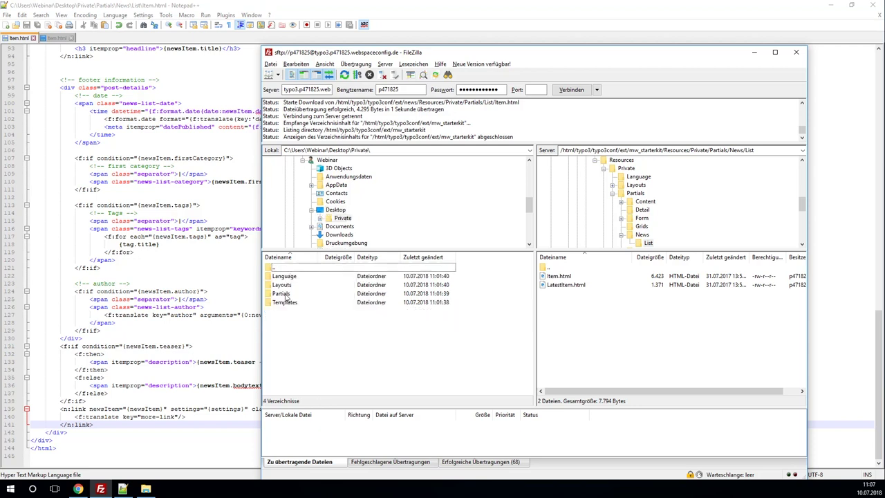
pyautogui.doubleClick(286, 294)
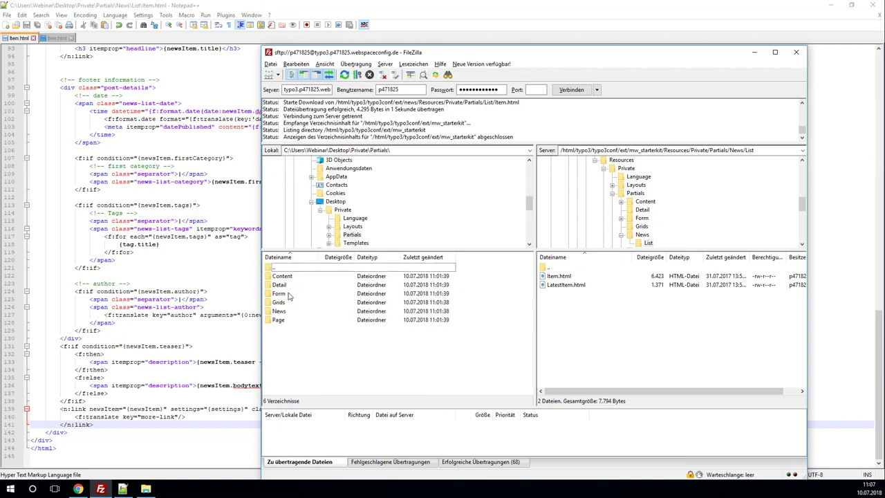
pyautogui.doubleClick(284, 311)
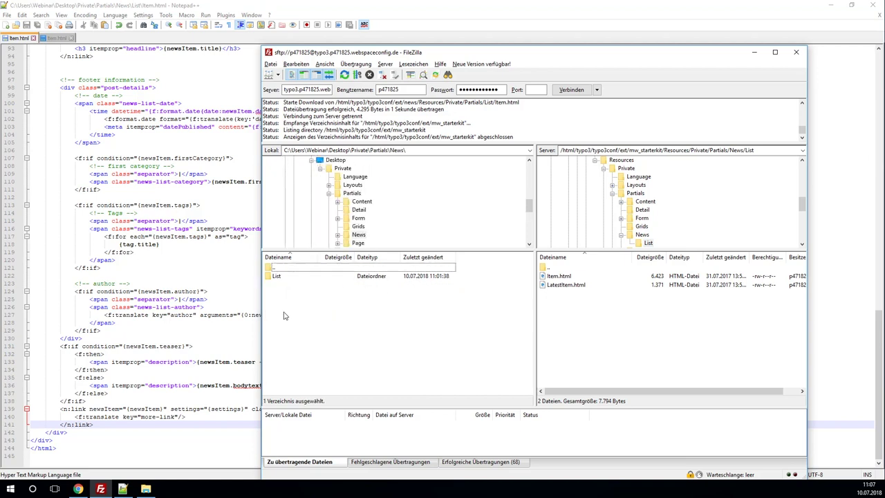
pyautogui.doubleClick(278, 278)
# - Upload the edited Item.html to the server's List folder, overwriting the existing file, and switch to the news page in Chrome
pyautogui.click(290, 278)
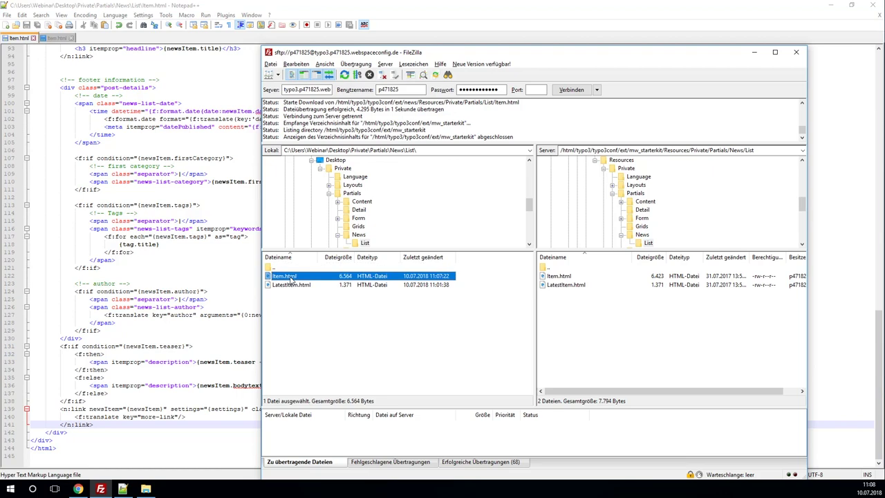
pyautogui.rightClick(304, 279)
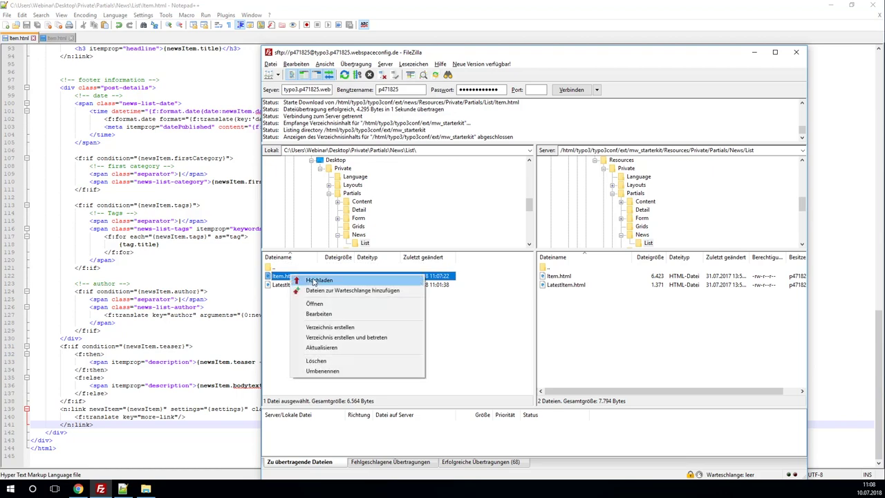
pyautogui.click(324, 280)
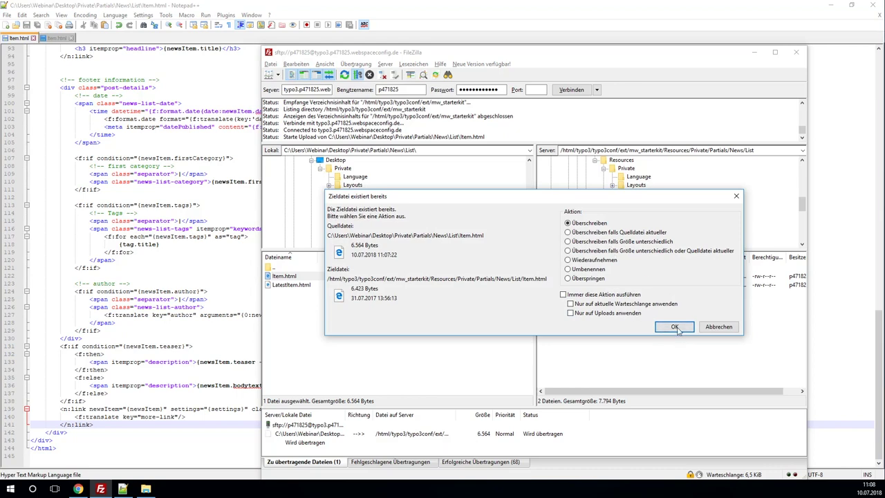
pyautogui.click(669, 329)
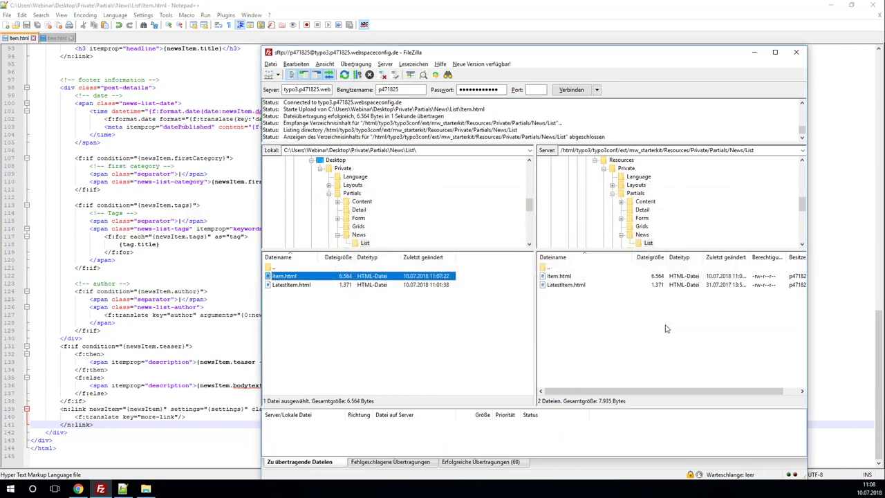
pyautogui.click(611, 332)
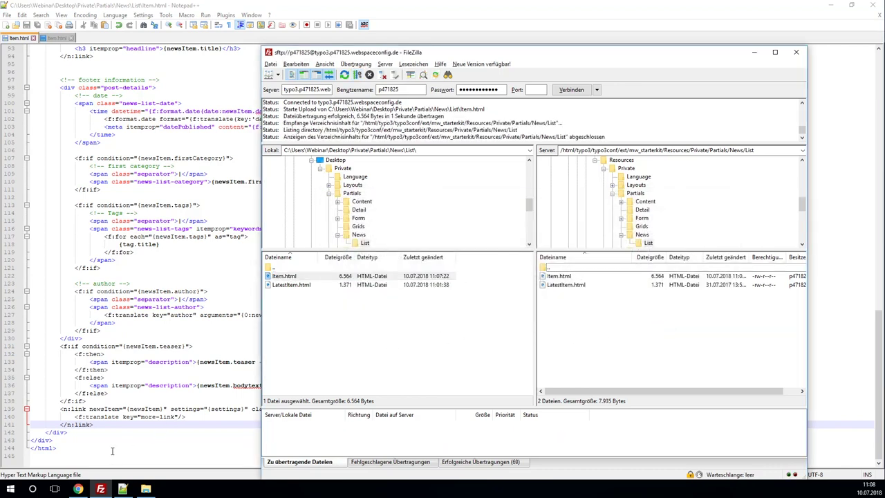
pyautogui.click(81, 489)
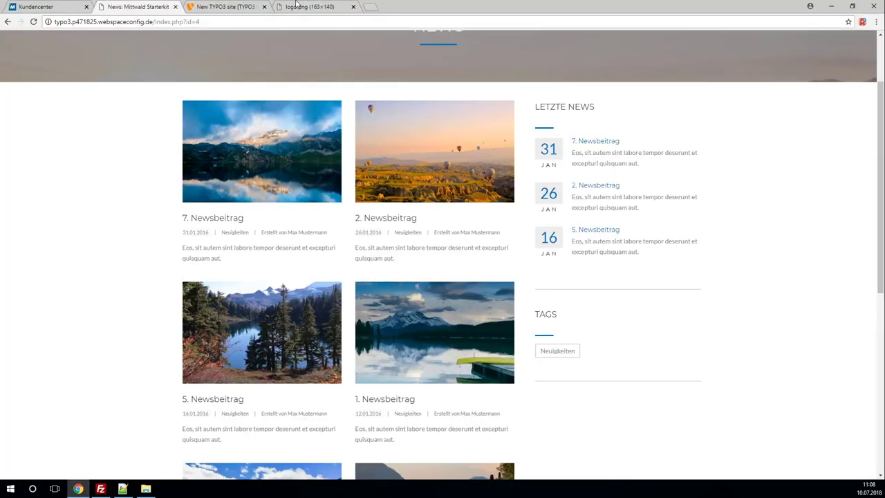
# - Clear all caches in the TYPO3 backend and reload the news page to check the more links under the list items
pyautogui.click(207, 7)
pyautogui.click(637, 43)
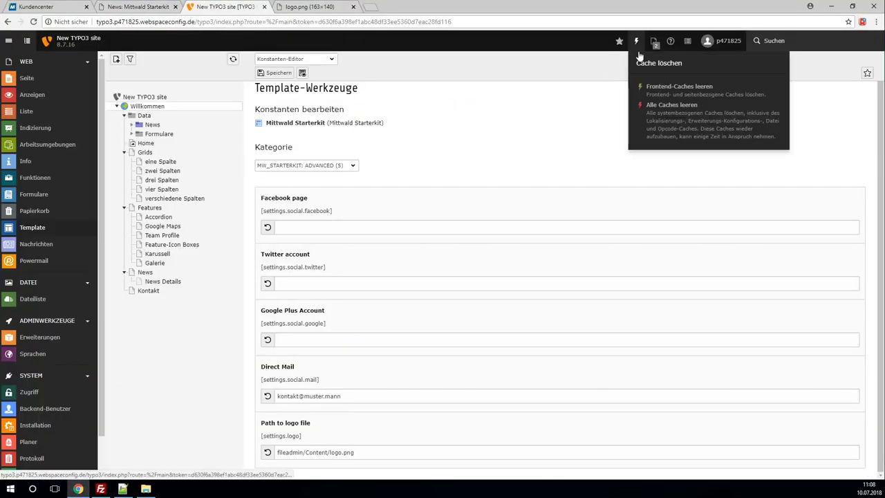
pyautogui.click(678, 117)
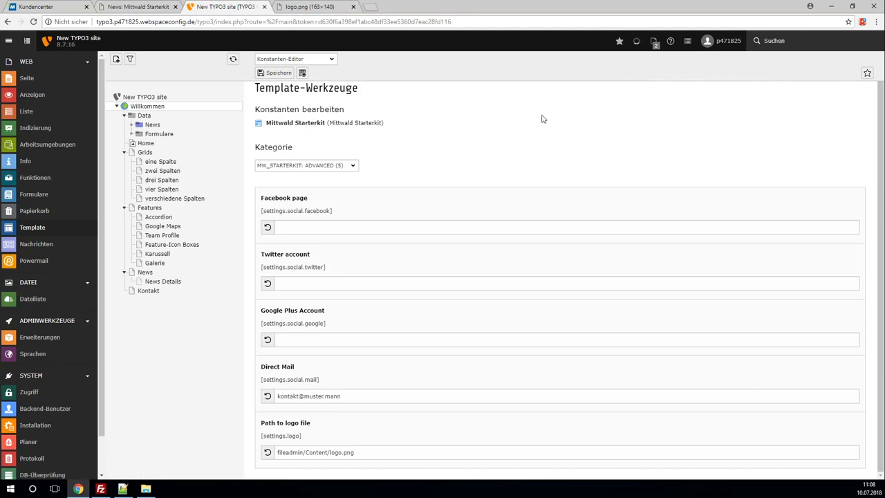
pyautogui.click(120, 6)
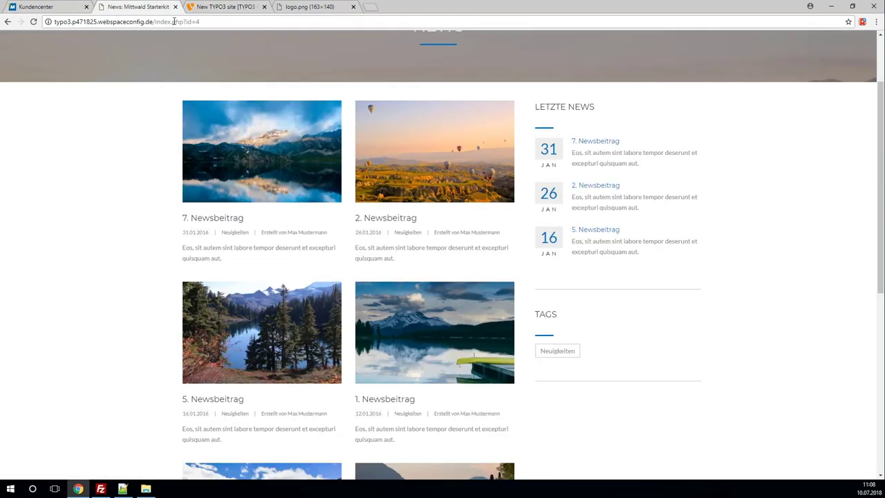
pyautogui.click(176, 22)
pyautogui.click(34, 22)
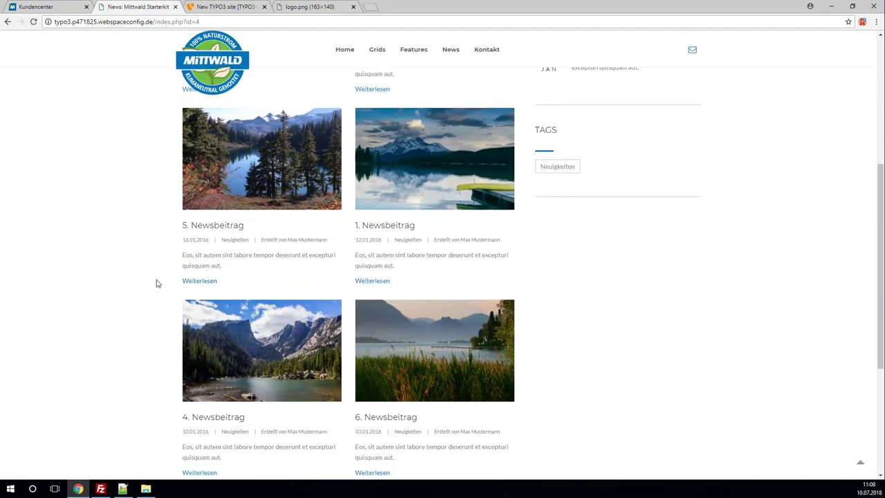
pyautogui.scroll(2, 156, 283)
pyautogui.scroll(2, 156, 283)
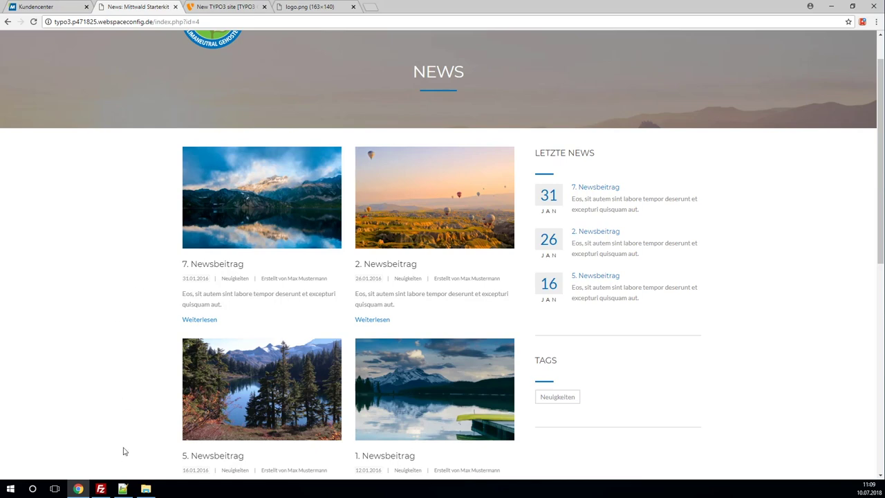
# - In Notepad++, add the line "<f:comment> Dies ist ein Kommentar </f:comments>" below the more-link block in Item.html and save the file
pyautogui.click(122, 489)
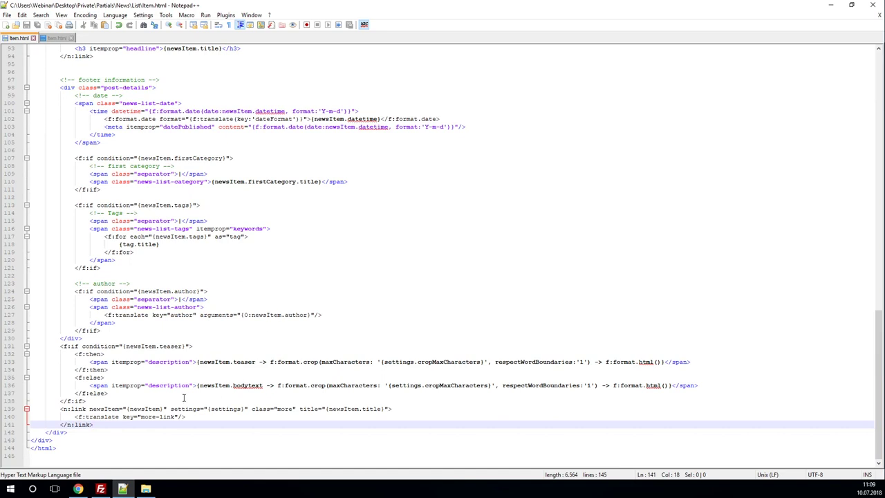
pyautogui.click(111, 424)
pyautogui.press('Return')
pyautogui.press('Tab')
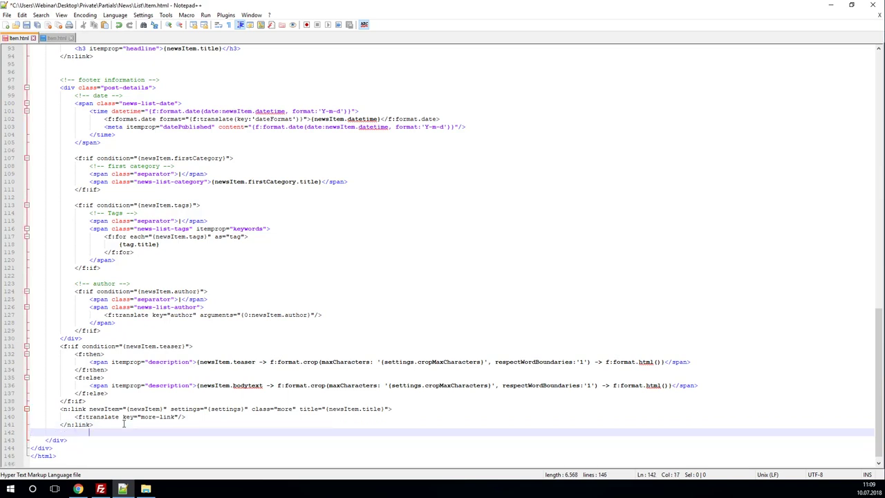
pyautogui.press('BackSpace')
pyautogui.write('<f:comment>')
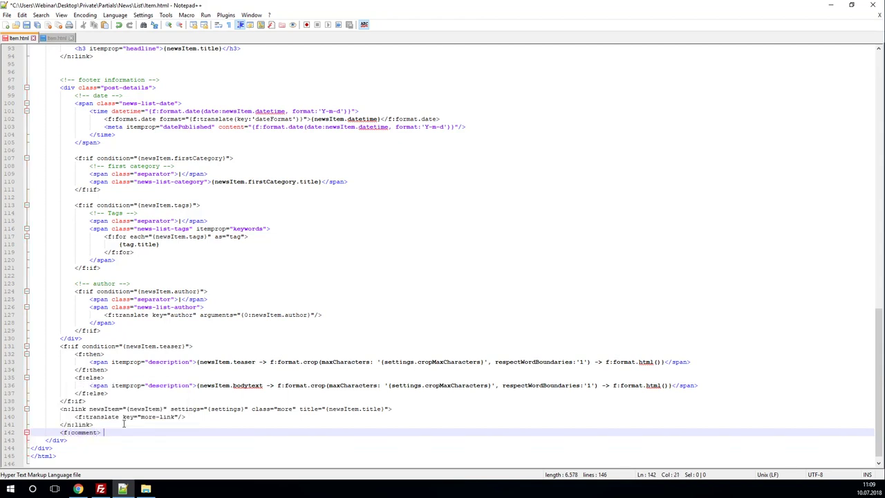
pyautogui.write(' Dies ist ein Kommentar <')
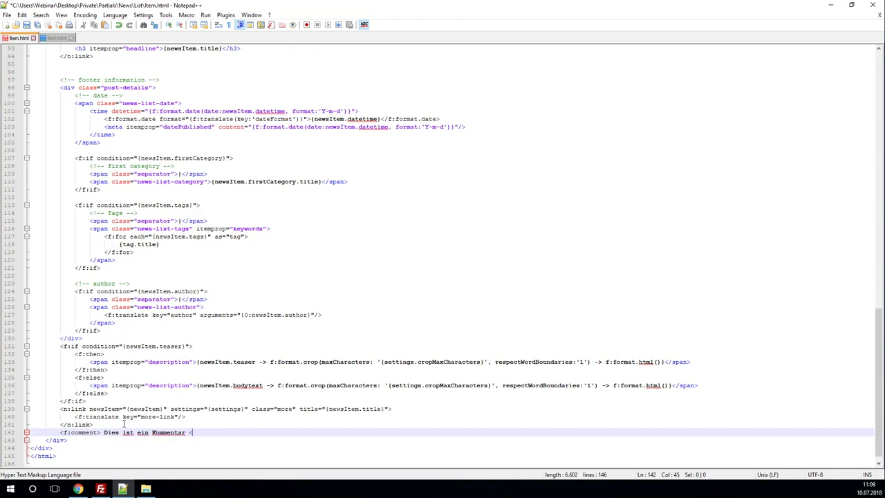
pyautogui.write('f')
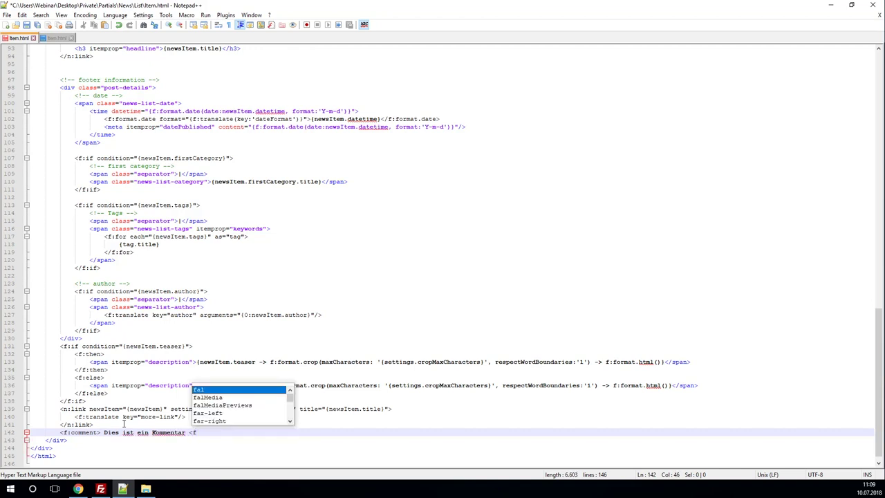
pyautogui.press('Left')
pyautogui.write('/')
pyautogui.write(':comment>')
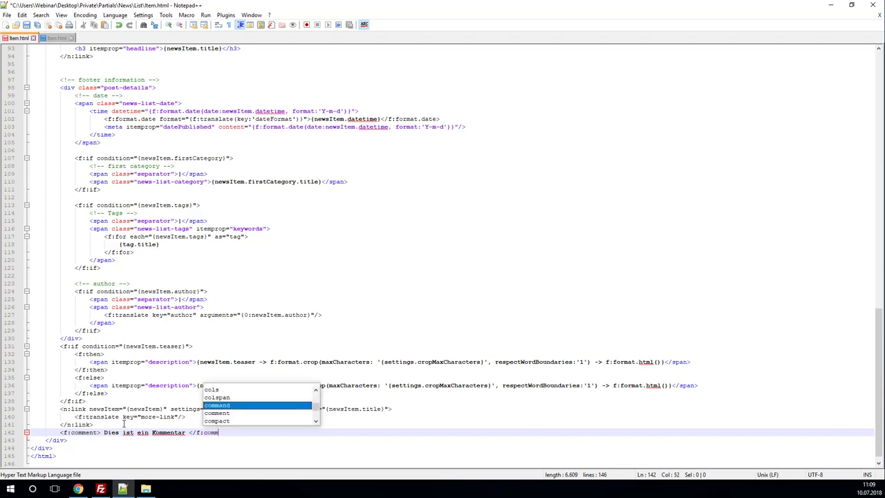
pyautogui.write('>')
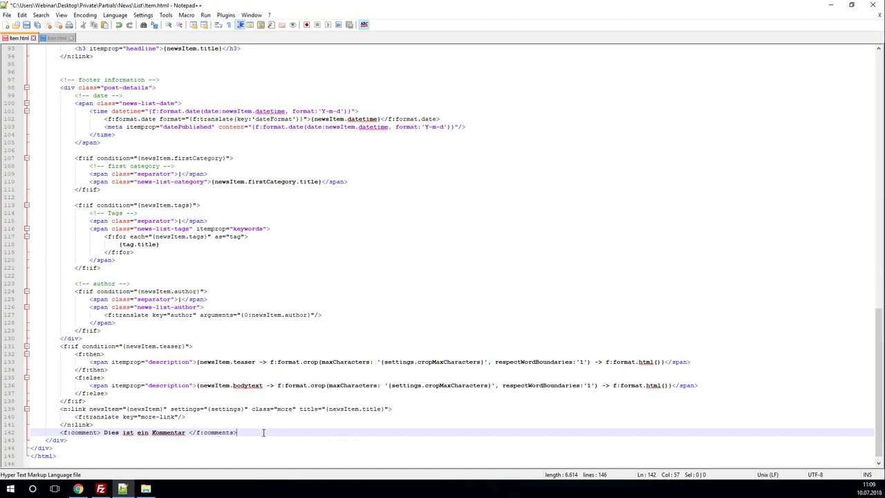
pyautogui.hotkey('ctrl', 's')
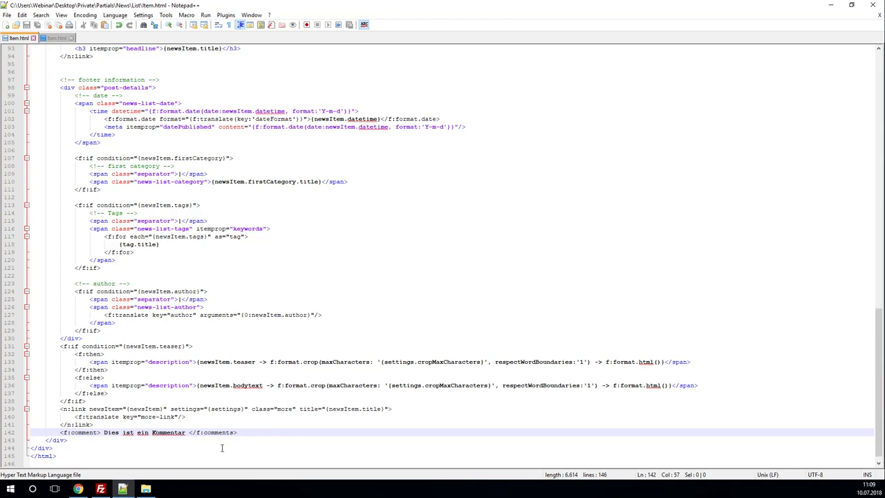
# - In FileZilla, upload the commented Item.html to the server's News/List folder, overwriting the existing file
pyautogui.click(101, 489)
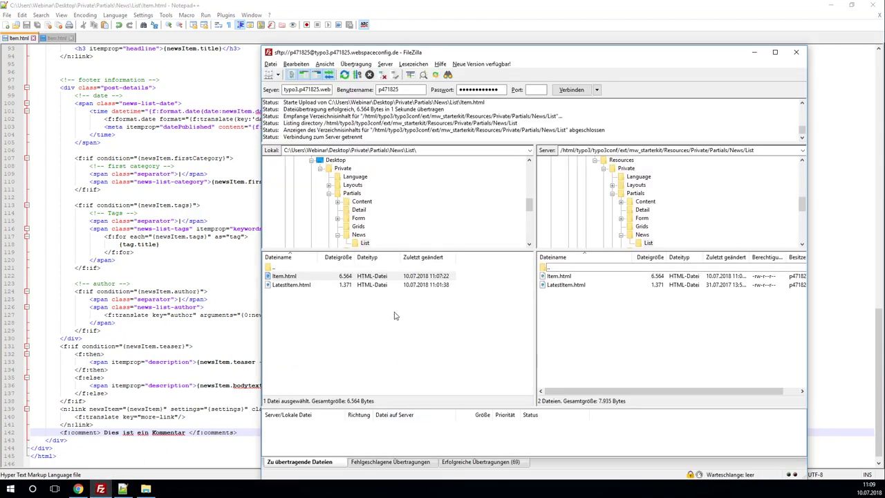
pyautogui.doubleClick(296, 276)
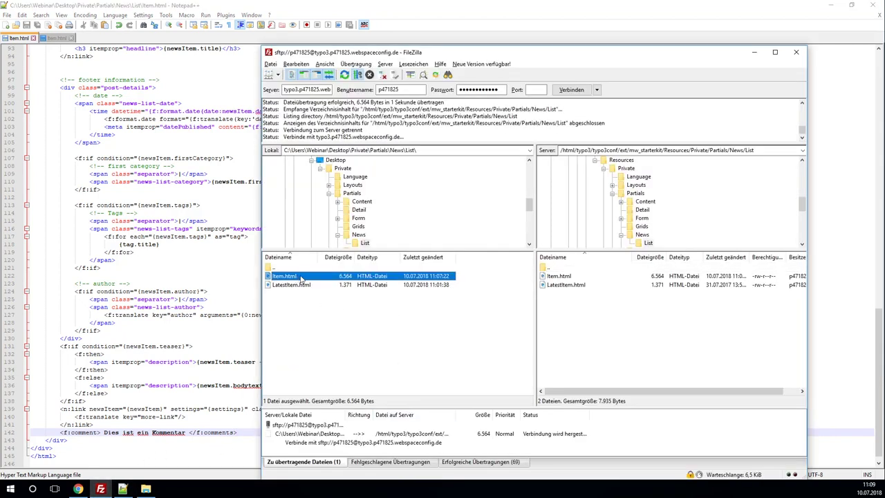
pyautogui.click(668, 326)
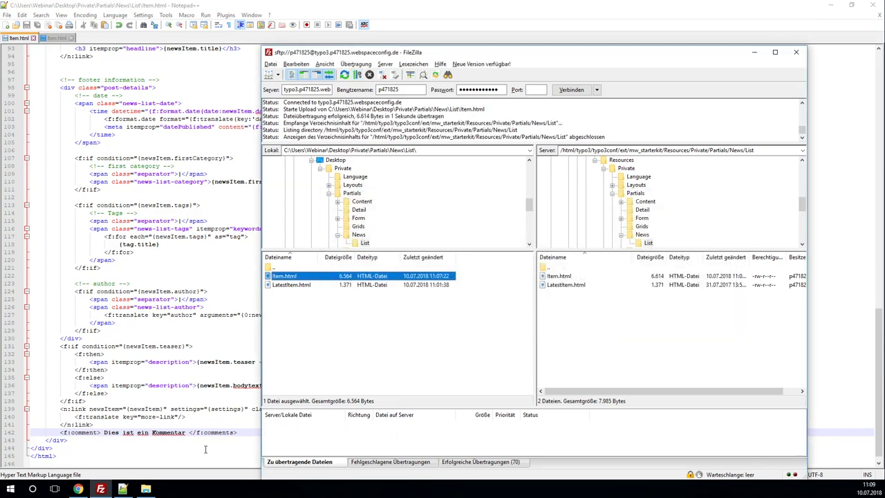
# - In Chrome, clear all TYPO3 caches again and reload the news page to test the template with the added comment
pyautogui.click(84, 489)
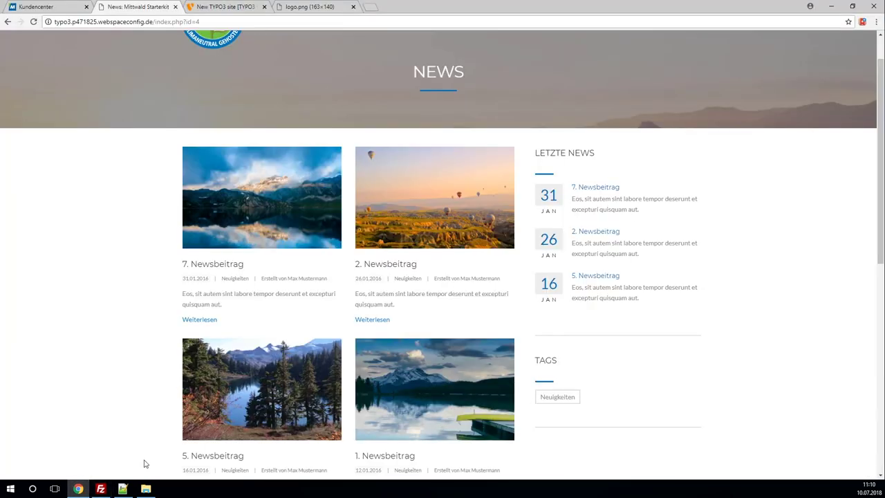
pyautogui.click(230, 6)
pyautogui.click(638, 45)
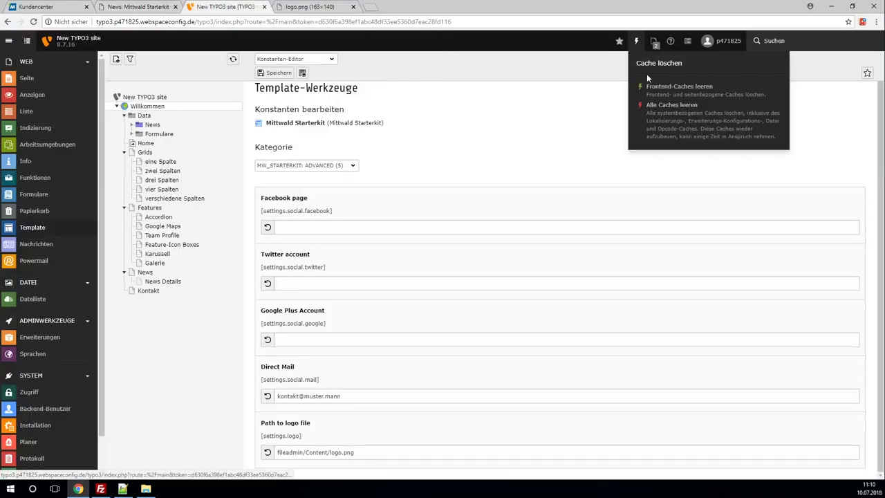
pyautogui.click(671, 125)
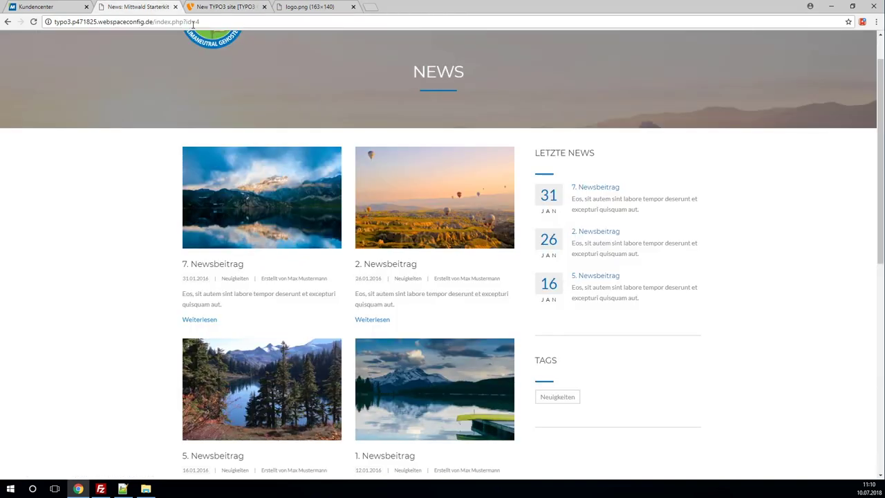
pyautogui.click(153, 6)
pyautogui.click(227, 21)
pyautogui.press('Return')
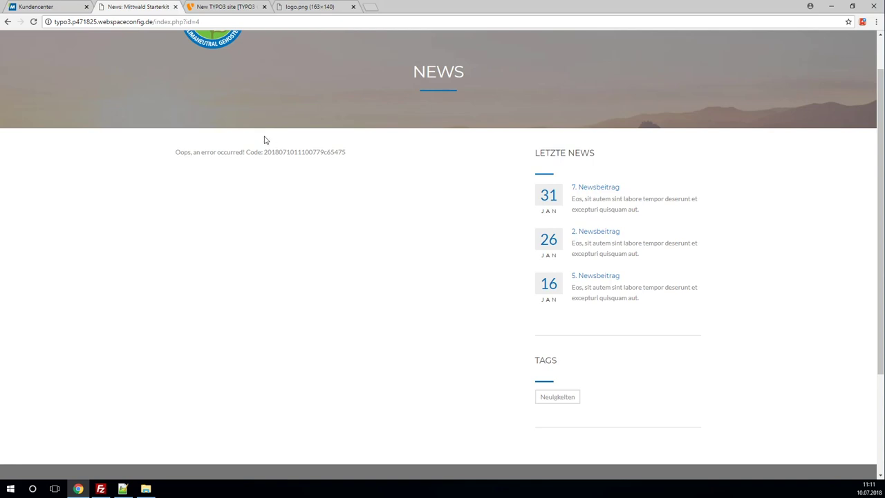
# - In the Mittwald Starterkit template's setup, set config.contentObjectExceptionHandler to 0
pyautogui.click(238, 8)
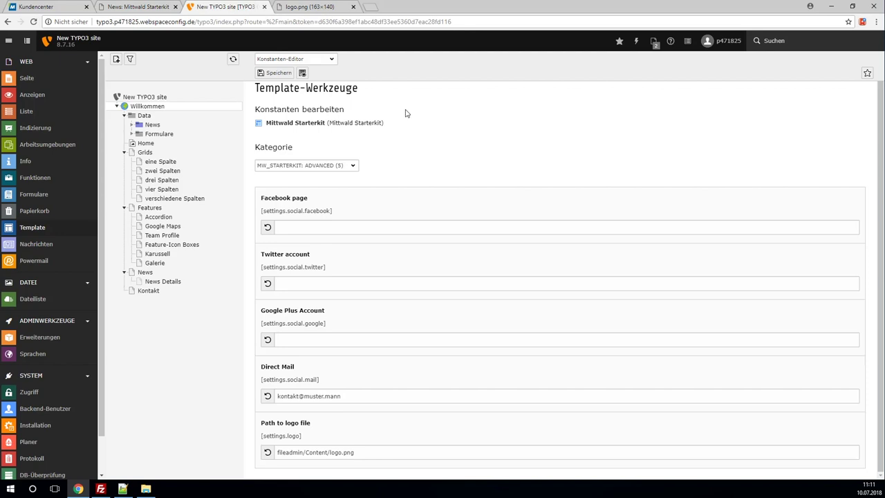
pyautogui.click(334, 61)
pyautogui.click(315, 77)
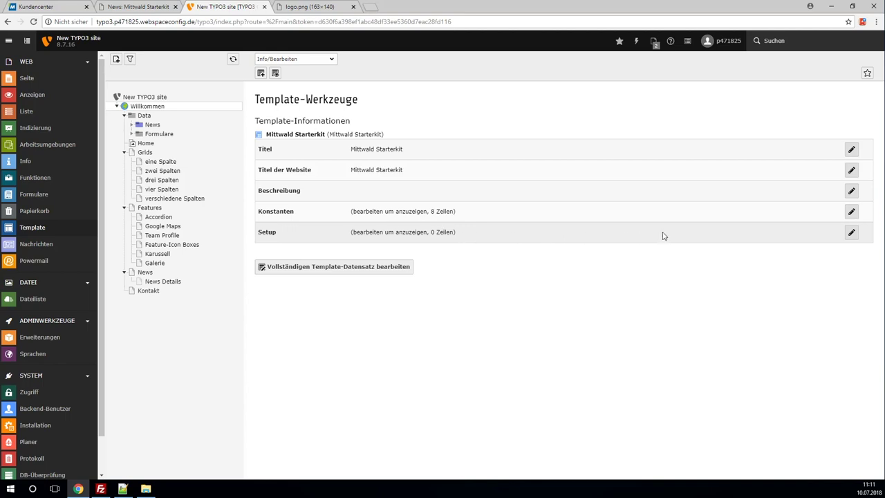
pyautogui.click(850, 234)
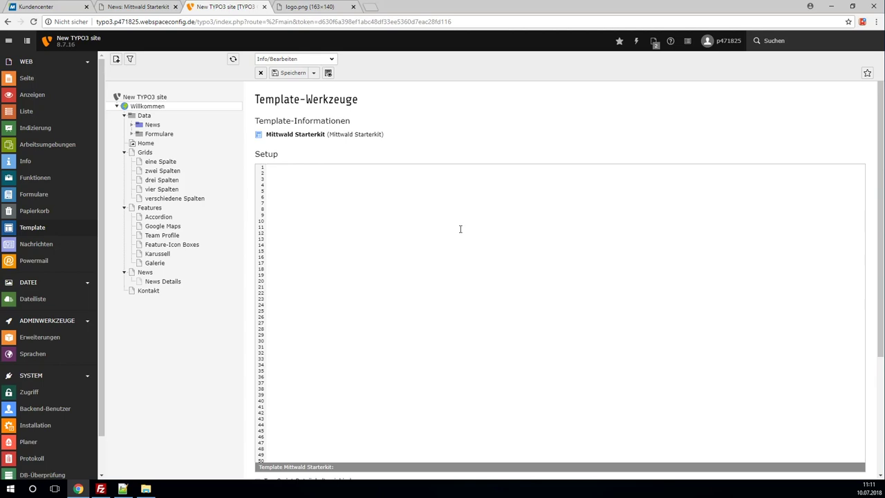
pyautogui.write('config.')
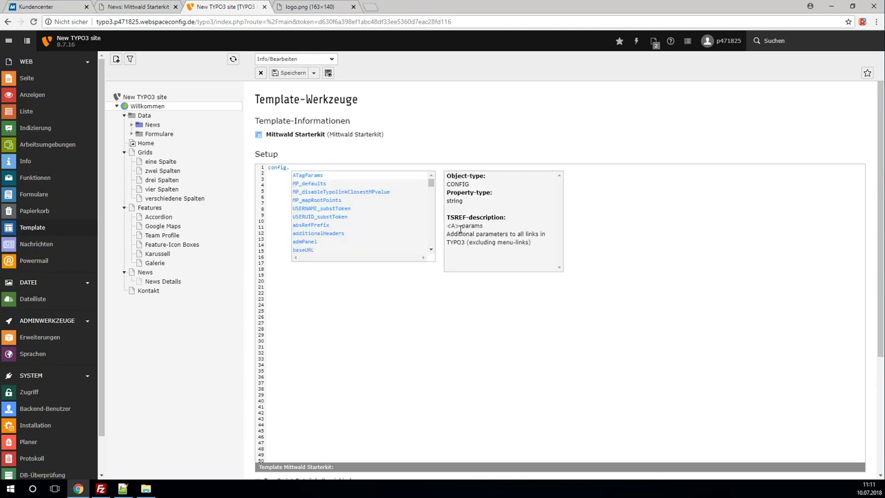
pyautogui.write('content')
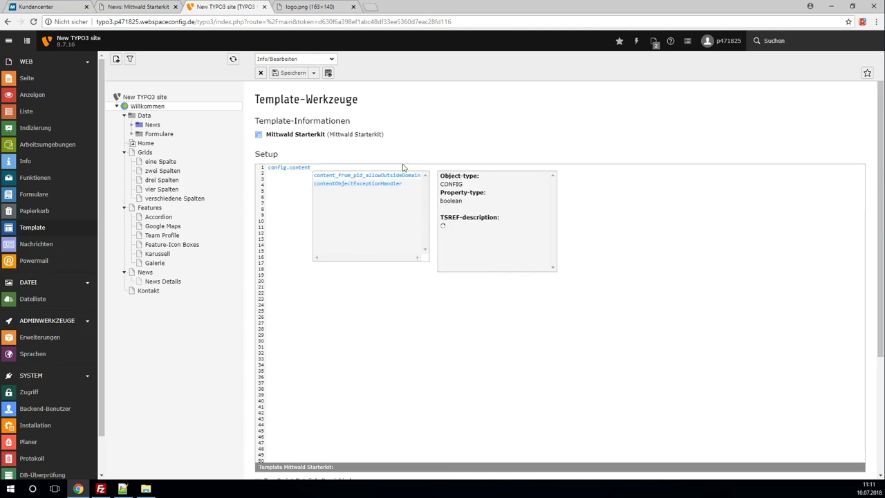
pyautogui.click(388, 186)
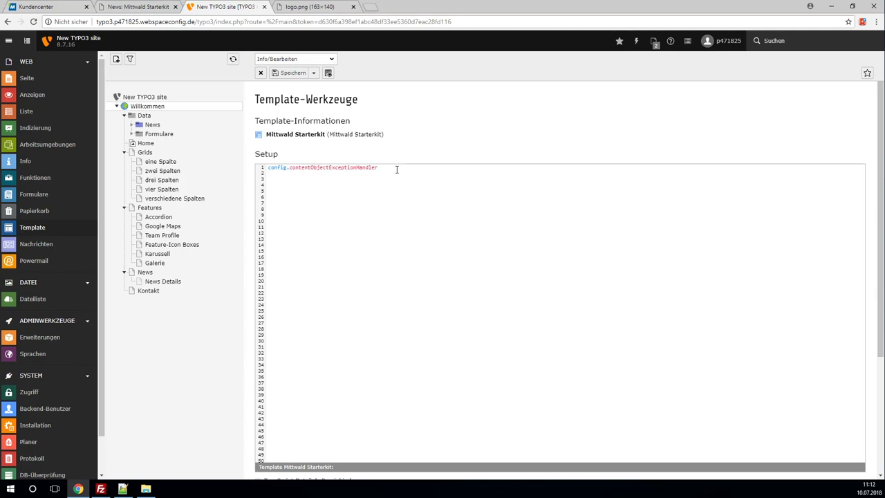
pyautogui.write('0')
# - Reload the news page and examine which ViewHelper and template line the detailed error message names
pyautogui.click(151, 7)
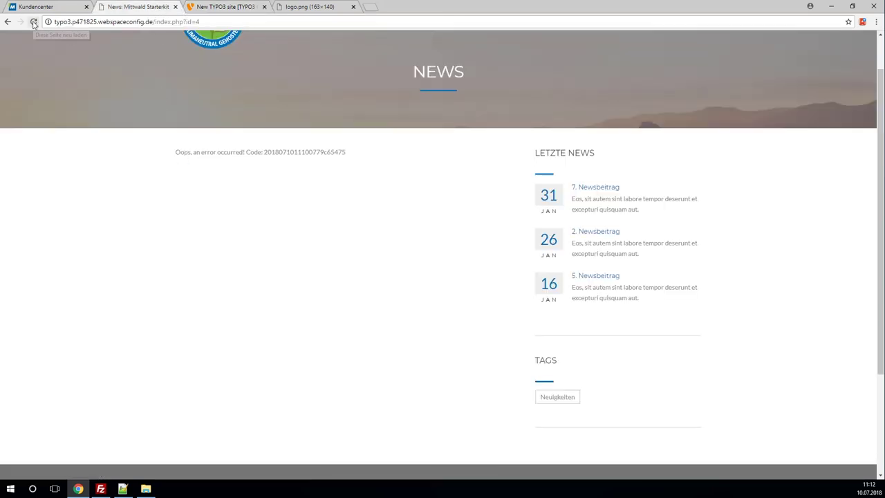
pyautogui.click(33, 22)
pyautogui.click(33, 22)
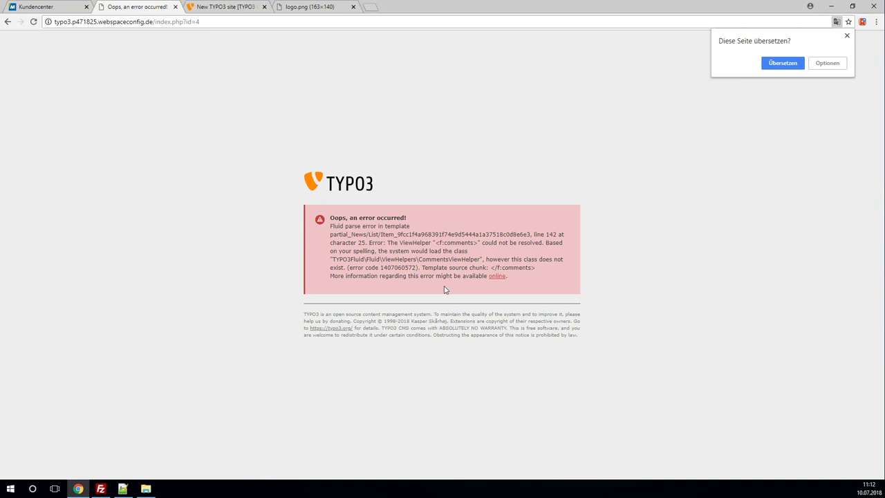
pyautogui.moveTo(477, 243); pyautogui.dragTo(445, 243)
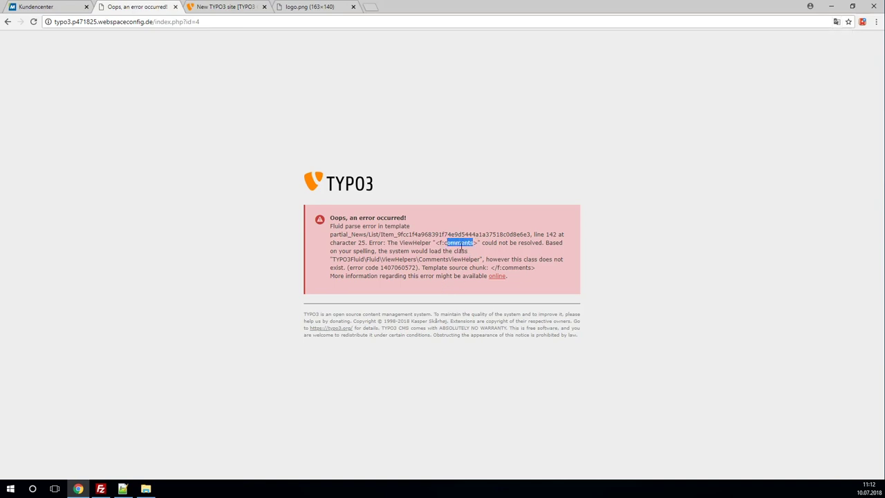
pyautogui.click(472, 244)
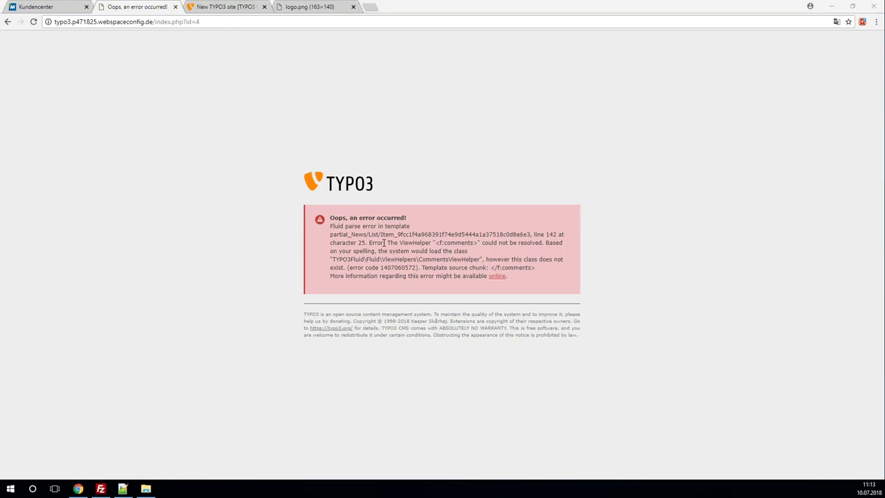
# - Correct the closing comment tag in Item.html to </f:comment>, save the file, and switch to FileZilla
pyautogui.hotkey('alt', 'Tab')
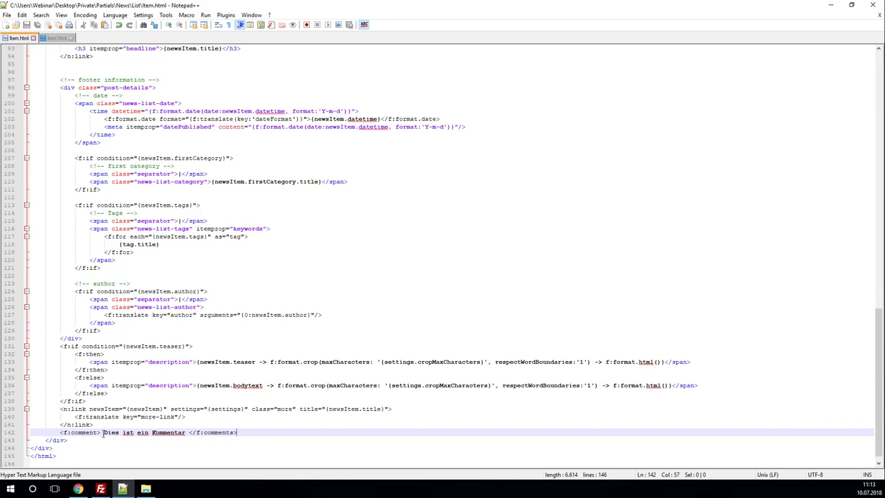
pyautogui.click(235, 432)
pyautogui.press('BackSpace')
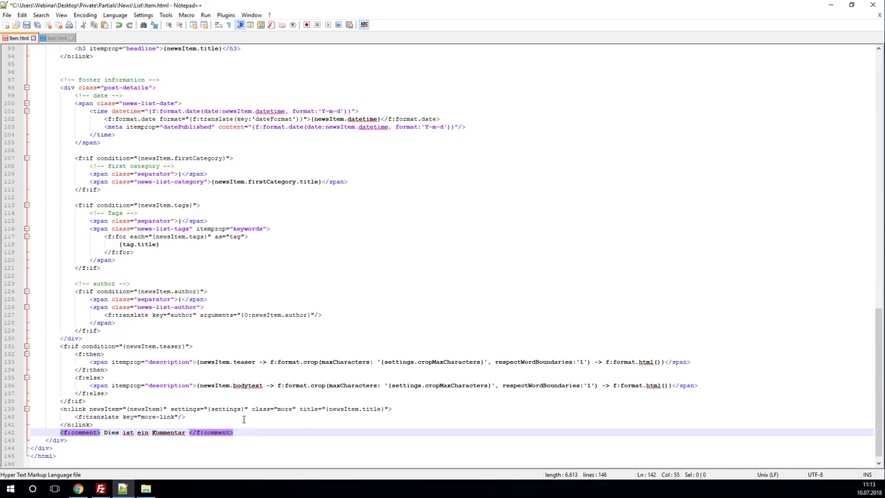
pyautogui.hotkey('ctrl', 's')
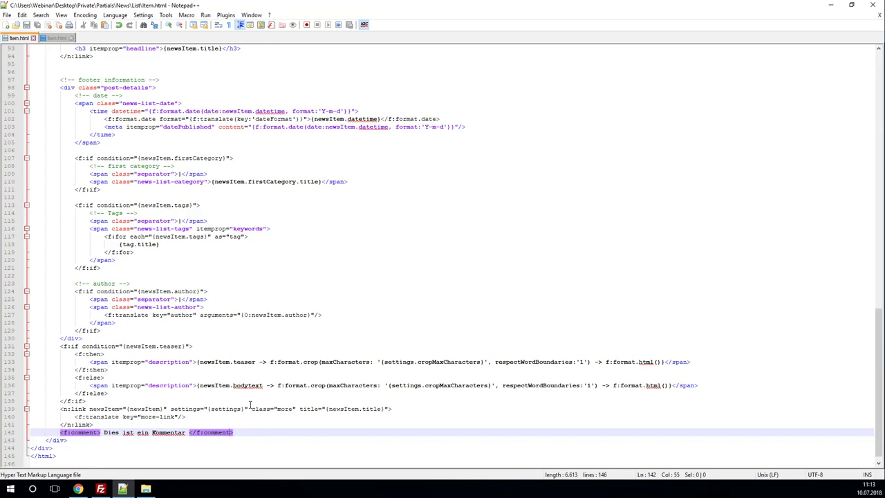
pyautogui.hotkey('alt', 'Tab')
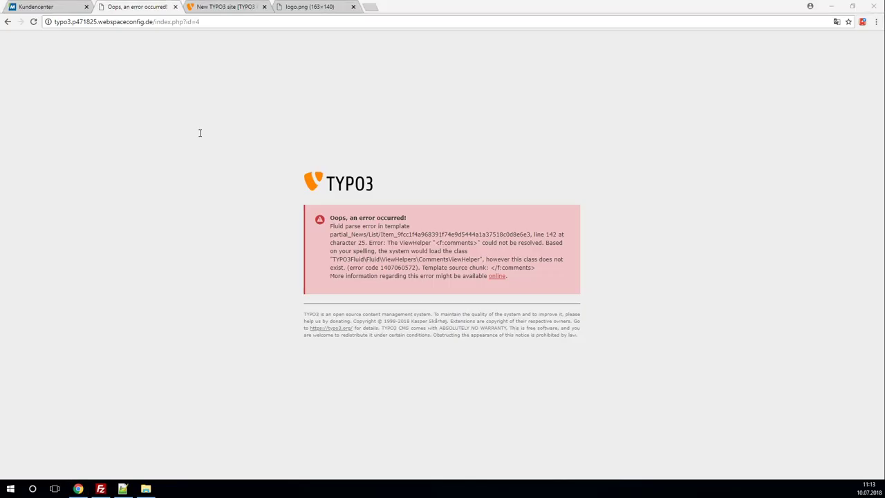
pyautogui.hotkey('alt', 'Tab')
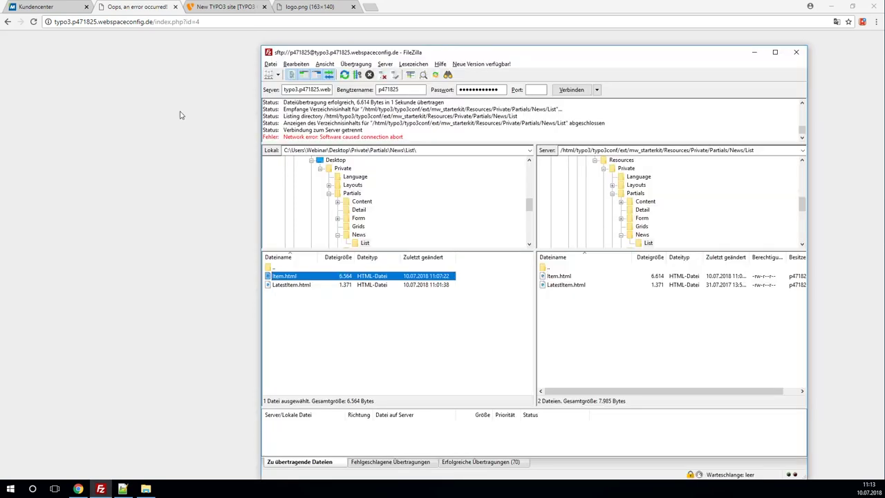
# - Upload the corrected Item.html to the server's Partials/News/List folder, overwriting the existing file
pyautogui.rightClick(316, 278)
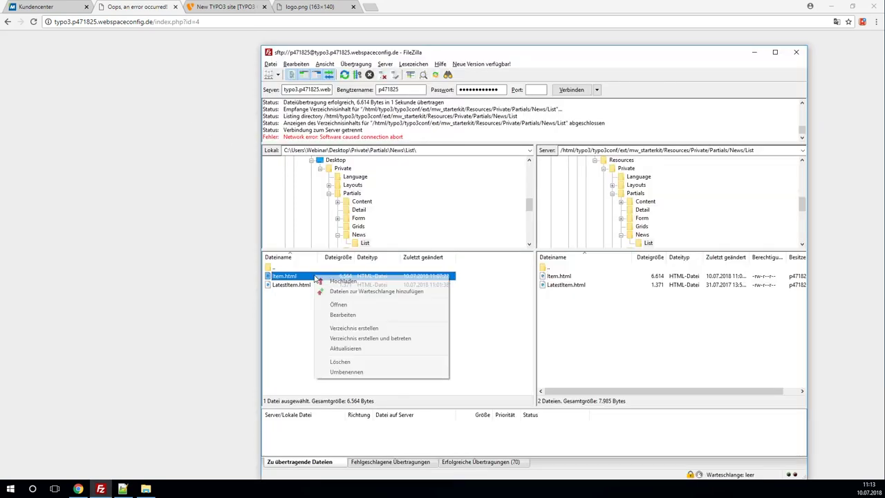
pyautogui.click(328, 280)
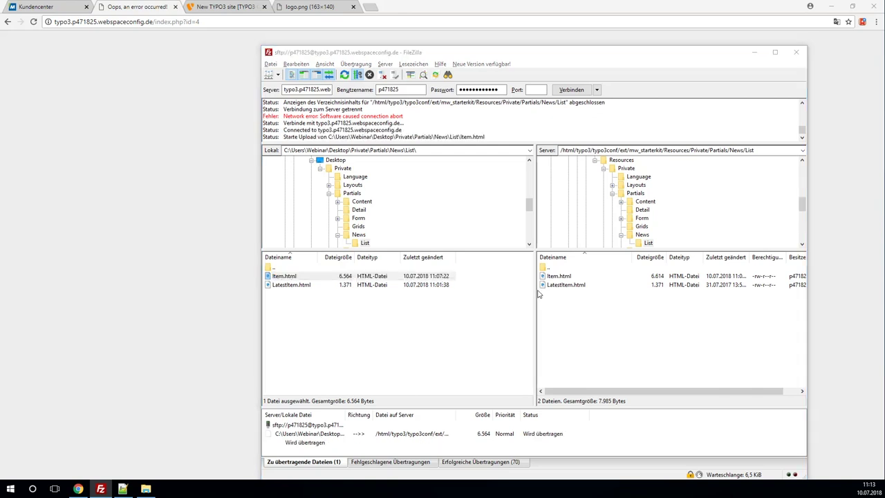
pyautogui.click(673, 326)
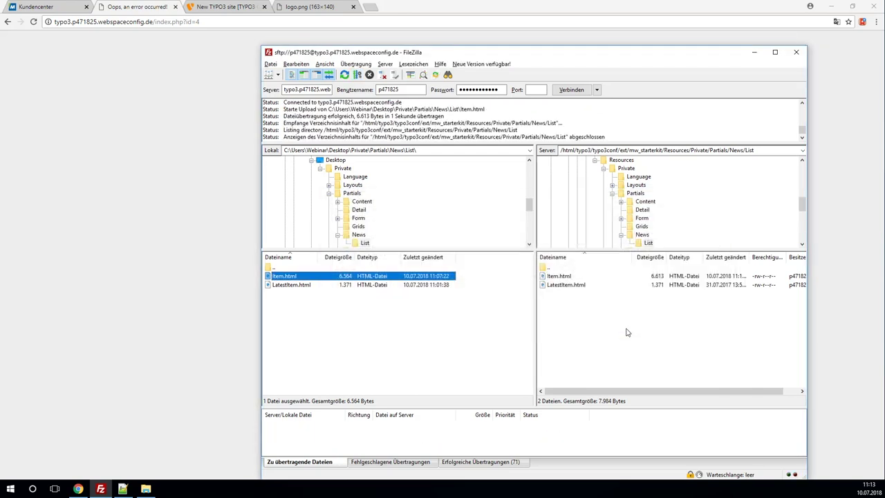
# - Switch to Chrome, clear all TYPO3 caches, and reload the news page to test the corrected template
pyautogui.click(199, 119)
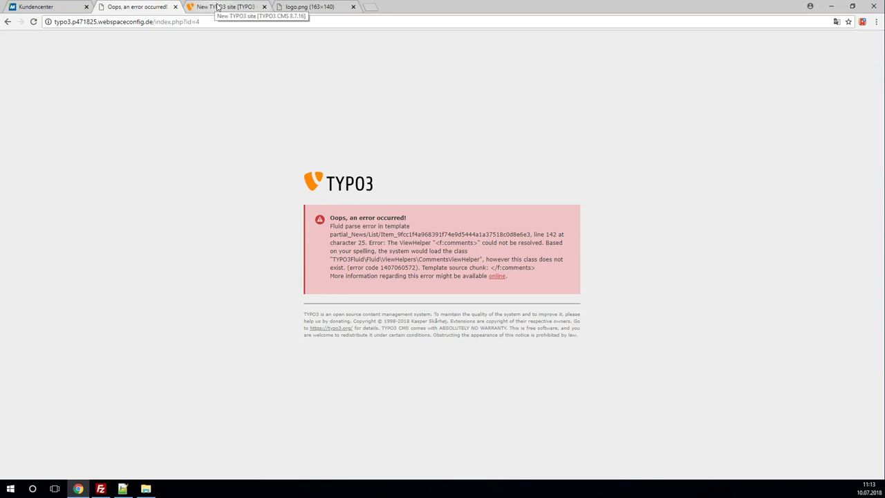
pyautogui.click(216, 6)
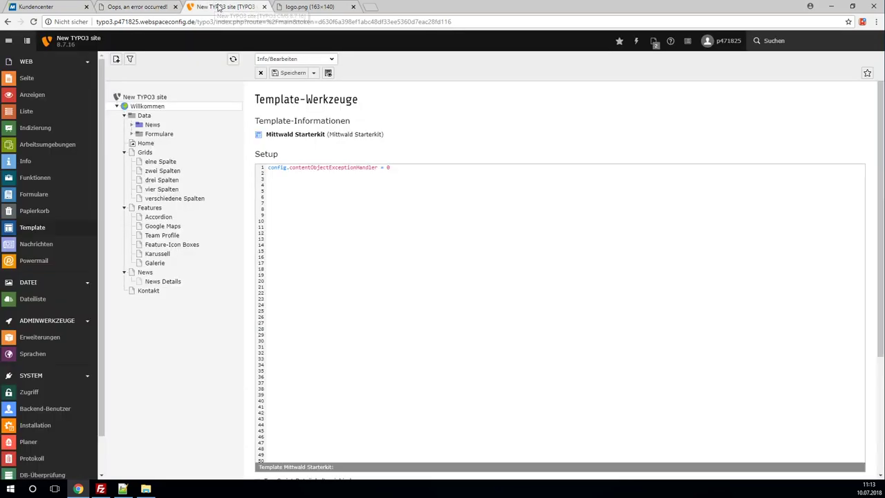
pyautogui.click(636, 41)
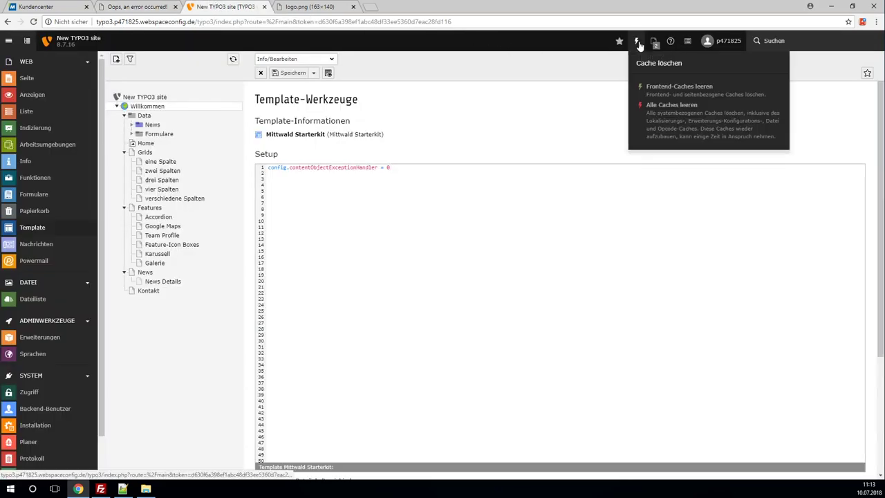
pyautogui.click(667, 108)
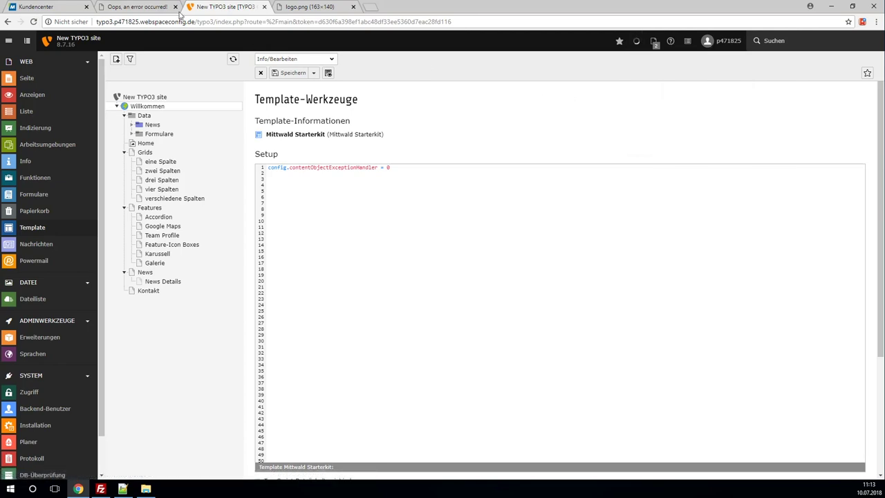
pyautogui.click(114, 8)
pyautogui.click(34, 23)
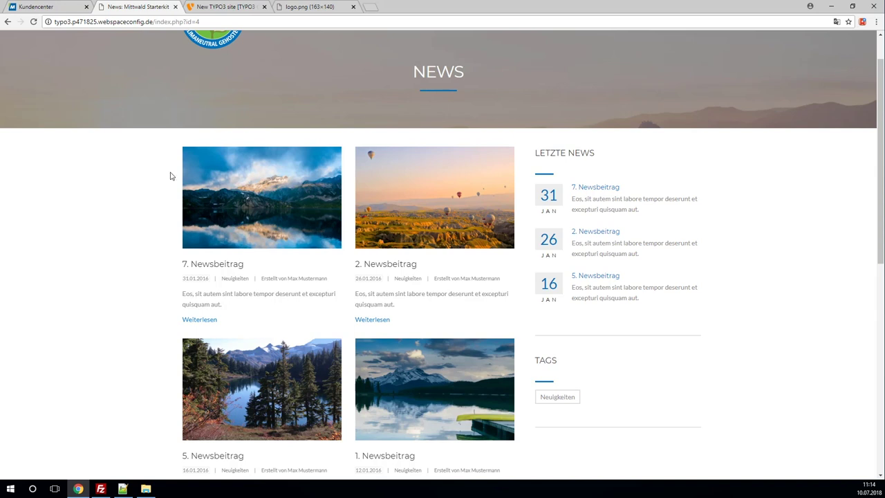
# - In the TYPO3 backend's extension manager, filter the installed extensions by "cal" and start activating Calendar Base
pyautogui.click(237, 7)
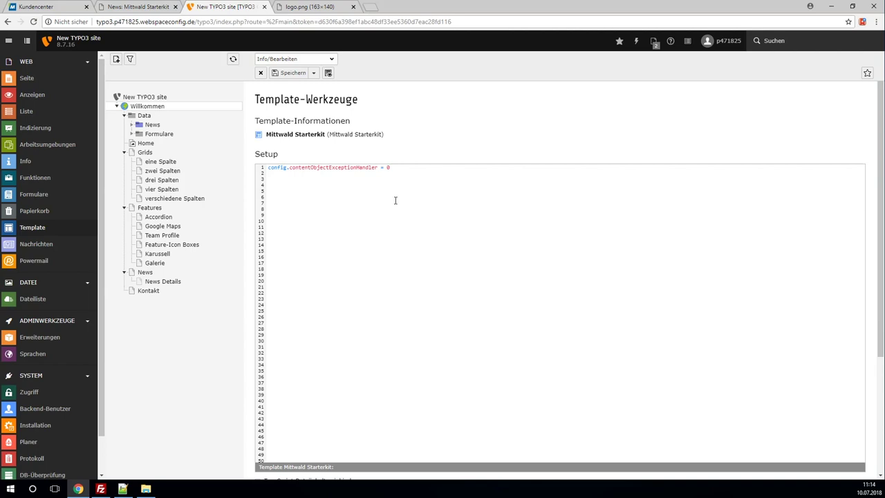
pyautogui.click(46, 339)
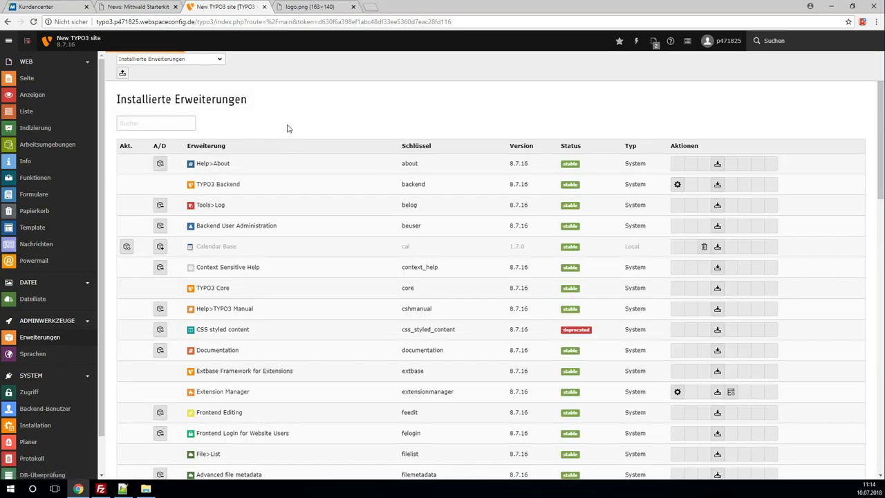
pyautogui.click(171, 122)
pyautogui.write('cal')
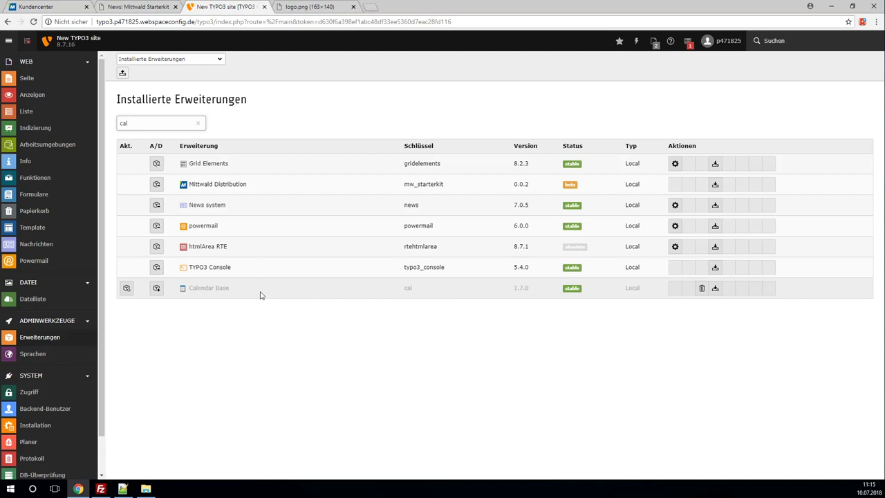
pyautogui.click(158, 289)
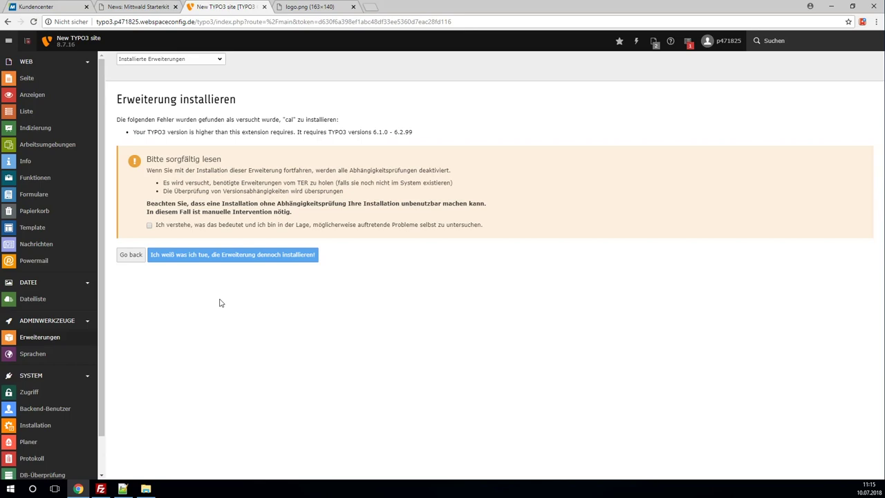
# - Accept the risk notice about the skipped dependency checks and install the cal extension anyway
pyautogui.moveTo(371, 131); pyautogui.dragTo(416, 136)
pyautogui.click(419, 135)
pyautogui.click(149, 226)
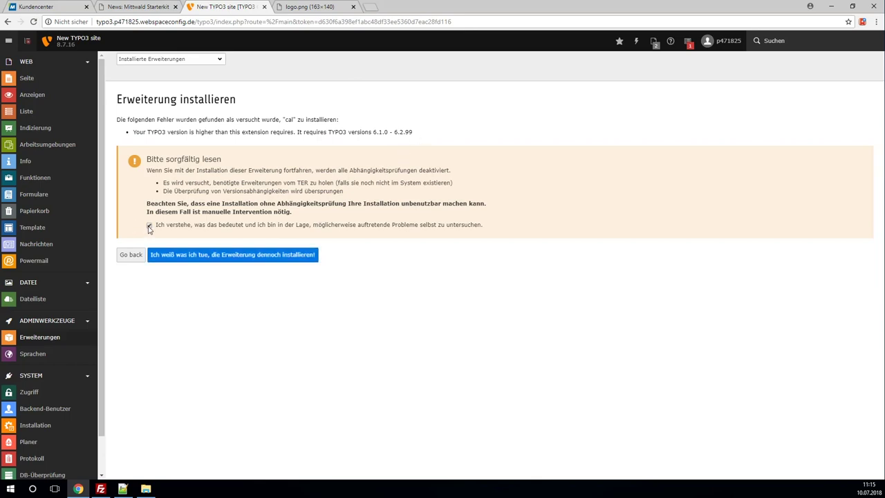
pyautogui.click(237, 255)
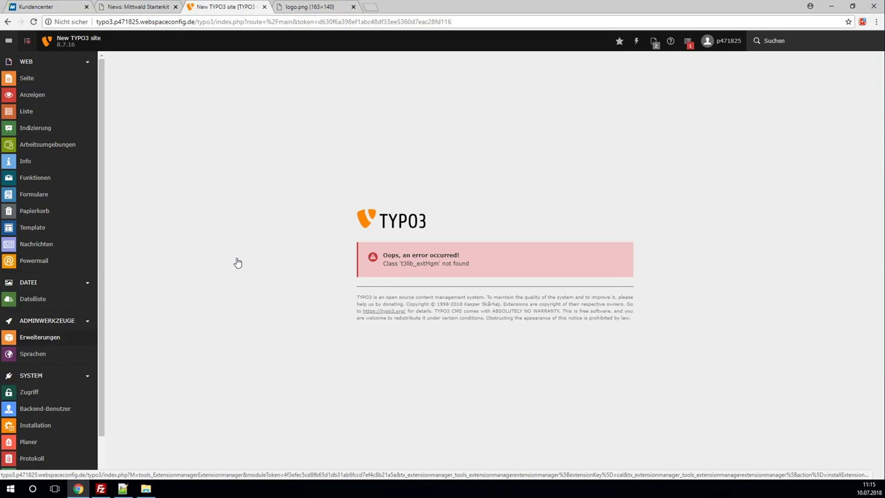
# - Check whether the backend's page module, the frontend news page and the extension manager still load
pyautogui.click(49, 78)
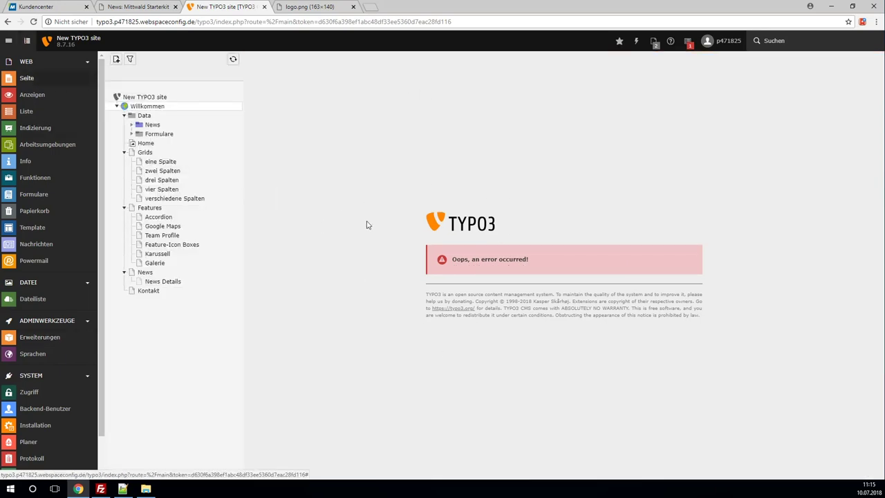
pyautogui.click(152, 8)
pyautogui.click(201, 22)
pyautogui.press('Return')
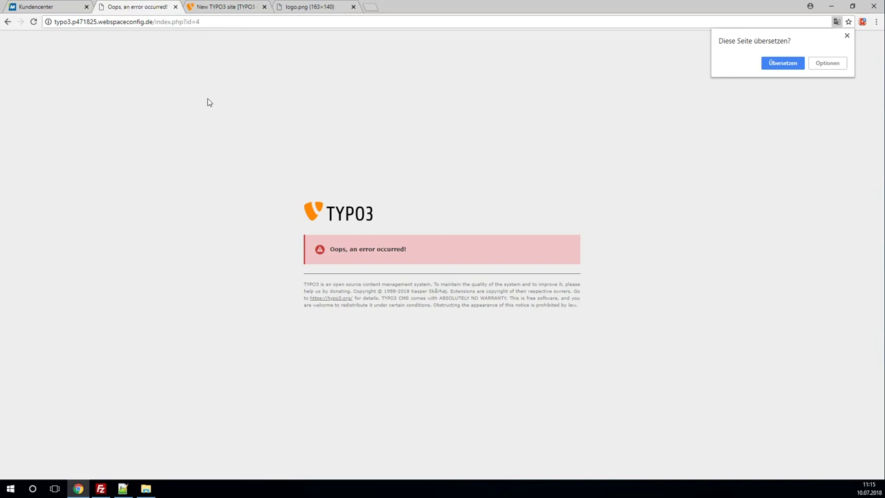
pyautogui.click(220, 7)
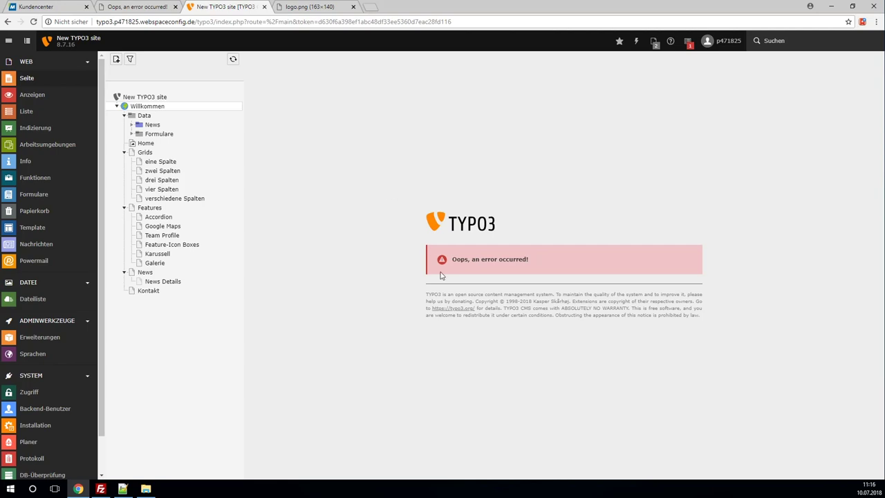
pyautogui.click(21, 337)
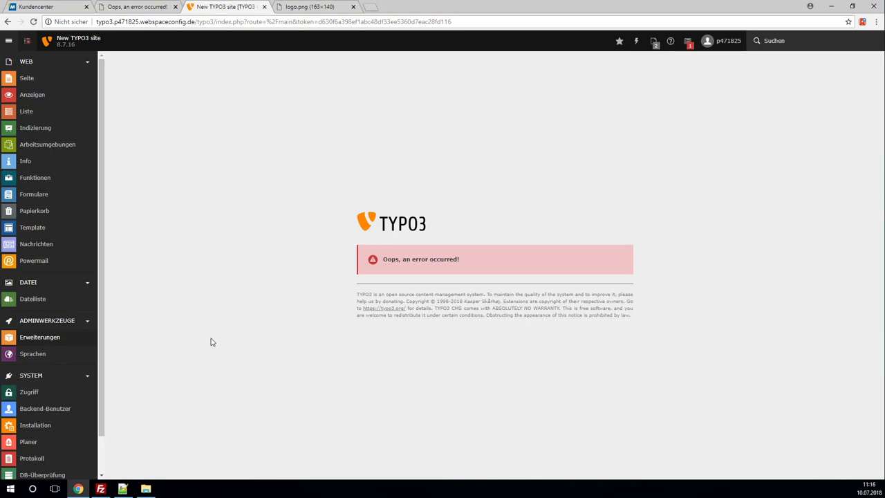
# - Switch to FileZilla and go to the server's /html/typo3/typo3conf folder
pyautogui.click(101, 489)
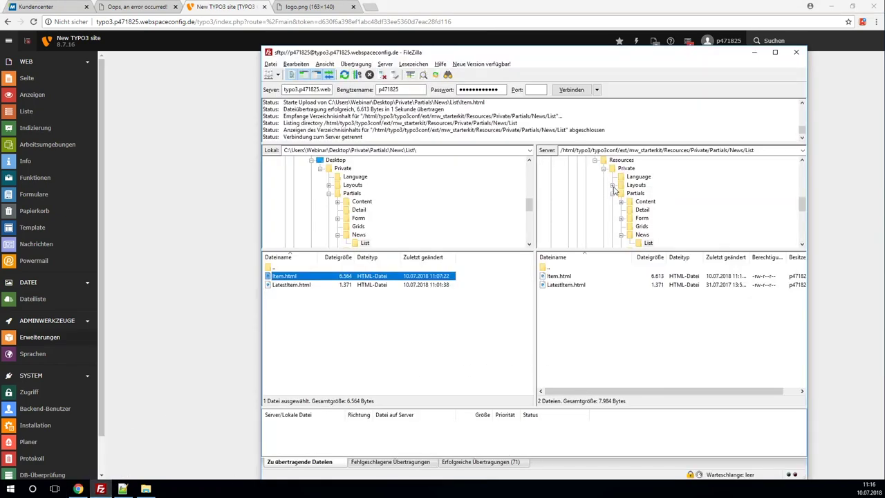
pyautogui.scroll(2, 615, 199)
pyautogui.scroll(1, 614, 201)
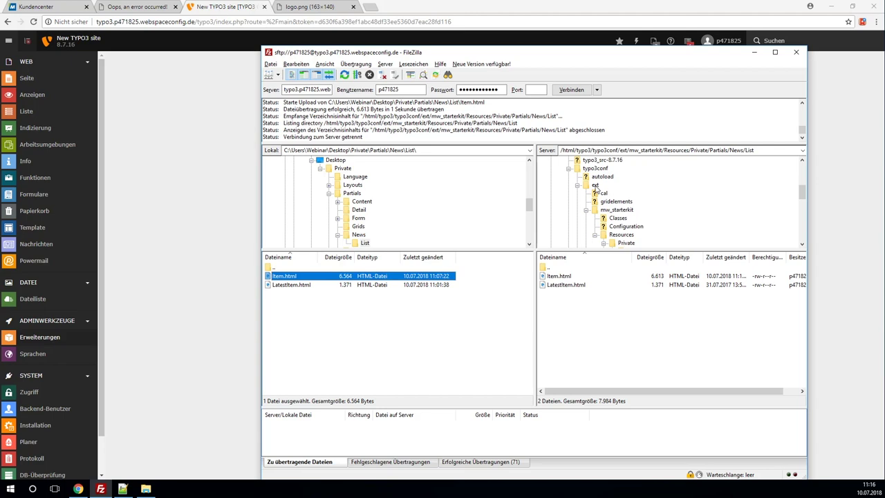
pyautogui.click(595, 185)
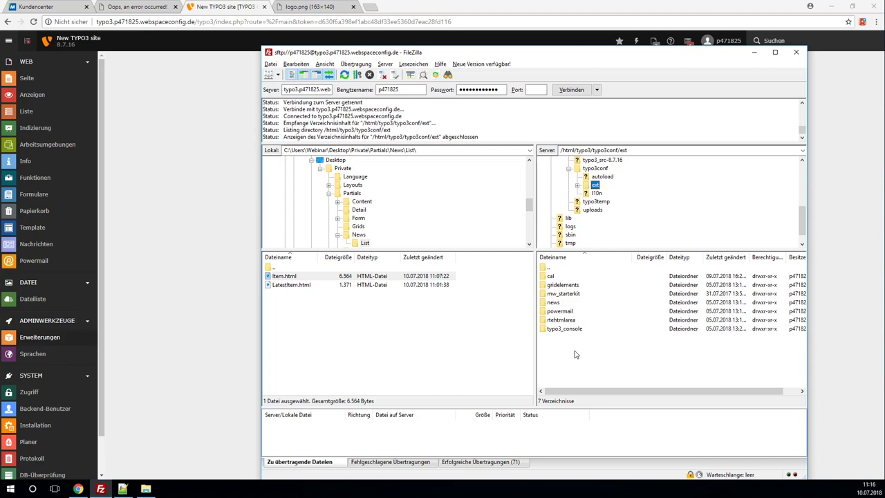
pyautogui.doubleClick(551, 268)
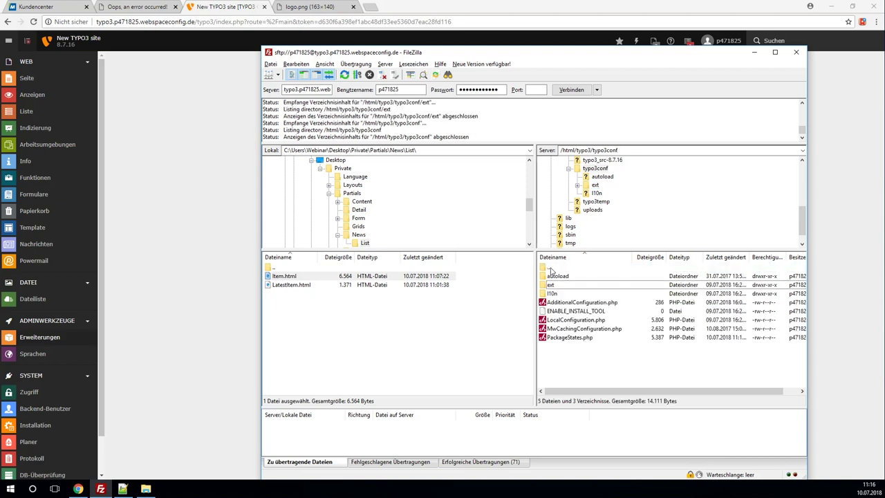
# - Download PackageStates.php from the typo3conf folder to the local Desktop
pyautogui.click(339, 161)
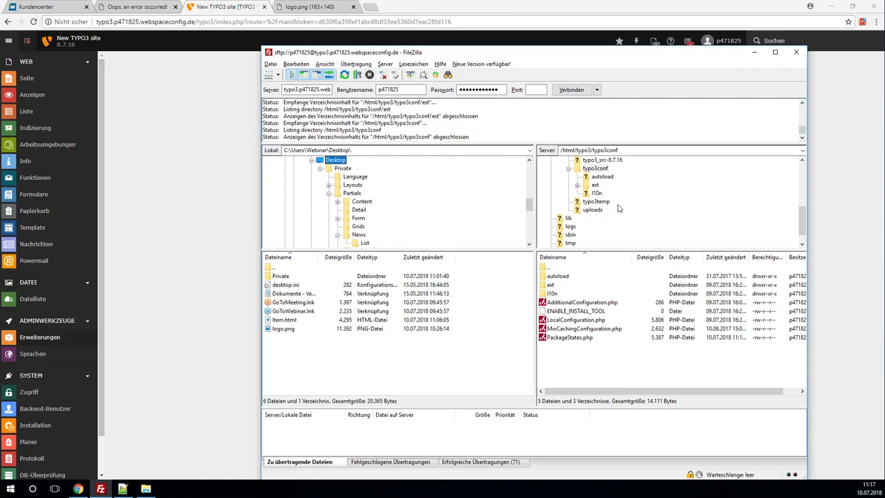
pyautogui.click(569, 338)
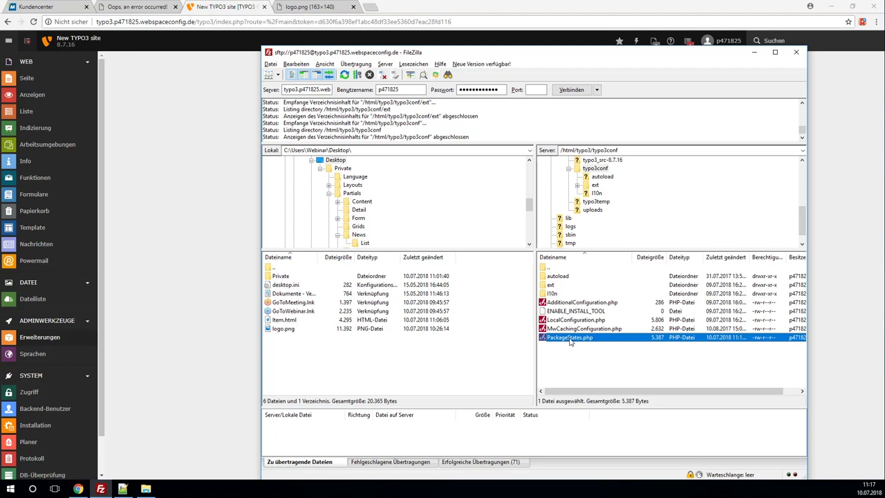
pyautogui.rightClick(570, 340)
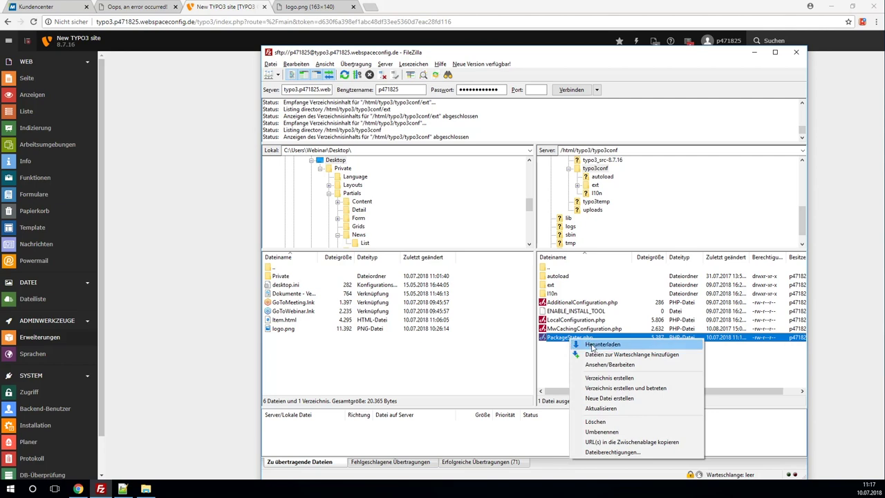
pyautogui.click(592, 345)
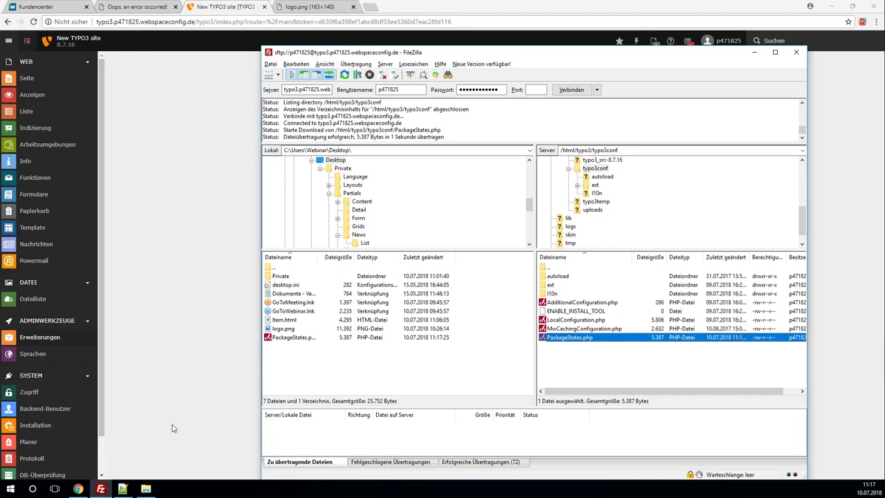
# - Open the downloaded PackageStates.php from the Desktop folder in Notepad++ and maximize the editor window
pyautogui.click(146, 489)
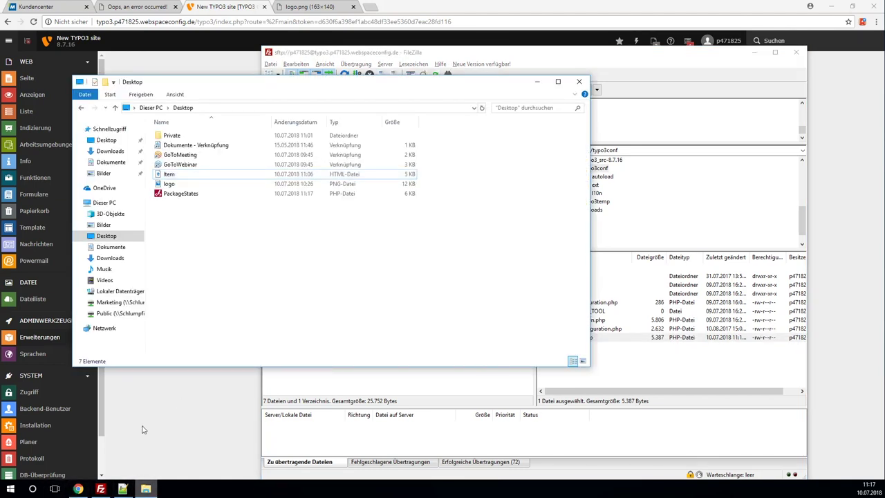
pyautogui.rightClick(196, 290)
pyautogui.click(176, 337)
pyautogui.click(122, 489)
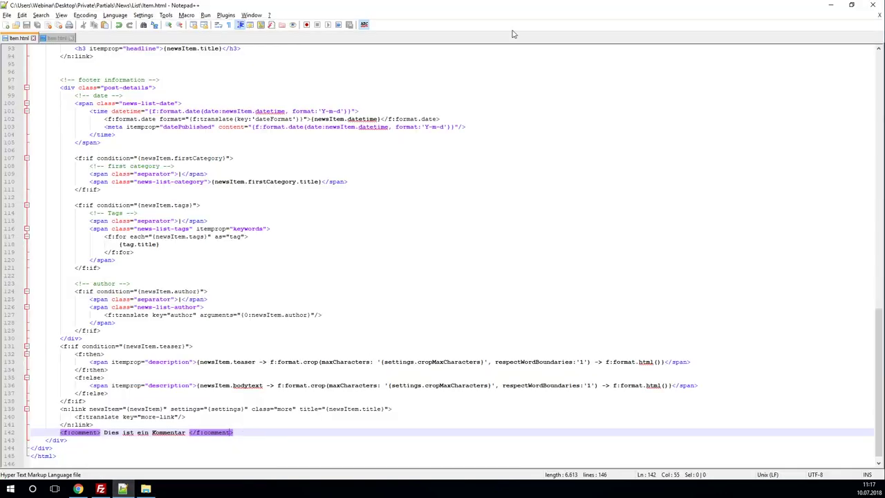
pyautogui.press('super+Down')
pyautogui.moveTo(196, 197); pyautogui.dragTo(501, 87)
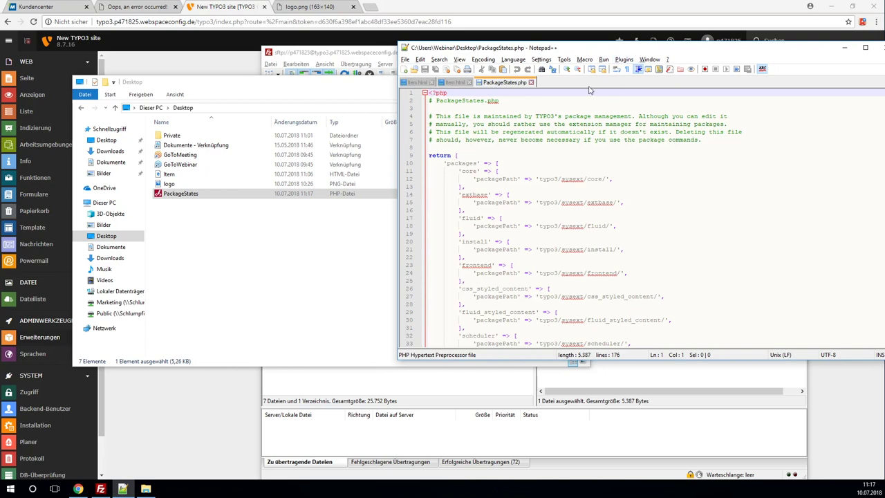
pyautogui.moveTo(643, 48); pyautogui.dragTo(414, 1)
pyautogui.click(291, 137)
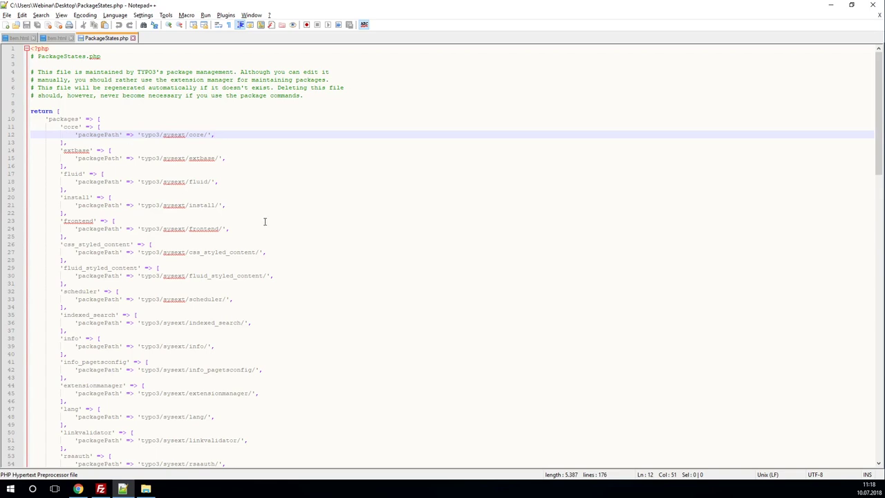
# - Delete the complete 'cal' package entry near the end of PackageStates.php, including its leftover blank line, and save the file
pyautogui.scroll(-11, 264, 221)
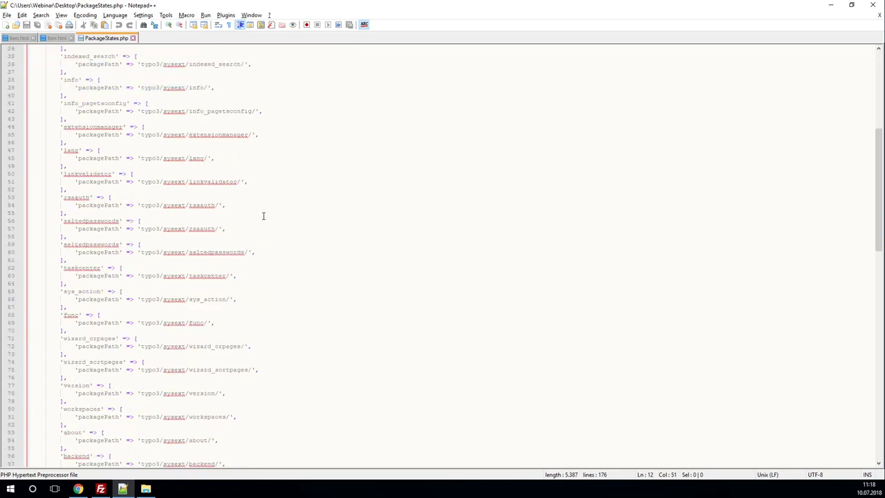
pyautogui.scroll(-14, 264, 216)
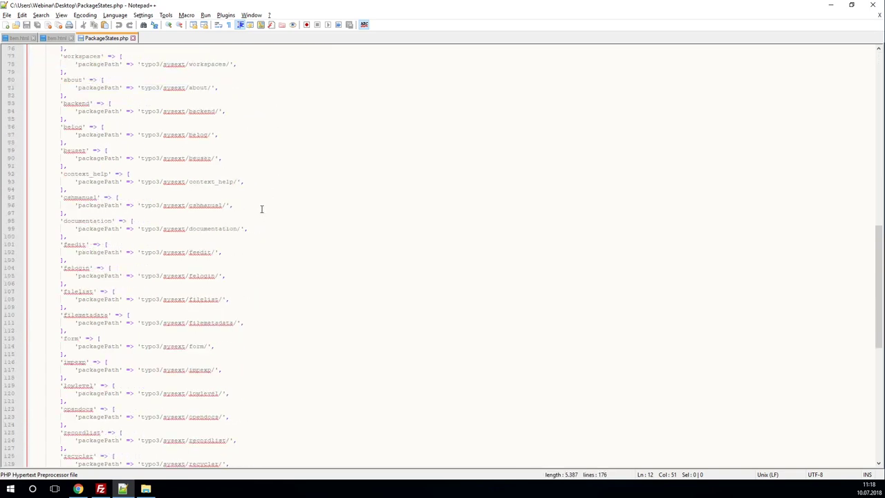
pyautogui.scroll(-16, 261, 209)
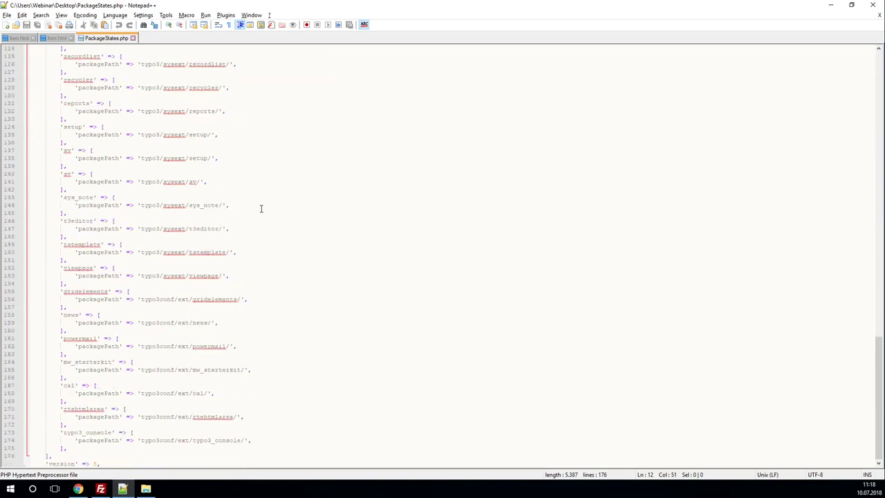
pyautogui.click(67, 361)
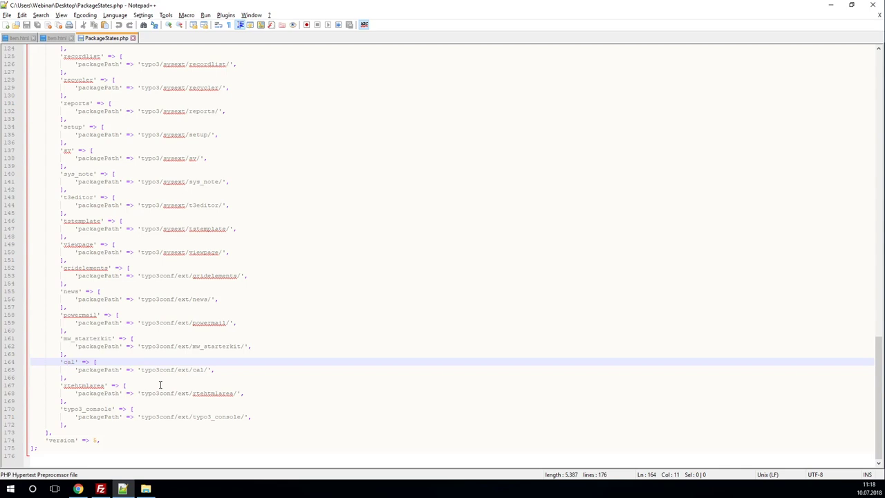
pyautogui.click(89, 382)
pyautogui.click(90, 377)
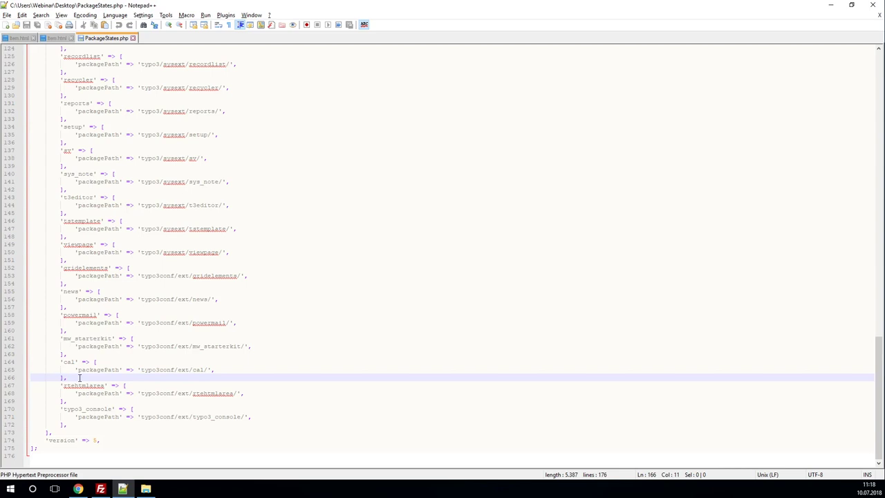
pyautogui.moveTo(79, 377); pyautogui.dragTo(28, 361)
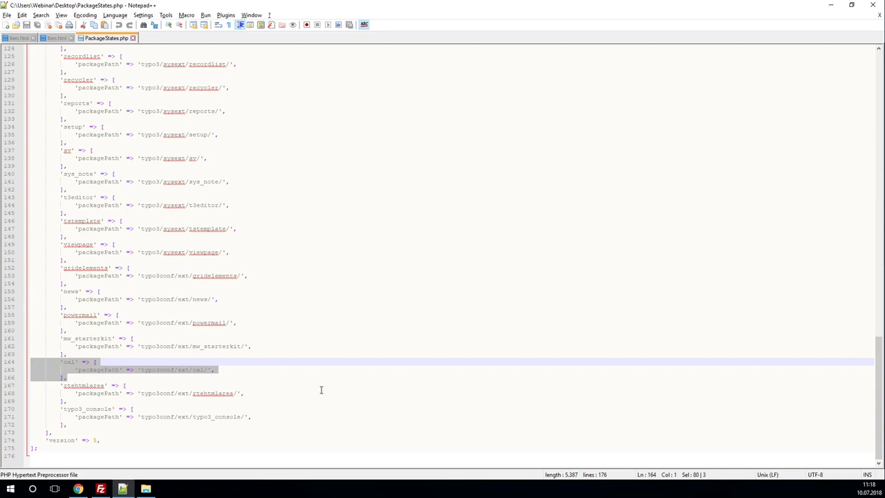
pyautogui.press('Delete')
pyautogui.press('BackSpace')
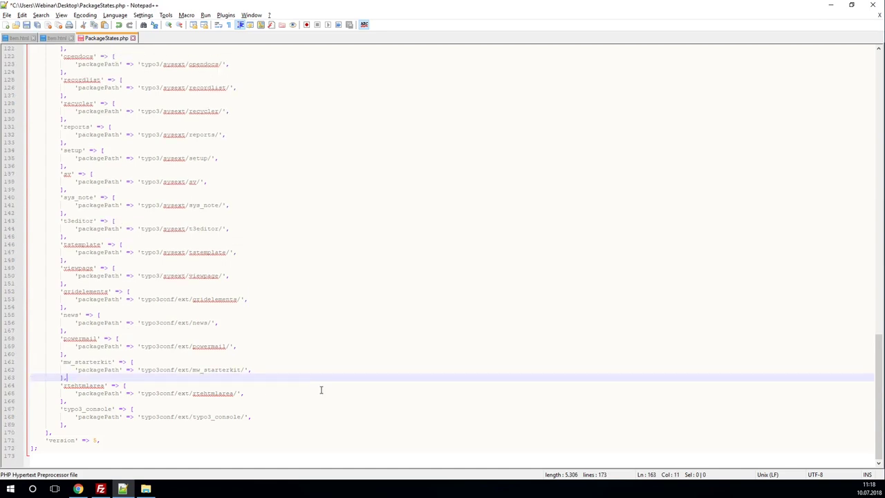
pyautogui.hotkey('ctrl', 's')
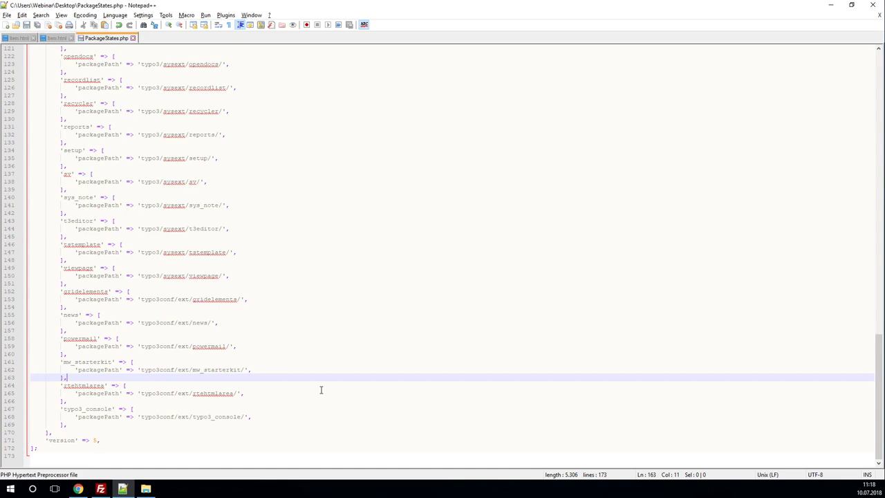
# - Switch to FileZilla and upload the edited PackageStates.php to the server's typo3conf folder, overwriting the existing file
pyautogui.click(100, 489)
pyautogui.click(297, 338)
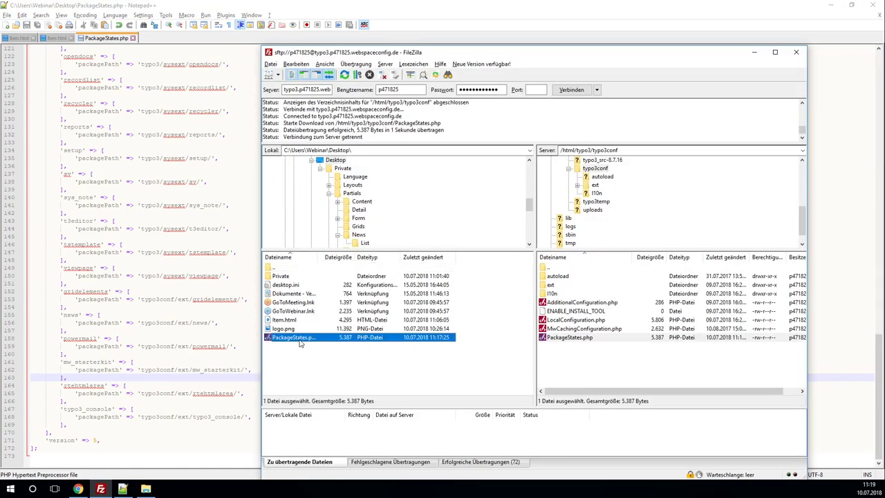
pyautogui.rightClick(300, 339)
pyautogui.click(330, 346)
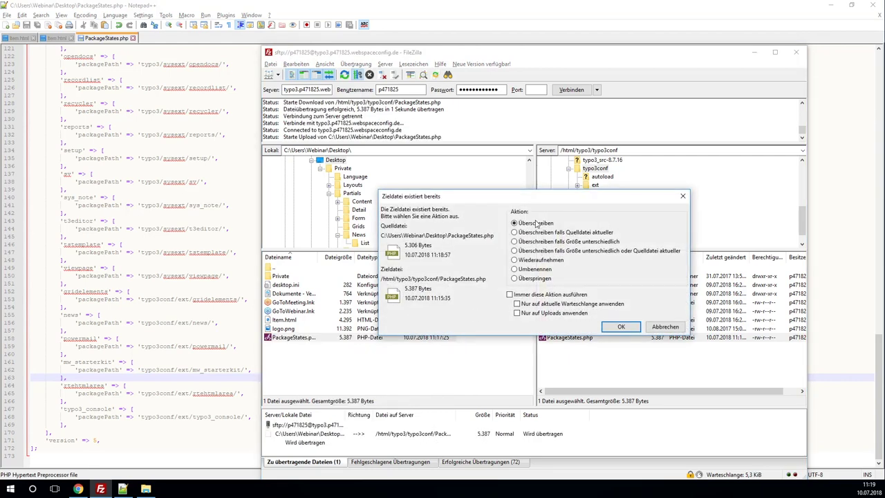
pyautogui.click(619, 326)
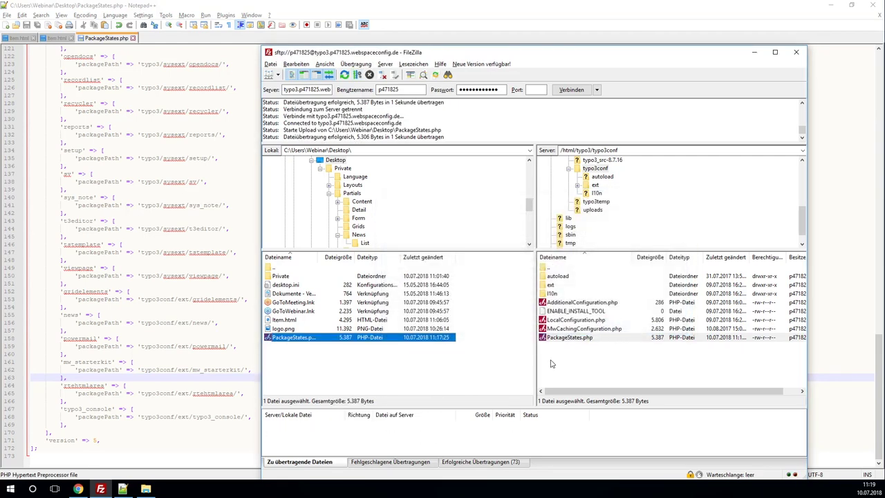
pyautogui.click(510, 369)
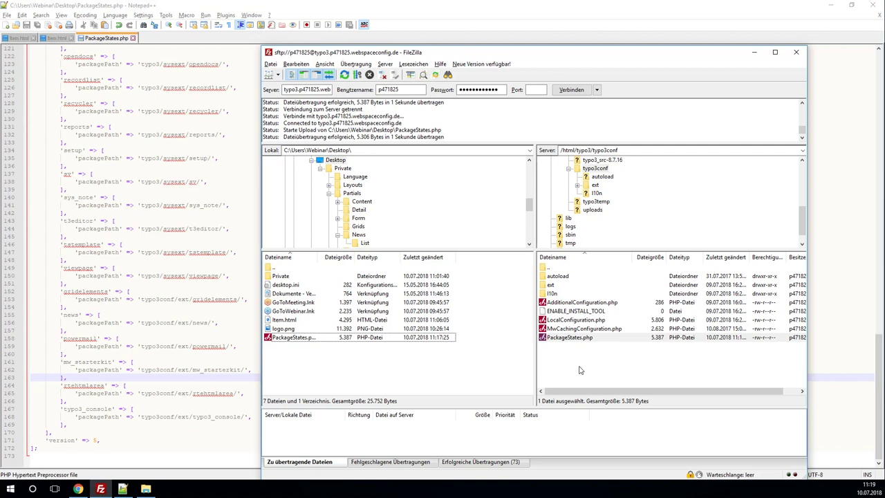
# - Go to the server's /html/typo3/typo3temp/var folder and delete the Cache directory with all its contents
pyautogui.click(553, 269)
pyautogui.click(554, 270)
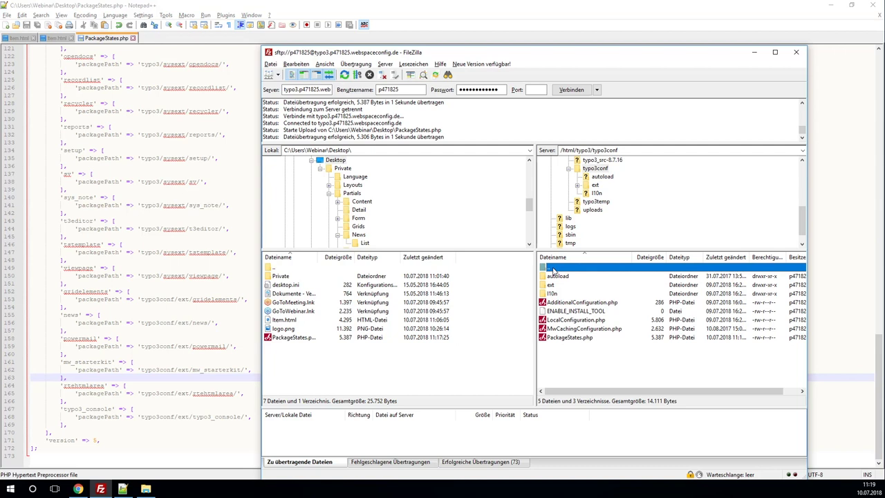
pyautogui.doubleClick(553, 269)
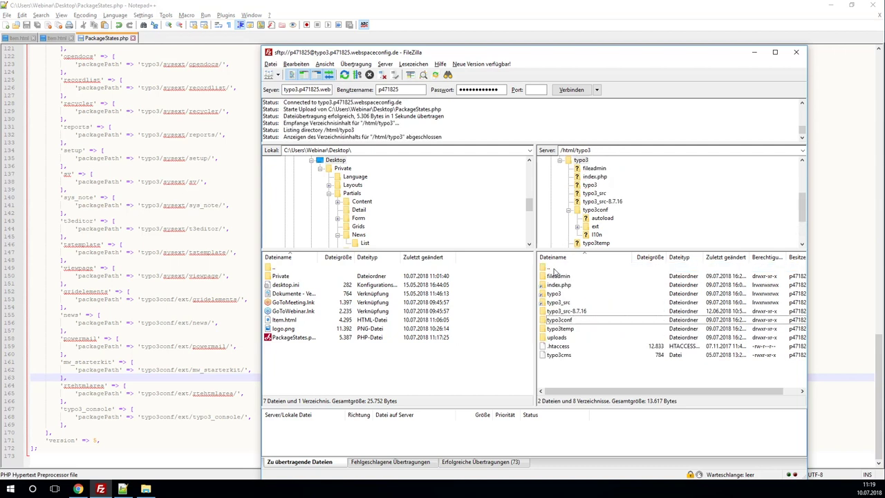
pyautogui.click(565, 328)
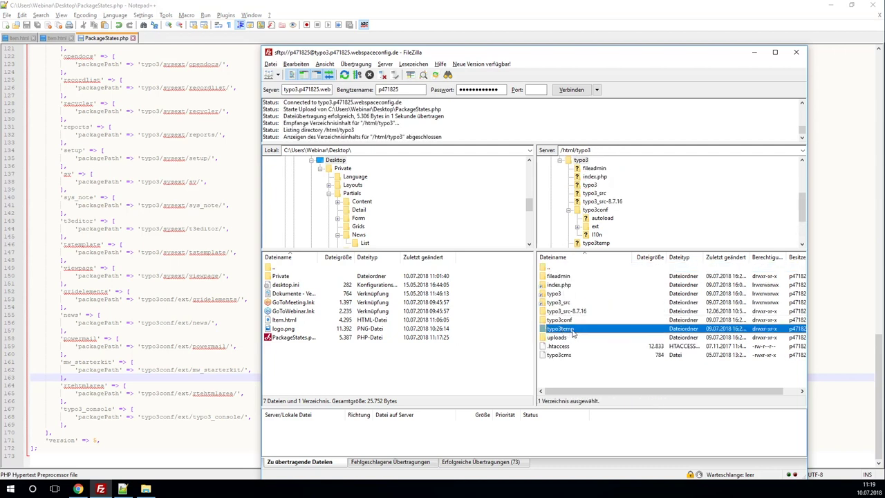
pyautogui.doubleClick(573, 332)
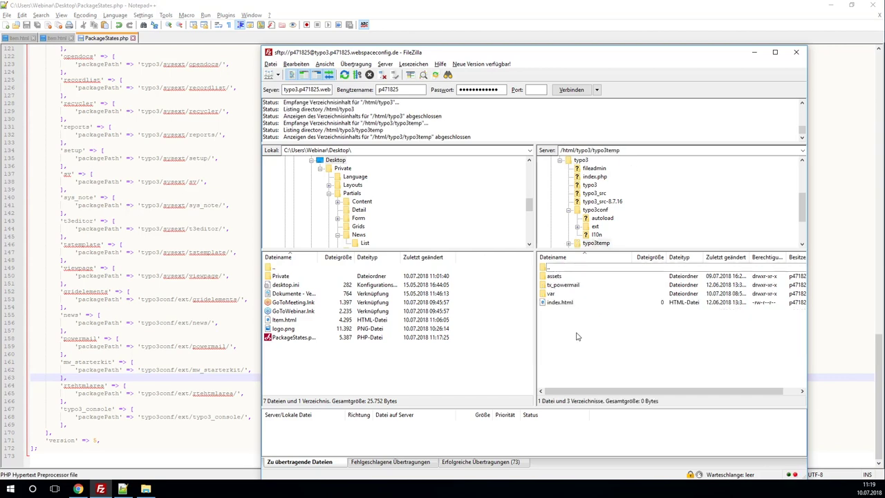
pyautogui.doubleClick(553, 296)
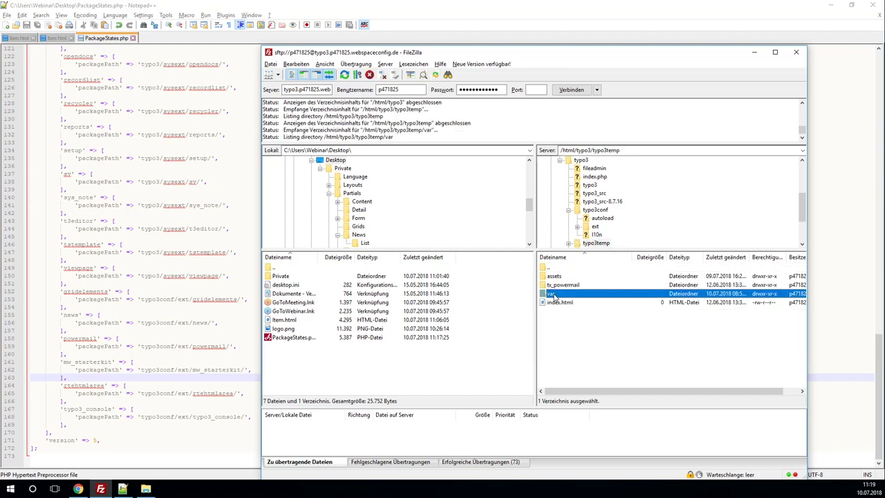
pyautogui.click(559, 277)
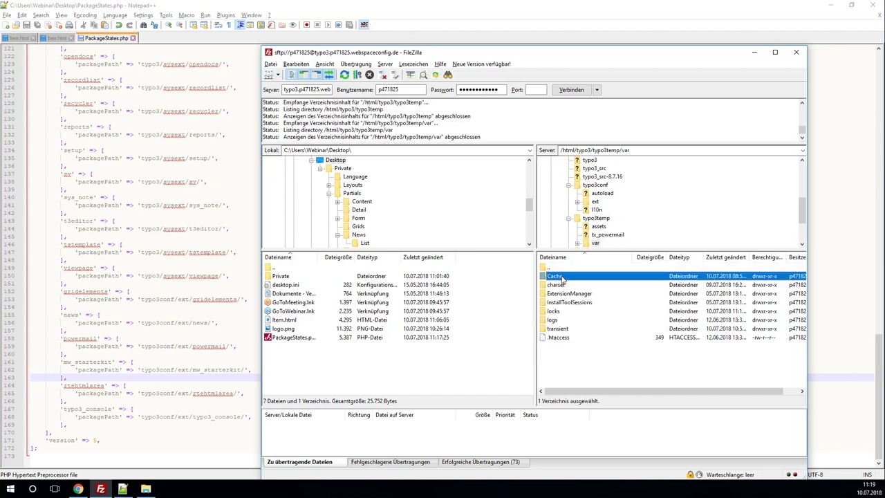
pyautogui.rightClick(563, 278)
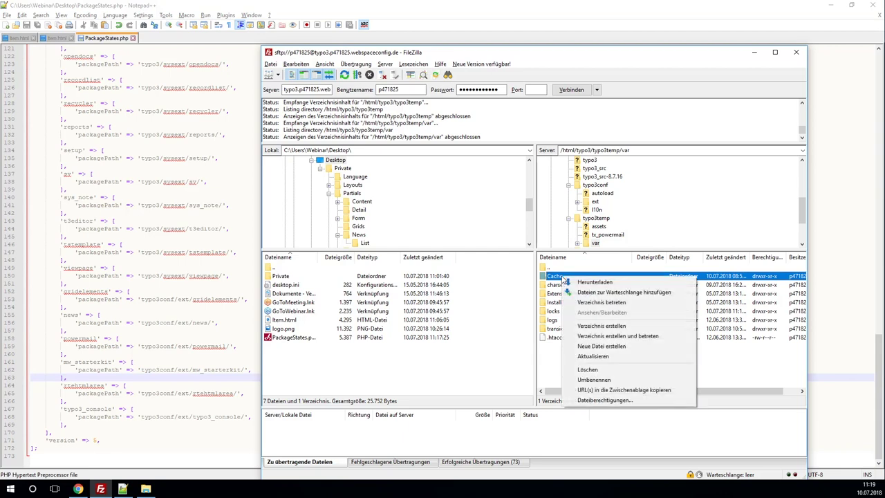
pyautogui.click(587, 370)
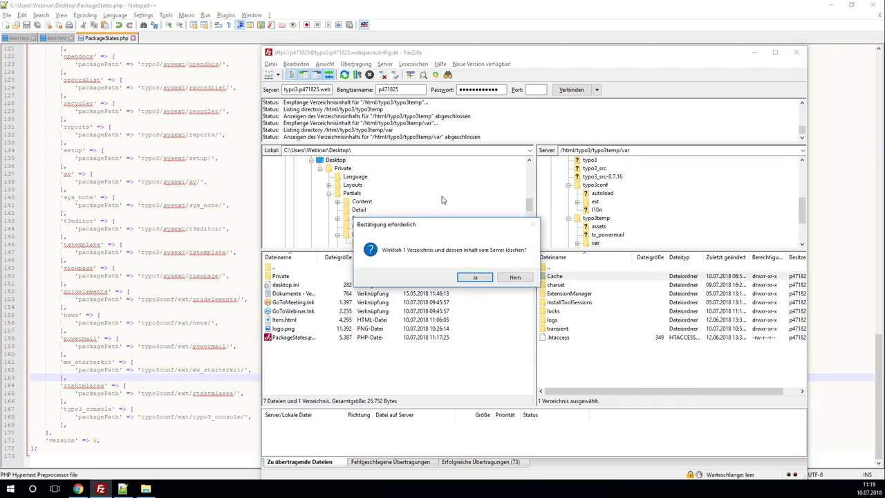
pyautogui.click(475, 279)
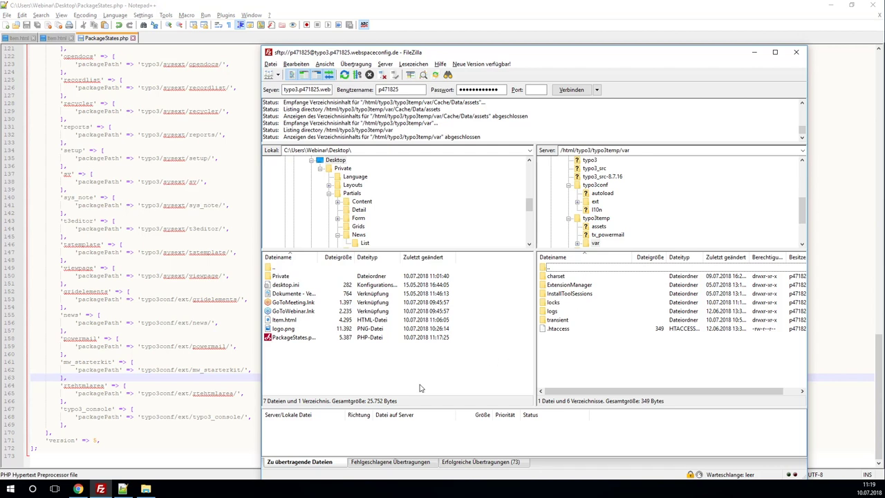
# - Switch to Chrome and reload the TYPO3 backend
pyautogui.click(80, 490)
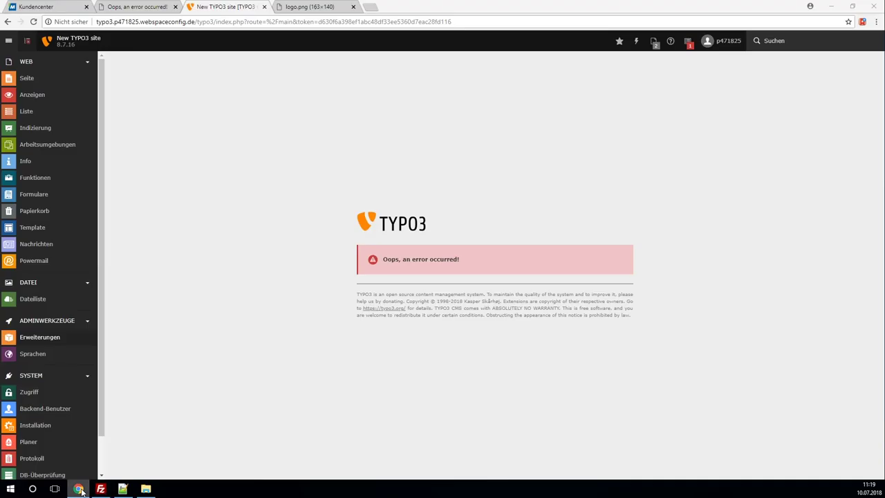
pyautogui.click(225, 24)
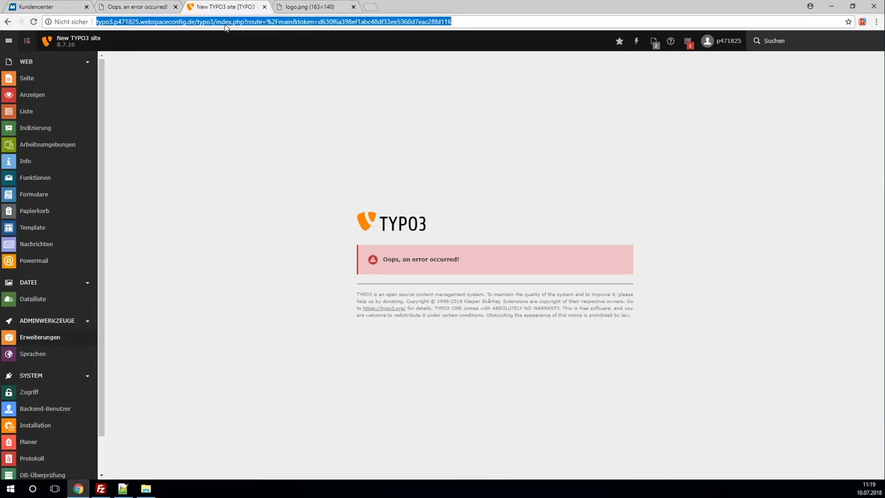
pyautogui.press('Return')
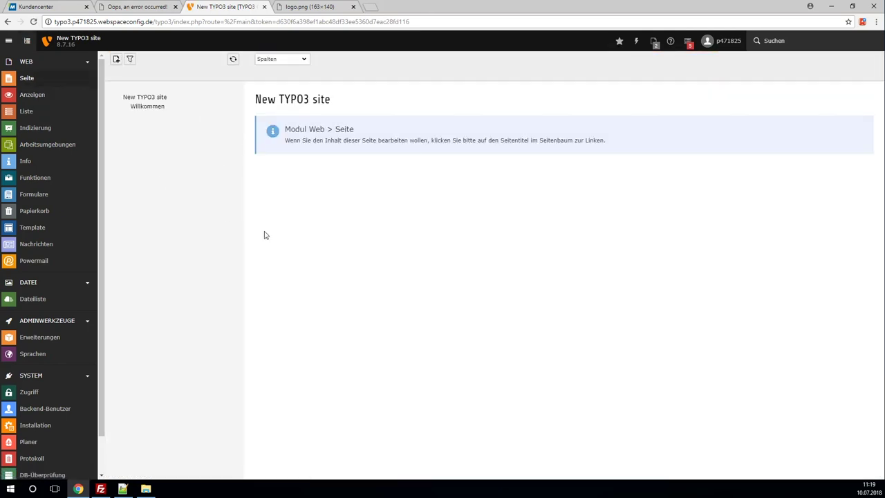
# - Open the extension manager and filter the installed extensions by "cal"
pyautogui.click(45, 344)
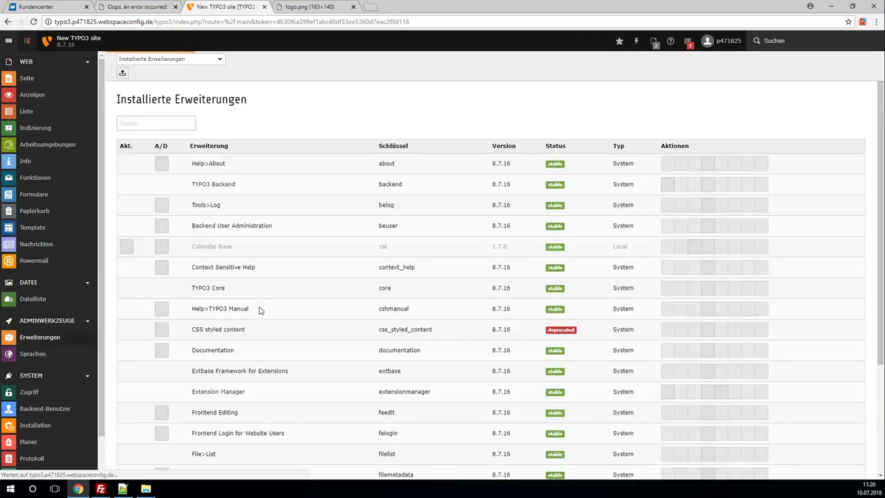
pyautogui.click(126, 120)
pyautogui.write('cal')
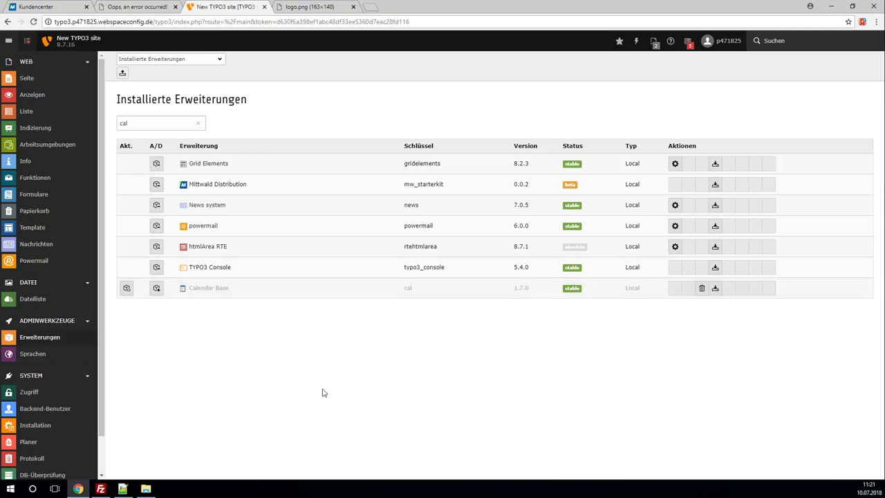
# - Open the Installation module, read how the ENABLE_INSTALL_TOOL file works, and unlock the Install Tool
pyautogui.click(44, 428)
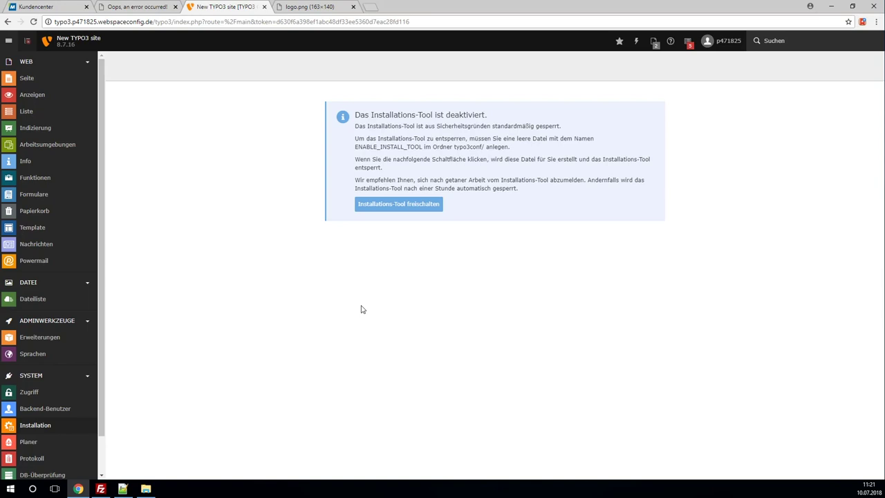
pyautogui.moveTo(356, 150); pyautogui.dragTo(423, 148)
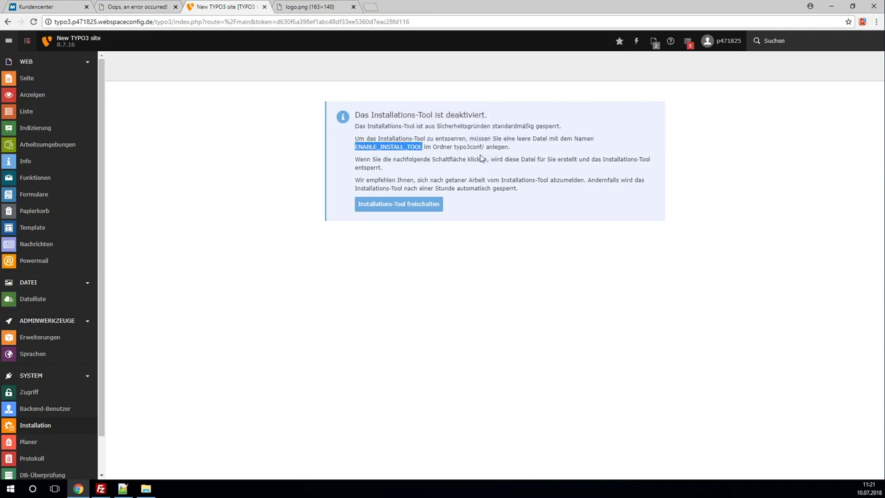
pyautogui.click(513, 151)
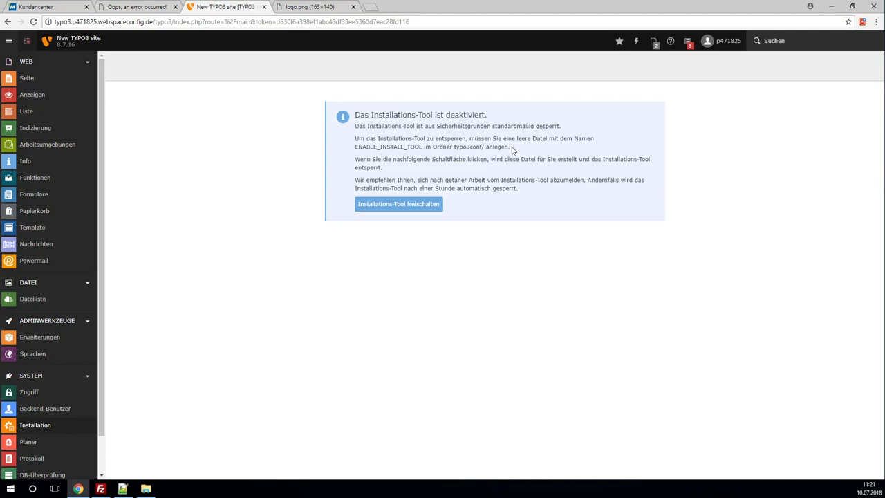
pyautogui.click(370, 205)
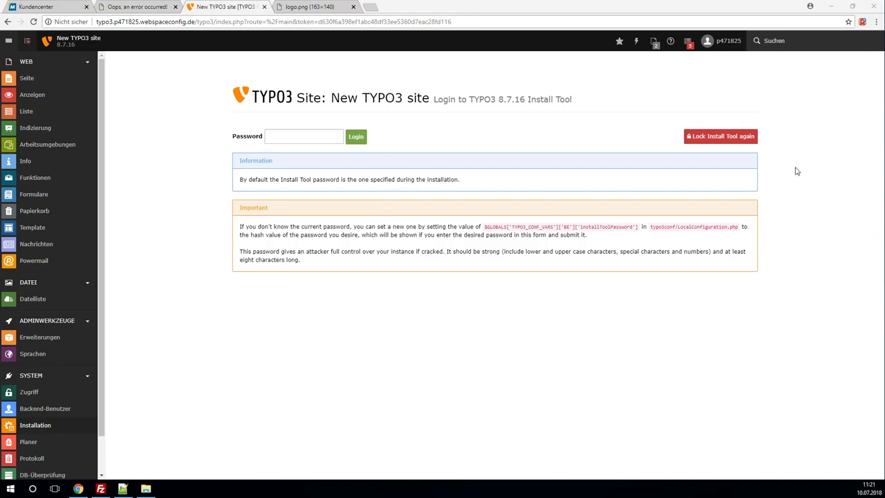
# - Paste the Install Tool password and log in
pyautogui.click(279, 137)
pyautogui.hotkey('ctrl', 'v')
pyautogui.click(356, 137)
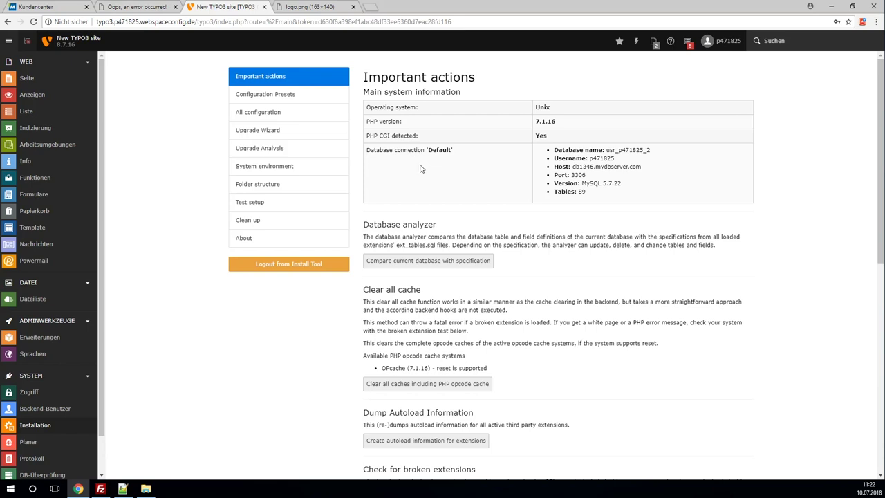
# - Activate the Debug preset under the debug settings of the Install Tool's configuration presets
pyautogui.click(269, 99)
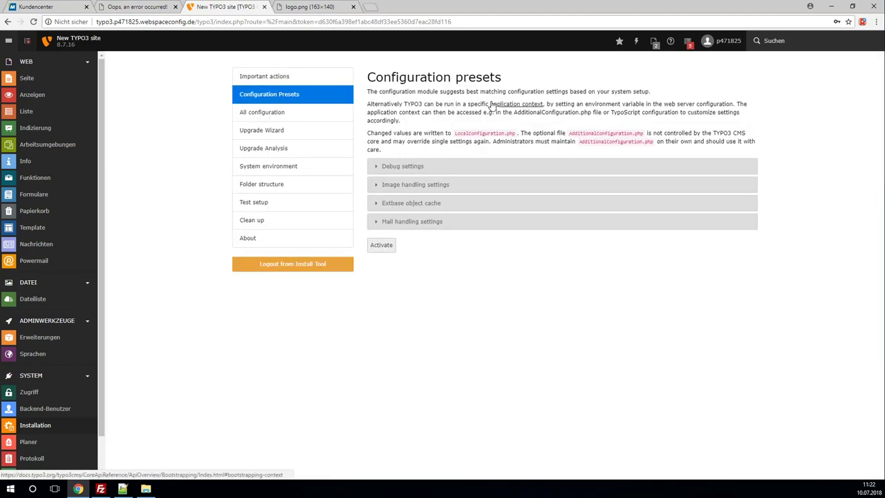
pyautogui.click(406, 168)
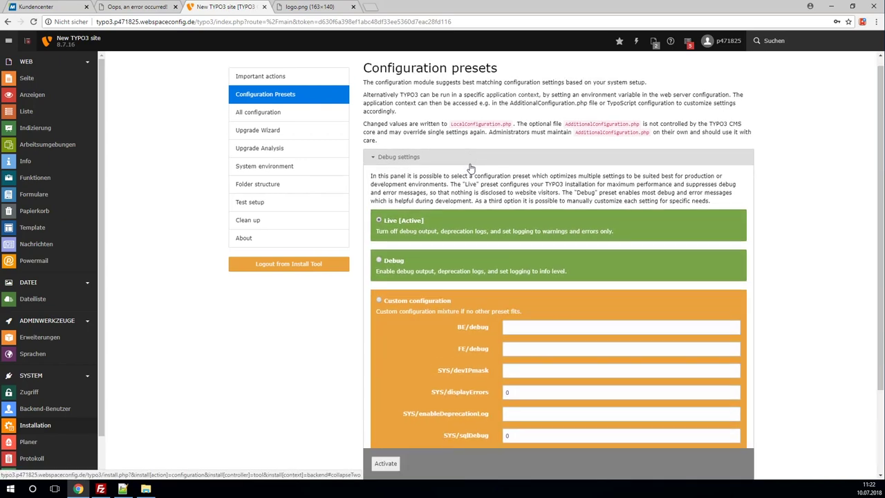
pyautogui.scroll(-1, 469, 168)
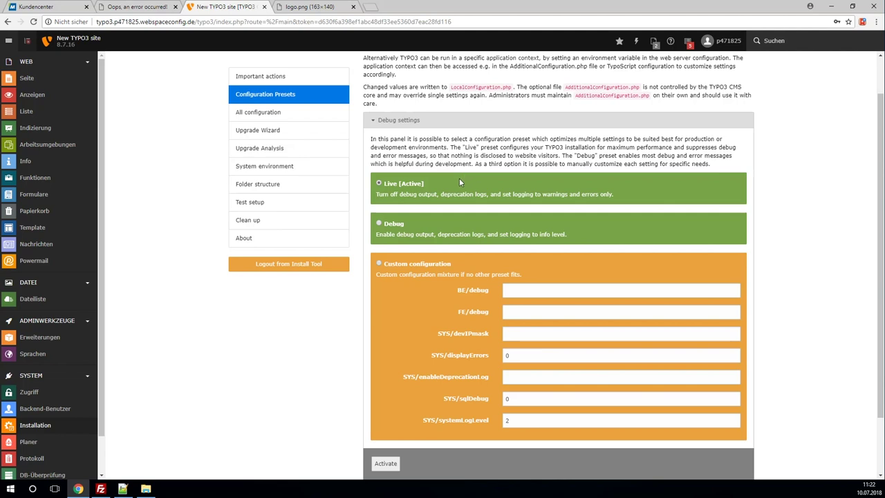
pyautogui.click(392, 225)
pyautogui.click(391, 463)
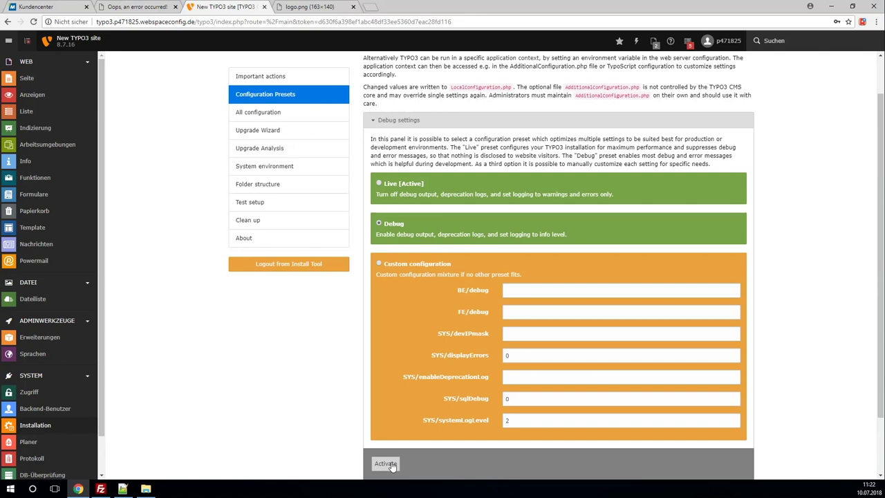
# - Apply the Debug preset and filter the complete configuration list by "devIPMask"
pyautogui.click(386, 464)
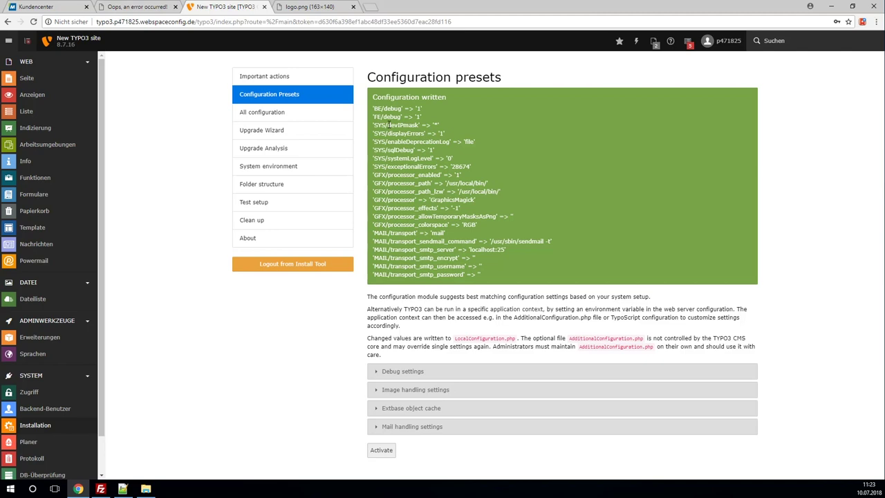
pyautogui.click(263, 114)
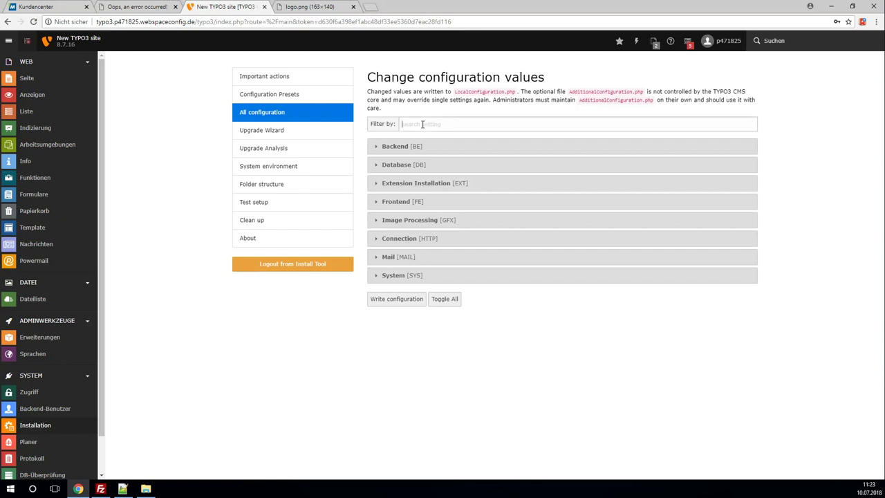
pyautogui.click(424, 124)
pyautogui.write('devIP')
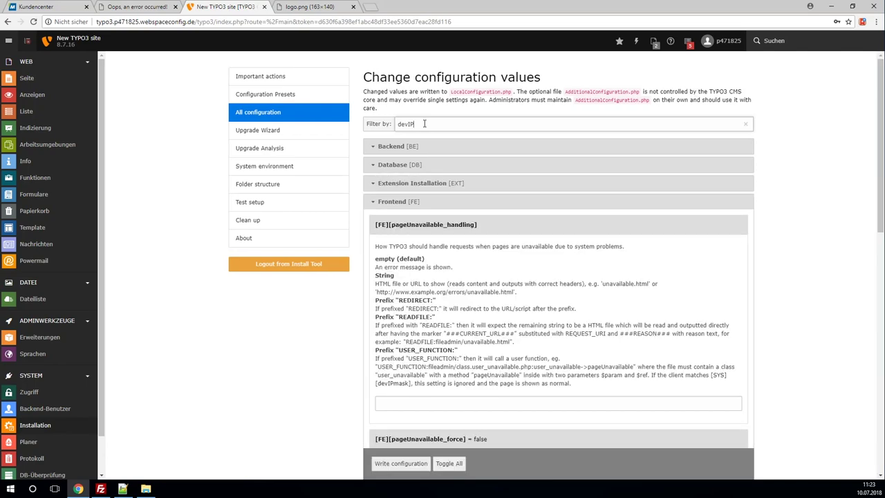
pyautogui.write('Mask')
pyautogui.scroll(-5, 505, 233)
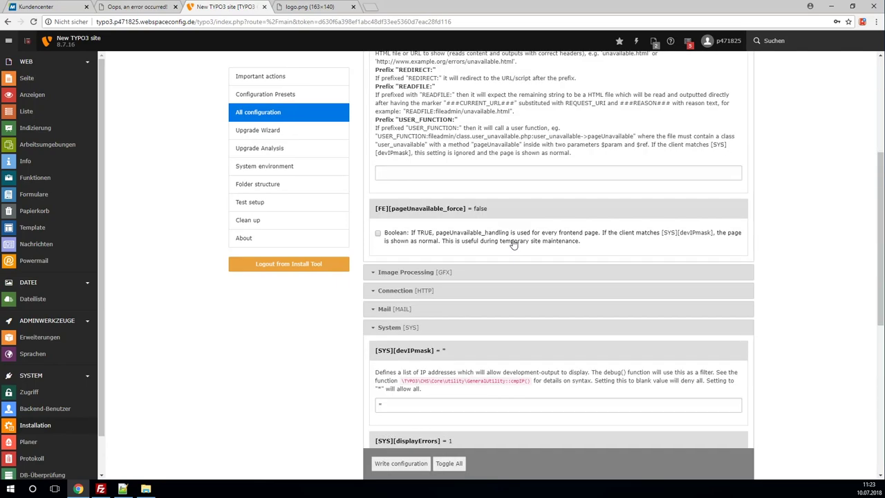
pyautogui.scroll(-1, 505, 233)
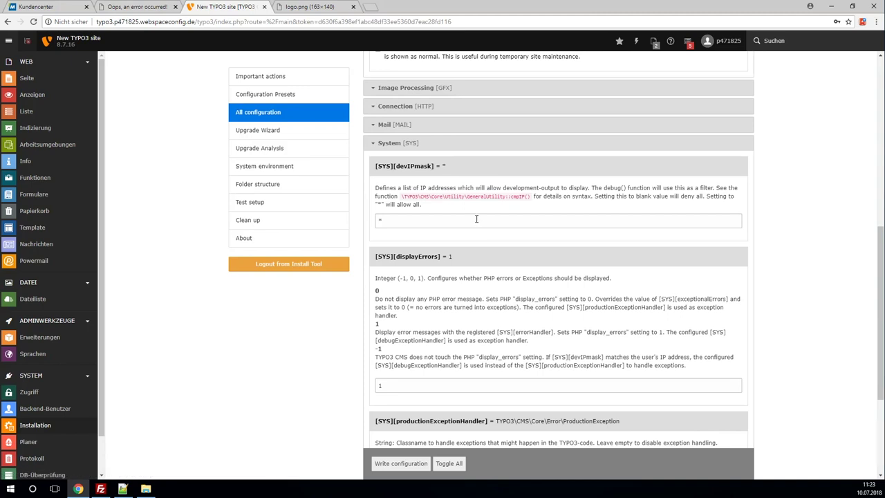
# - Set [SYS][devIPmask] to 46.30.62.*,123.123.123.123 and write the configuration
pyautogui.click(431, 223)
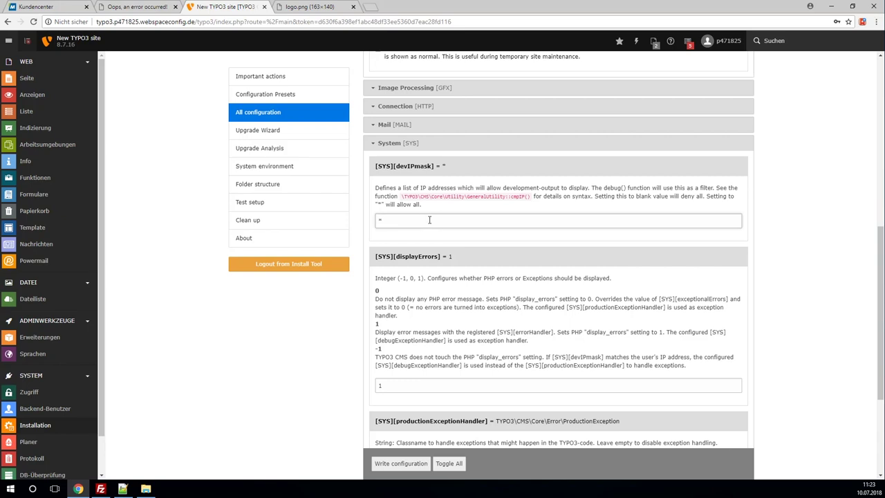
pyautogui.press('BackSpace')
pyautogui.write('46.30.62')
pyautogui.write(',123.123.123.123')
pyautogui.click(404, 463)
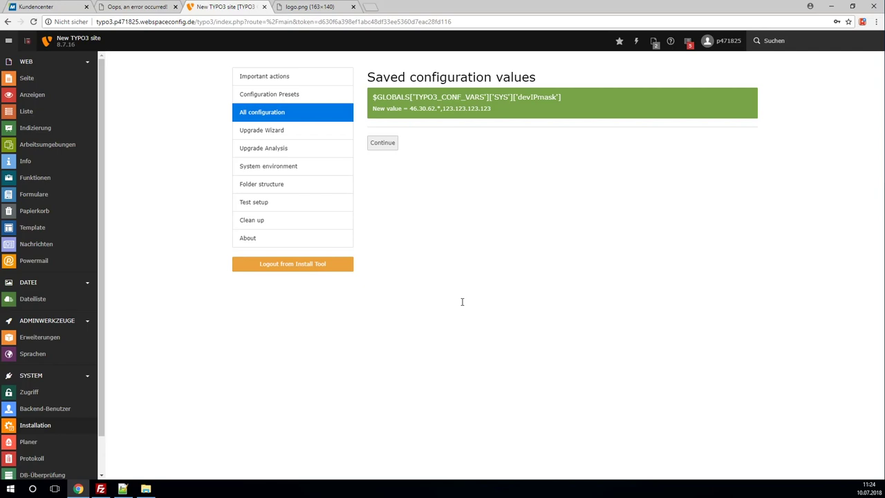
# - Reinstall the cal extension from the installed extensions, acknowledging the dependency warning and forcing the installation despite the version conflict
pyautogui.click(61, 342)
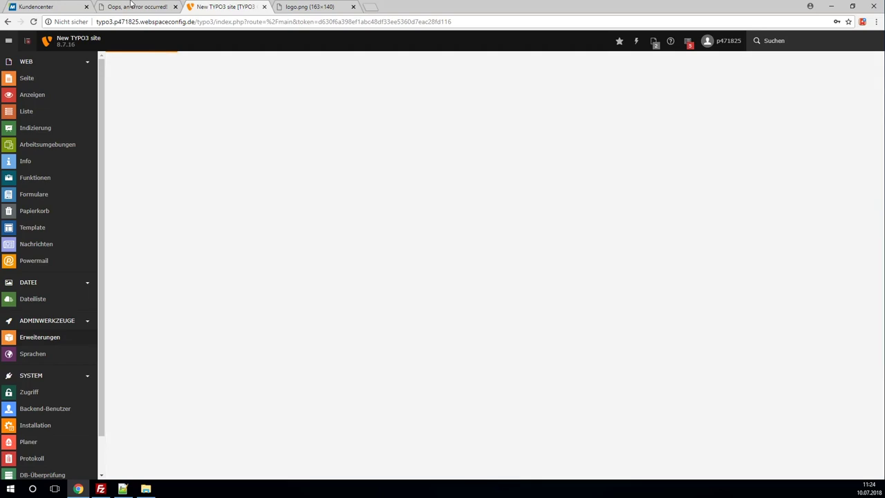
pyautogui.click(131, 7)
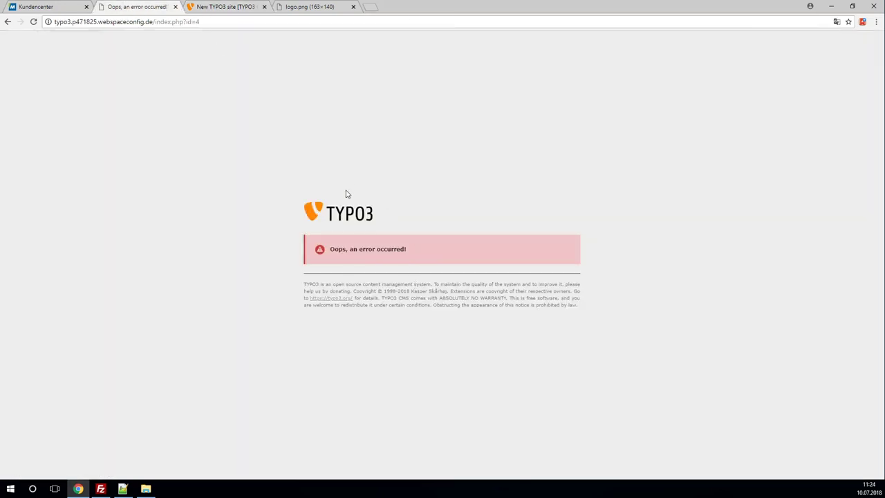
pyautogui.click(215, 7)
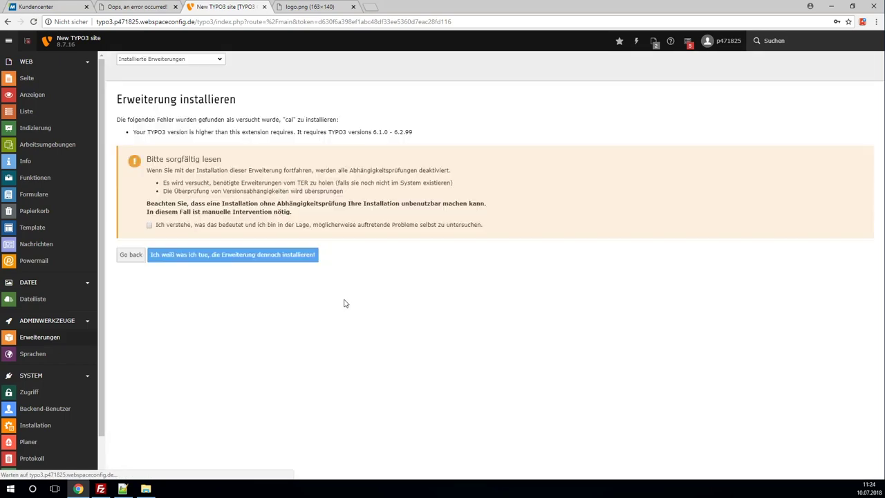
pyautogui.click(149, 224)
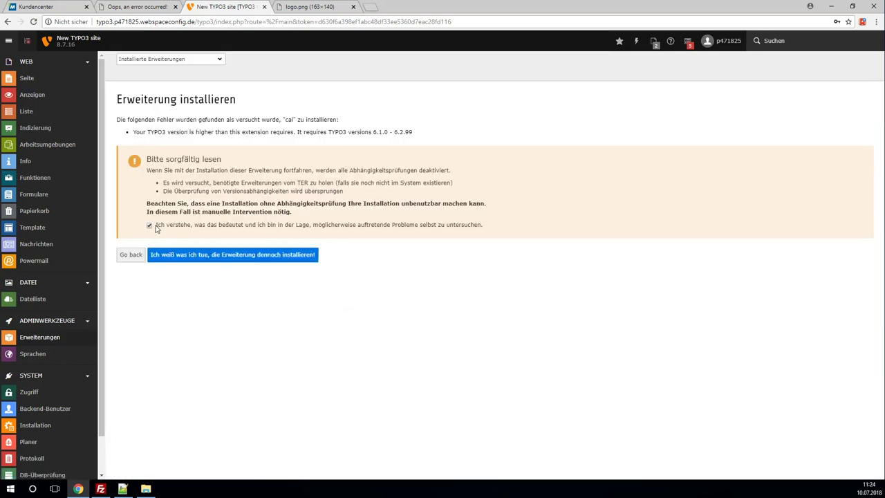
pyautogui.click(232, 256)
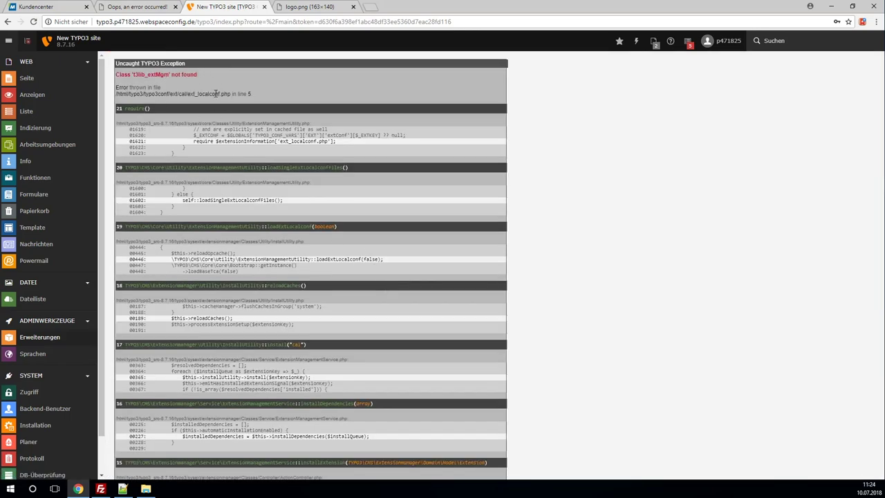
# - Reload the front-end page index.php?id=4 and examine the debug exception output from its beginning
pyautogui.click(130, 9)
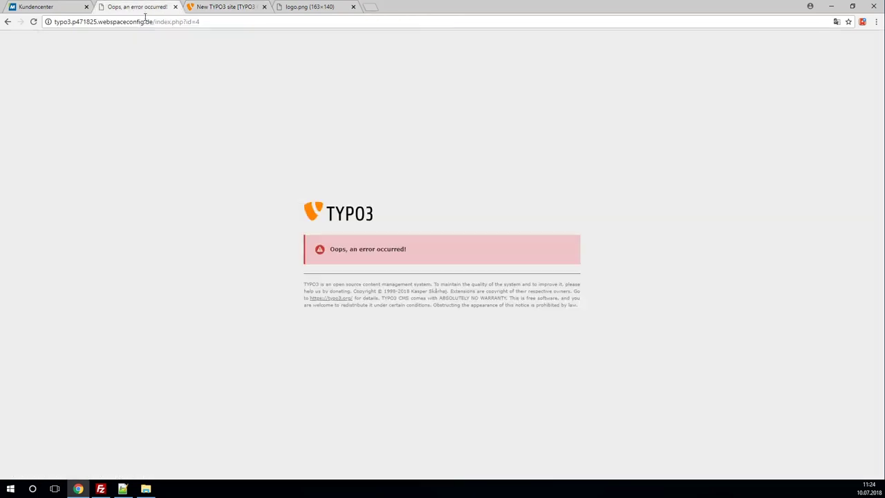
pyautogui.click(148, 20)
pyautogui.press('Return')
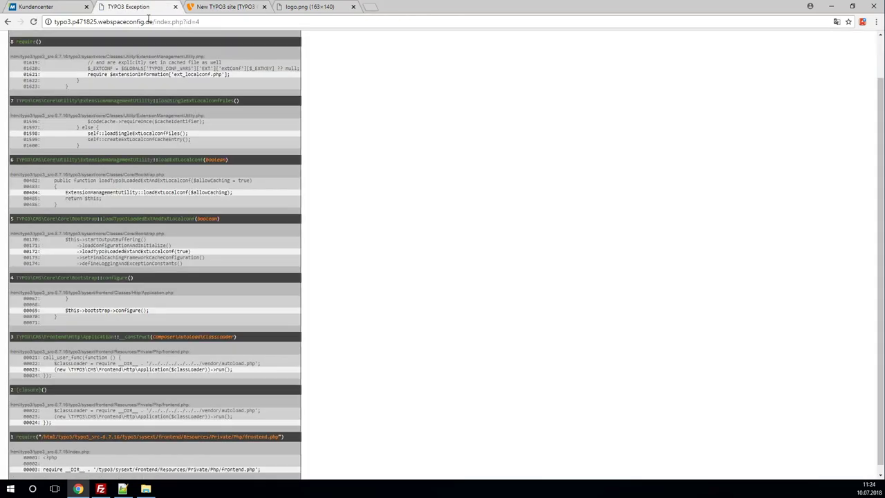
pyautogui.scroll(1, 407, 179)
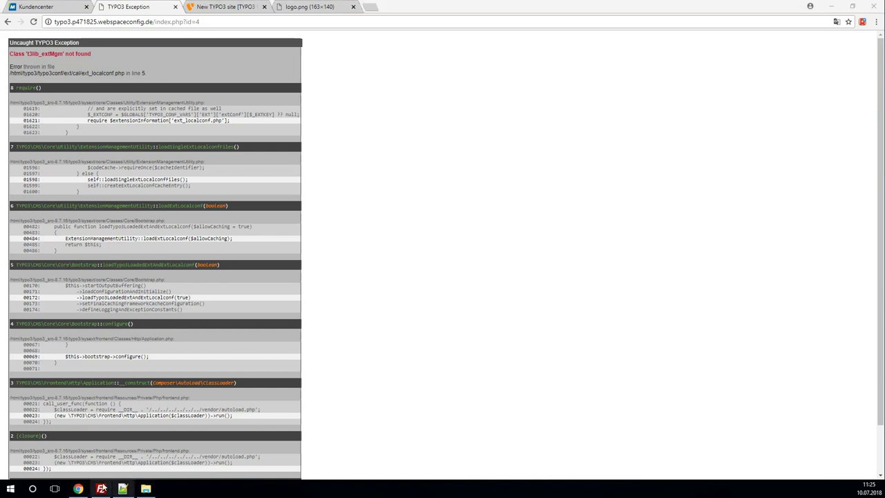
# - Switch to FileZilla, upload the desktop's PackageStates.php into /html/typo3/typo3temp/var, and delete that misplaced copy from the server
pyautogui.click(101, 489)
pyautogui.click(286, 338)
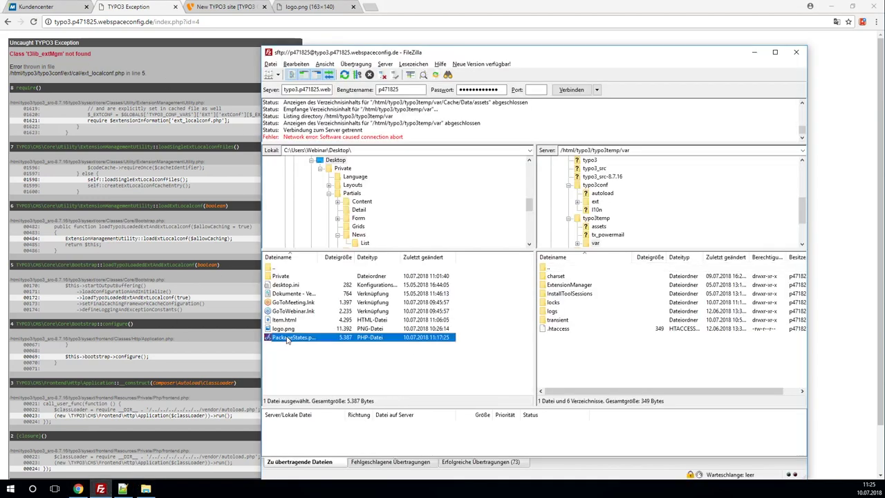
pyautogui.rightClick(287, 337)
pyautogui.click(307, 343)
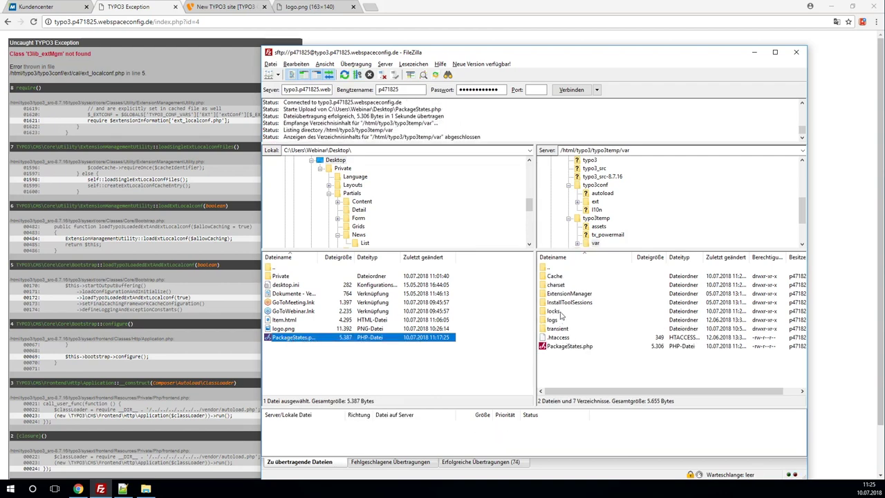
pyautogui.click(565, 346)
pyautogui.press('Delete')
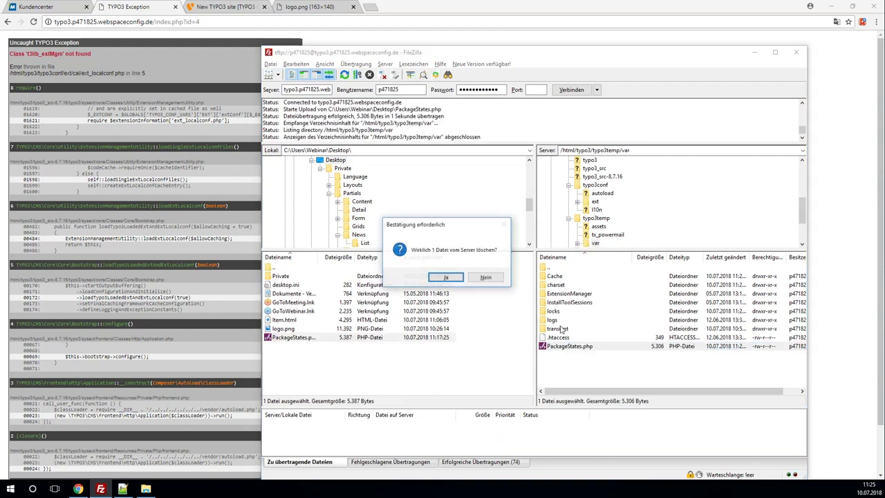
pyautogui.click(438, 278)
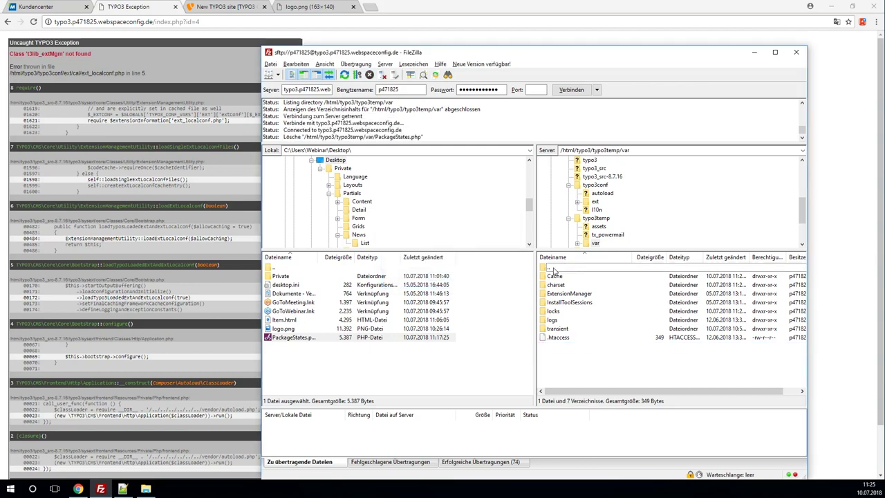
# - Upload the desktop's PackageStates.php to /html/typo3/typo3conf, overwriting the existing file on the server
pyautogui.doubleClick(553, 268)
pyautogui.doubleClick(554, 268)
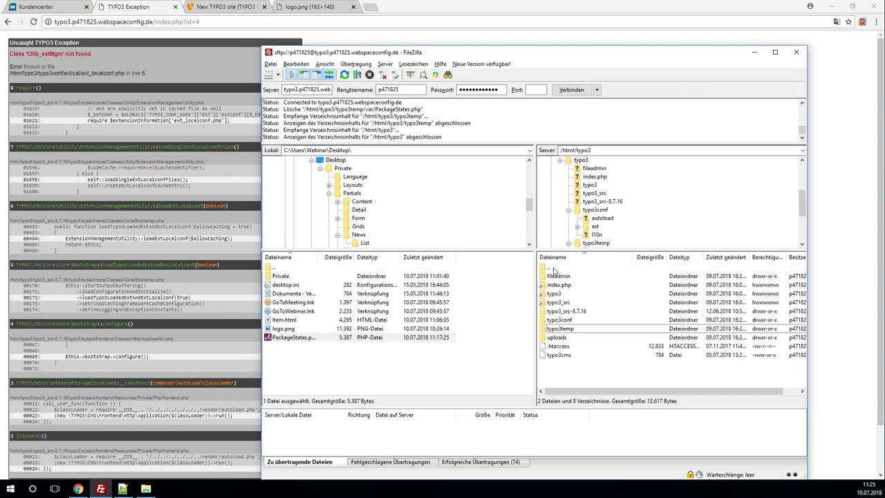
pyautogui.doubleClick(567, 320)
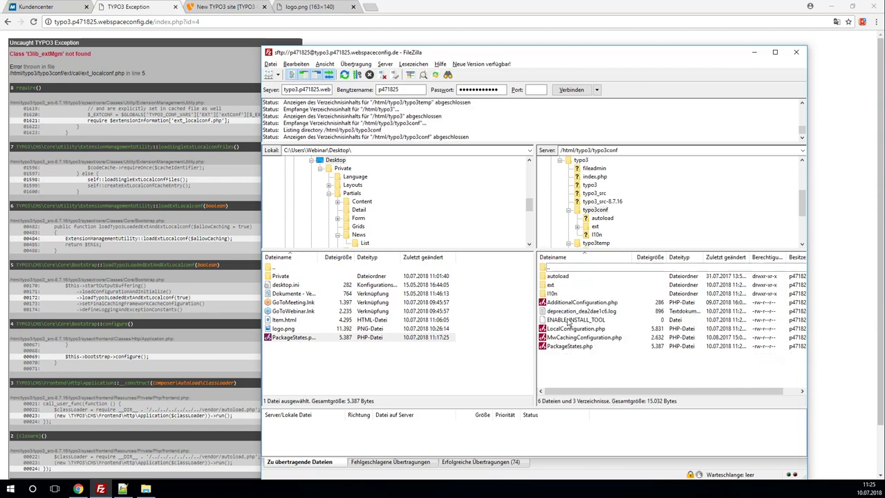
pyautogui.click(311, 337)
pyautogui.rightClick(311, 338)
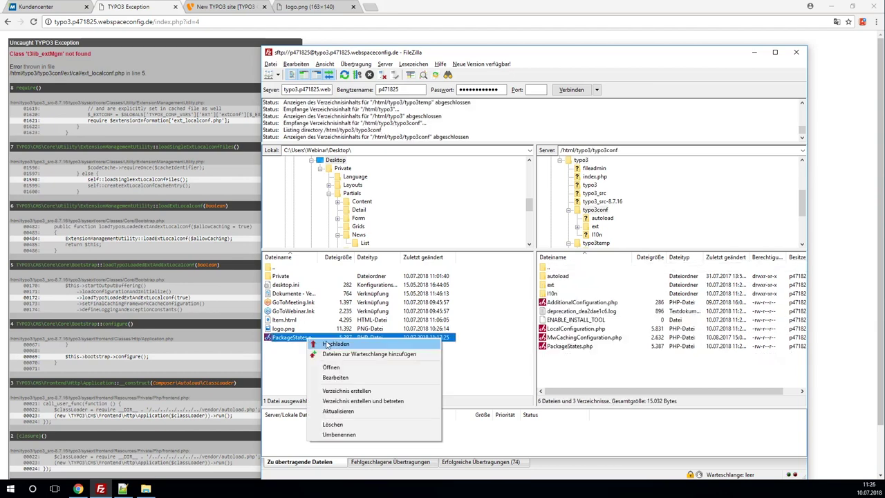
pyautogui.click(379, 345)
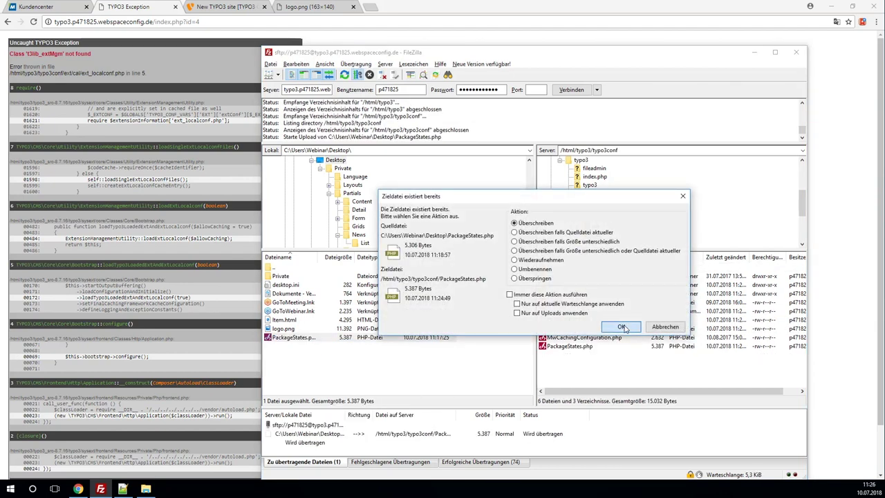
pyautogui.click(623, 328)
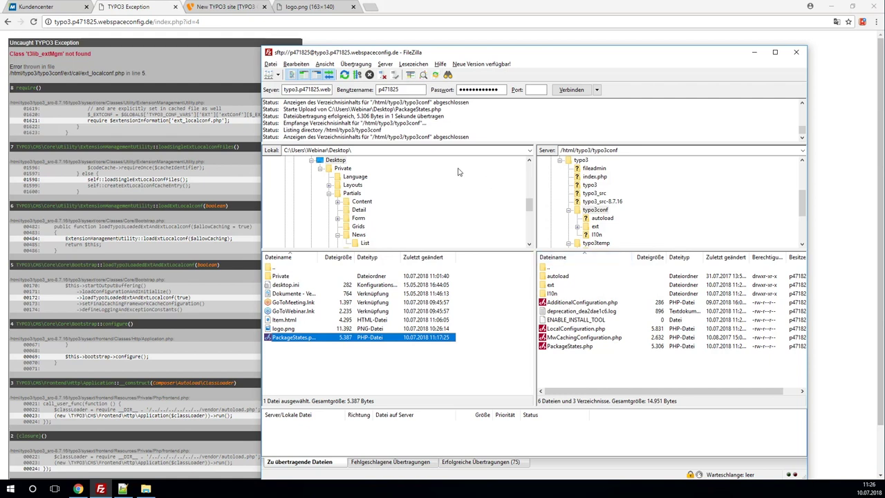
# - Switch back to the browser and reload the front-end page to check the recovery
pyautogui.click(224, 87)
pyautogui.press('F5')
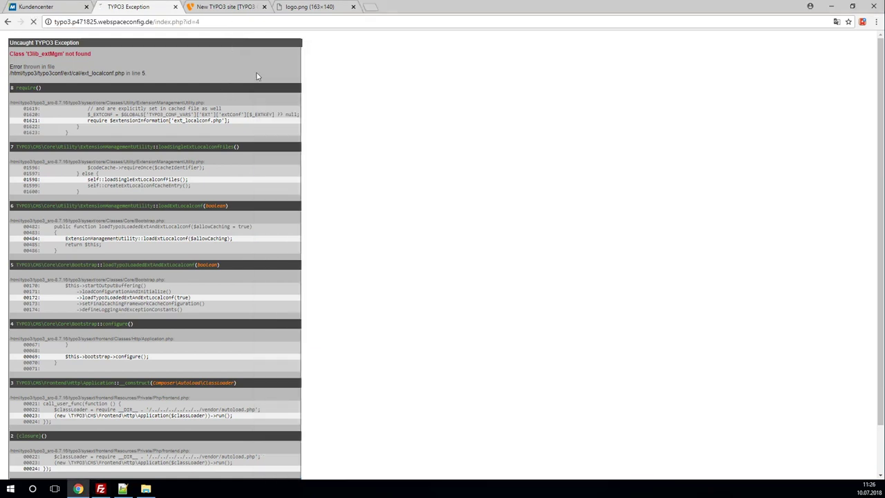
pyautogui.hotkey('alt', 'Tab')
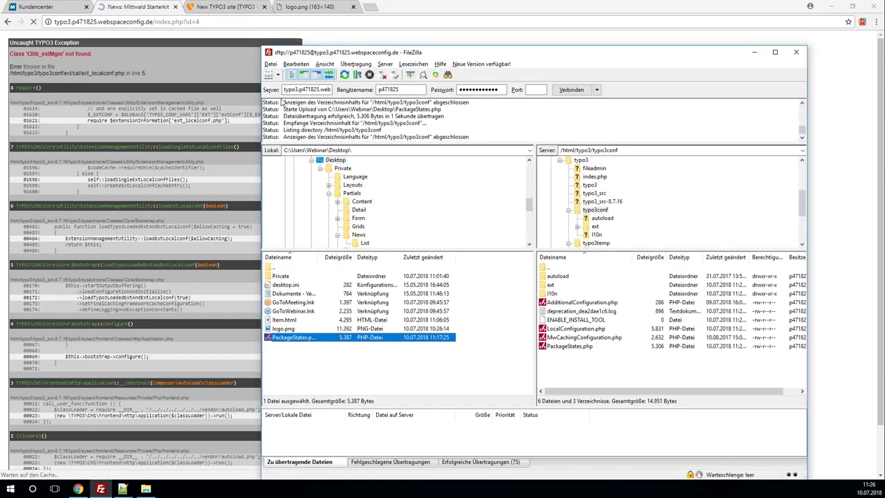
pyautogui.click(229, 109)
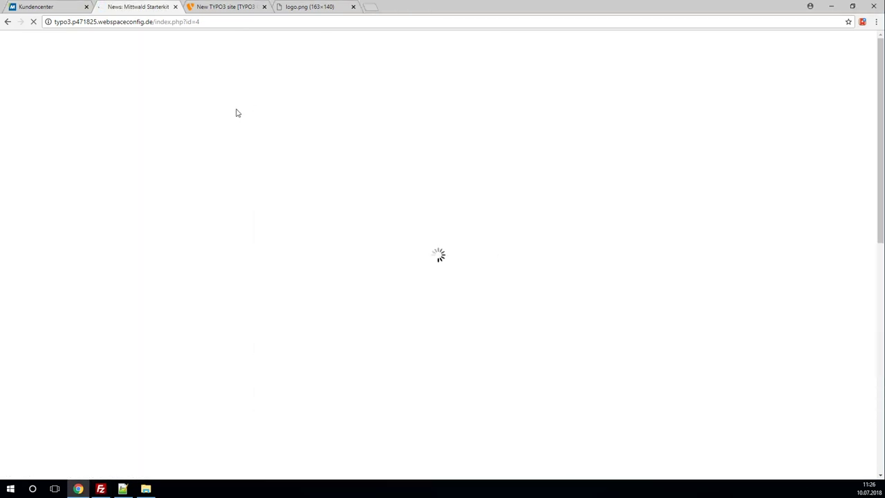
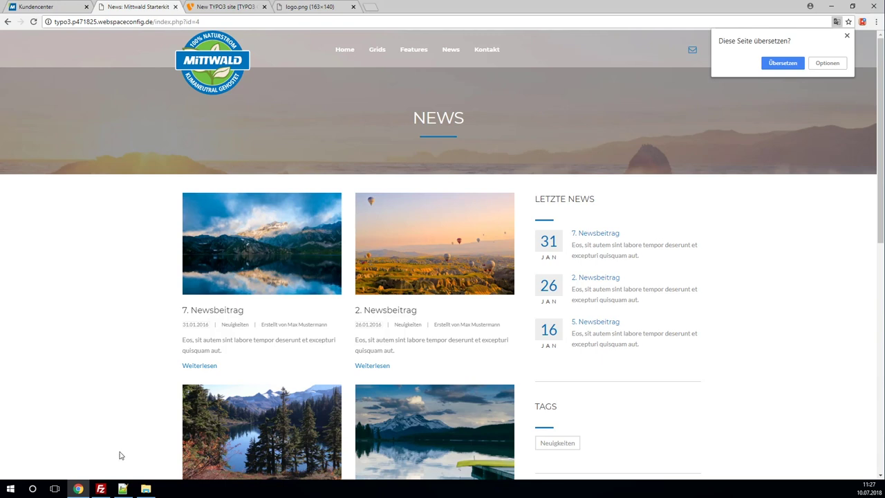
# - Switch to FileZilla and open the server folder typo3conf/ext/mw_starterkit/Classes/ViewHelpers/Menu
pyautogui.click(146, 489)
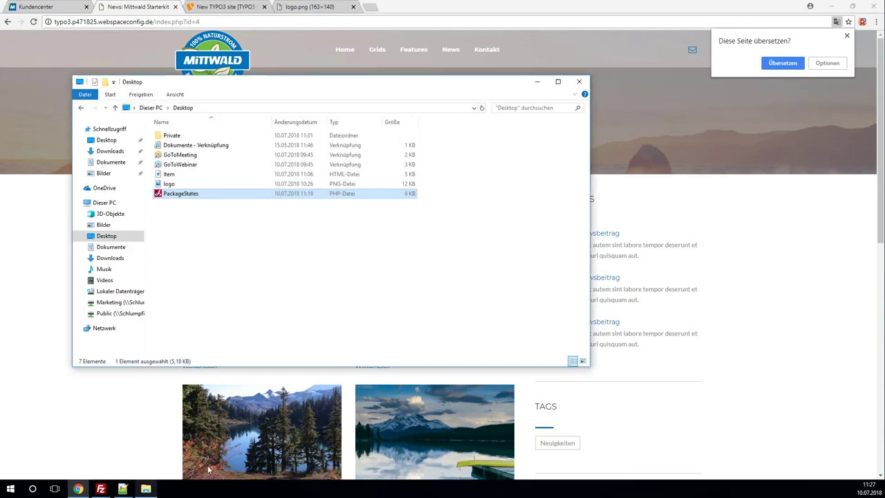
pyautogui.click(266, 243)
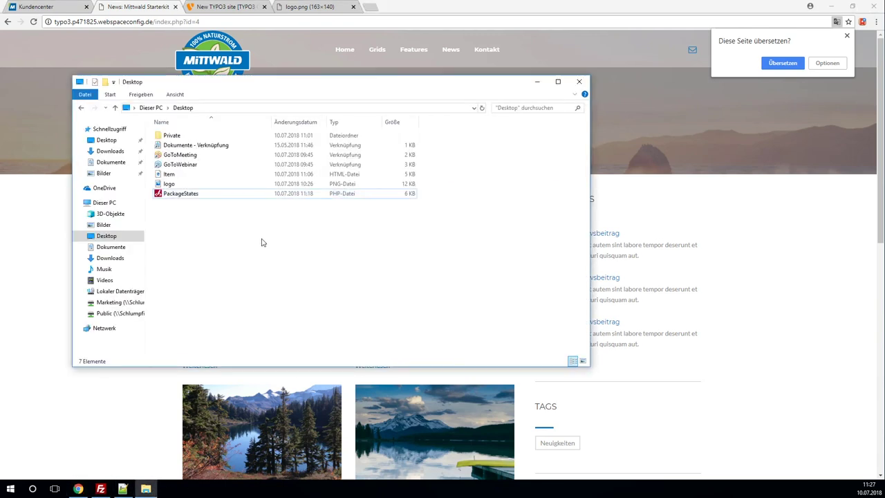
pyautogui.click(100, 488)
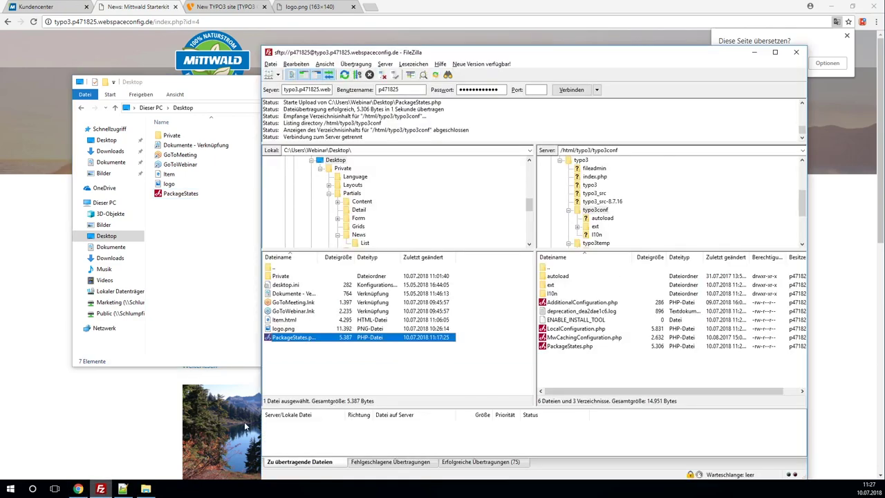
pyautogui.doubleClick(555, 285)
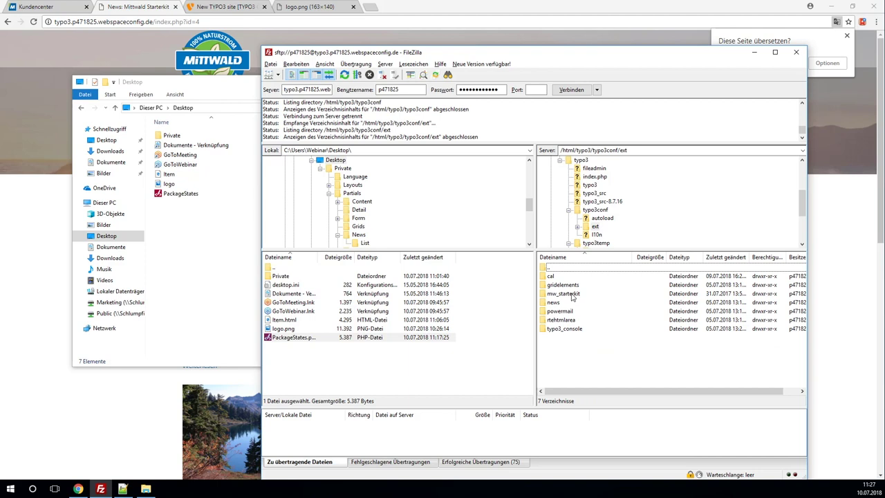
pyautogui.doubleClick(571, 294)
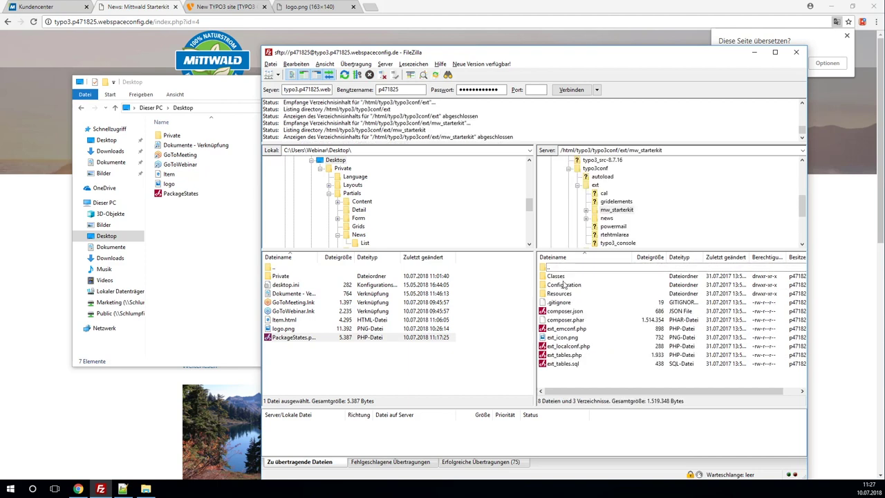
pyautogui.doubleClick(560, 276)
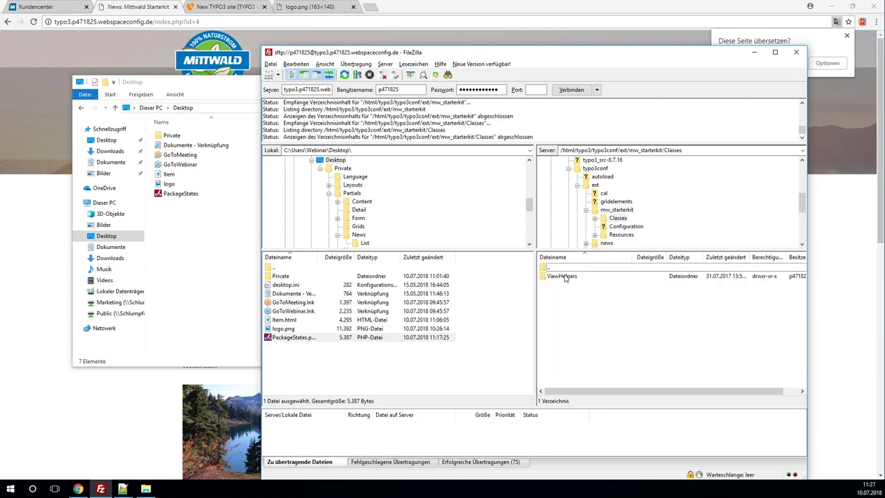
pyautogui.doubleClick(566, 276)
pyautogui.doubleClick(560, 277)
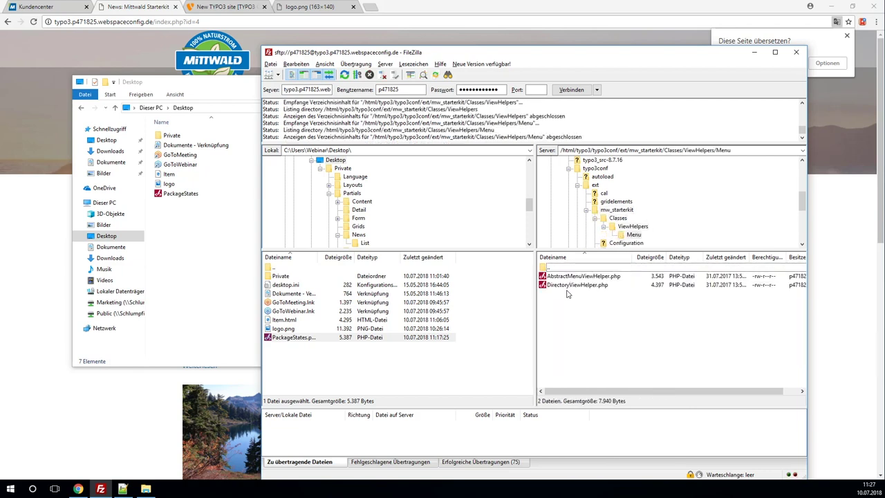
# - Download AbstractMenuViewHelper.php from the server's Menu folder to the local desktop
pyautogui.click(568, 277)
pyautogui.rightClick(567, 277)
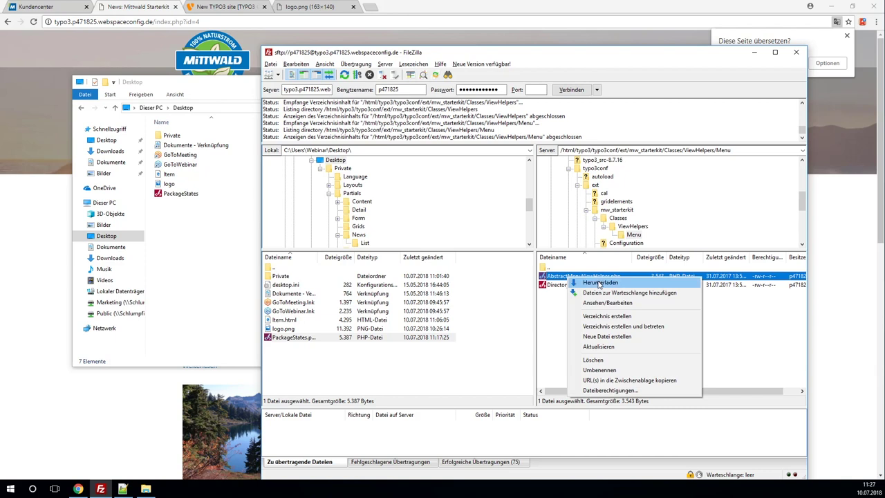
pyautogui.click(601, 282)
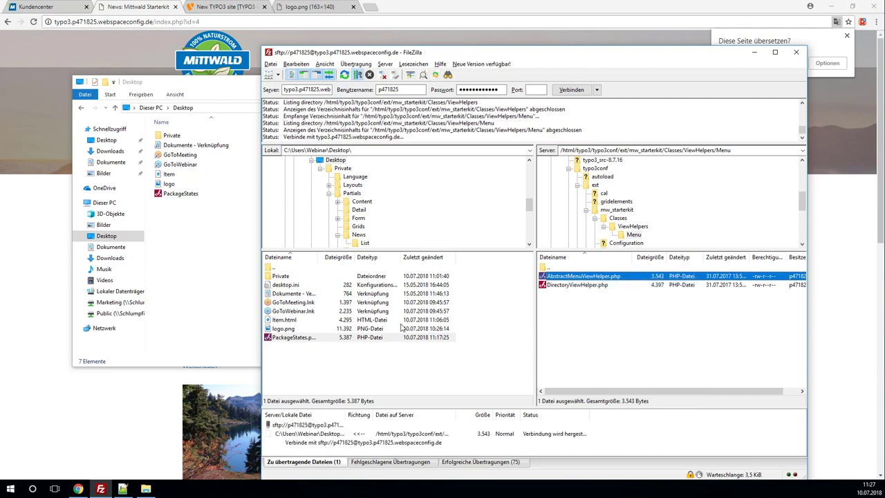
# - Open the downloaded AbstractMenuViewHelper.php in Notepad++, insert the invalid call "sdfkjsldf();" on line 2, and save the file
pyautogui.click(129, 489)
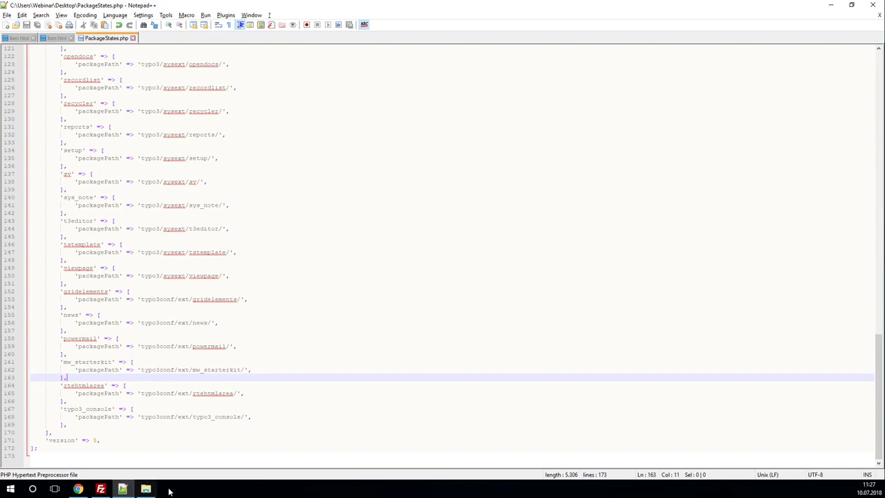
pyautogui.hotkey('alt', 'Tab')
pyautogui.moveTo(190, 202); pyautogui.dragTo(157, 42)
pyautogui.click(80, 56)
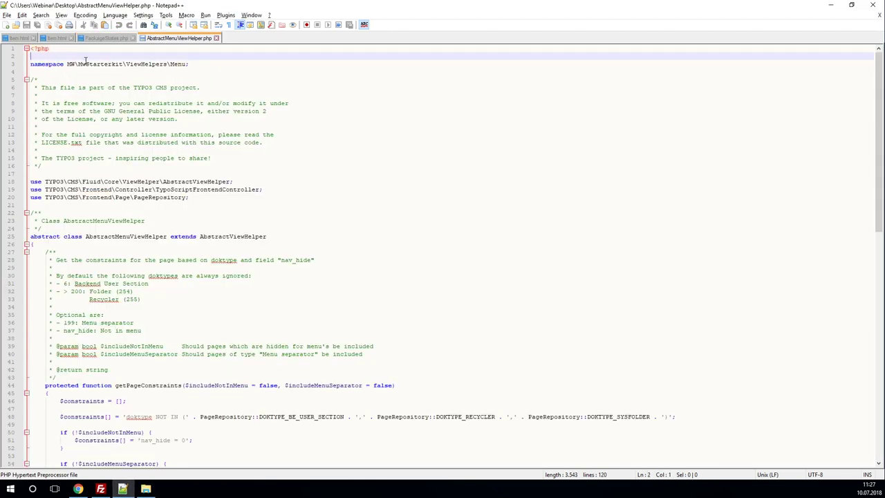
pyautogui.write('sdfkjsldf();')
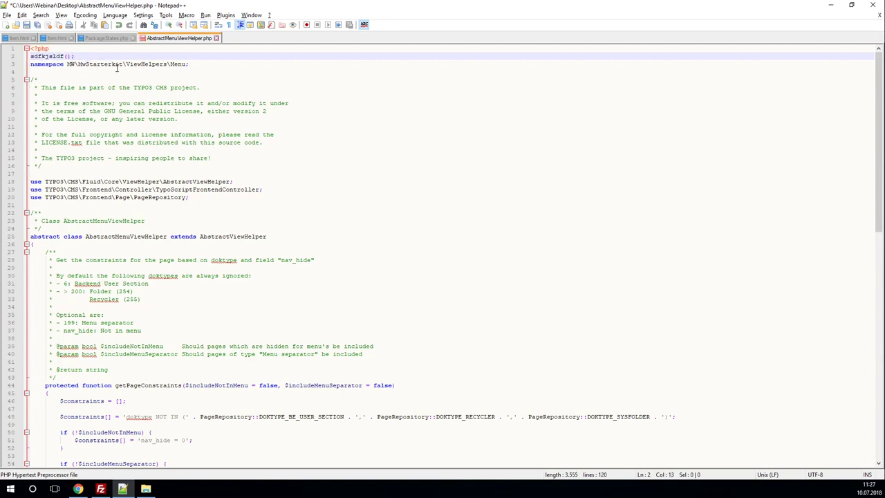
pyautogui.hotkey('ctrl', 's')
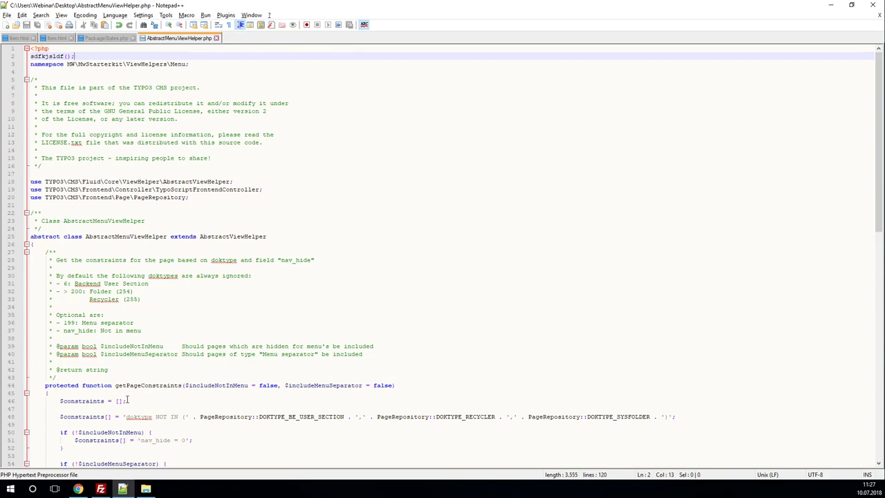
# - Switch to the TYPO3 backend in the browser and activate the Live debug preset in the Install Tool's configuration presets
pyautogui.click(78, 489)
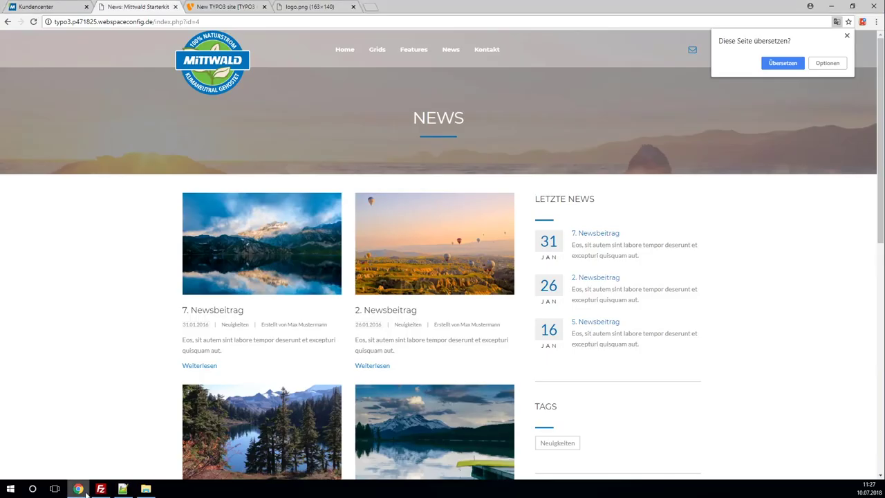
pyautogui.click(244, 7)
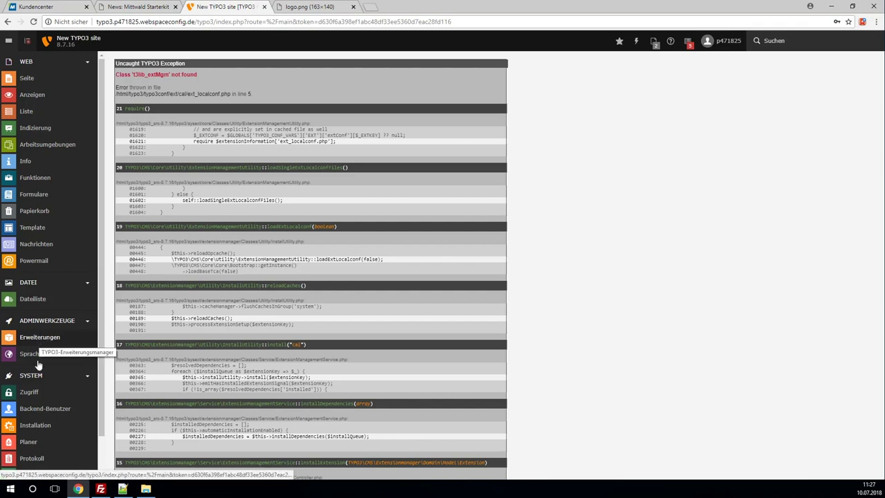
pyautogui.click(39, 424)
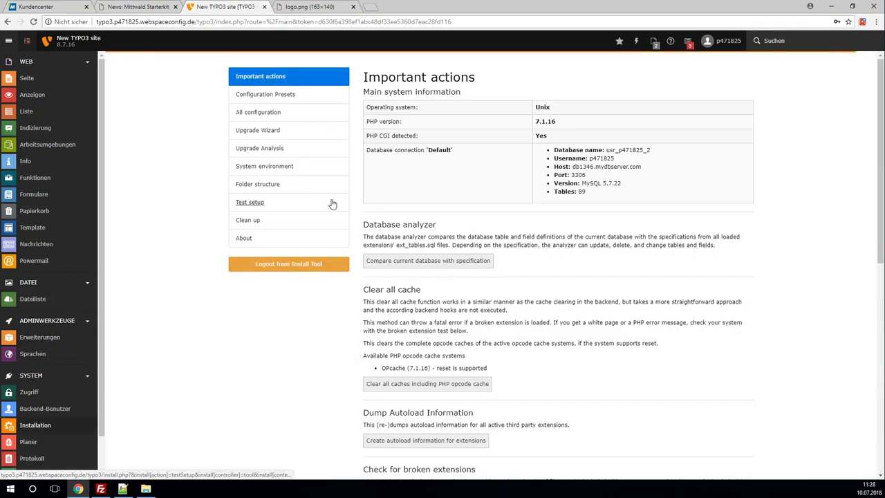
pyautogui.click(271, 95)
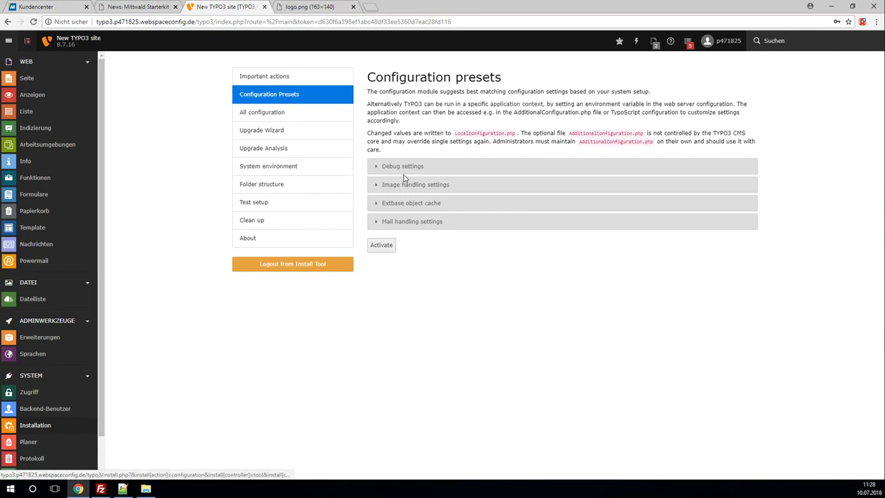
pyautogui.click(405, 167)
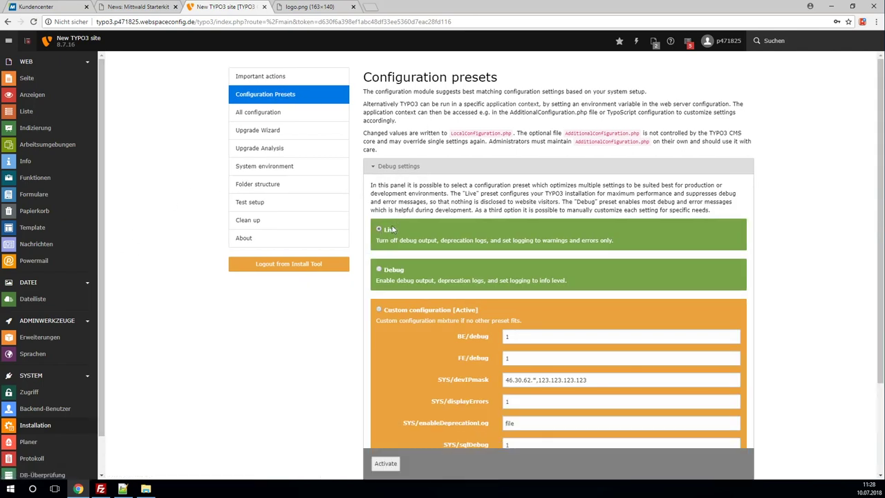
pyautogui.click(386, 463)
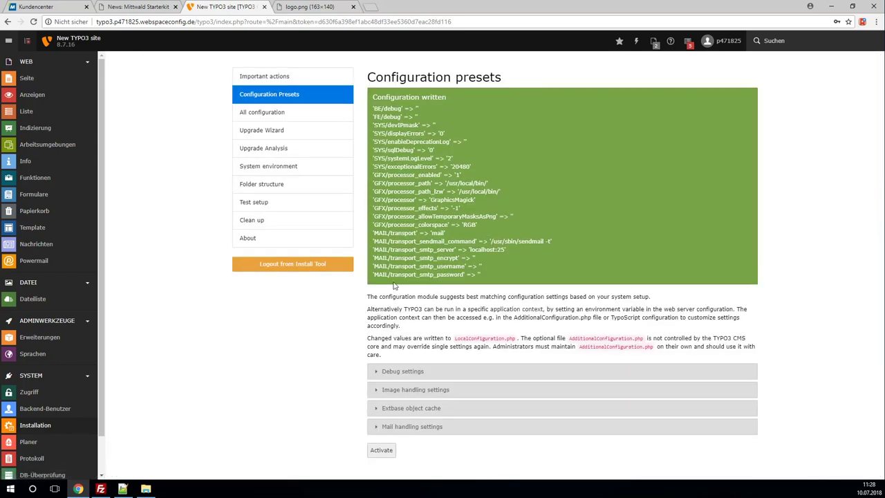
# - Switch to FileZilla and upload the modified AbstractMenuViewHelper.php to the server's Menu folder, overwriting the existing file
pyautogui.click(122, 489)
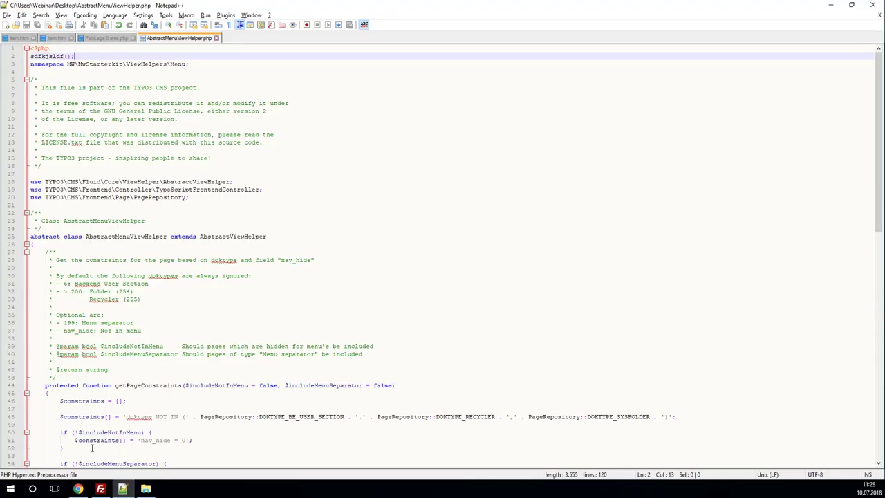
pyautogui.click(100, 489)
pyautogui.click(318, 373)
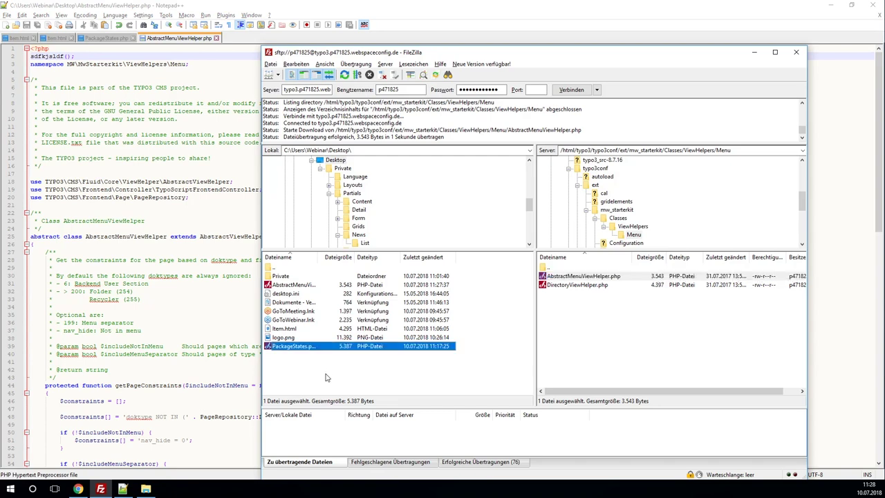
pyautogui.click(302, 288)
pyautogui.rightClick(302, 286)
pyautogui.click(330, 293)
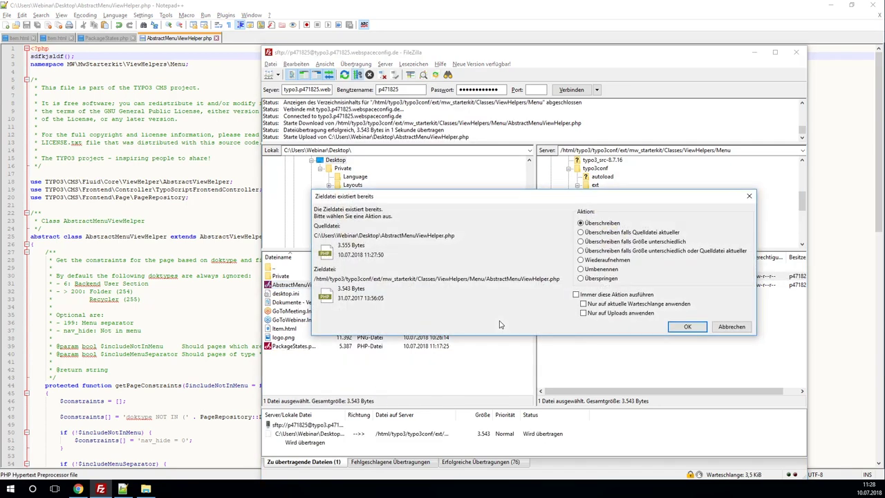
pyautogui.click(683, 327)
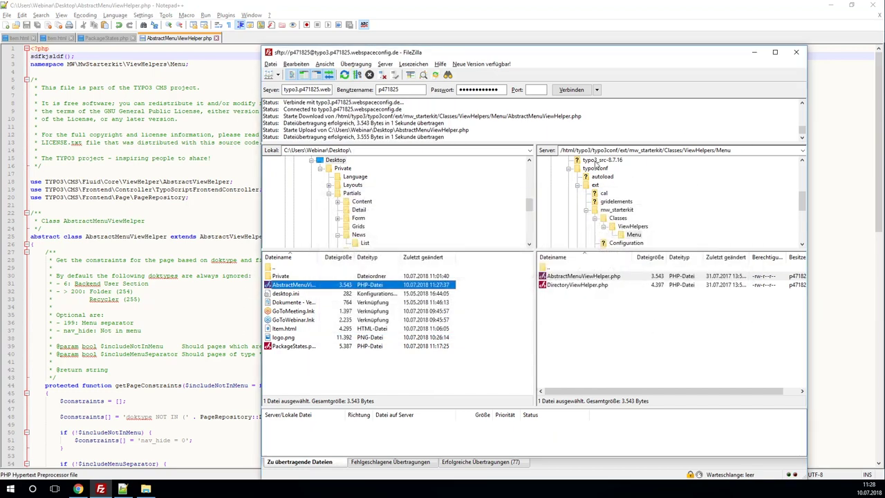
# - Delete the Cache directory with its contents from /html/typo3/typo3temp/var on the server
pyautogui.click(577, 168)
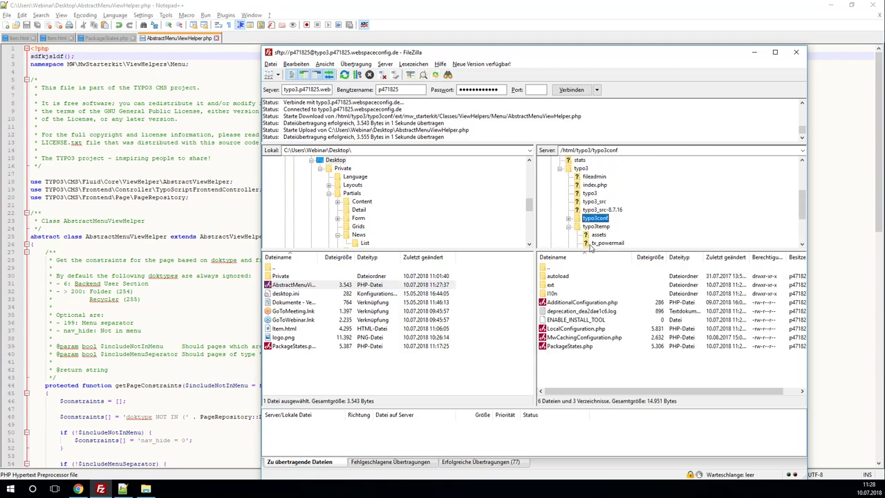
pyautogui.click(596, 226)
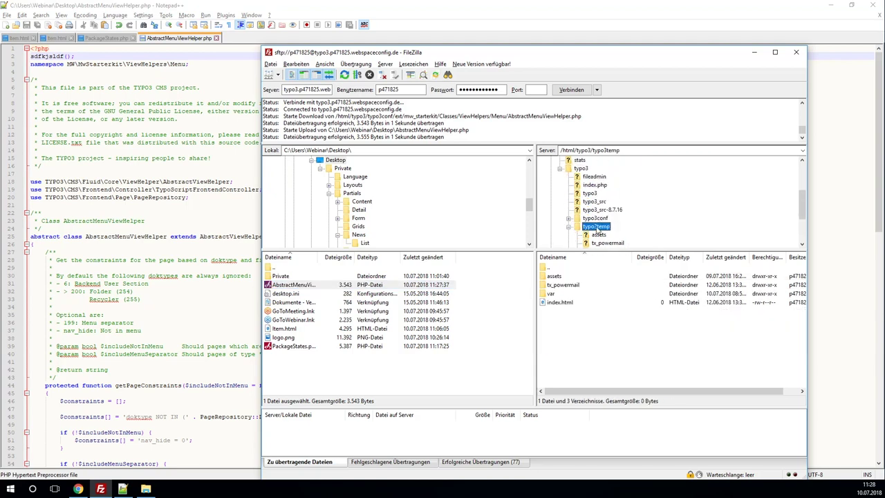
pyautogui.doubleClick(560, 286)
pyautogui.rightClick(557, 276)
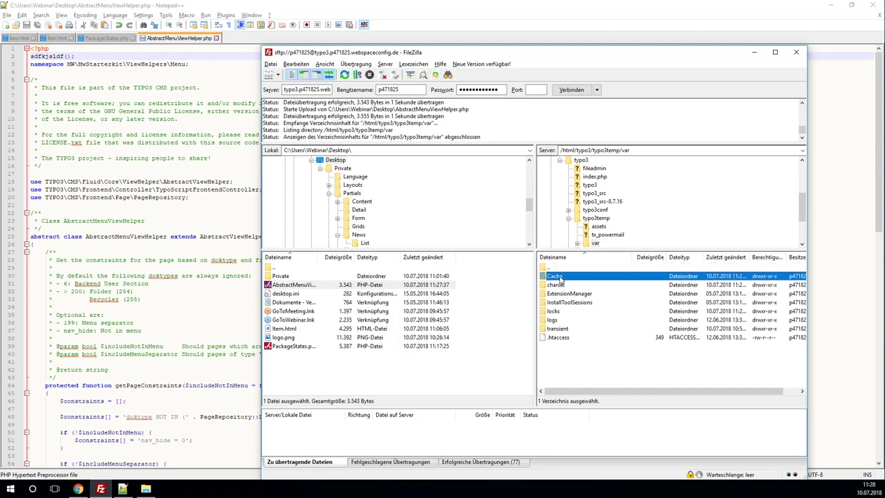
pyautogui.click(586, 371)
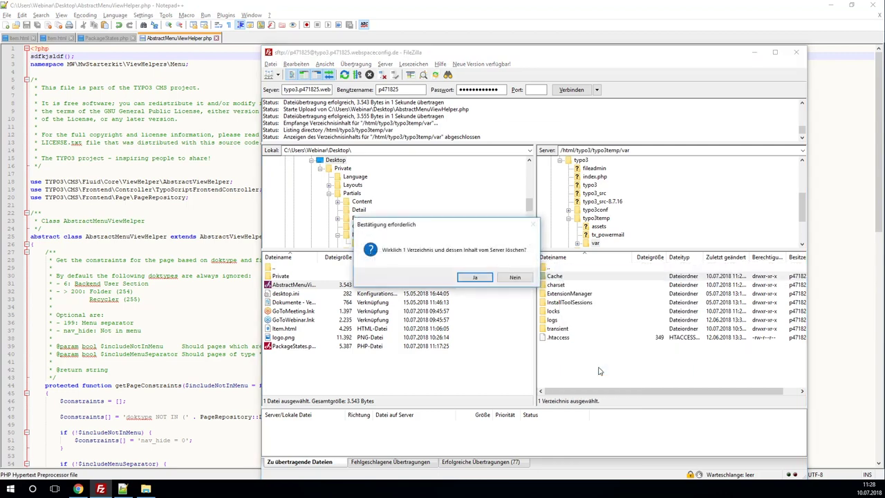
pyautogui.click(485, 282)
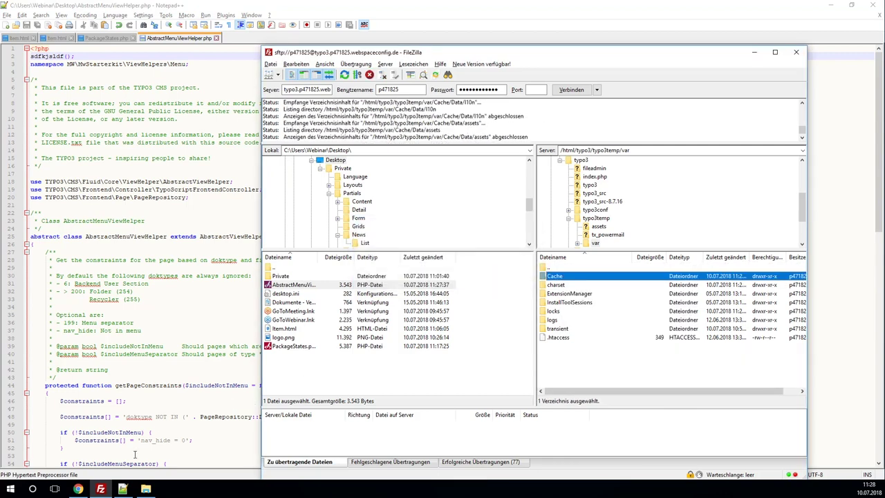
# - Switch to the browser and reload the front-end page index.php?id=4 to check the effect of the broken file
pyautogui.click(79, 488)
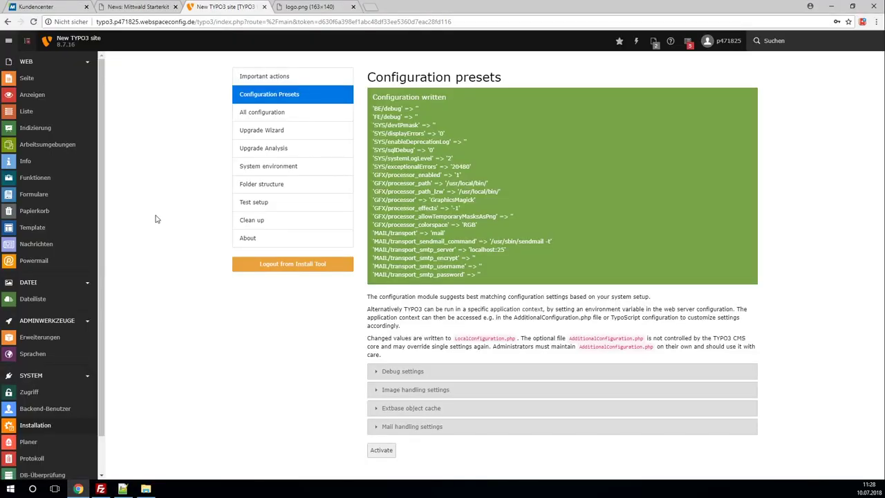
pyautogui.click(159, 6)
pyautogui.click(226, 23)
pyautogui.press('Return')
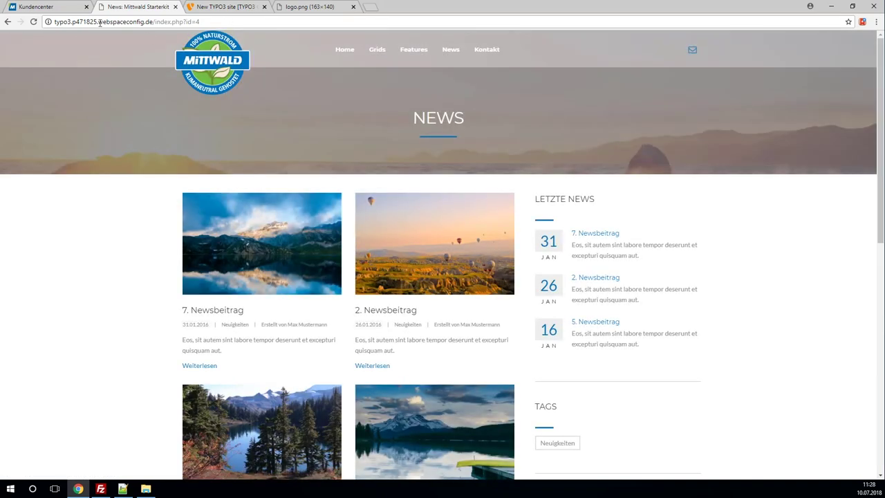
pyautogui.click(34, 21)
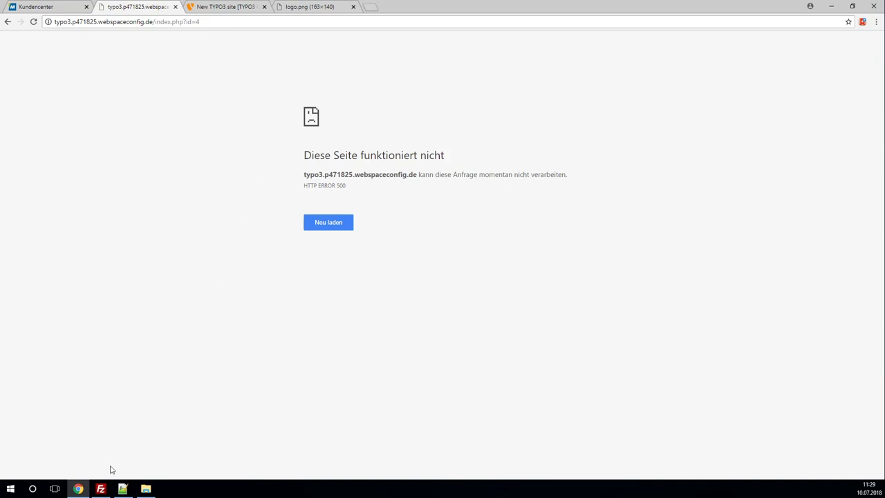
# - Switch to FileZilla and download php.ini from the server's /etc/php directory to the local Desktop folder
pyautogui.moveTo(101, 489)
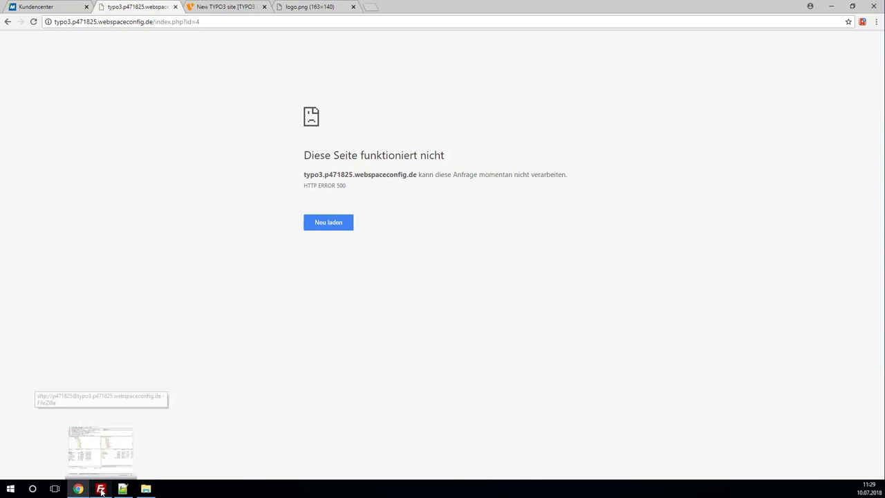
pyautogui.click(80, 460)
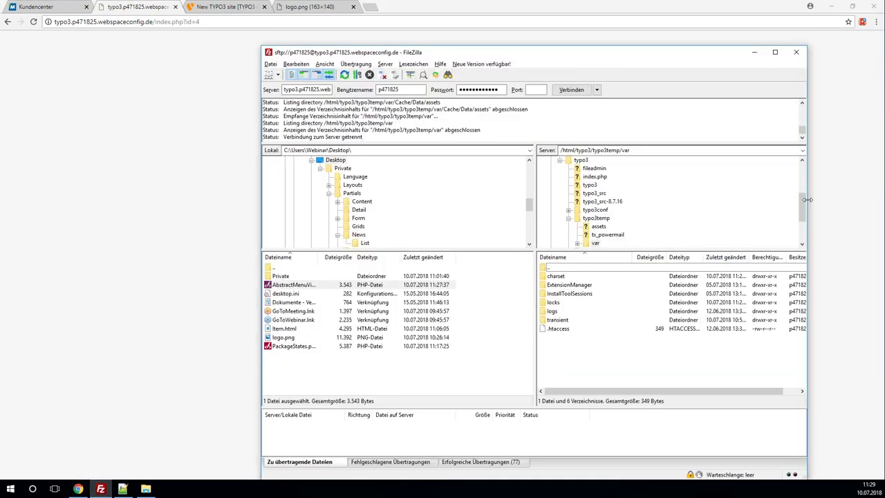
pyautogui.moveTo(803, 208); pyautogui.dragTo(803, 177)
pyautogui.click(551, 228)
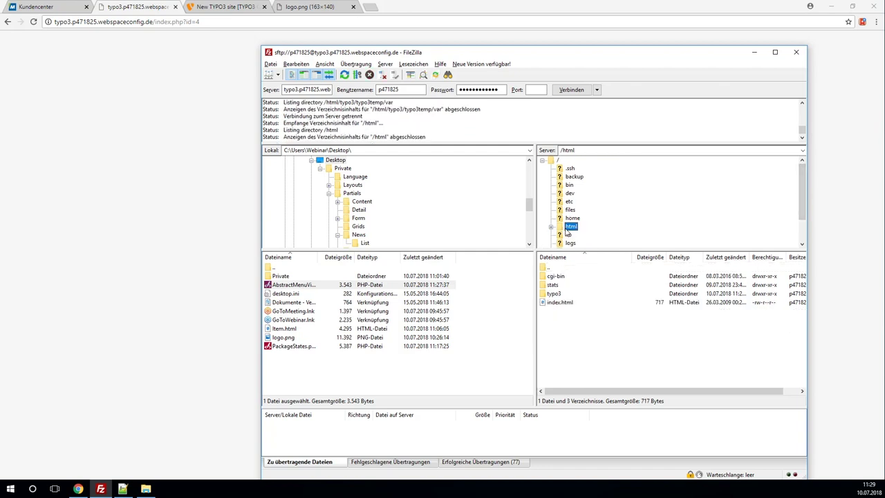
pyautogui.click(570, 202)
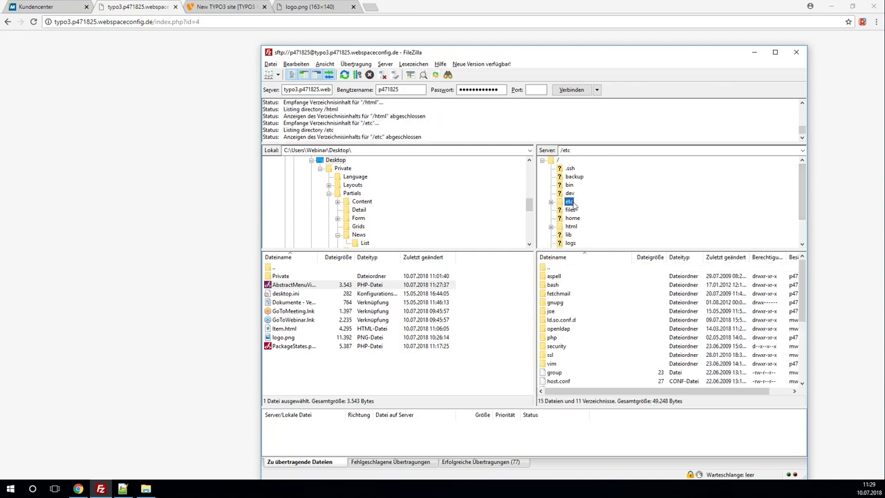
pyautogui.doubleClick(553, 337)
pyautogui.click(556, 286)
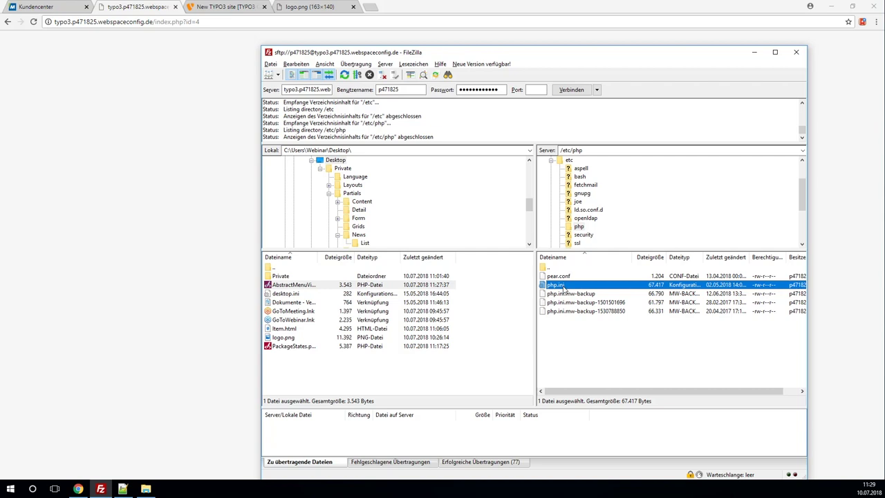
pyautogui.rightClick(565, 289)
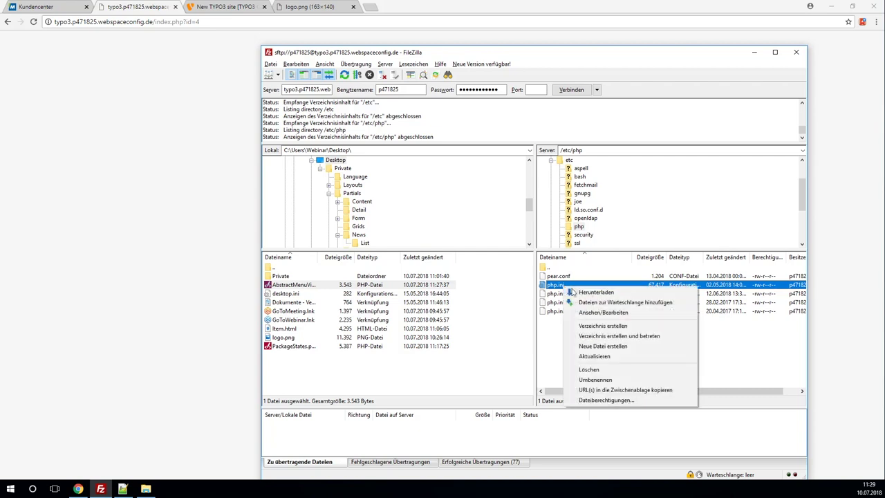
pyautogui.click(574, 291)
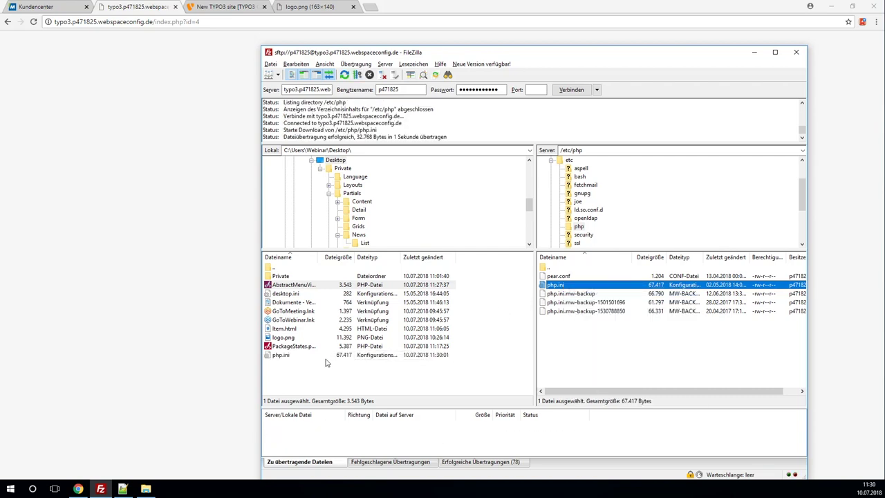
# - Open the downloaded php.ini from the Desktop folder in Notepad++
pyautogui.moveTo(465, 54); pyautogui.dragTo(516, 34)
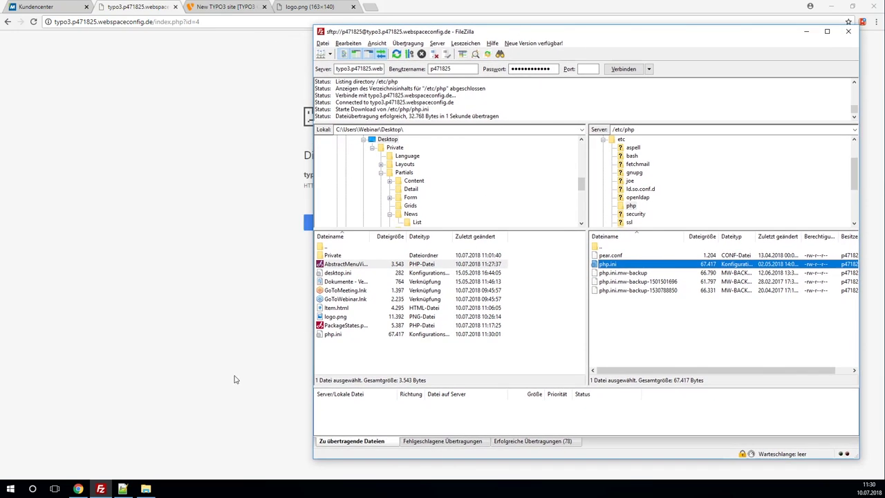
pyautogui.click(122, 489)
pyautogui.click(146, 489)
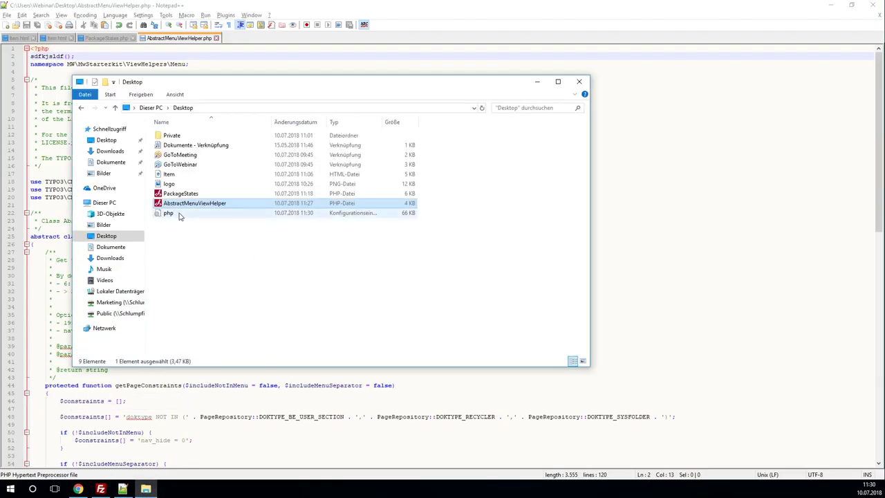
pyautogui.moveTo(178, 216); pyautogui.dragTo(237, 42)
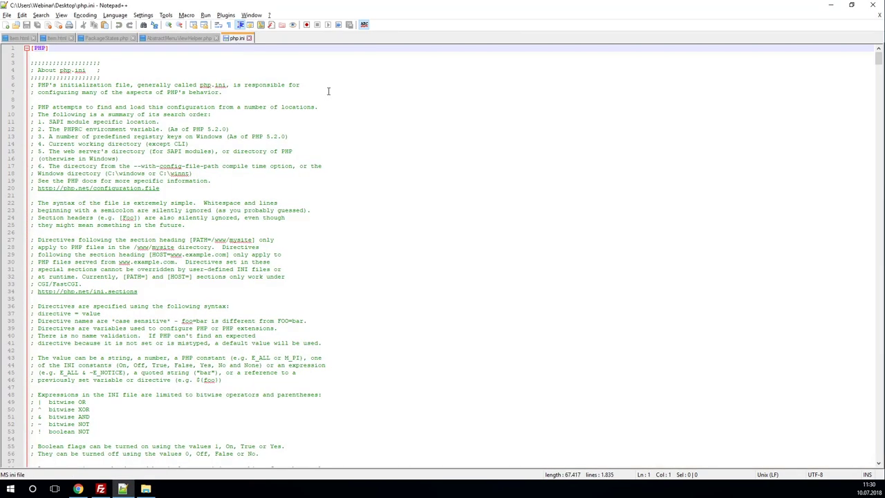
# - Search php.ini for log_error and set the log_errors directive to On
pyautogui.click(329, 91)
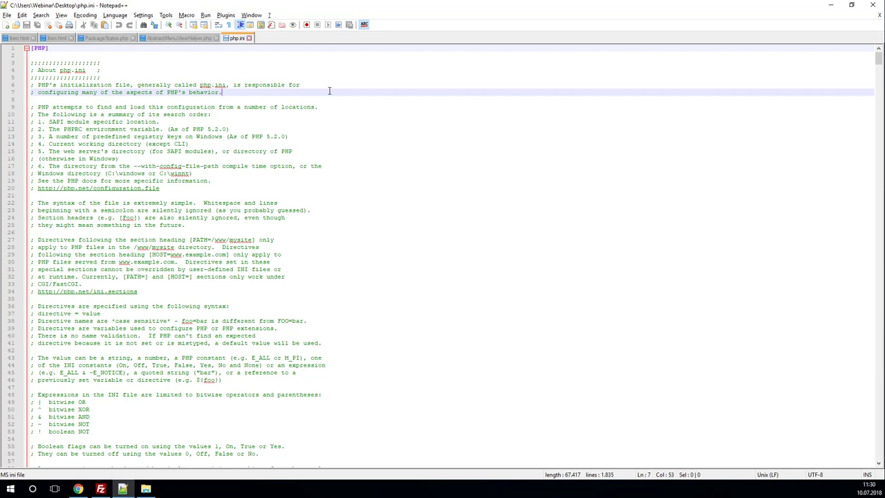
pyautogui.hotkey('ctrl', 'f')
pyautogui.write('log_error')
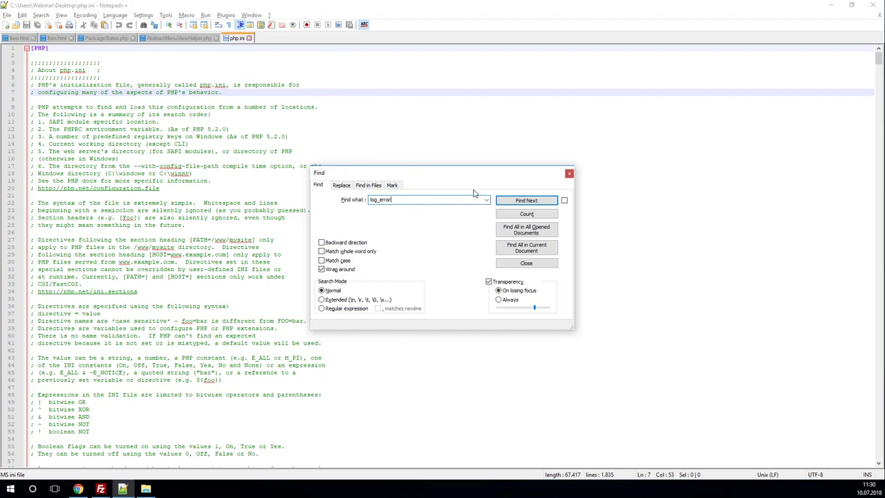
pyautogui.click(518, 201)
pyautogui.click(518, 201)
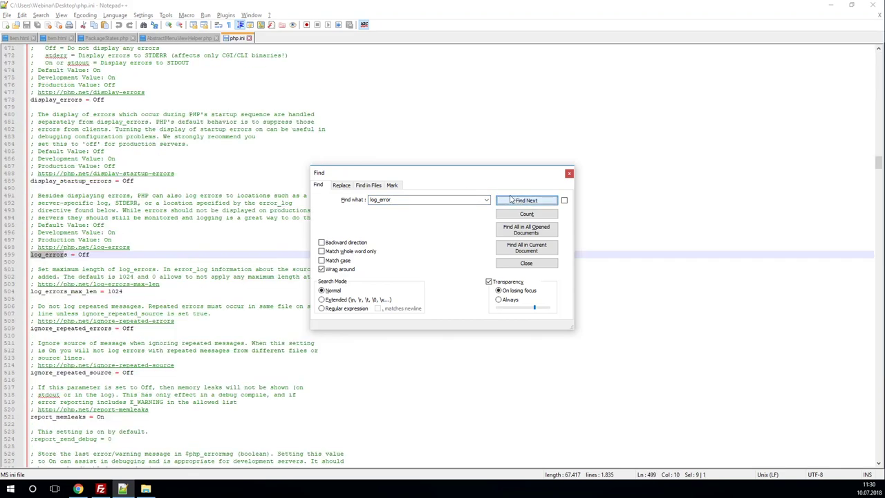
pyautogui.click(569, 173)
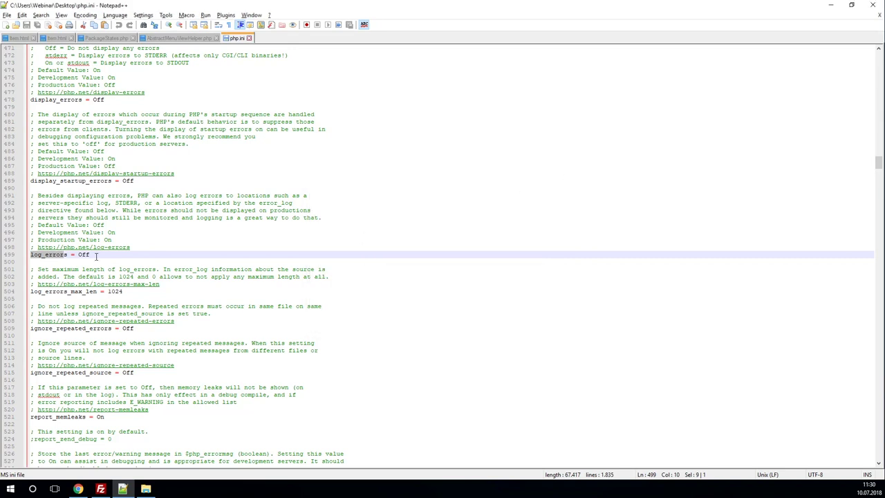
pyautogui.click(304, 256)
pyautogui.press('BackSpace')
pyautogui.press('BackSpace')
pyautogui.write('n')
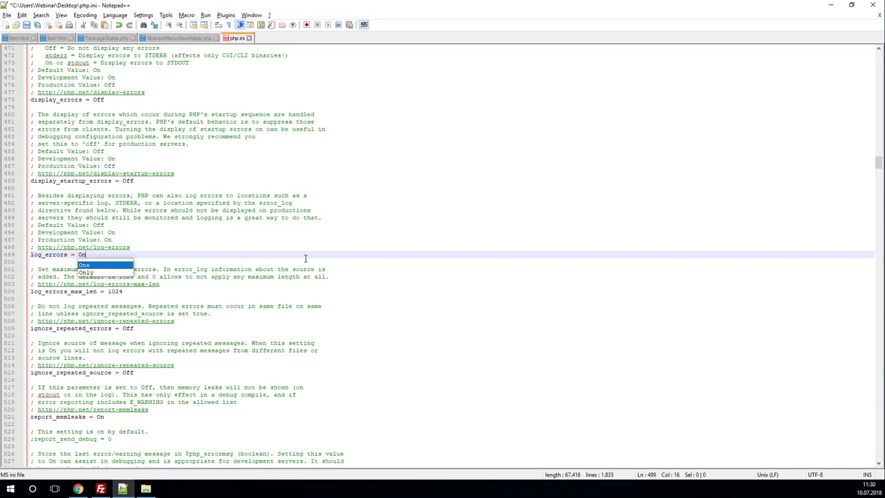
# - Search php.ini for error_log and uncomment the example line that points to php_errors.log
pyautogui.click(262, 228)
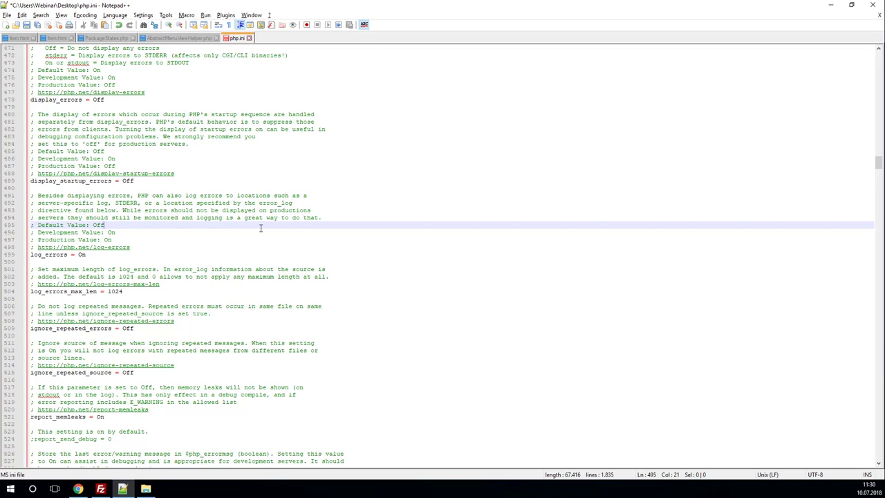
pyautogui.hotkey('ctrl', 'f')
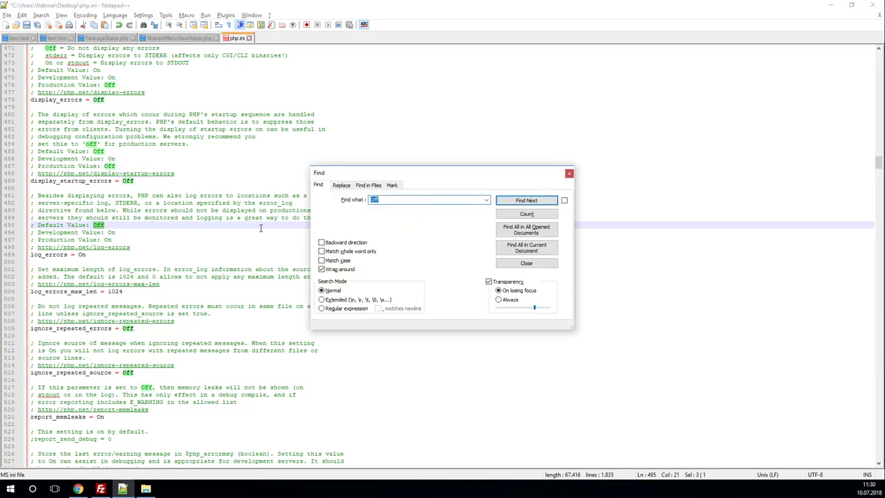
pyautogui.write('error_log')
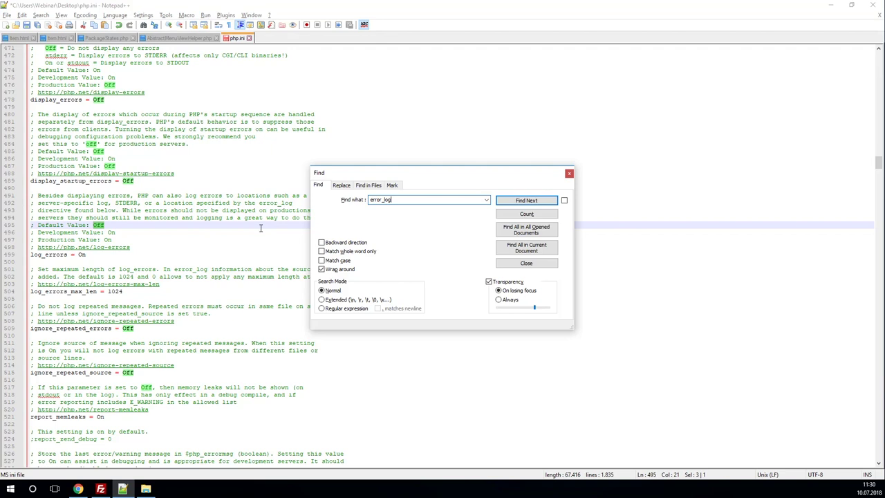
pyautogui.click(527, 201)
pyautogui.click(527, 200)
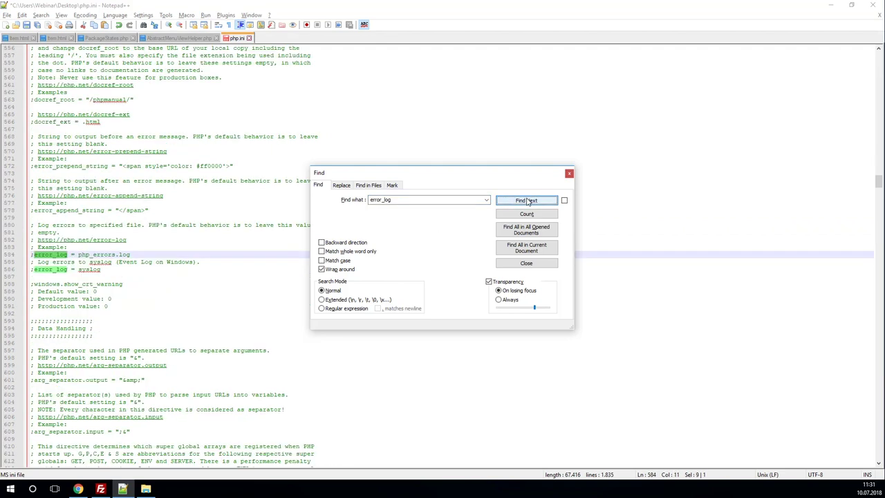
pyautogui.click(569, 173)
pyautogui.click(69, 254)
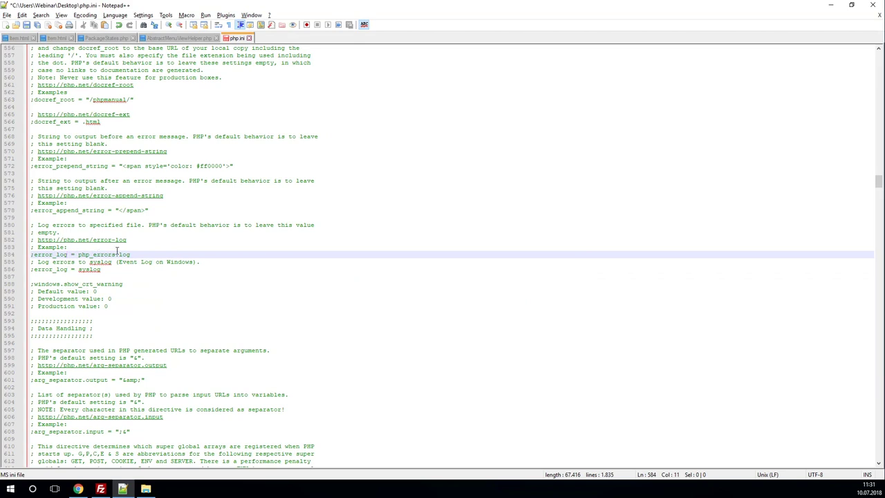
pyautogui.press('Left')
pyautogui.press('Left')
pyautogui.press('Left')
pyautogui.press('Left')
pyautogui.press('BackSpace')
# - Set the error_log path to /tmp/php_errors.log and save php.ini
pyautogui.press('Right')
pyautogui.press('Right')
pyautogui.press('Right')
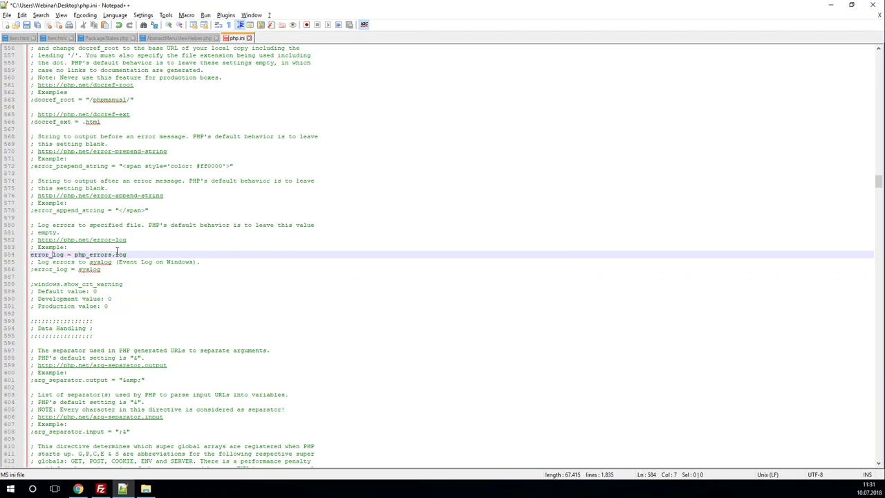
pyautogui.press('Right')
pyautogui.press('Right')
pyautogui.press('Right')
pyautogui.press('Right')
pyautogui.write('/tmp/')
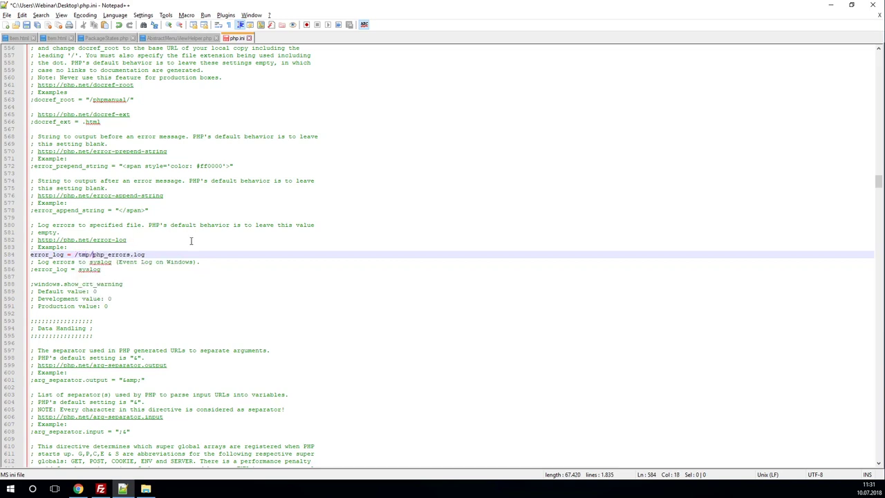
pyautogui.click(147, 254)
pyautogui.hotkey('ctrl', 's')
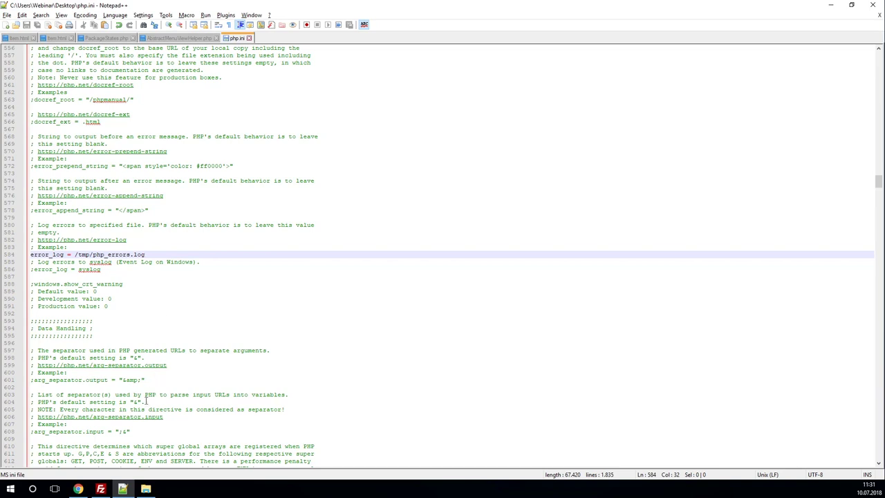
# - Switch to FileZilla and upload the edited php.ini to /etc/php, overwriting the existing file
pyautogui.click(100, 488)
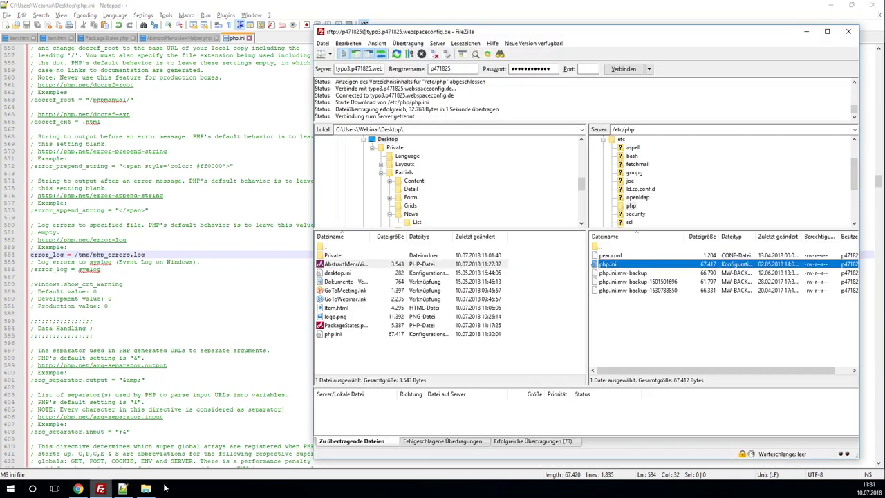
pyautogui.click(378, 361)
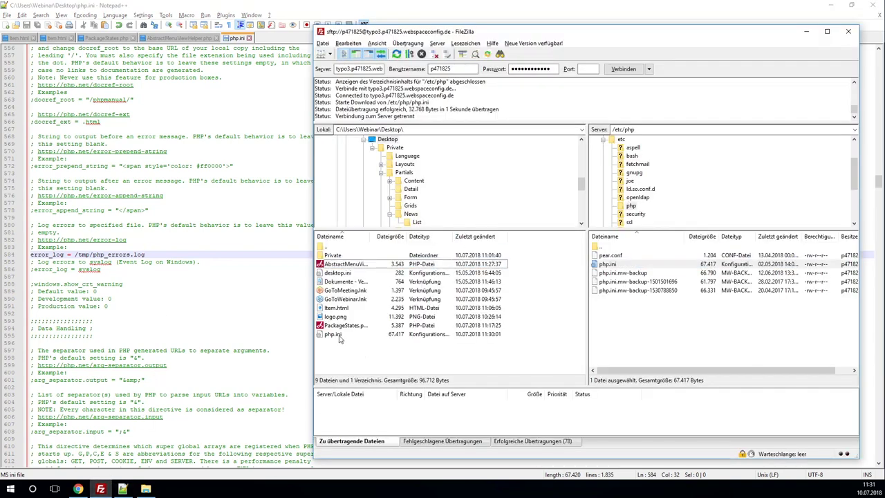
pyautogui.rightClick(339, 335)
pyautogui.click(367, 342)
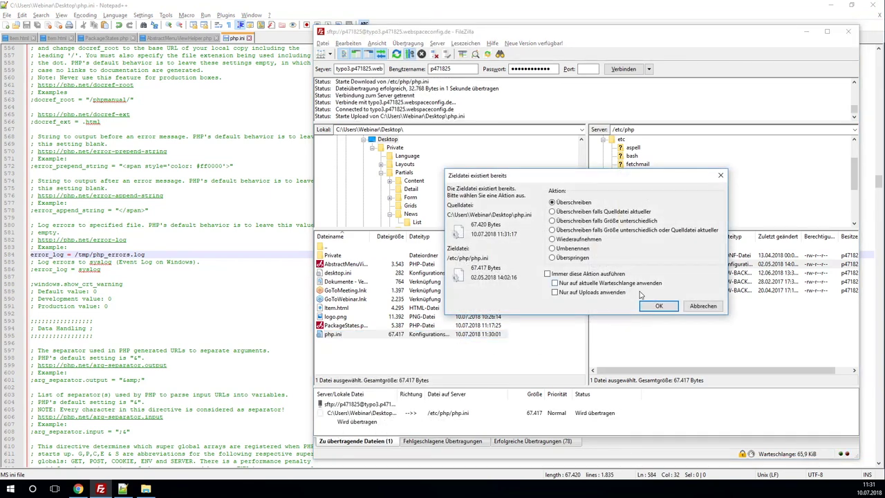
pyautogui.click(659, 306)
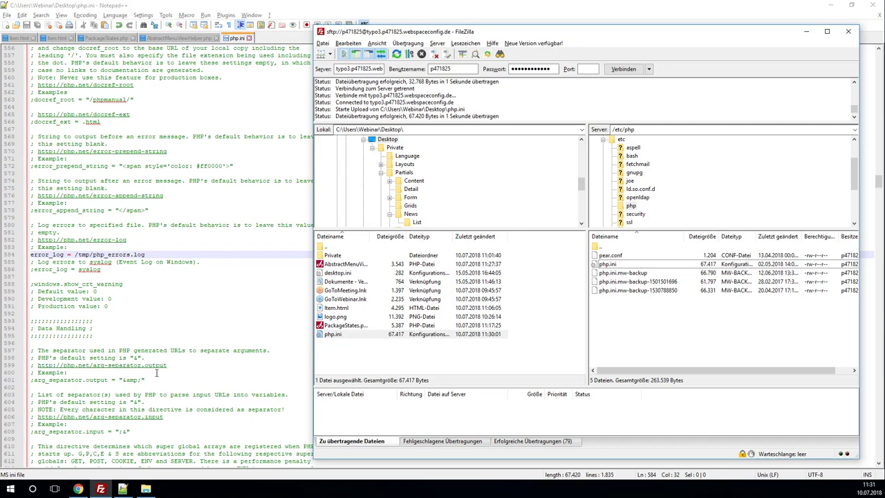
# - Switch to the browser and reload the failing front-end page so the PHP error is triggered again
pyautogui.click(79, 489)
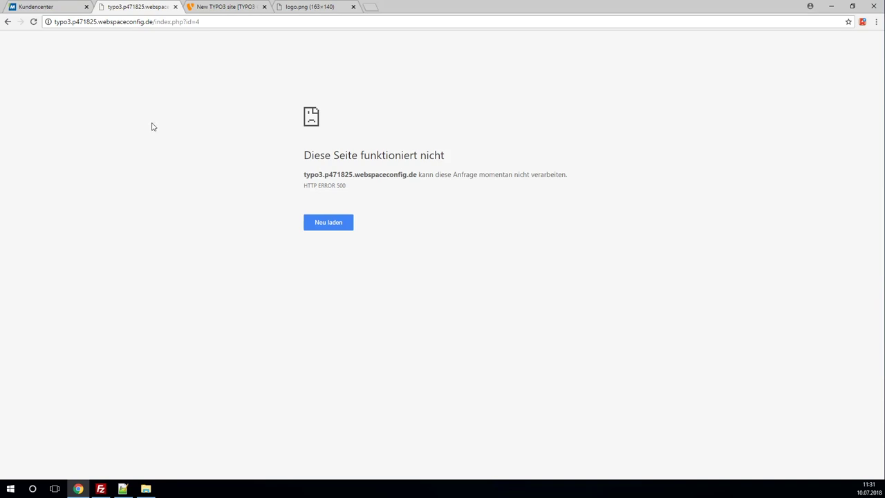
pyautogui.click(337, 228)
# - Switch to FileZilla and download php_errors.log from the server's /tmp directory to the local Desktop folder
pyautogui.click(101, 488)
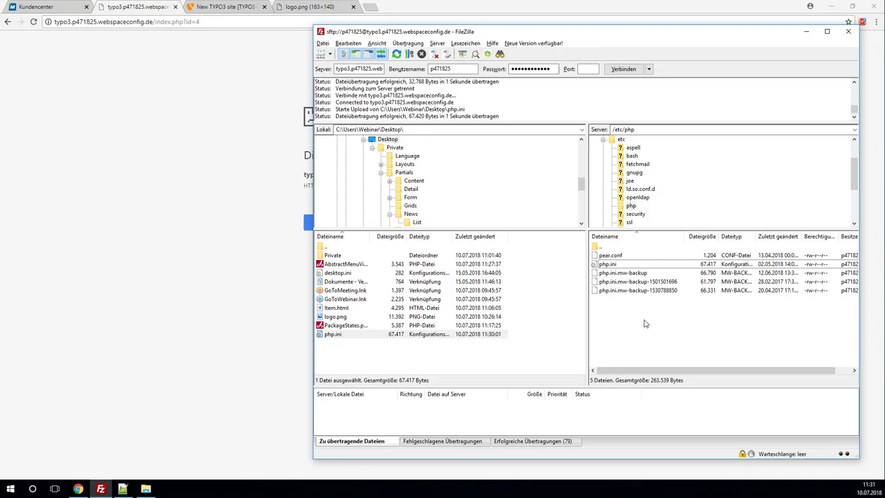
pyautogui.doubleClick(606, 248)
pyautogui.doubleClick(605, 248)
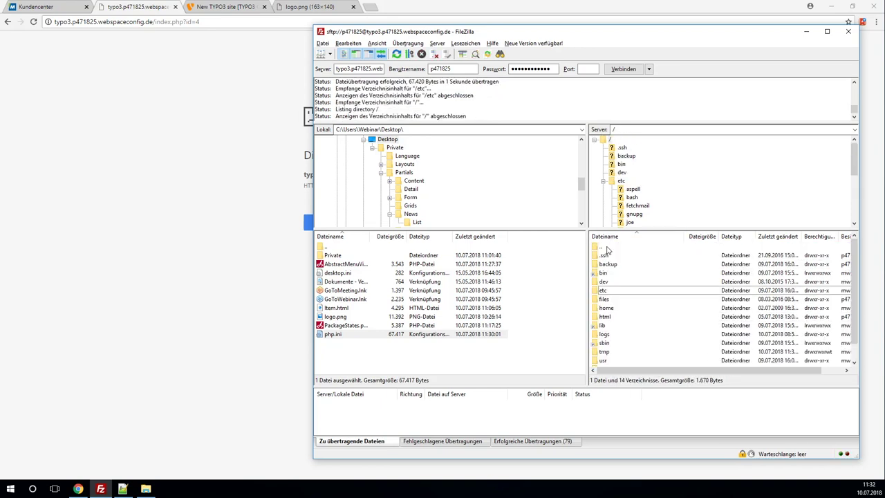
pyautogui.doubleClick(606, 353)
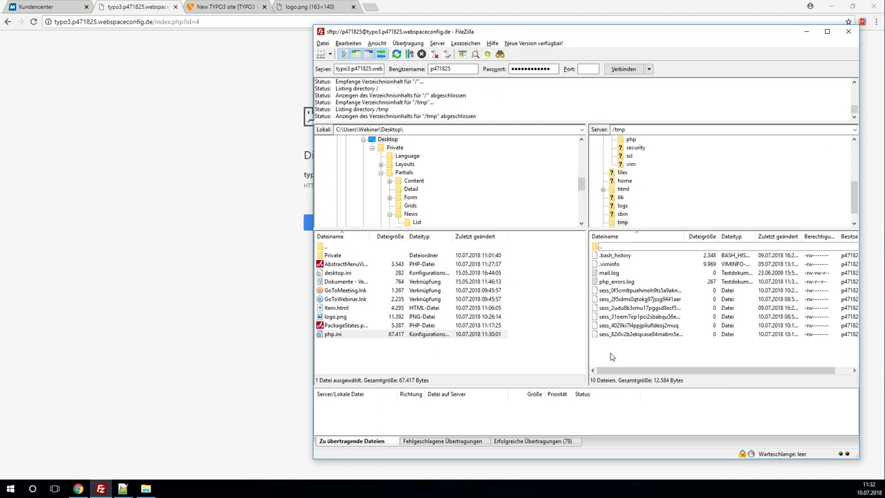
pyautogui.click(616, 283)
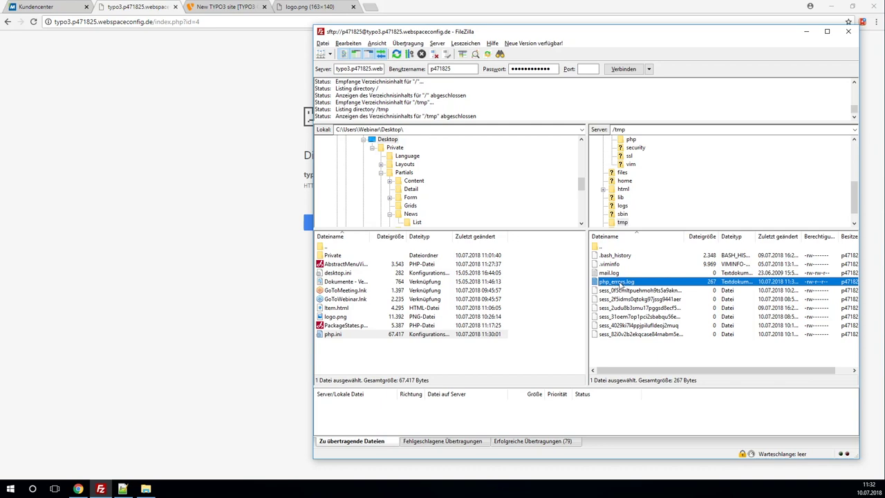
pyautogui.doubleClick(620, 283)
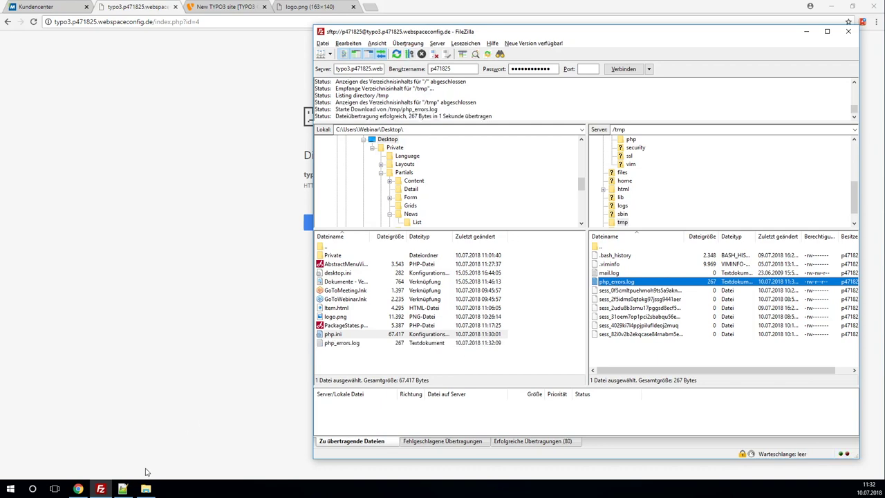
# - Open the downloaded php_errors.log from the Desktop folder in Notepad++
pyautogui.click(146, 488)
pyautogui.click(123, 489)
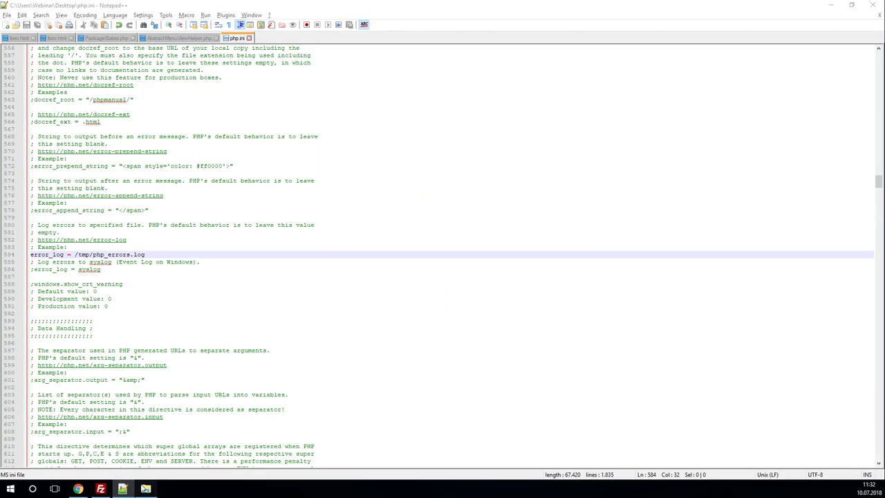
pyautogui.click(146, 489)
pyautogui.click(177, 223)
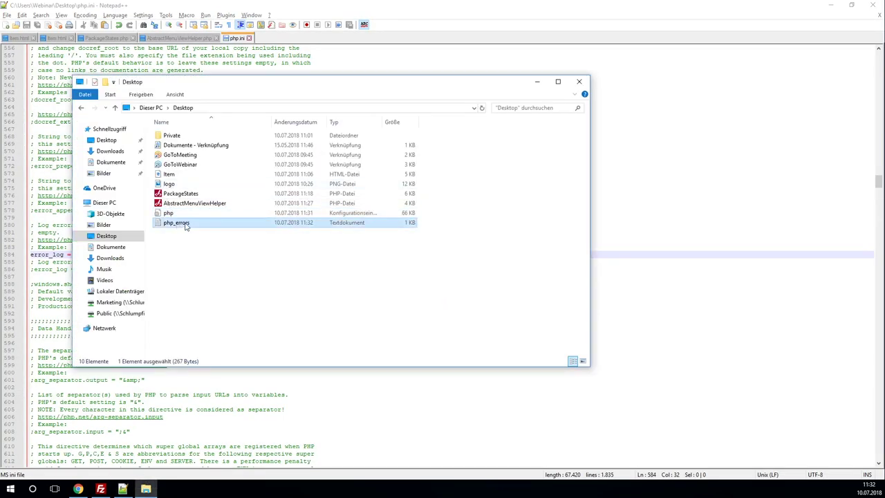
pyautogui.doubleClick(183, 225)
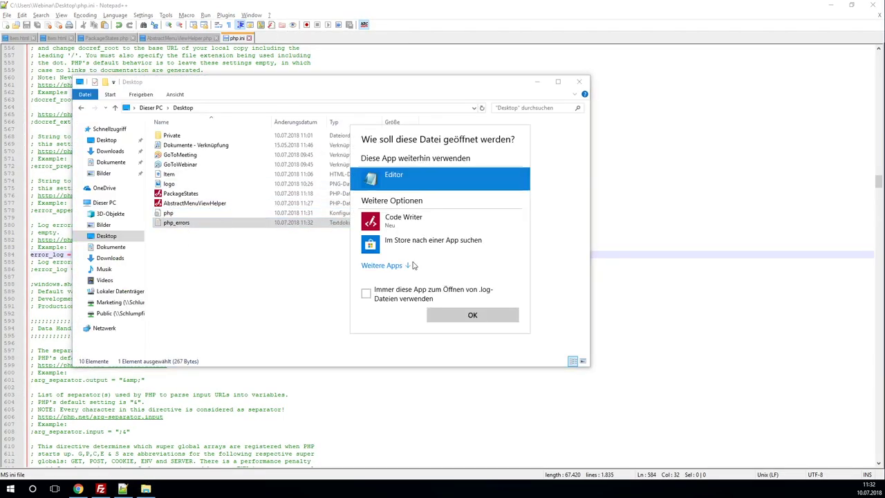
pyautogui.click(323, 300)
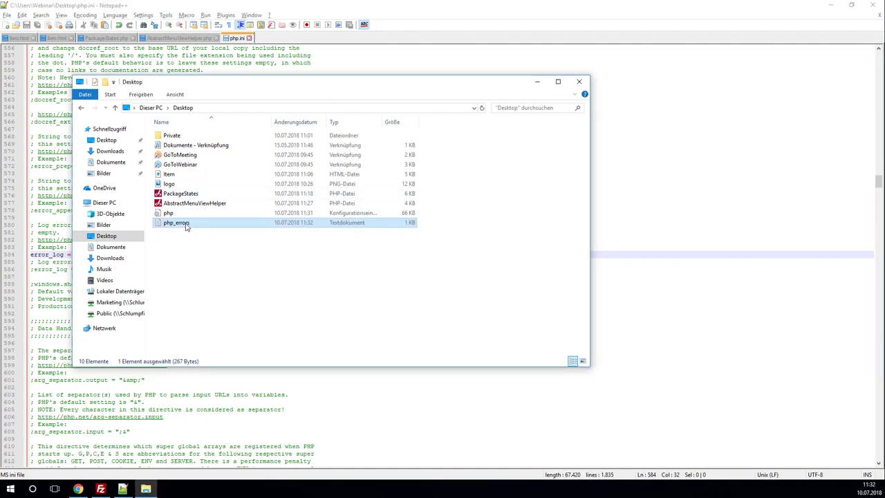
pyautogui.click(290, 41)
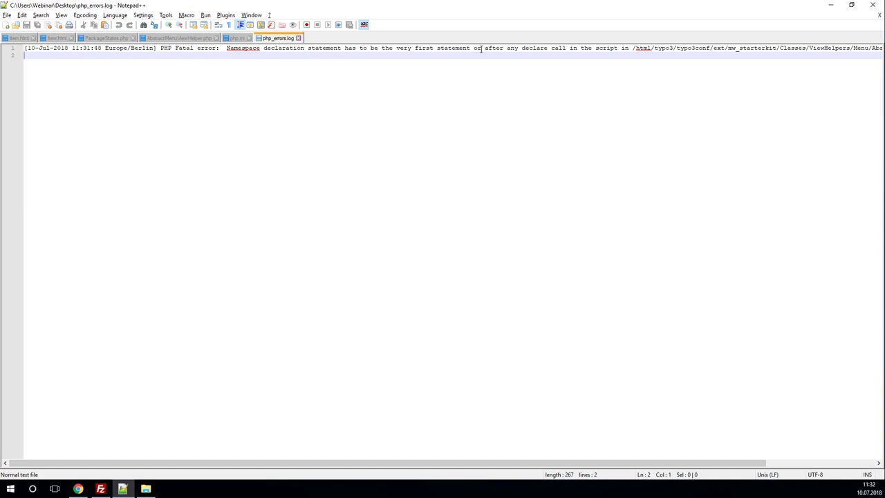
# - Examine the fatal error entry in php_errors.log and the full path of the script it names
pyautogui.moveTo(158, 462); pyautogui.dragTo(239, 463)
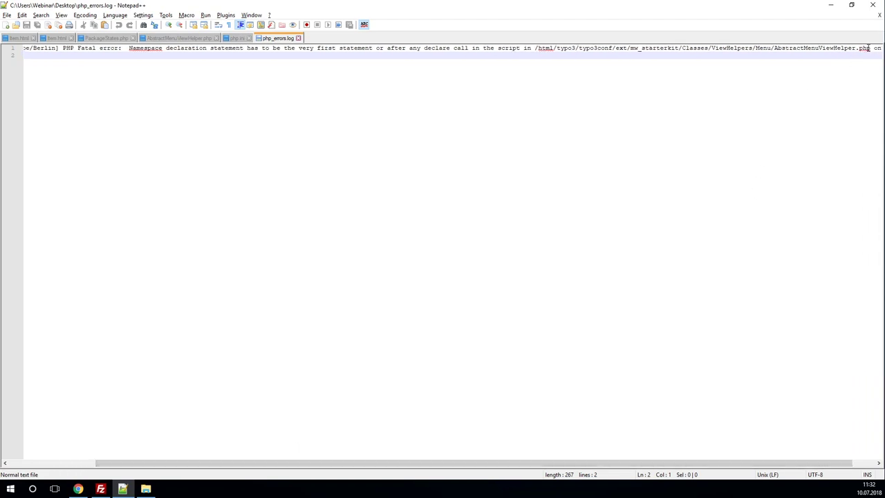
pyautogui.moveTo(869, 49); pyautogui.dragTo(535, 49)
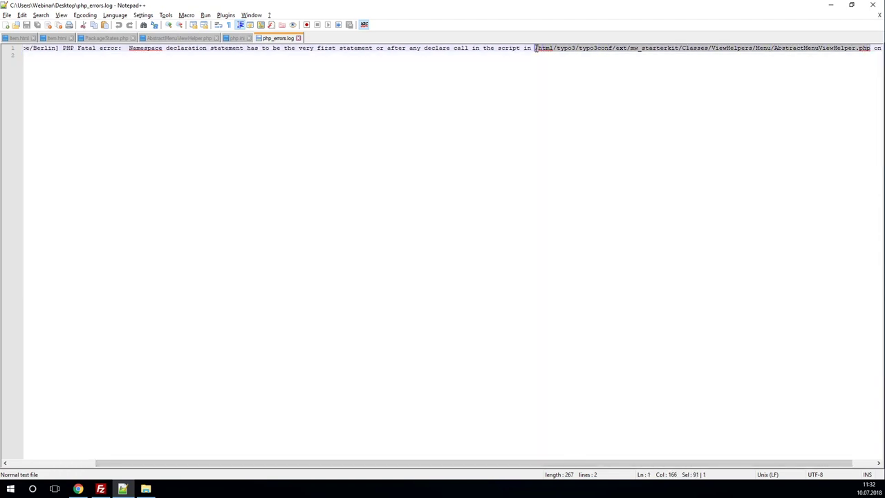
pyautogui.click(535, 48)
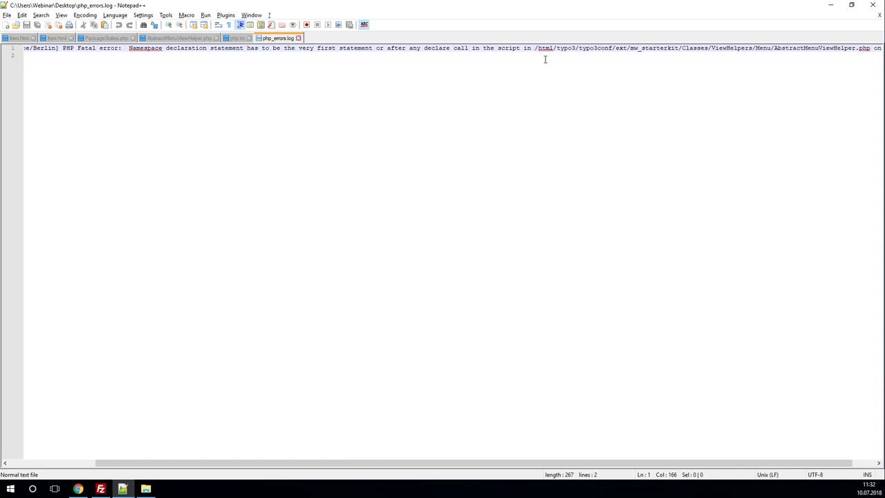
pyautogui.moveTo(578, 48); pyautogui.dragTo(628, 48)
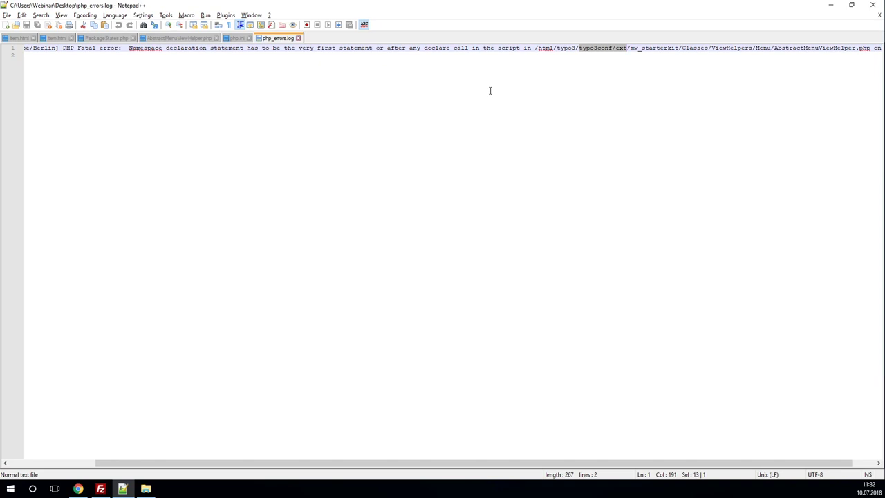
# - Delete the stray line "sdfkjsldf();" above the namespace declaration in AbstractMenuViewHelper.php and save the file
pyautogui.click(193, 39)
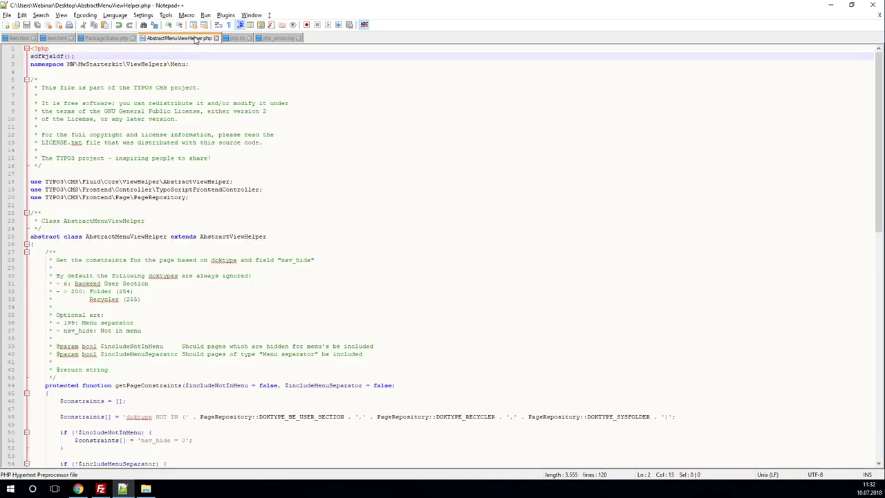
pyautogui.tripleClick(58, 56)
pyautogui.press('Delete')
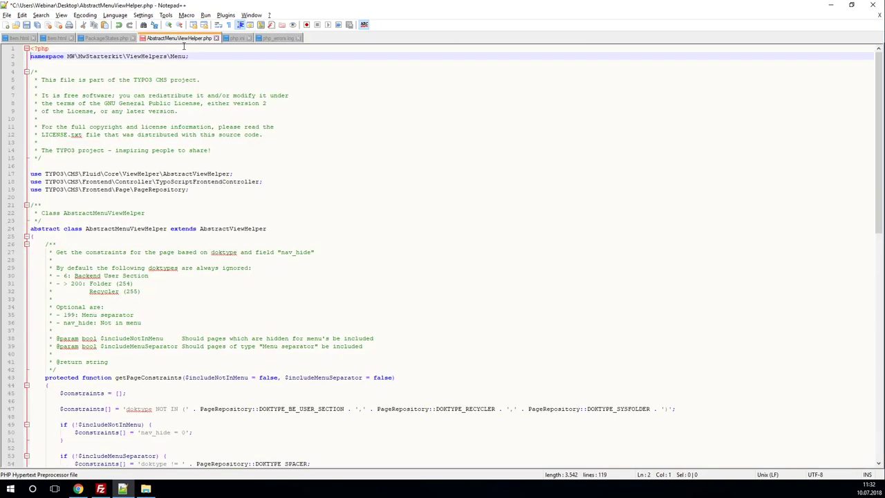
pyautogui.hotkey('ctrl', 's')
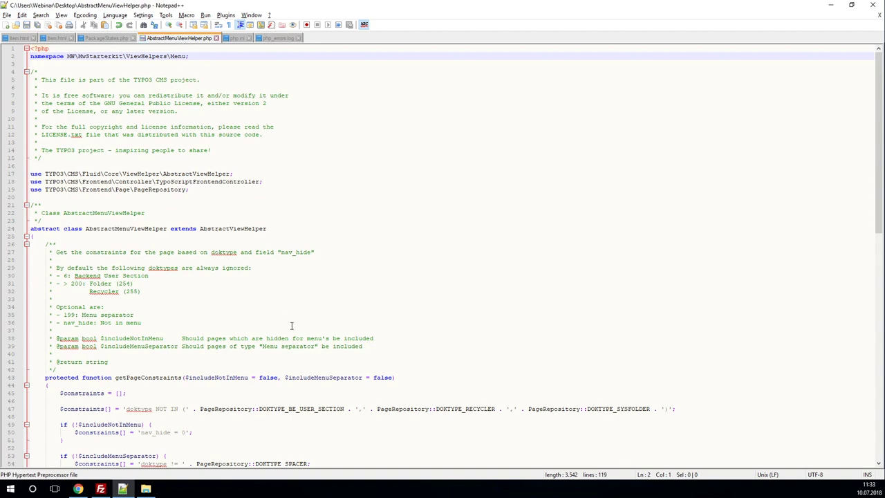
# - Switch to FileZilla and go to the server directory /html/typo3/typo3conf/ext/mw_starterkit/Classes/ViewHelpers/Menu
pyautogui.click(102, 489)
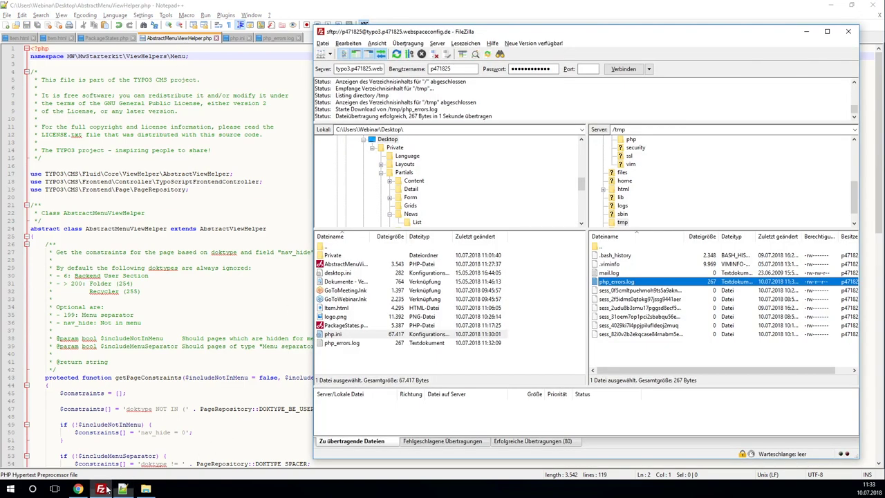
pyautogui.doubleClick(608, 249)
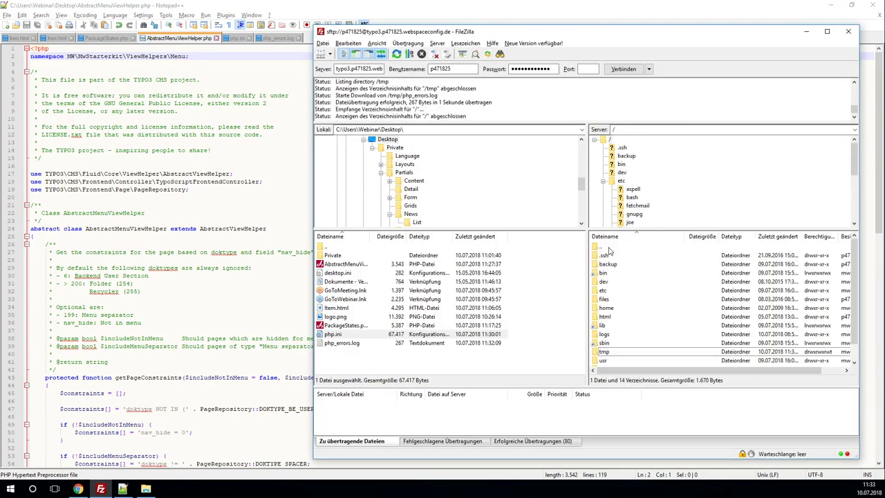
pyautogui.doubleClick(608, 317)
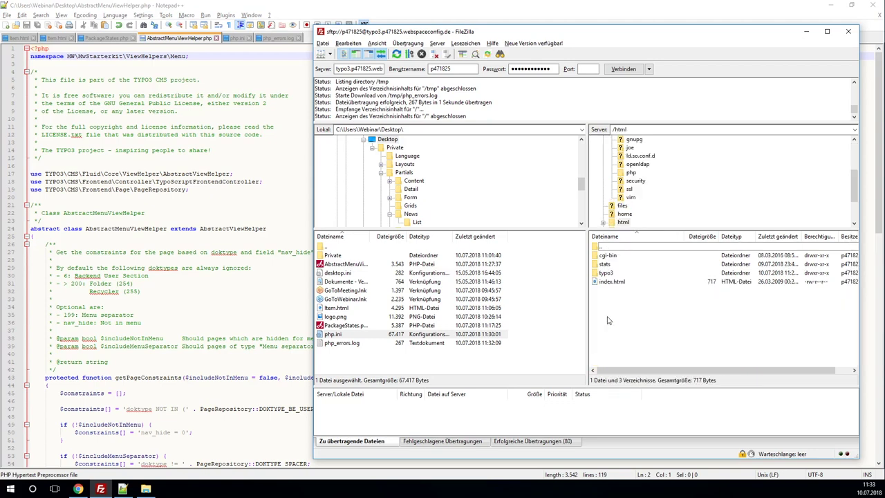
pyautogui.doubleClick(609, 274)
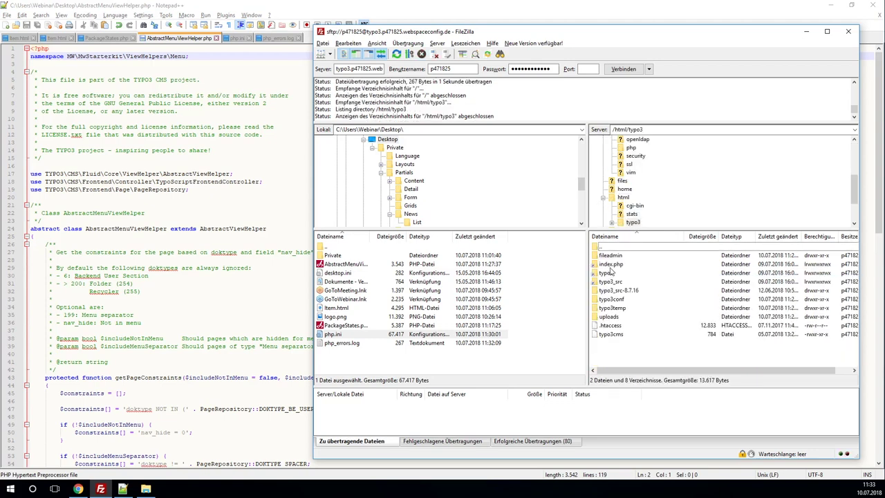
pyautogui.doubleClick(613, 299)
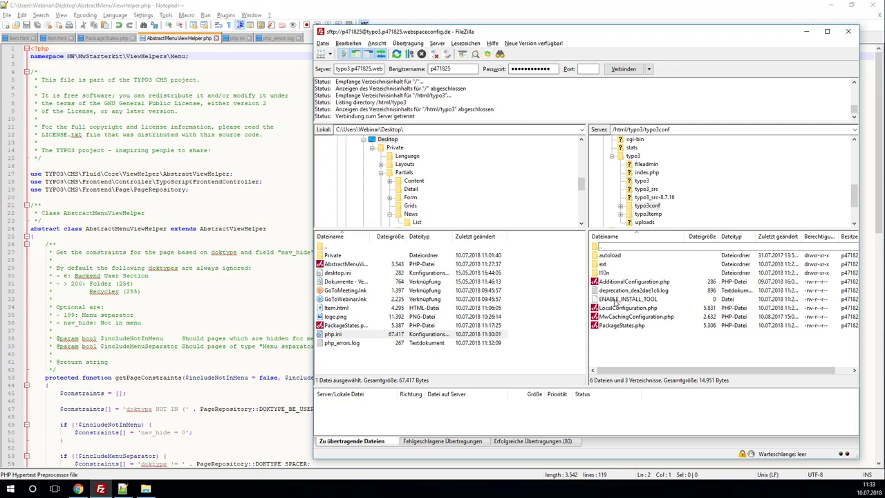
pyautogui.click(607, 265)
pyautogui.doubleClick(607, 265)
pyautogui.doubleClick(614, 273)
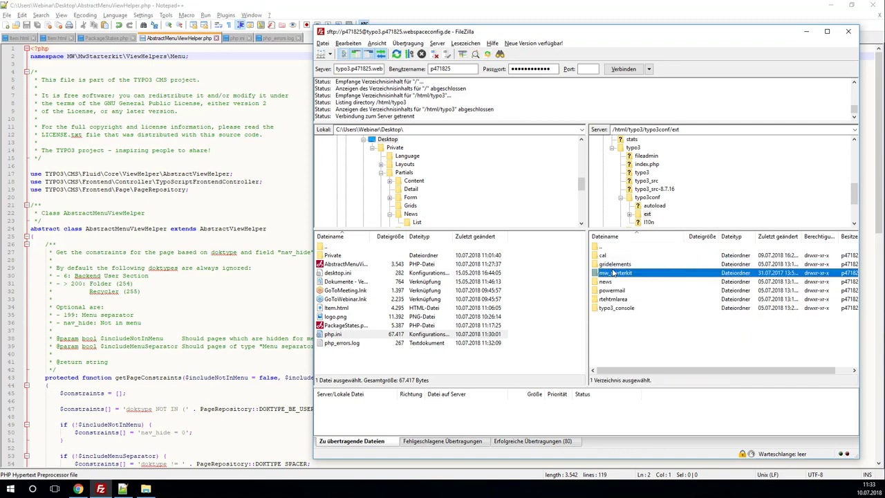
pyautogui.doubleClick(611, 256)
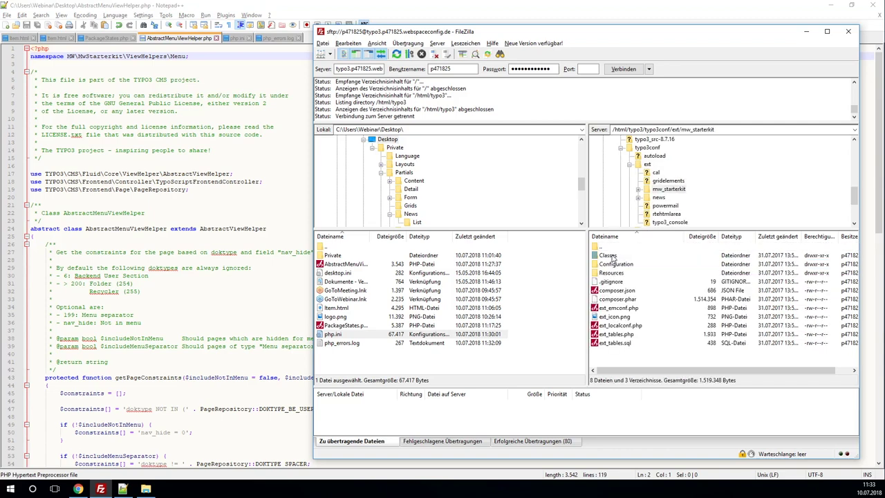
pyautogui.doubleClick(613, 256)
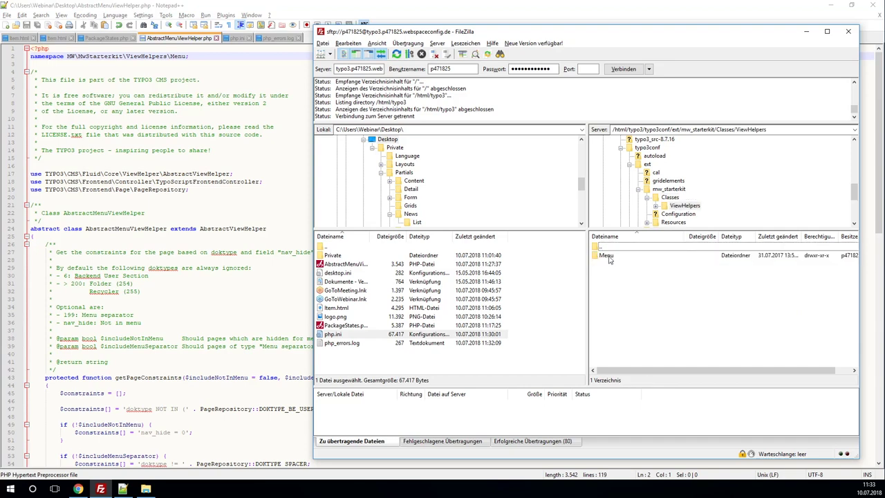
pyautogui.doubleClick(611, 256)
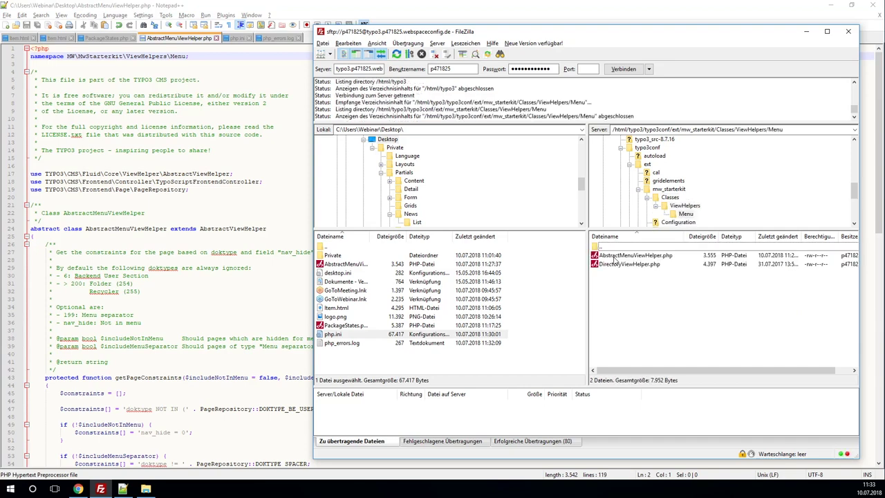
# - Upload the edited AbstractMenuViewHelper.php over the server's copy, and switch to the browser to reload the failing front-end page
pyautogui.rightClick(344, 263)
pyautogui.click(372, 269)
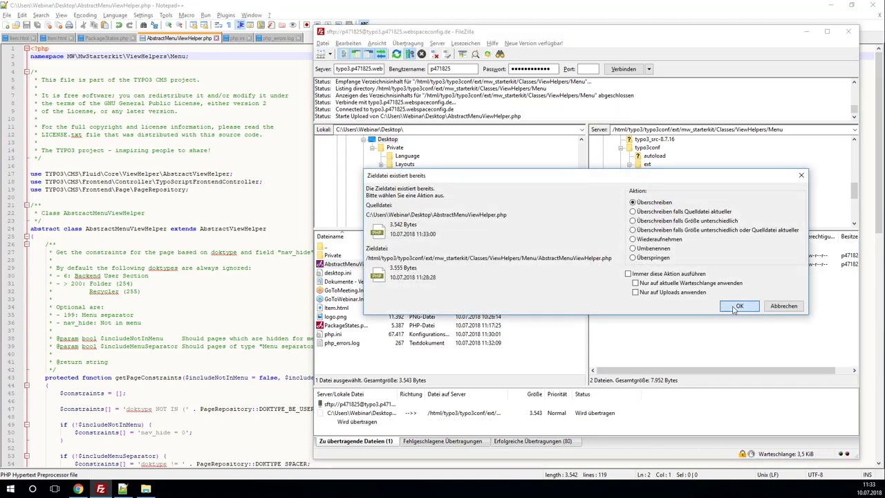
pyautogui.click(735, 305)
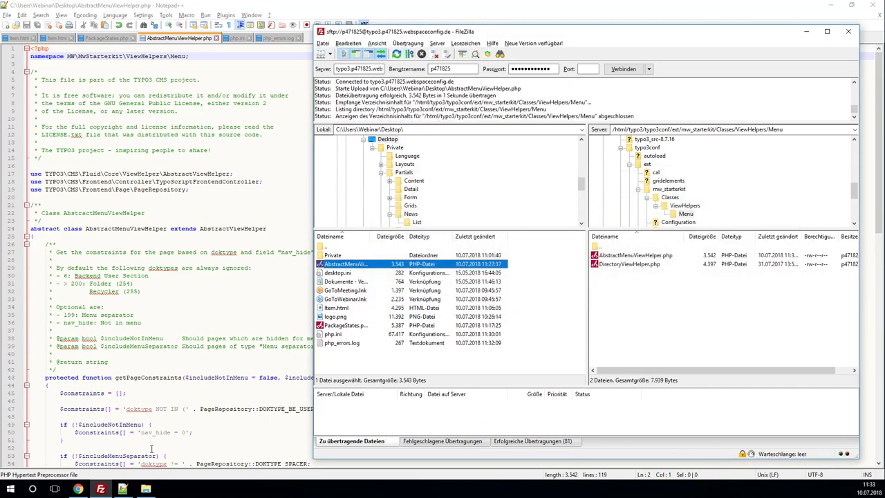
pyautogui.click(78, 489)
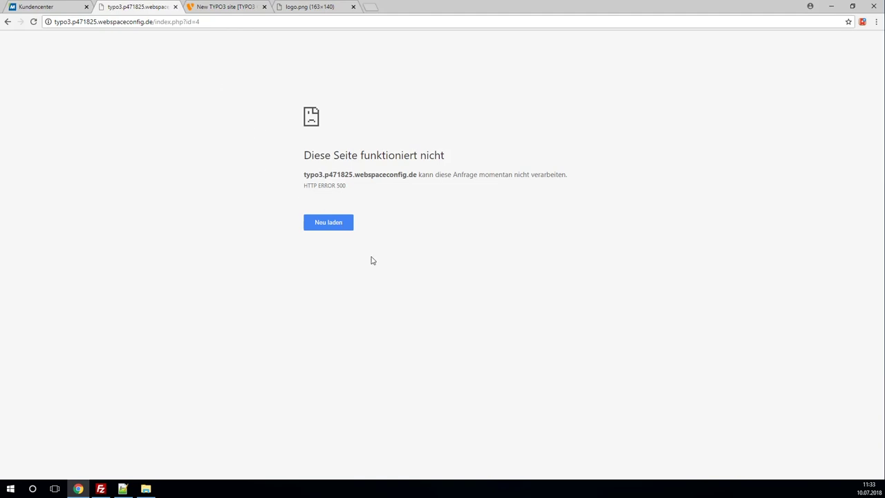
pyautogui.click(336, 224)
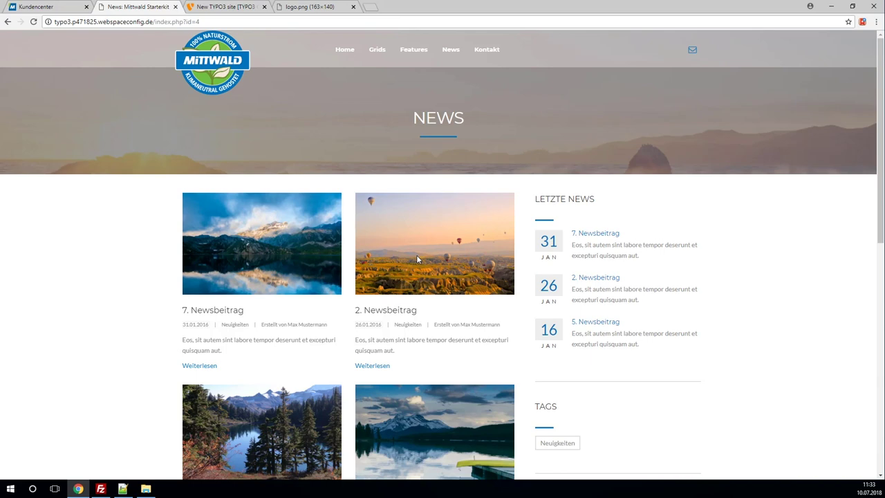
# - In the TYPO3 backend, open the Setup code of the Mittwald Starterkit template on the Willkommen page
pyautogui.click(245, 7)
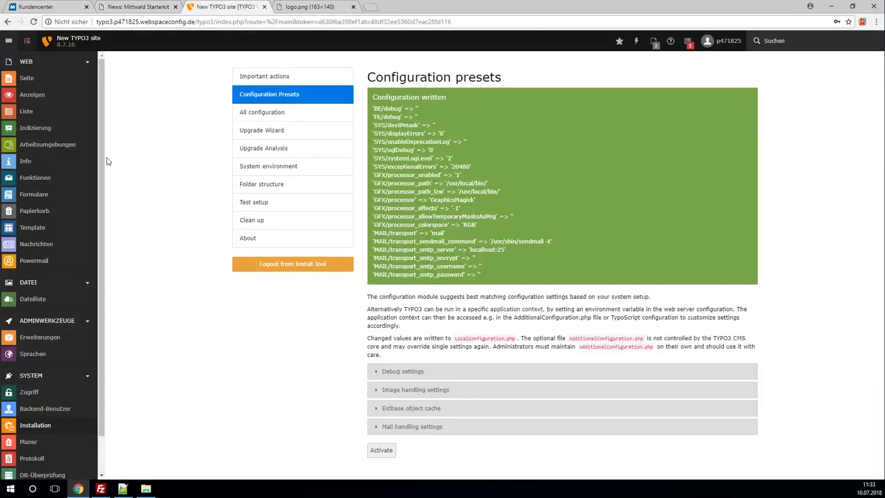
pyautogui.click(45, 228)
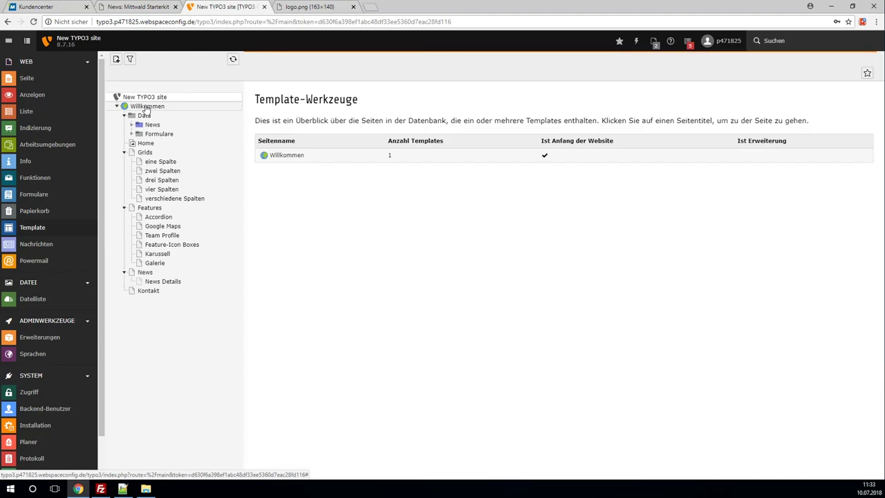
pyautogui.click(146, 108)
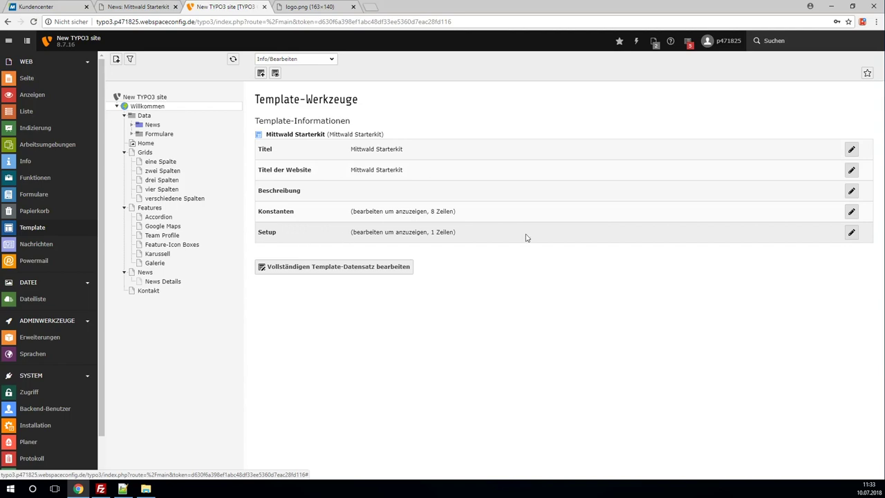
pyautogui.click(852, 233)
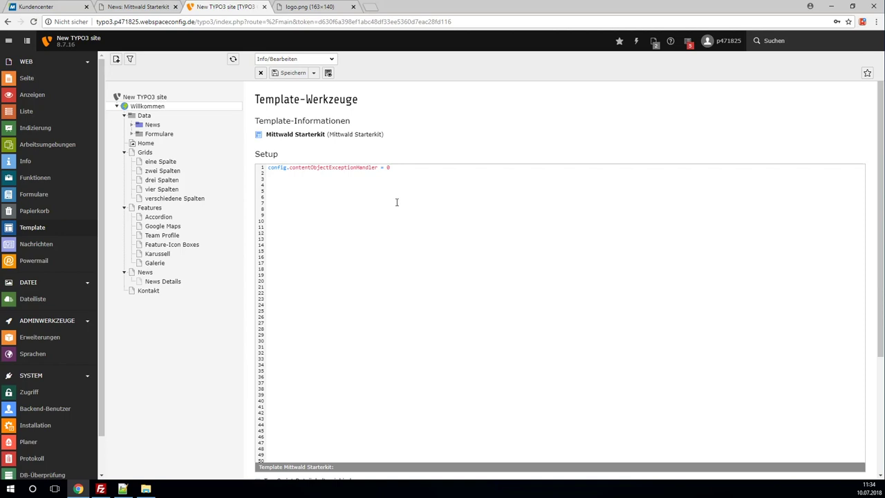
# - Open the Debug settings in the Configuration Presets of the Installation module
pyautogui.click(38, 424)
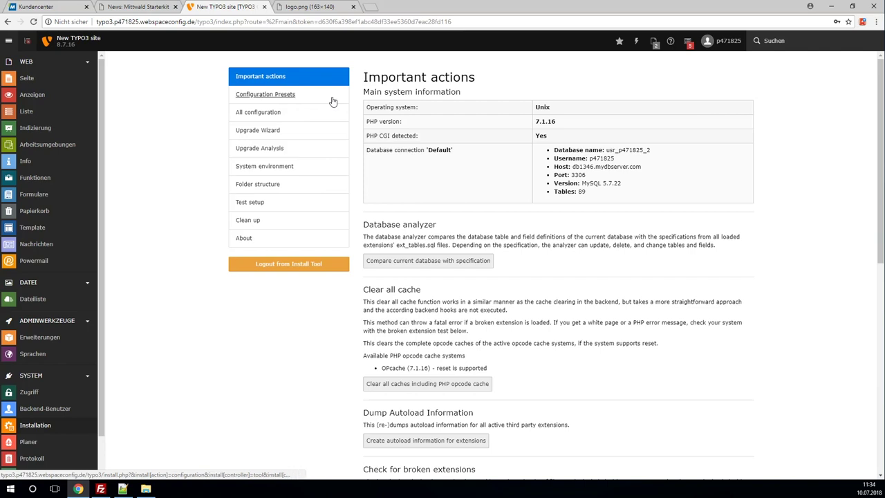
pyautogui.click(288, 98)
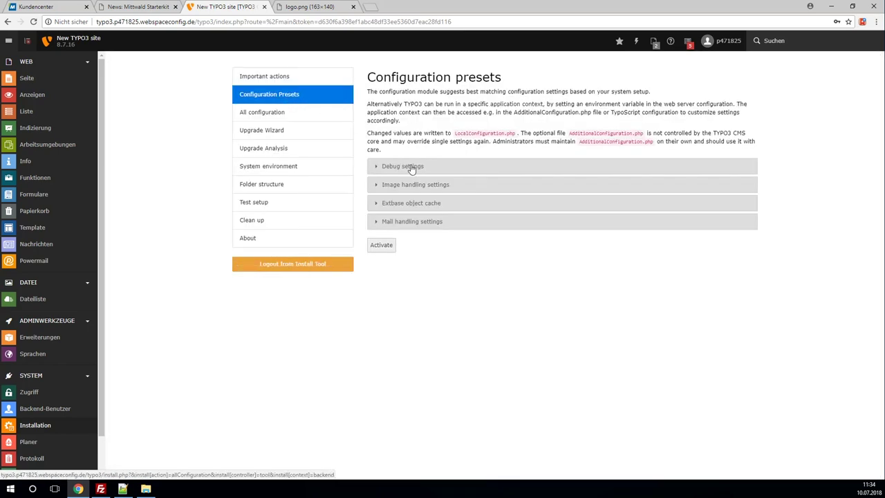
pyautogui.click(410, 170)
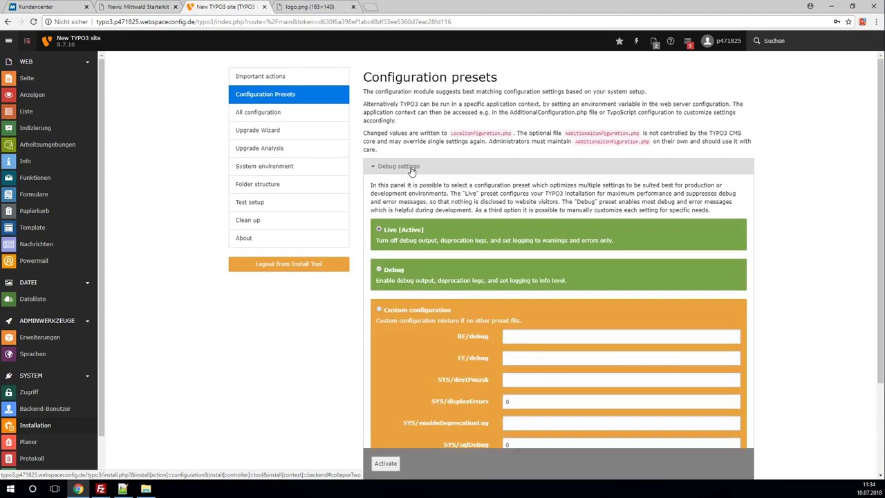